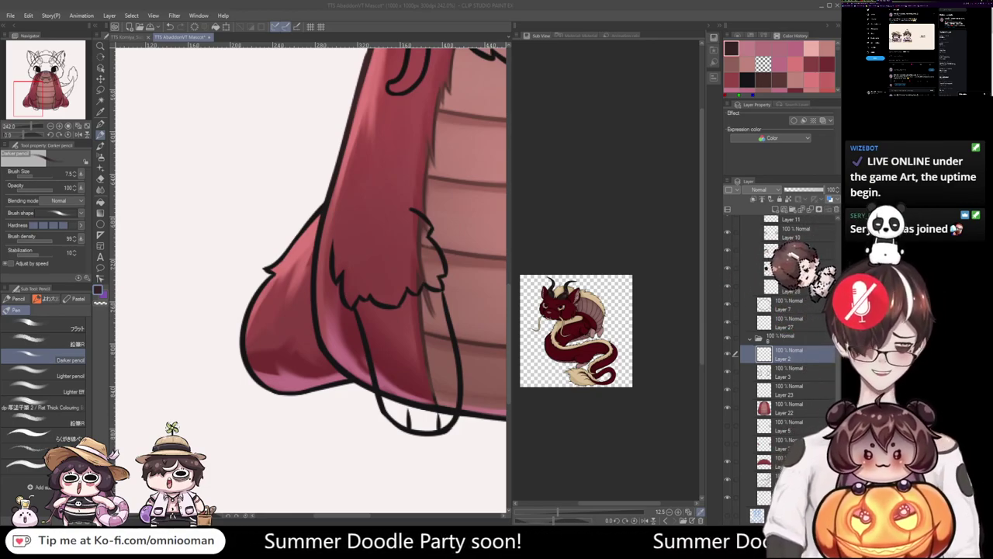
# Try to sketch the upper edge of a hind foot extending outward from the left haunch.
pyautogui.scroll(-8, 480, 315)
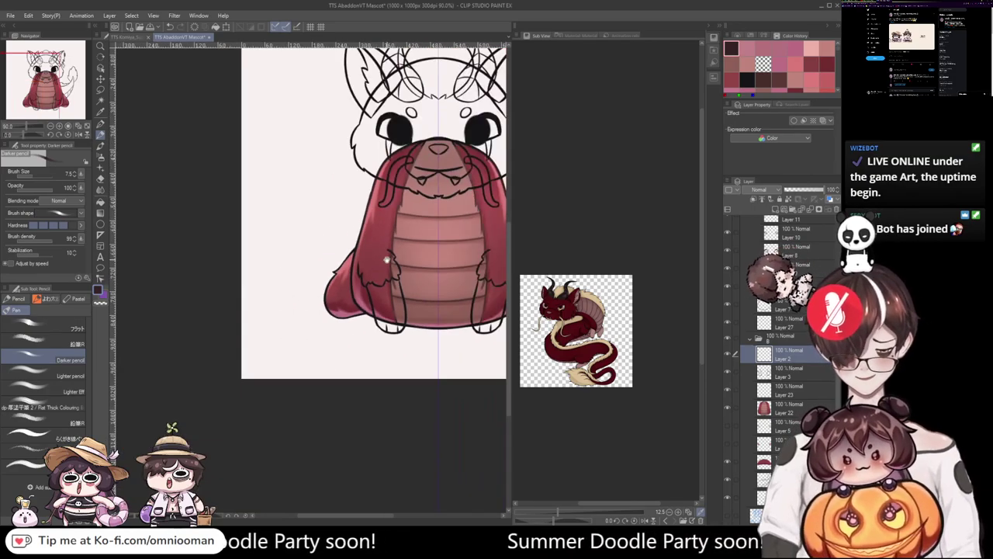
pyautogui.click(709, 26)
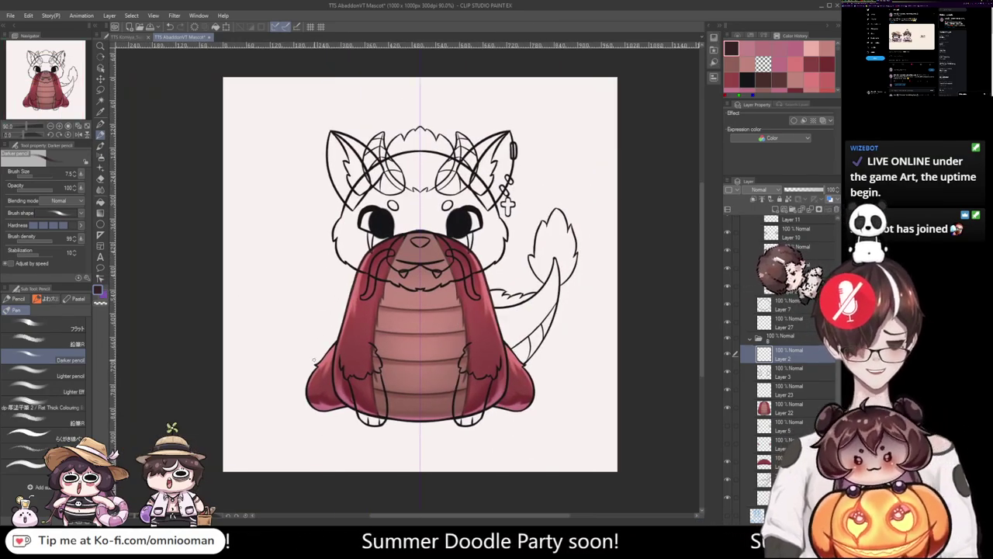
pyautogui.scroll(7, 314, 360)
pyautogui.scroll(5, 333, 374)
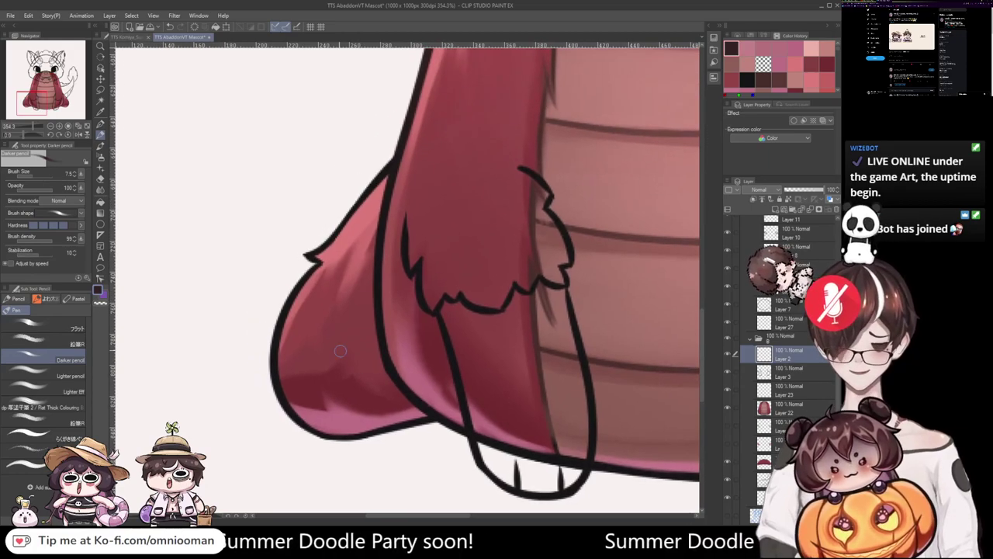
pyautogui.moveTo(315, 294); pyautogui.dragTo(232, 342)
pyautogui.hotkey('ctrl', 'z')
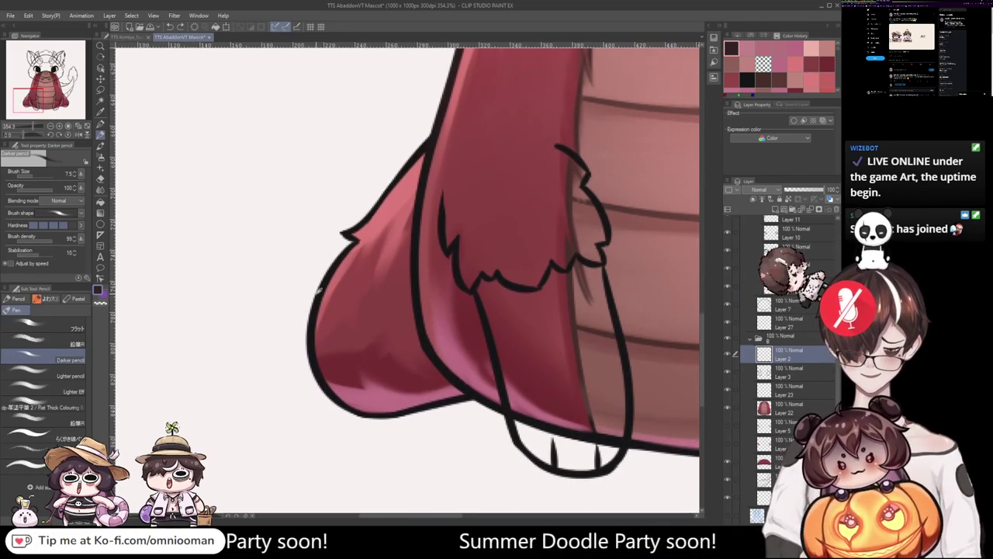
pyautogui.moveTo(315, 295); pyautogui.dragTo(221, 332)
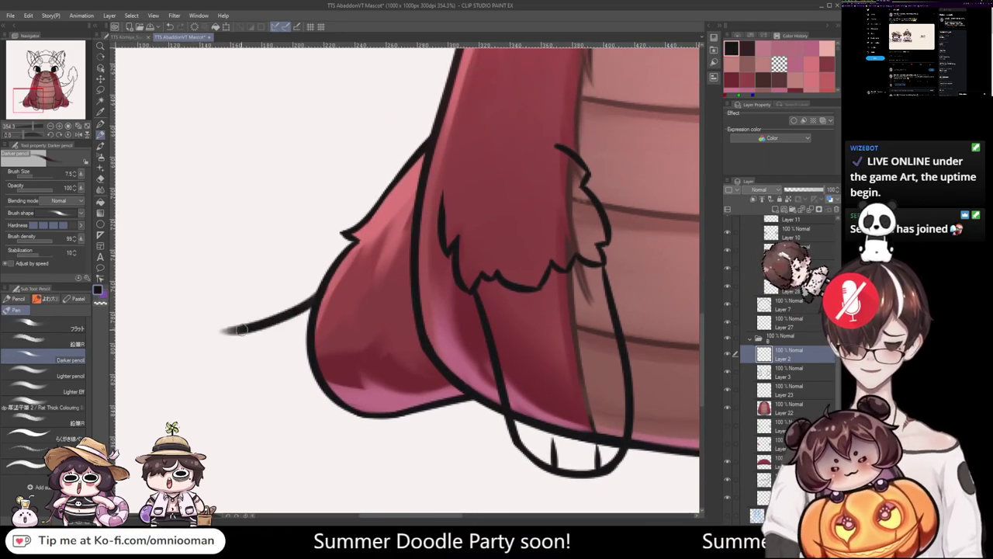
pyautogui.moveTo(214, 295); pyautogui.dragTo(250, 329)
pyautogui.hotkey('ctrl', 'z')
pyautogui.hotkey('ctrl', 'z')
# Sketch a diagonal line across the left haunch as a guide for the hind foot.
pyautogui.moveTo(388, 307); pyautogui.dragTo(291, 284)
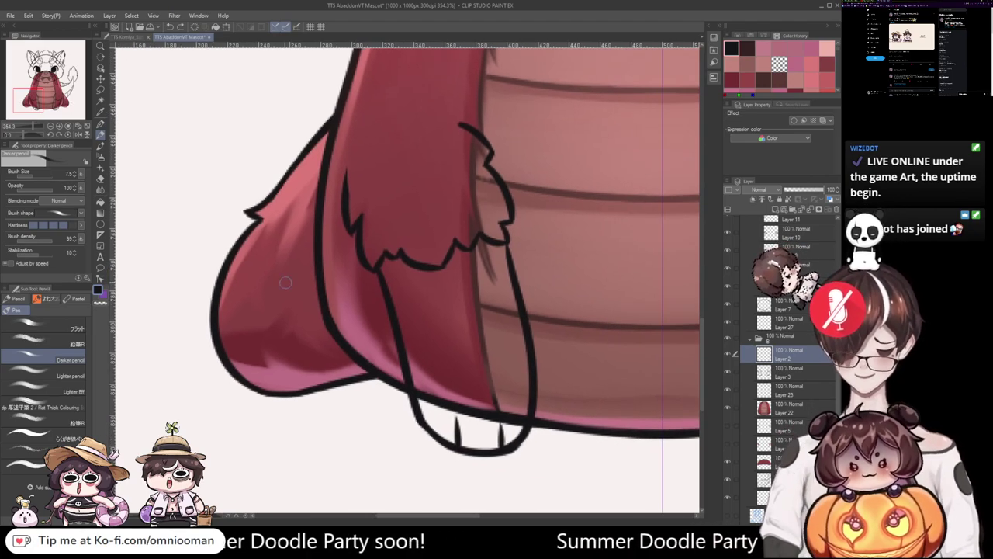
pyautogui.moveTo(229, 258); pyautogui.dragTo(302, 396)
pyautogui.hotkey('ctrl', 'z')
pyautogui.moveTo(231, 267); pyautogui.dragTo(295, 385)
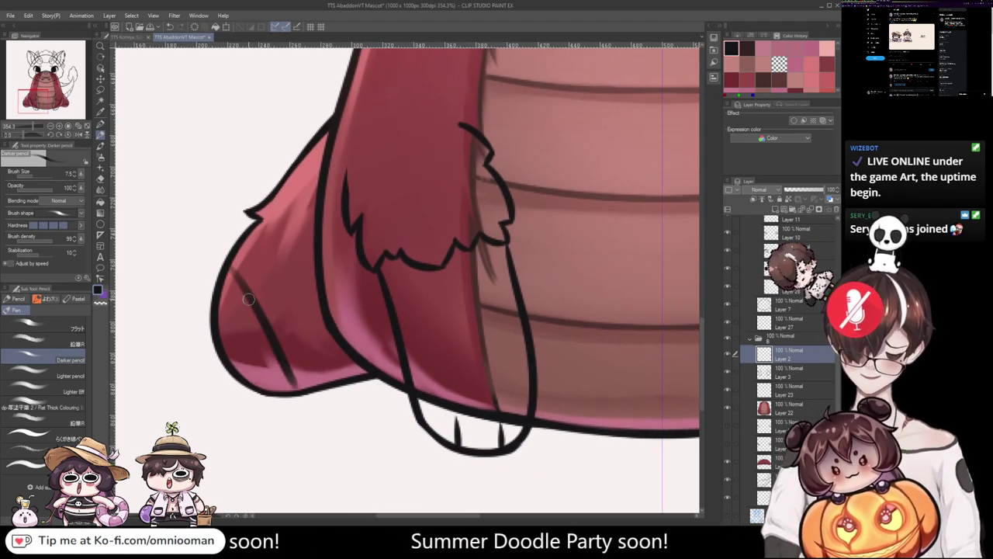
pyautogui.moveTo(183, 255)
pyautogui.mouseDown()
pyautogui.moveTo(301, 276)
pyautogui.moveTo(251, 306)
pyautogui.mouseUp()
pyautogui.hotkey('ctrl', 'z')
# Try to outline a long hind foot beside the left haunch with top, front and bottom edges.
pyautogui.moveTo(343, 286)
pyautogui.mouseDown()
pyautogui.moveTo(243, 319)
pyautogui.moveTo(241, 262)
pyautogui.moveTo(252, 392)
pyautogui.mouseUp()
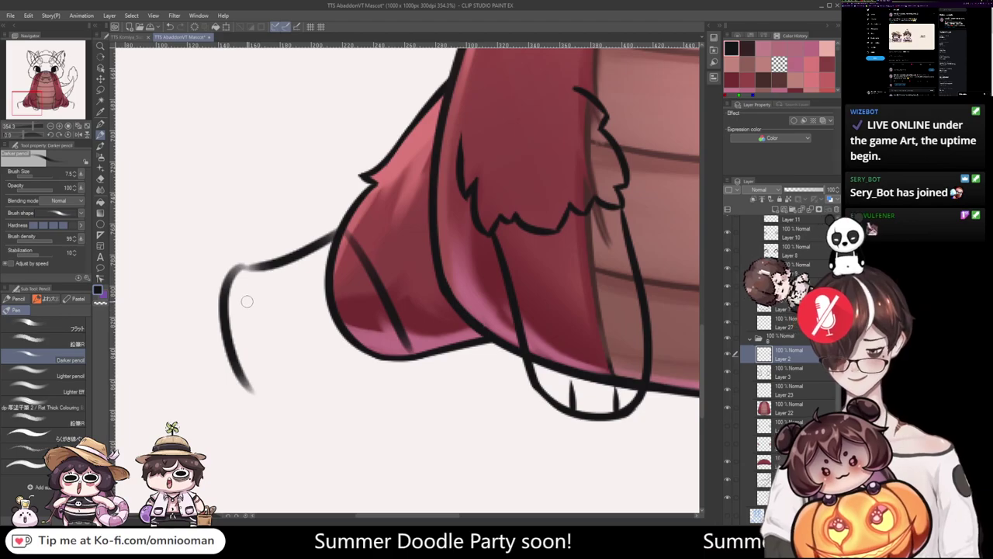
pyautogui.moveTo(290, 317); pyautogui.dragTo(276, 311)
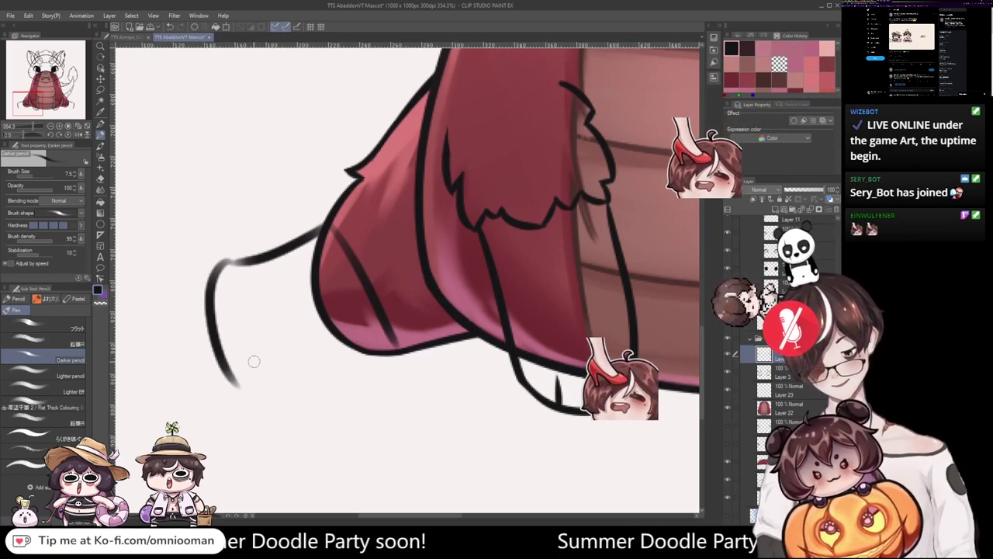
pyautogui.moveTo(235, 384); pyautogui.dragTo(360, 351)
pyautogui.hotkey('ctrl', 'z')
pyautogui.moveTo(236, 384); pyautogui.dragTo(425, 361)
pyautogui.hotkey('ctrl', 'z')
pyautogui.moveTo(232, 383); pyautogui.dragTo(457, 346)
pyautogui.hotkey('ctrl', 'z')
pyautogui.moveTo(233, 384); pyautogui.dragTo(448, 337)
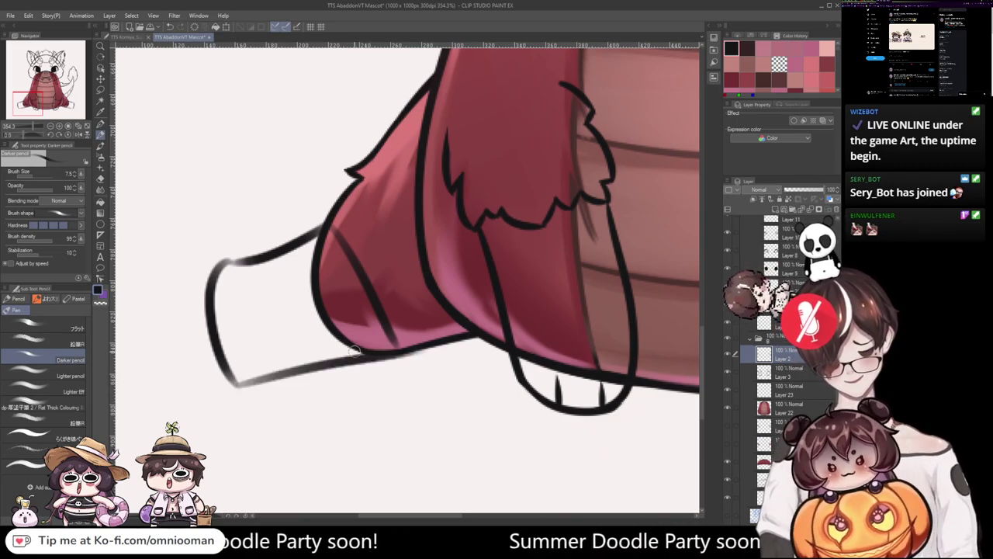
pyautogui.scroll(-12, 348, 346)
pyautogui.hotkey('ctrl', 'z')
# Try to sketch the foot's lower edge slanting outward from the underside of the left haunch.
pyautogui.scroll(6, 382, 287)
pyautogui.scroll(4, 381, 287)
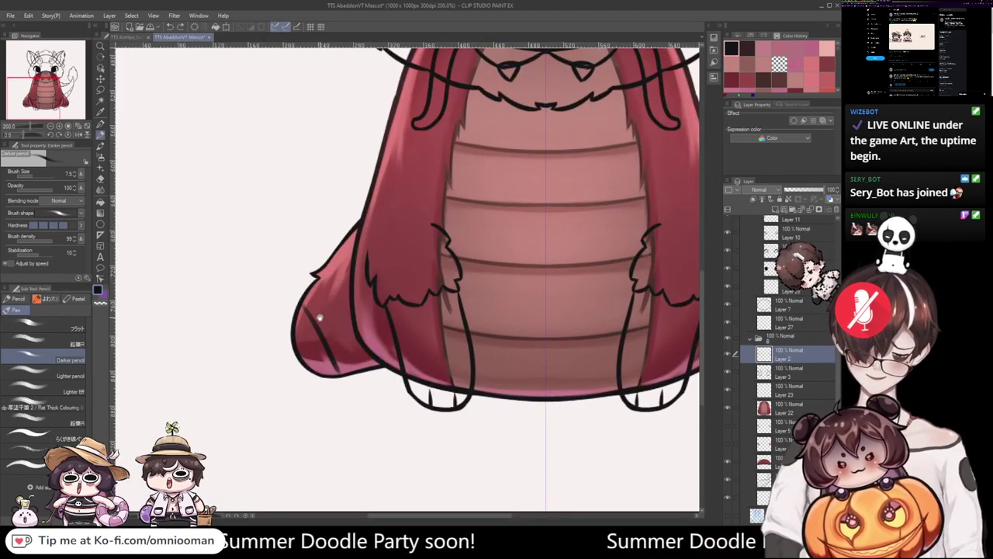
pyautogui.moveTo(406, 304); pyautogui.dragTo(474, 280)
pyautogui.moveTo(378, 292); pyautogui.dragTo(333, 295)
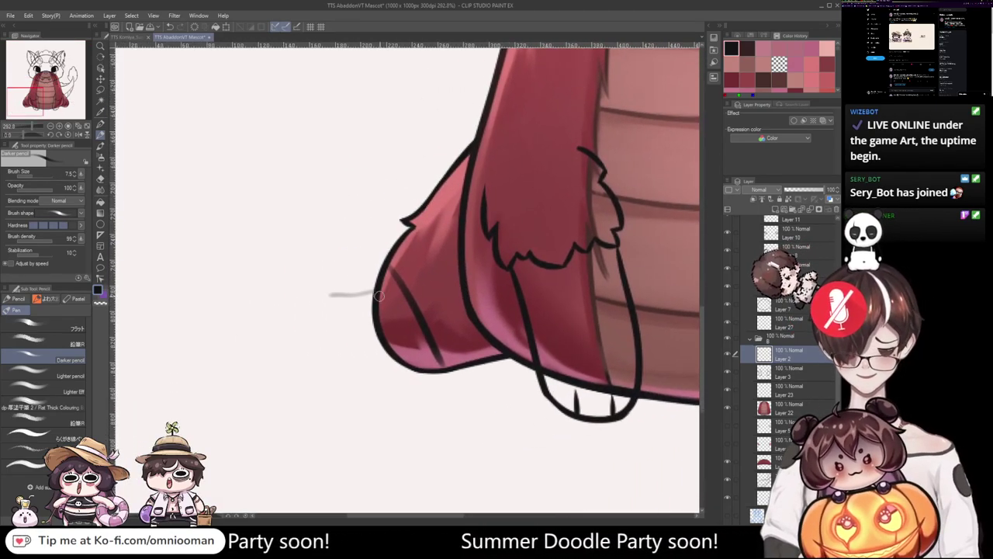
pyautogui.hotkey('ctrl', 'z')
pyautogui.moveTo(408, 299); pyautogui.dragTo(337, 276)
pyautogui.moveTo(364, 350); pyautogui.dragTo(225, 375)
pyautogui.hotkey('ctrl', 'z')
pyautogui.moveTo(361, 353); pyautogui.dragTo(253, 399)
pyautogui.hotkey('ctrl', 'z')
pyautogui.moveTo(370, 350); pyautogui.dragTo(281, 394)
pyautogui.hotkey('ctrl', 'z')
pyautogui.moveTo(368, 349); pyautogui.dragTo(281, 394)
# Try to add the foot's upper edge extending out from the side of the left haunch.
pyautogui.hscroll(-2, 301, 310)
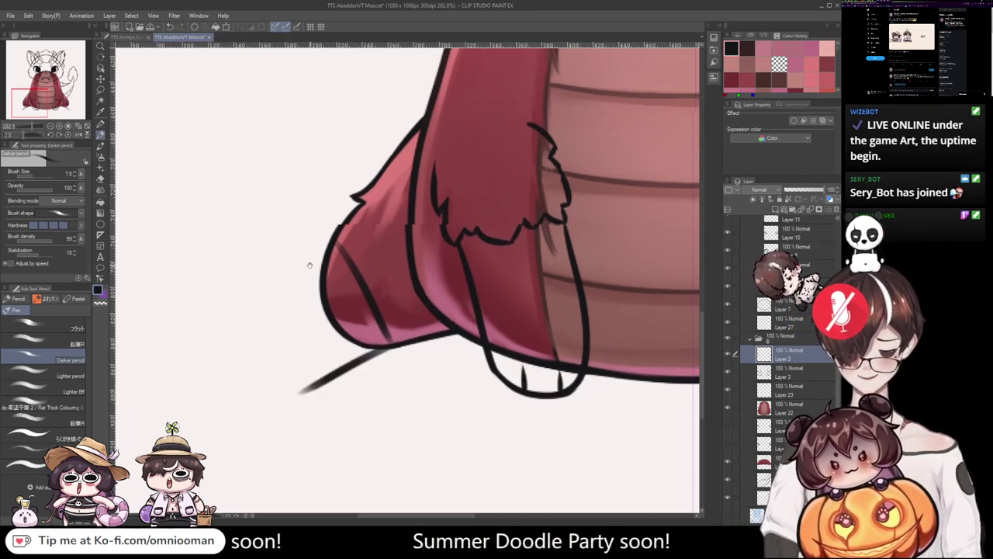
pyautogui.moveTo(363, 246); pyautogui.dragTo(288, 271)
pyautogui.hotkey('ctrl', 'z')
pyautogui.moveTo(366, 242); pyautogui.dragTo(272, 275)
pyautogui.hotkey('ctrl', 'z')
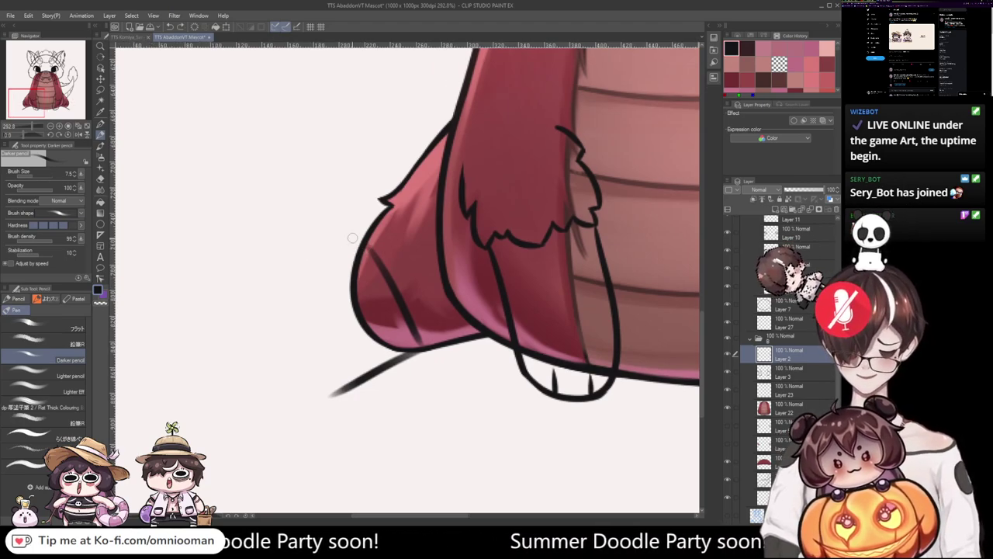
pyautogui.scroll(-4, 352, 238)
pyautogui.moveTo(352, 238); pyautogui.dragTo(296, 338)
# Bring up the dragon reference image beside the canvas and examine its legs and paws up close.
pyautogui.click(713, 38)
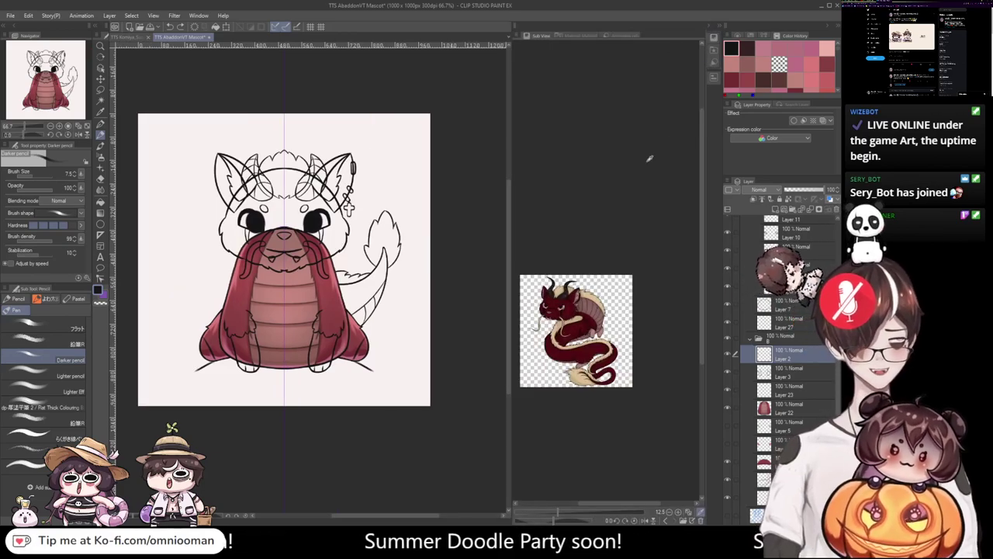
pyautogui.scroll(5, 605, 318)
pyautogui.moveTo(588, 339); pyautogui.dragTo(619, 335)
pyautogui.scroll(-4, 620, 327)
pyautogui.scroll(3, 649, 239)
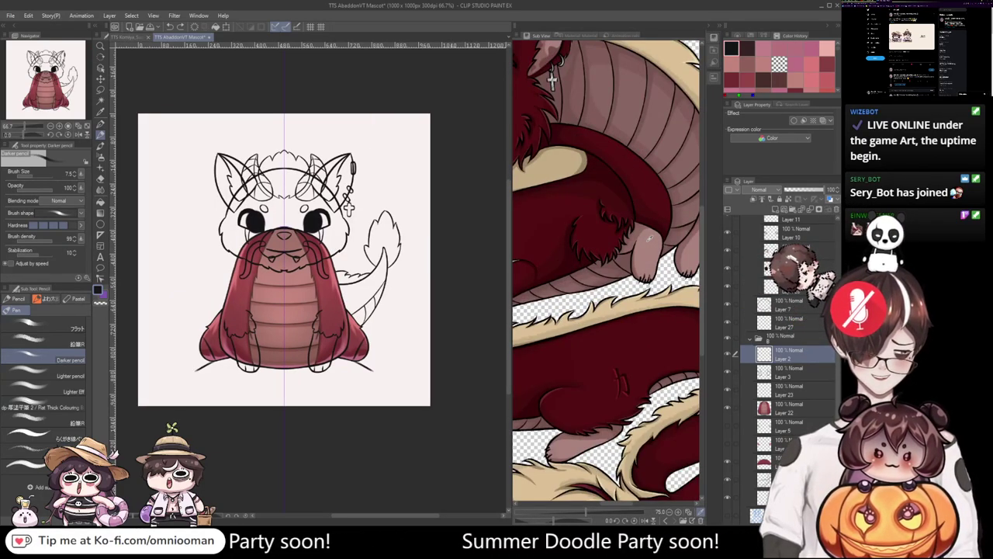
pyautogui.scroll(-2, 581, 155)
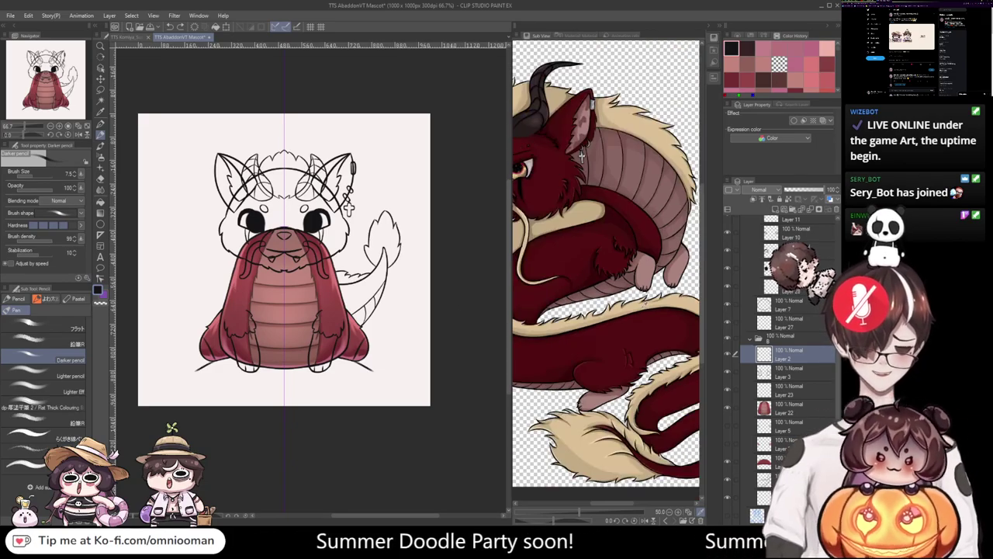
pyautogui.scroll(-1, 330, 318)
# Try new foot strokes at the left haunch, then undo them along with the diagonal guide line.
pyautogui.scroll(5, 318, 342)
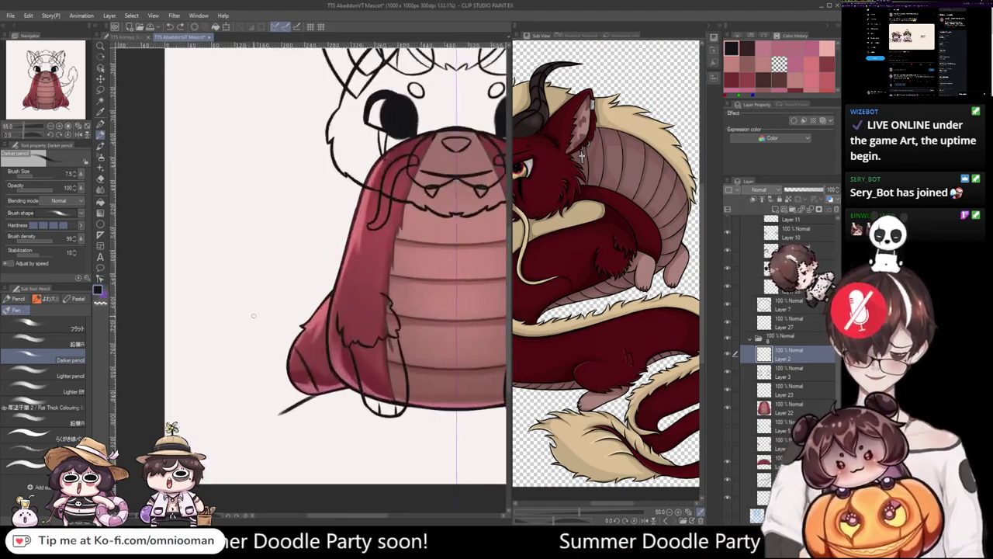
pyautogui.scroll(2, 318, 342)
pyautogui.moveTo(271, 260); pyautogui.dragTo(306, 342)
pyautogui.hotkey('ctrl', 'z')
pyautogui.moveTo(281, 290)
pyautogui.mouseDown()
pyautogui.moveTo(265, 257)
pyautogui.moveTo(296, 320)
pyautogui.mouseUp()
pyautogui.hotkey('ctrl', 'z')
pyautogui.moveTo(253, 251); pyautogui.dragTo(310, 340)
pyautogui.hotkey('ctrl', 'z')
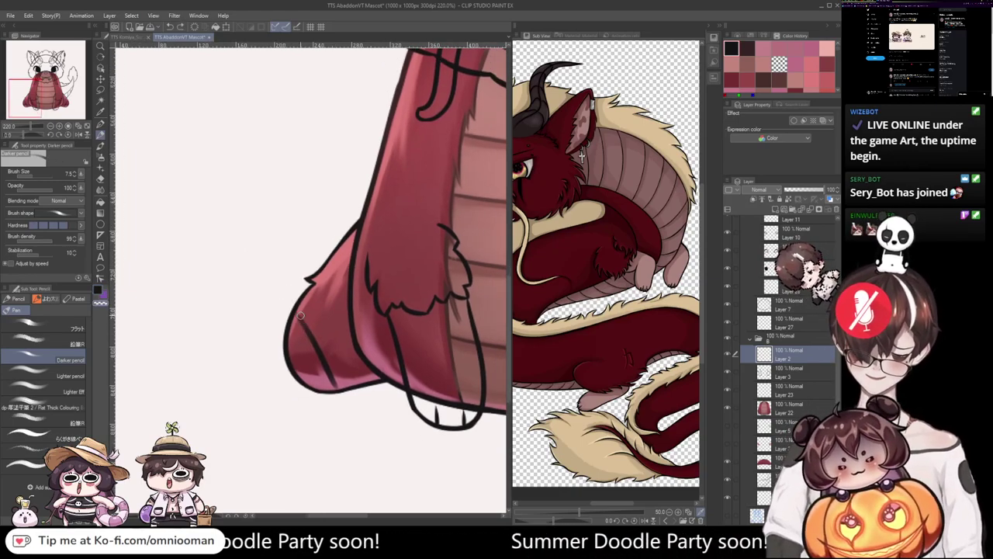
pyautogui.hotkey('ctrl', 'z')
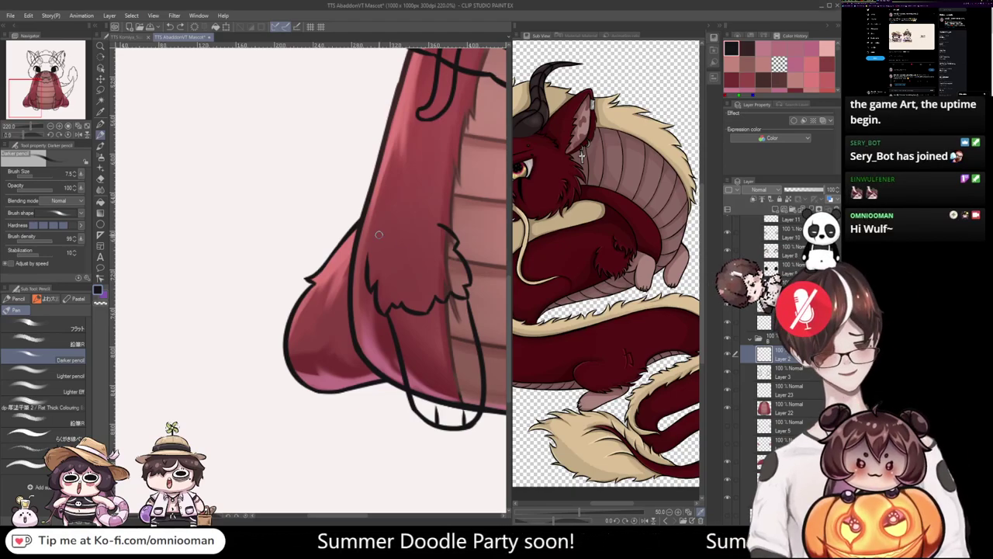
# Try to redraw the diagonal foot line across the left haunch and a stroke rising outward from it.
pyautogui.scroll(-8, 307, 242)
pyautogui.scroll(6, 329, 254)
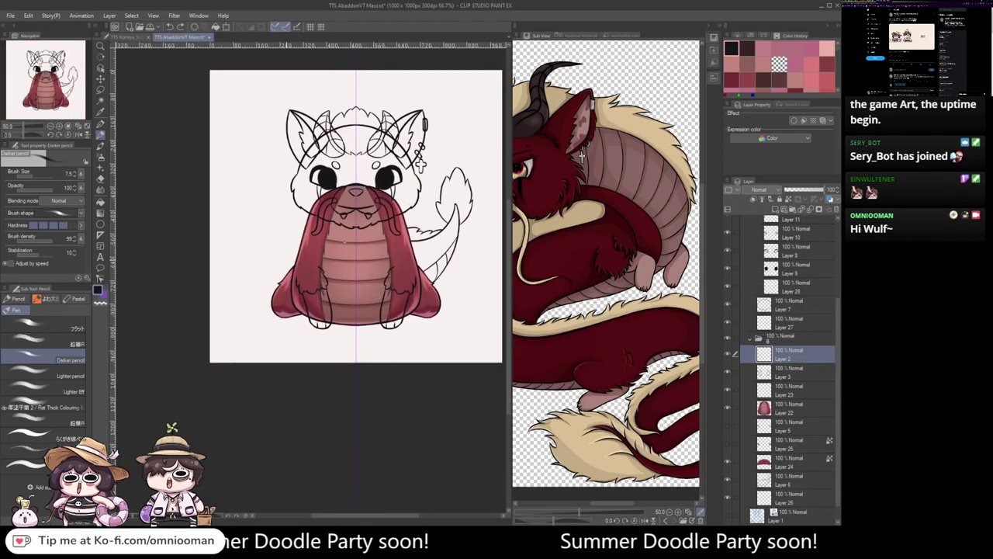
pyautogui.scroll(8, 296, 336)
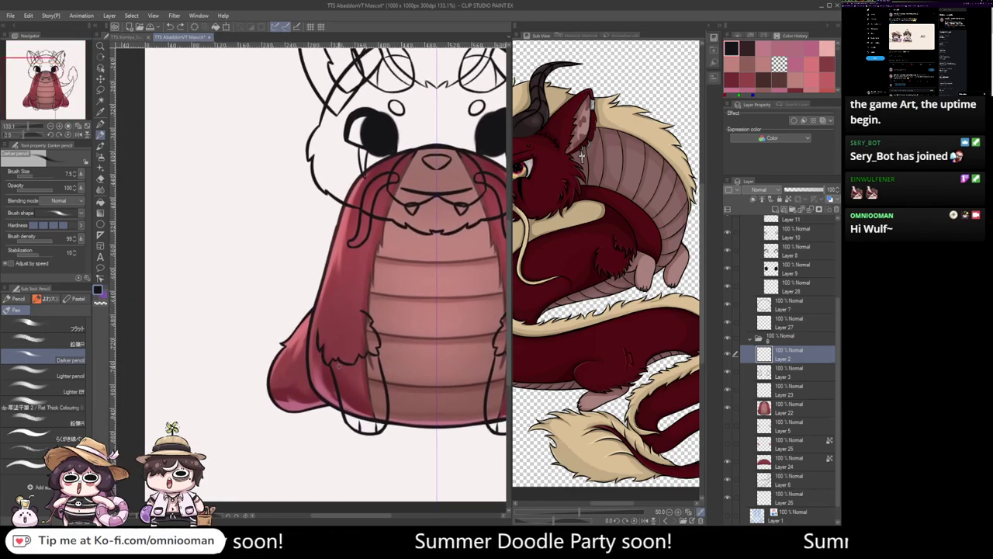
pyautogui.moveTo(256, 275); pyautogui.dragTo(225, 273)
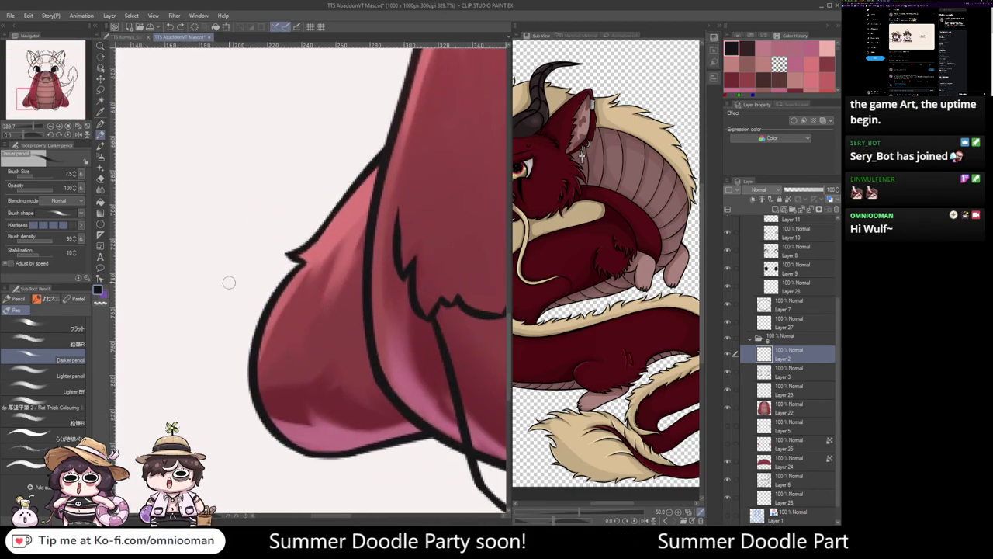
pyautogui.moveTo(278, 295); pyautogui.dragTo(204, 226)
pyautogui.hotkey('ctrl', 'z')
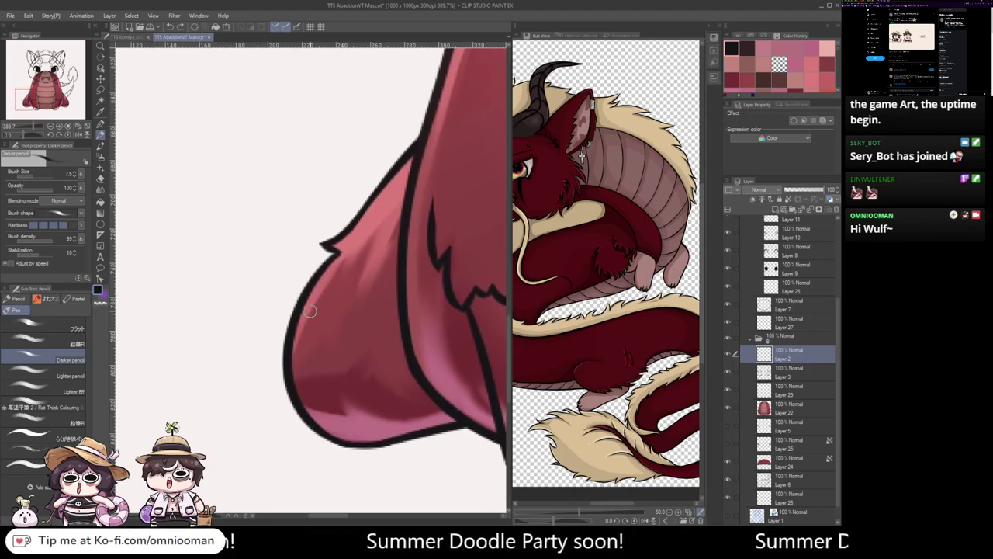
pyautogui.moveTo(277, 290); pyautogui.dragTo(349, 421)
pyautogui.hotkey('ctrl', 'z')
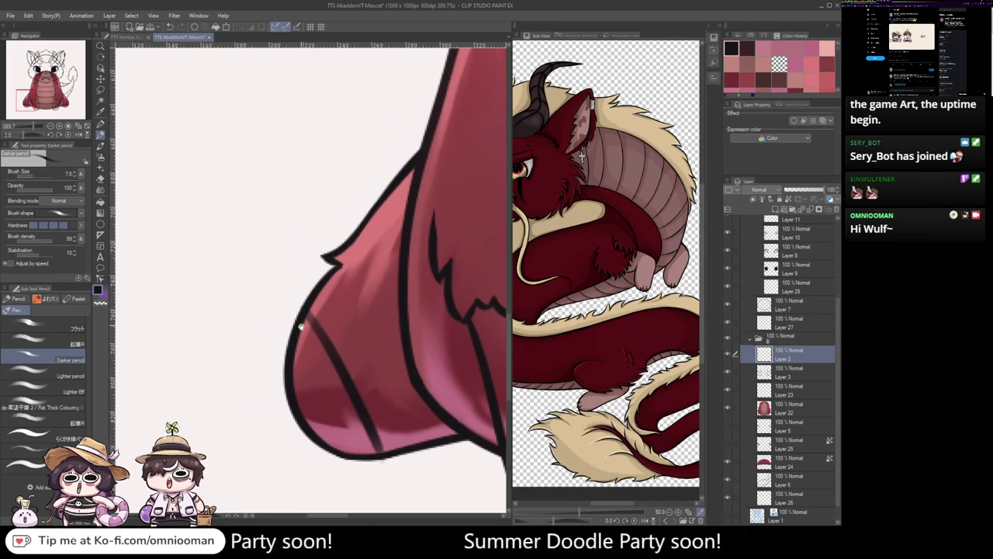
pyautogui.moveTo(292, 295); pyautogui.dragTo(239, 181)
pyautogui.hotkey('ctrl', 'z')
pyautogui.hotkey('ctrl', 'z')
# Try to sketch a long slanted line on the blank area outside the left haunch.
pyautogui.moveTo(277, 267); pyautogui.dragTo(266, 232)
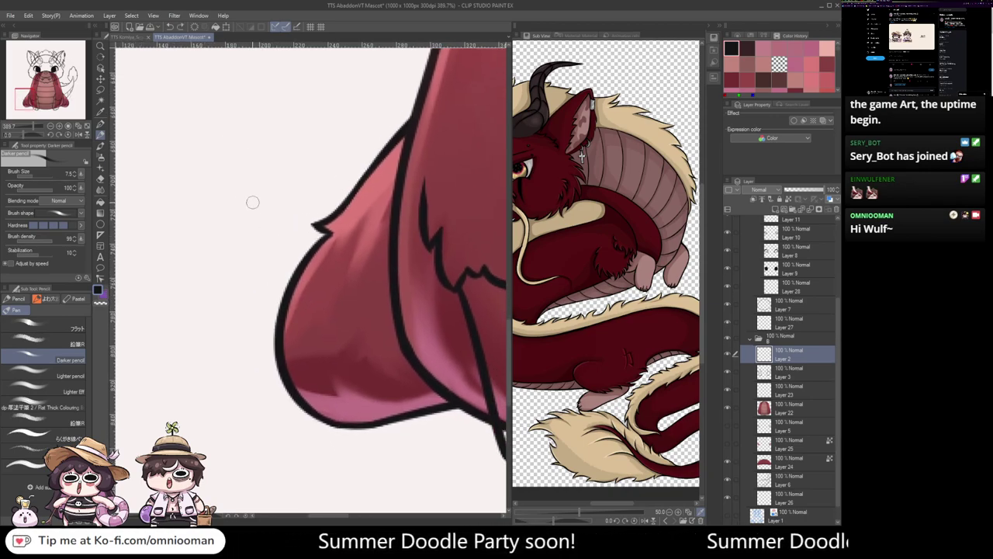
pyautogui.moveTo(179, 218)
pyautogui.mouseDown()
pyautogui.moveTo(260, 224)
pyautogui.moveTo(319, 352)
pyautogui.mouseUp()
pyautogui.hotkey('ctrl', 'z')
pyautogui.moveTo(299, 301)
pyautogui.mouseDown()
pyautogui.moveTo(279, 297)
pyautogui.moveTo(256, 267)
pyautogui.mouseUp()
pyautogui.moveTo(207, 151); pyautogui.dragTo(295, 411)
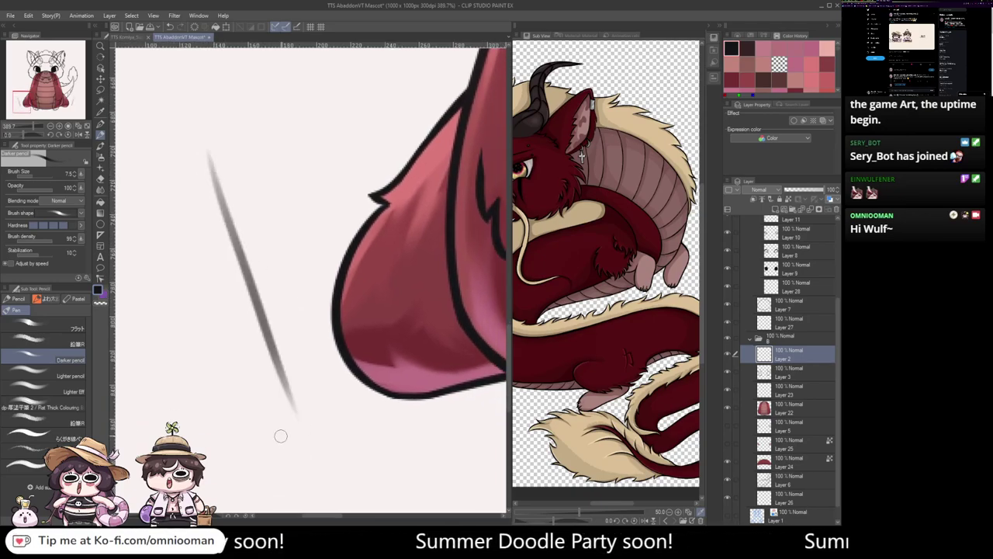
pyautogui.scroll(-8, 280, 436)
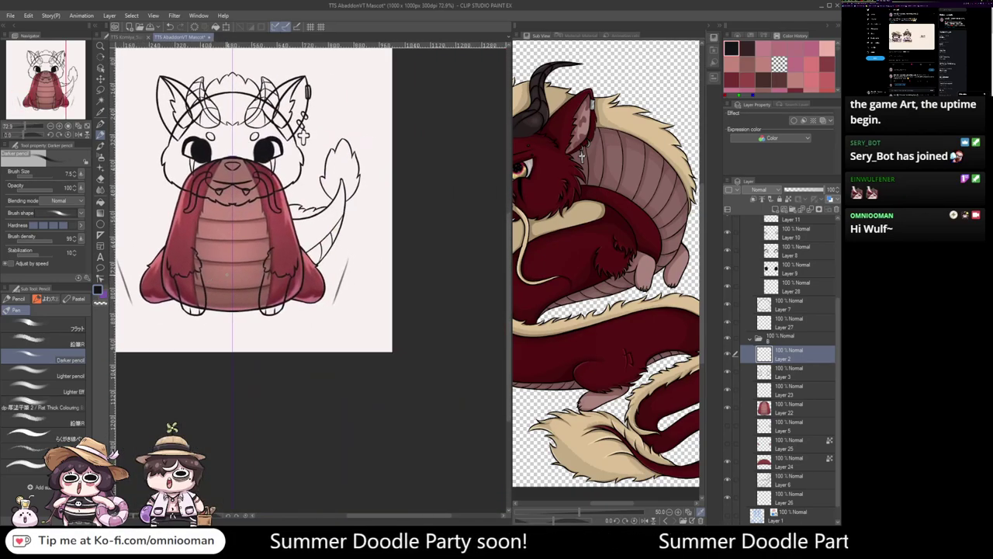
pyautogui.scroll(-3, 331, 269)
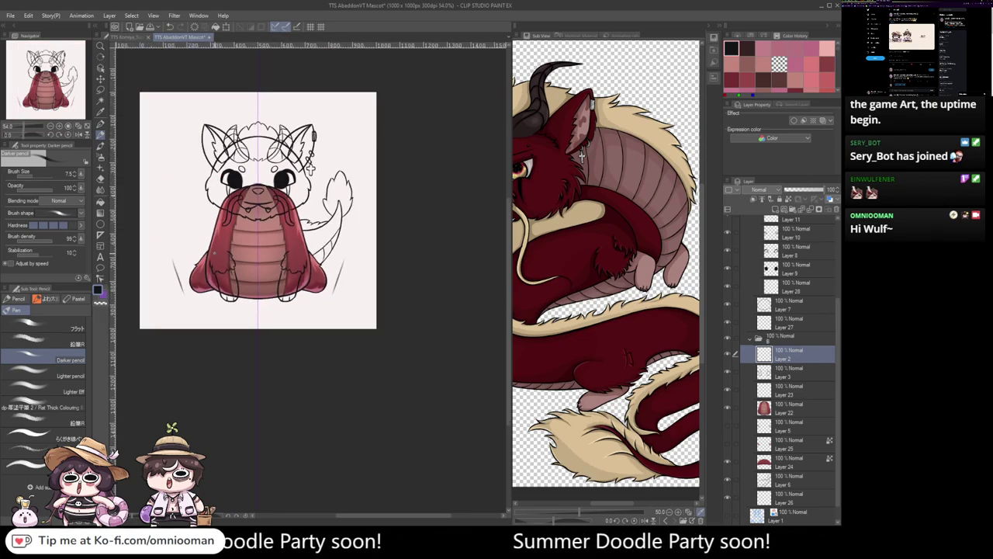
pyautogui.scroll(3, 211, 248)
pyautogui.scroll(6, 319, 290)
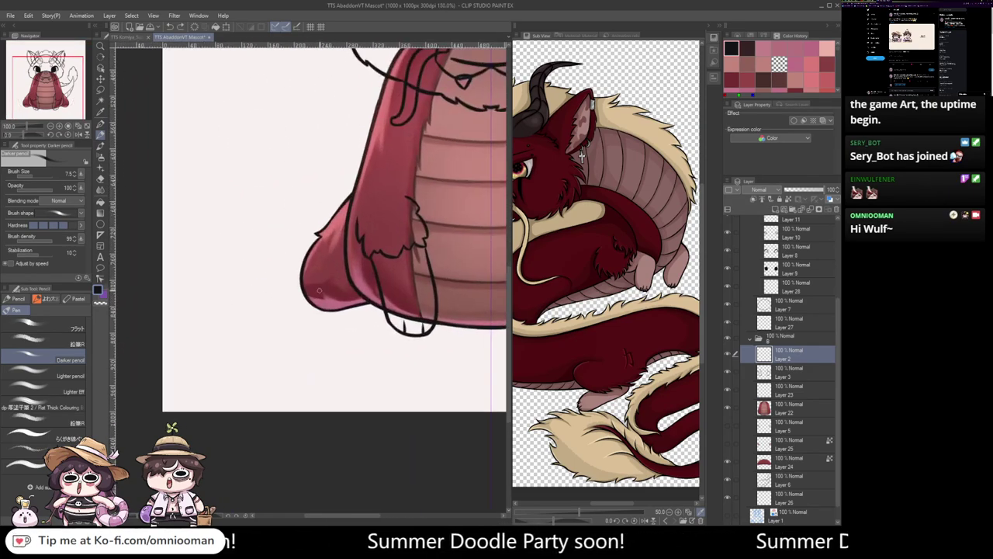
# Try several short curves for the front edge of a paw just outside the left haunch.
pyautogui.moveTo(384, 304); pyautogui.dragTo(360, 300)
pyautogui.moveTo(261, 275); pyautogui.dragTo(247, 356)
pyautogui.hotkey('ctrl', 'z')
pyautogui.moveTo(259, 274)
pyautogui.mouseDown()
pyautogui.moveTo(246, 364)
pyautogui.moveTo(293, 363)
pyautogui.mouseUp()
pyautogui.hotkey('ctrl', 'z')
pyautogui.moveTo(259, 275); pyautogui.dragTo(270, 357)
pyautogui.hotkey('ctrl', 'z')
pyautogui.moveTo(259, 274)
pyautogui.mouseDown()
pyautogui.moveTo(233, 358)
pyautogui.moveTo(248, 362)
pyautogui.mouseUp()
pyautogui.hotkey('ctrl', 'z')
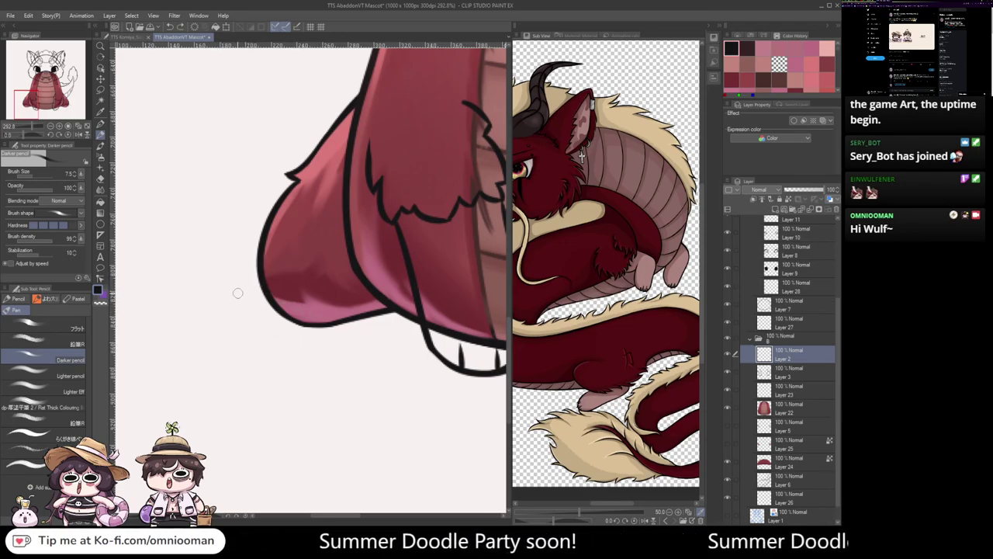
# Sketch the rounded front of a small hind paw outside the left haunch and curve it into the underside.
pyautogui.moveTo(227, 287)
pyautogui.mouseDown()
pyautogui.moveTo(234, 358)
pyautogui.moveTo(289, 359)
pyautogui.mouseUp()
pyautogui.hotkey('ctrl', 'z')
pyautogui.moveTo(209, 352); pyautogui.dragTo(287, 360)
pyautogui.hotkey('ctrl', 'z')
pyautogui.moveTo(210, 354); pyautogui.dragTo(276, 358)
pyautogui.hotkey('ctrl', 'z')
pyautogui.moveTo(208, 353)
pyautogui.mouseDown()
pyautogui.moveTo(293, 360)
pyautogui.moveTo(268, 359)
pyautogui.moveTo(312, 343)
pyautogui.mouseUp()
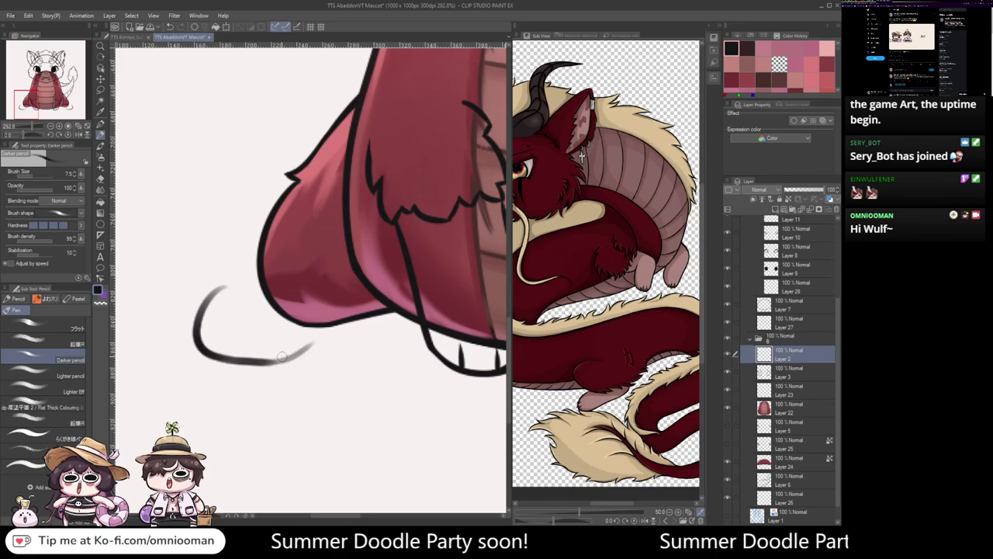
# Try redrawing the bottom edge of the hind paw with shorter strokes.
pyautogui.hotkey('ctrl', 'z')
pyautogui.hotkey('ctrl', 'z')
pyautogui.moveTo(200, 329); pyautogui.dragTo(274, 357)
pyautogui.hotkey('ctrl', 'z')
pyautogui.moveTo(206, 348)
pyautogui.mouseDown()
pyautogui.moveTo(249, 362)
pyautogui.moveTo(288, 357)
pyautogui.mouseUp()
pyautogui.hotkey('ctrl', 'z')
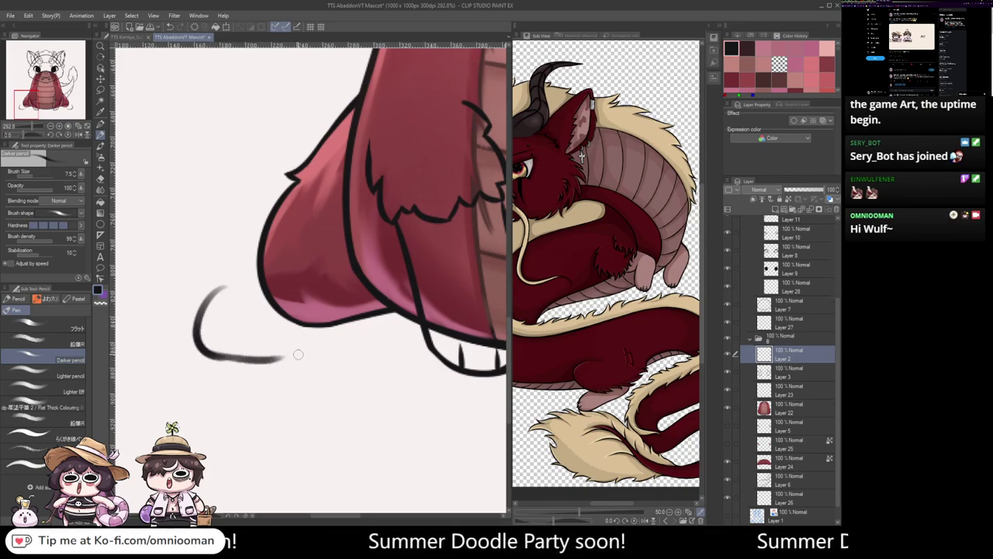
pyautogui.hotkey('ctrl', 'z')
# Complete the hind paw outline with an underside rising to the haunch and a rounded top overlapping it.
pyautogui.moveTo(209, 353)
pyautogui.mouseDown()
pyautogui.moveTo(273, 356)
pyautogui.moveTo(337, 321)
pyautogui.mouseUp()
pyautogui.hotkey('ctrl', 'z')
pyautogui.moveTo(233, 357)
pyautogui.mouseDown()
pyautogui.moveTo(278, 357)
pyautogui.moveTo(333, 326)
pyautogui.mouseUp()
pyautogui.moveTo(273, 357); pyautogui.dragTo(331, 322)
pyautogui.moveTo(213, 297)
pyautogui.mouseDown()
pyautogui.moveTo(290, 278)
pyautogui.moveTo(335, 293)
pyautogui.moveTo(347, 312)
pyautogui.moveTo(339, 320)
pyautogui.mouseUp()
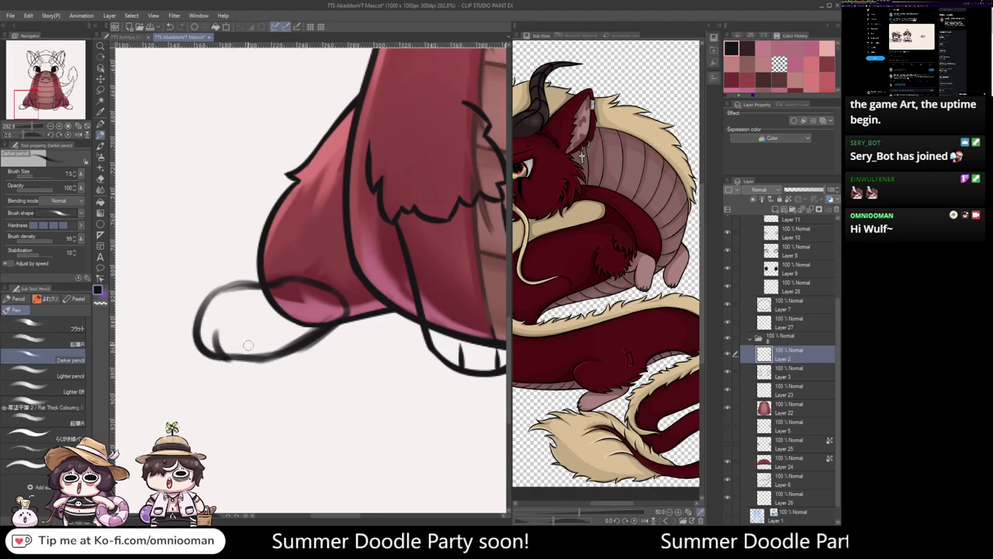
# Add two short toe lines to the hind paw and darken its outline.
pyautogui.moveTo(218, 333); pyautogui.dragTo(215, 355)
pyautogui.moveTo(218, 332)
pyautogui.mouseDown()
pyautogui.moveTo(263, 348)
pyautogui.moveTo(248, 331)
pyautogui.moveTo(194, 320)
pyautogui.moveTo(222, 293)
pyautogui.mouseUp()
pyautogui.hotkey('ctrl', 'z')
pyautogui.moveTo(198, 344)
pyautogui.mouseDown()
pyautogui.moveTo(257, 283)
pyautogui.moveTo(233, 288)
pyautogui.moveTo(289, 278)
pyautogui.moveTo(347, 304)
pyautogui.mouseUp()
pyautogui.moveTo(266, 358); pyautogui.dragTo(349, 313)
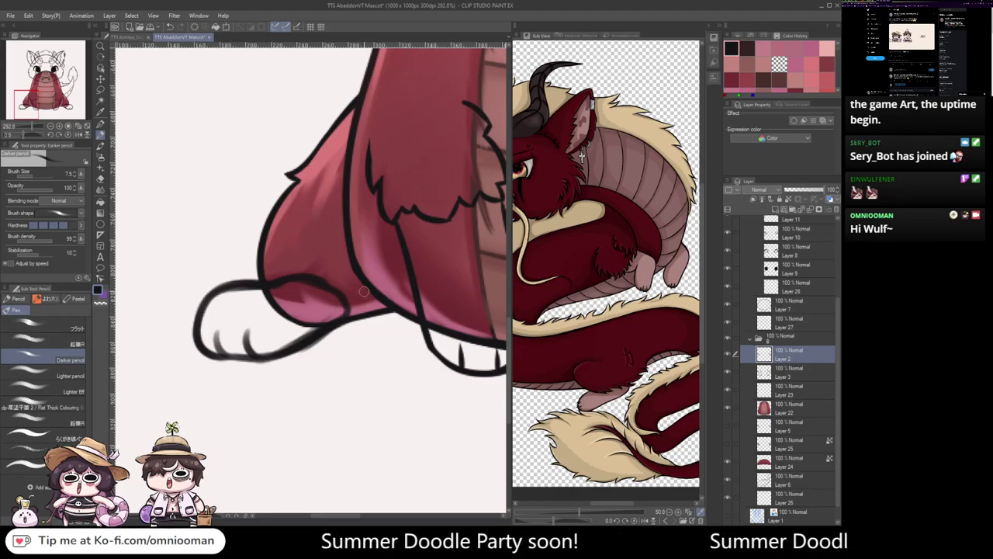
# Move the hind paw line art on Layer 2 down the layer stack to just below Layer 25.
pyautogui.scroll(-10, 363, 291)
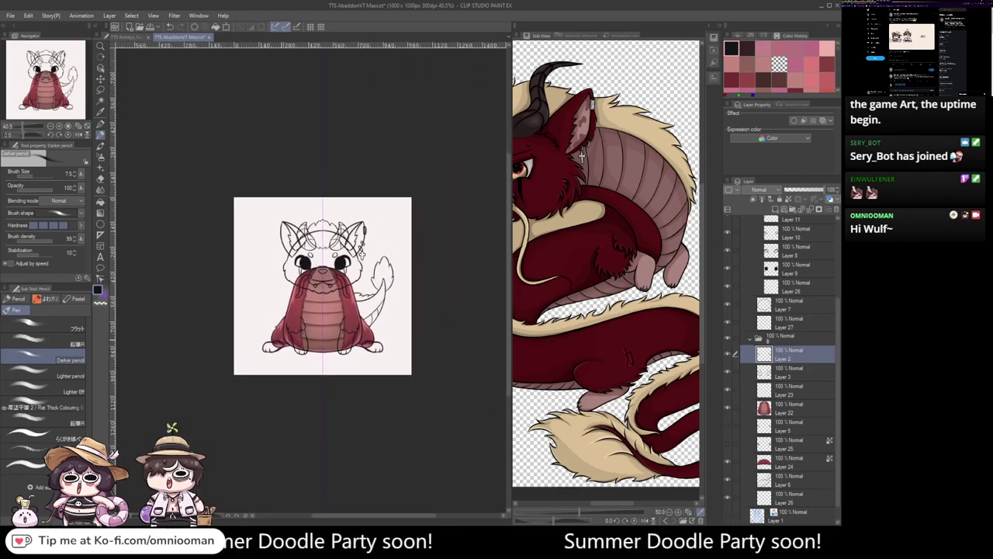
pyautogui.scroll(3, 282, 334)
pyautogui.scroll(6, 294, 341)
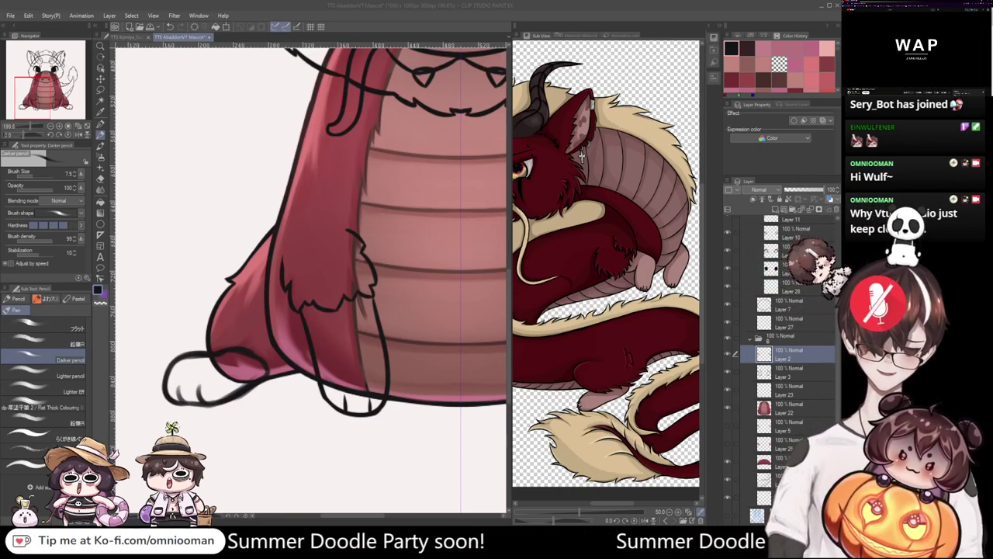
pyautogui.scroll(-4, 310, 233)
pyautogui.scroll(4, 310, 232)
pyautogui.scroll(-2, 310, 233)
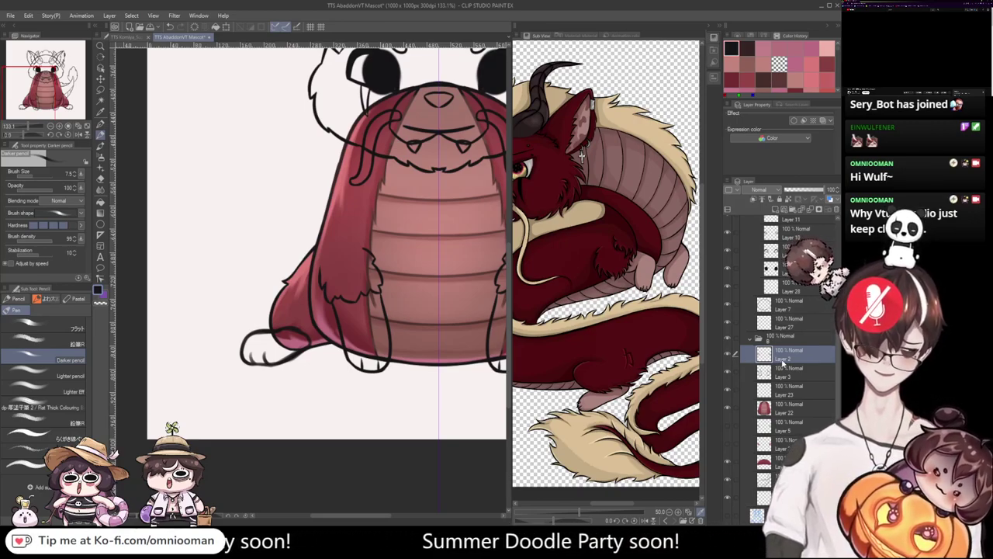
pyautogui.moveTo(785, 360); pyautogui.dragTo(828, 422)
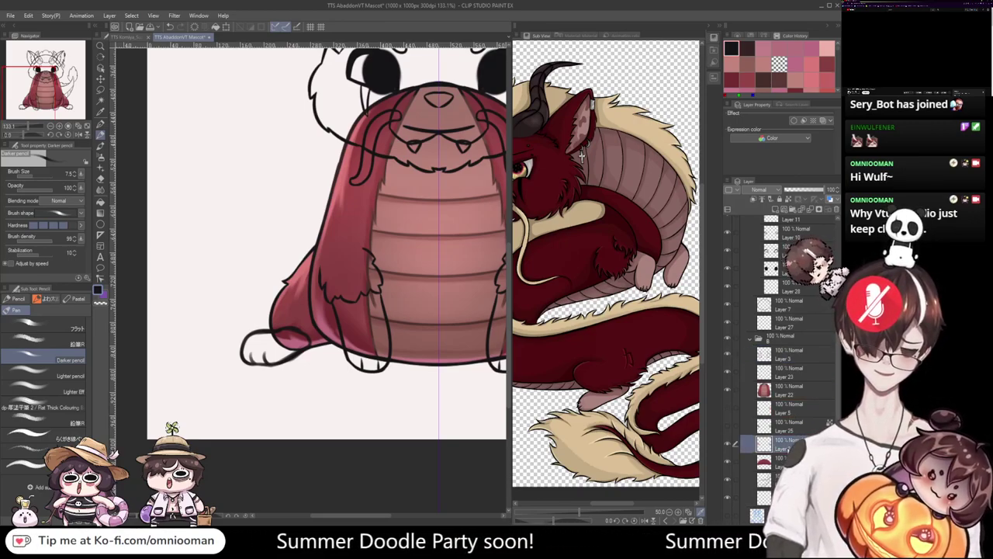
# Re-ink the hind paw's top and bottom outline with the G-pen, up to where the underside meets the haunch.
pyautogui.scroll(4, 337, 383)
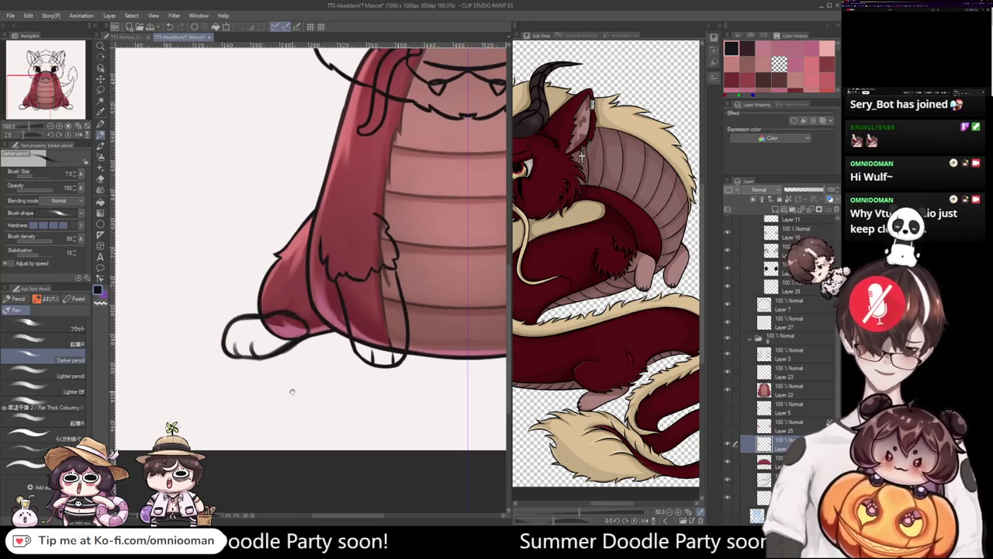
pyautogui.scroll(1, 324, 353)
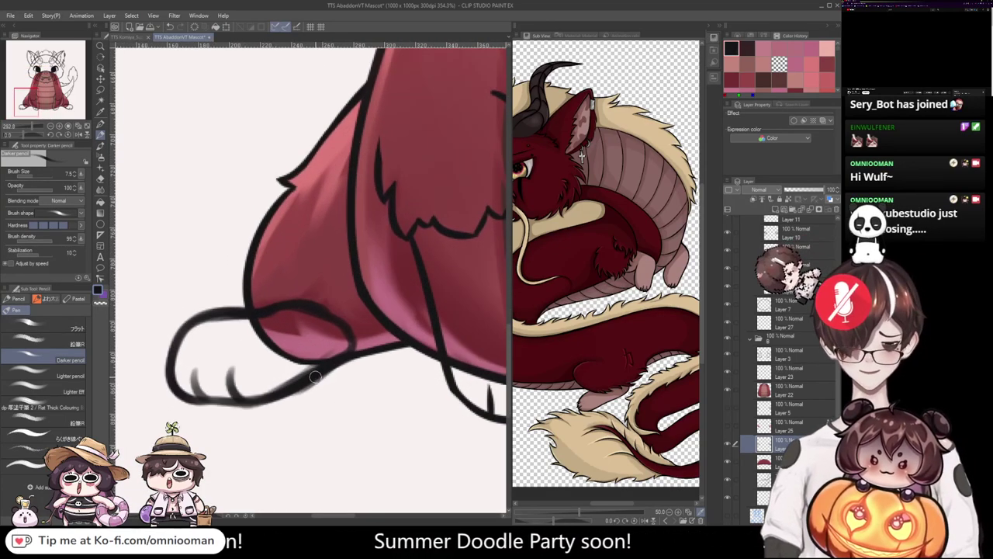
pyautogui.moveTo(311, 394); pyautogui.dragTo(388, 354)
pyautogui.press('c')
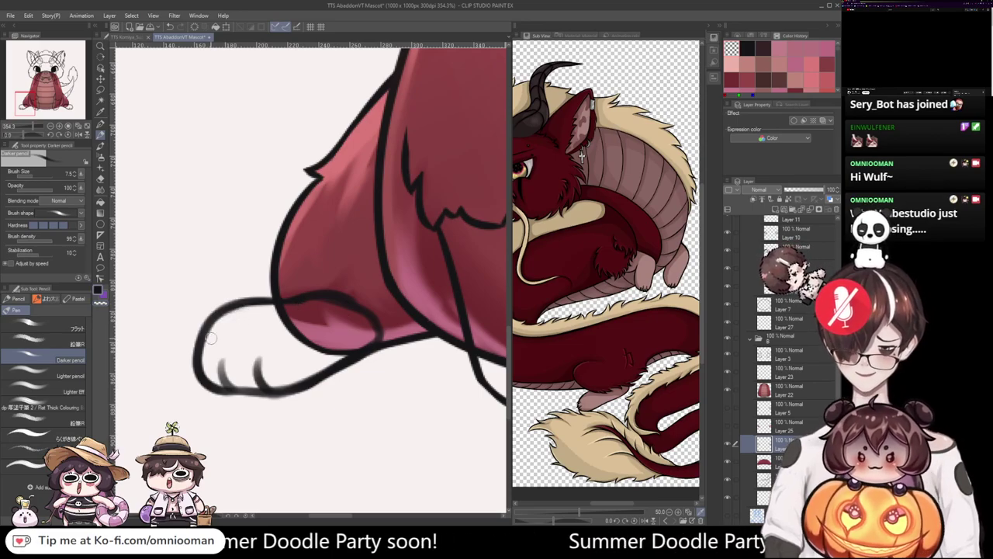
pyautogui.press('p')
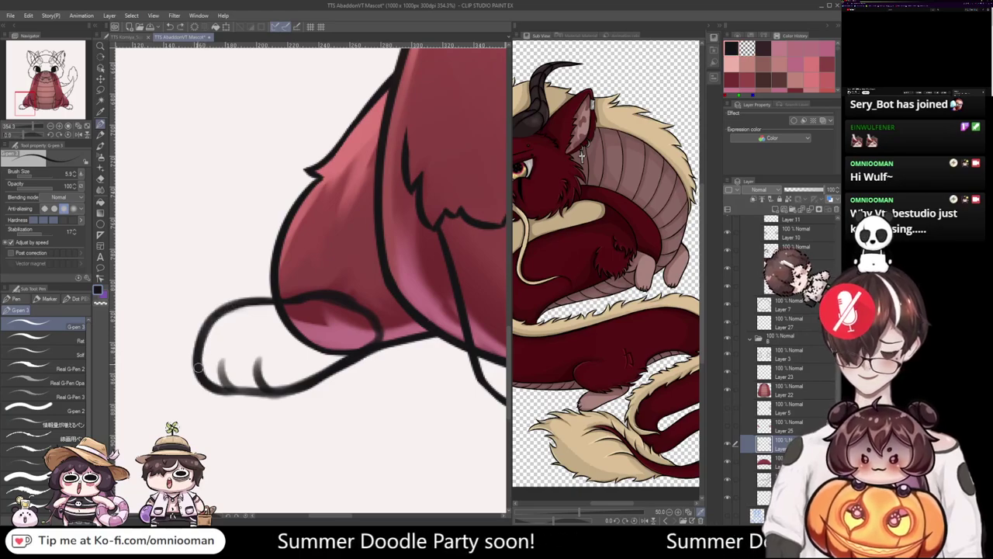
pyautogui.hotkey('ctrl', 'z')
pyautogui.moveTo(240, 303)
pyautogui.mouseDown()
pyautogui.moveTo(339, 297)
pyautogui.moveTo(384, 336)
pyautogui.mouseUp()
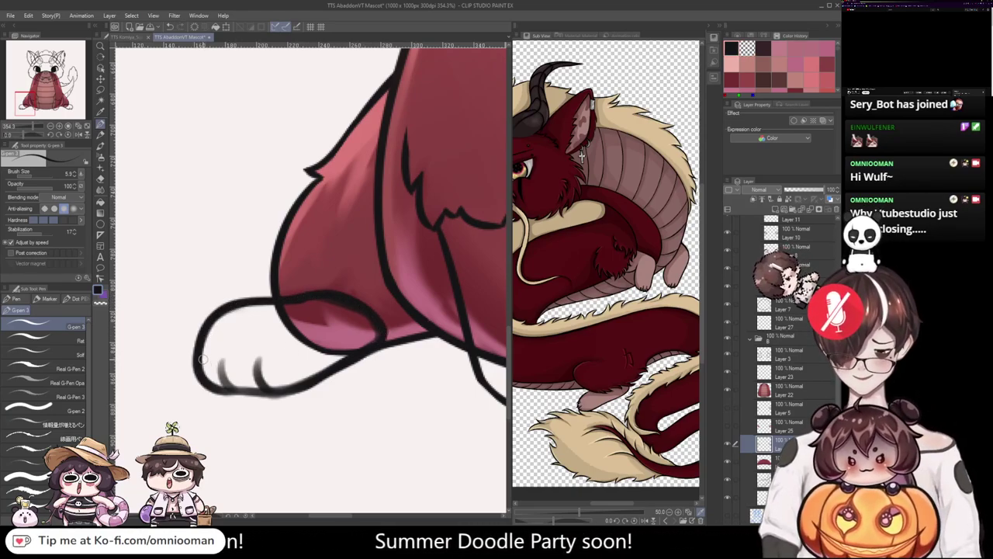
pyautogui.moveTo(208, 385)
pyautogui.mouseDown()
pyautogui.moveTo(291, 392)
pyautogui.moveTo(382, 335)
pyautogui.mouseUp()
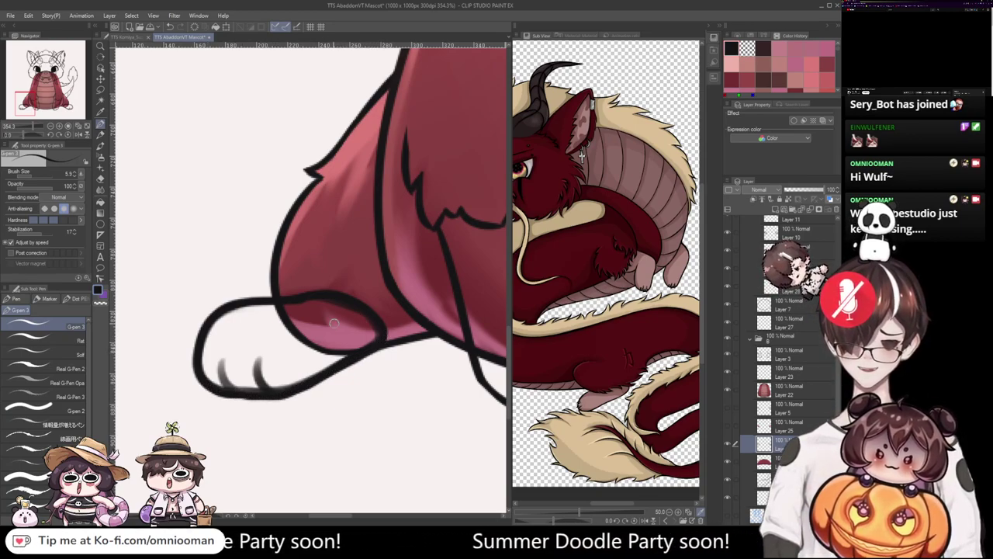
# Ink the hind paw's two toe lines with solid dark strokes.
pyautogui.moveTo(221, 361)
pyautogui.mouseDown()
pyautogui.moveTo(236, 396)
pyautogui.moveTo(223, 374)
pyautogui.moveTo(238, 390)
pyautogui.moveTo(255, 370)
pyautogui.moveTo(269, 388)
pyautogui.mouseUp()
pyautogui.hotkey('ctrl', 'z')
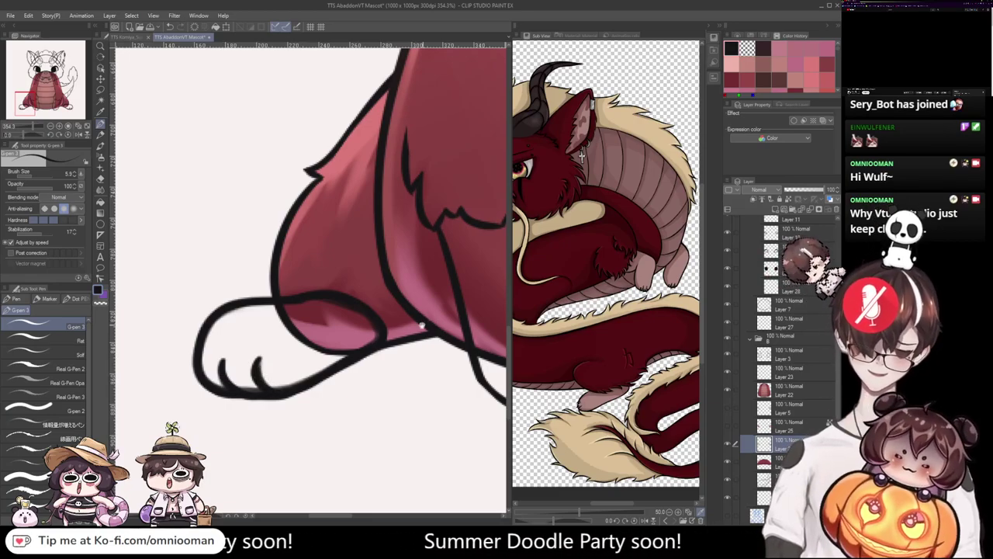
pyautogui.moveTo(428, 322); pyautogui.dragTo(389, 338)
pyautogui.scroll(-10, 389, 338)
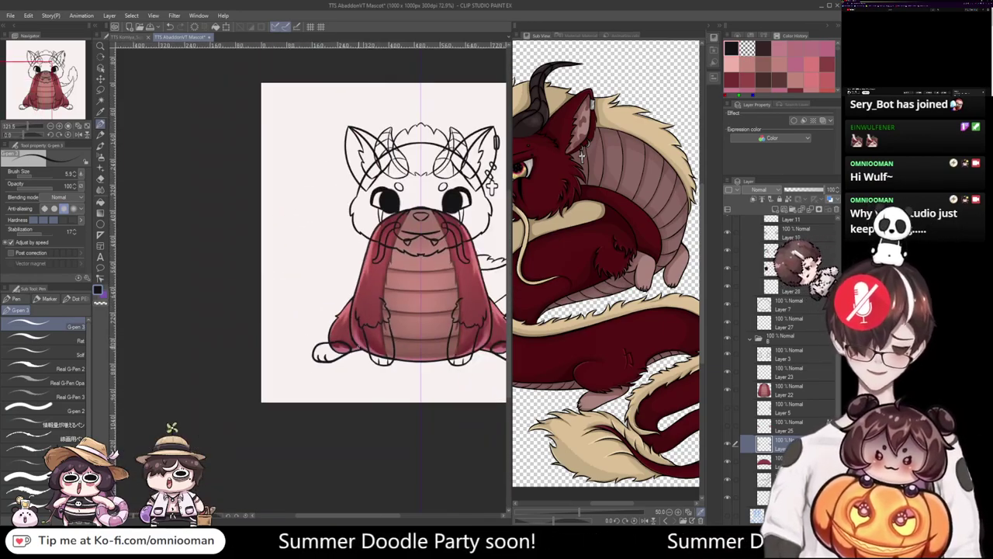
# Fill the hind paw with pink sampled from the belly, on a new layer beneath its lines, using an auto selection.
pyautogui.scroll(6, 394, 315)
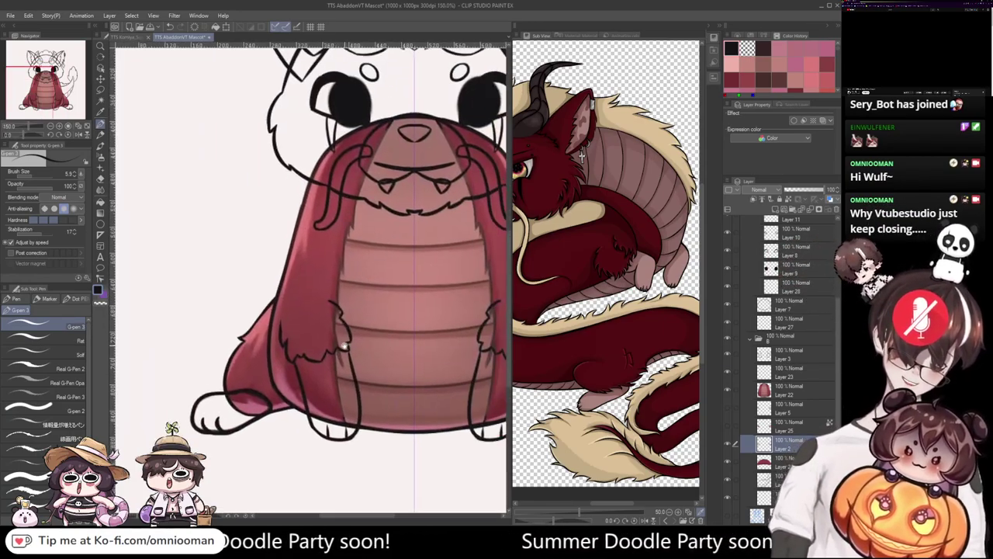
pyautogui.scroll(2, 274, 376)
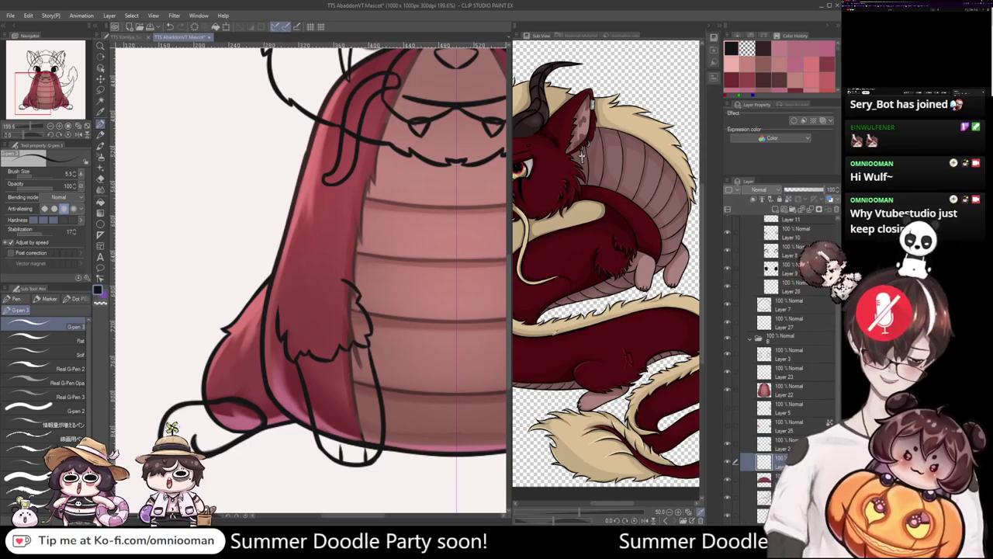
pyautogui.scroll(-1, 430, 311)
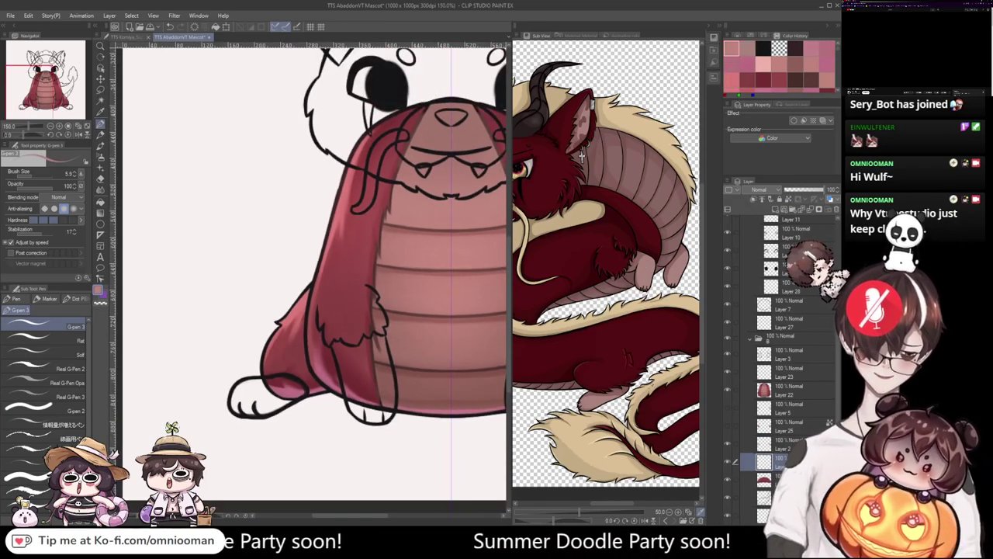
pyautogui.click(784, 446)
pyautogui.press('w')
pyautogui.click(267, 397)
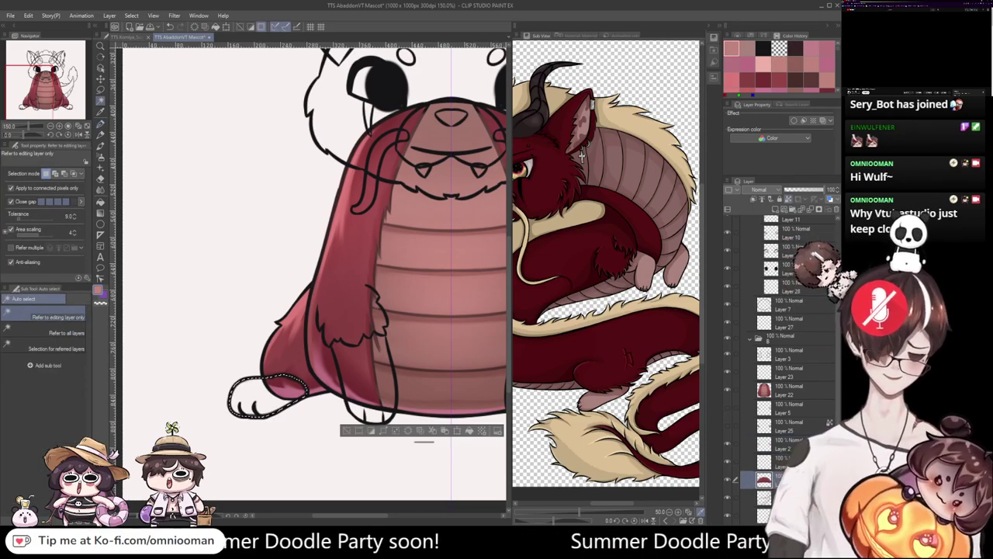
pyautogui.press('p')
pyautogui.scroll(3, 303, 396)
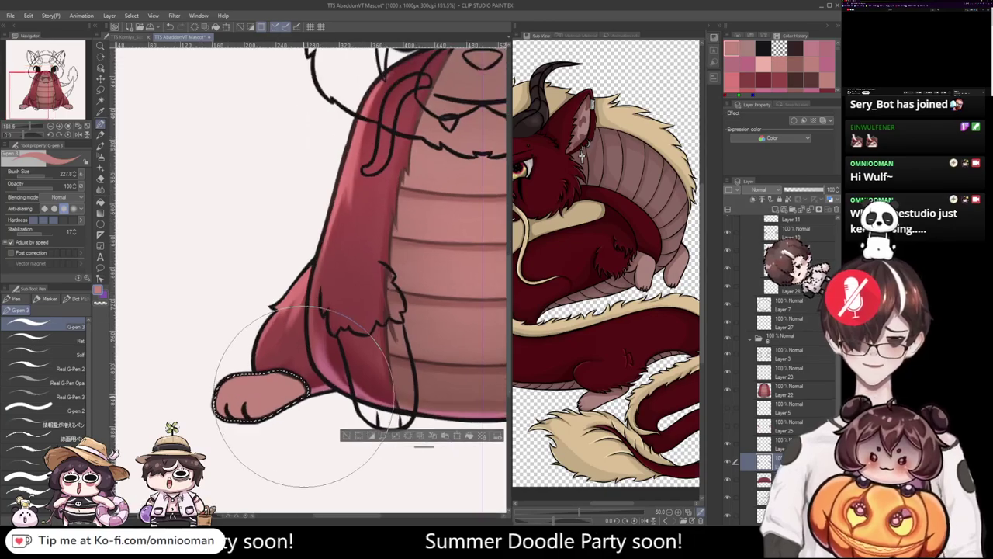
pyautogui.hotkey('ctrl', 'd')
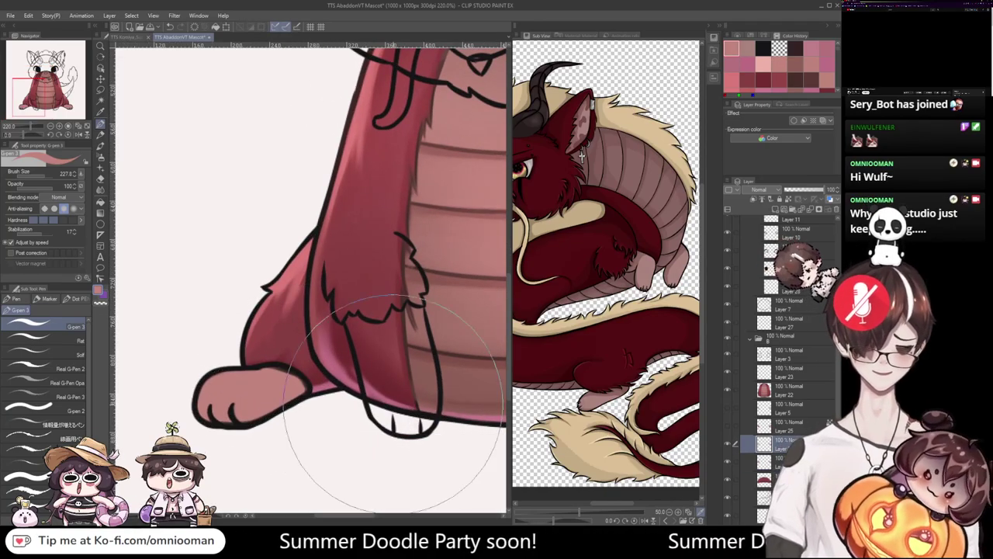
# Clean up the inner edge of the hind paw's outline on Layer 2 with the Darker pencil in transparent color.
pyautogui.press('p')
pyautogui.scroll(4, 359, 369)
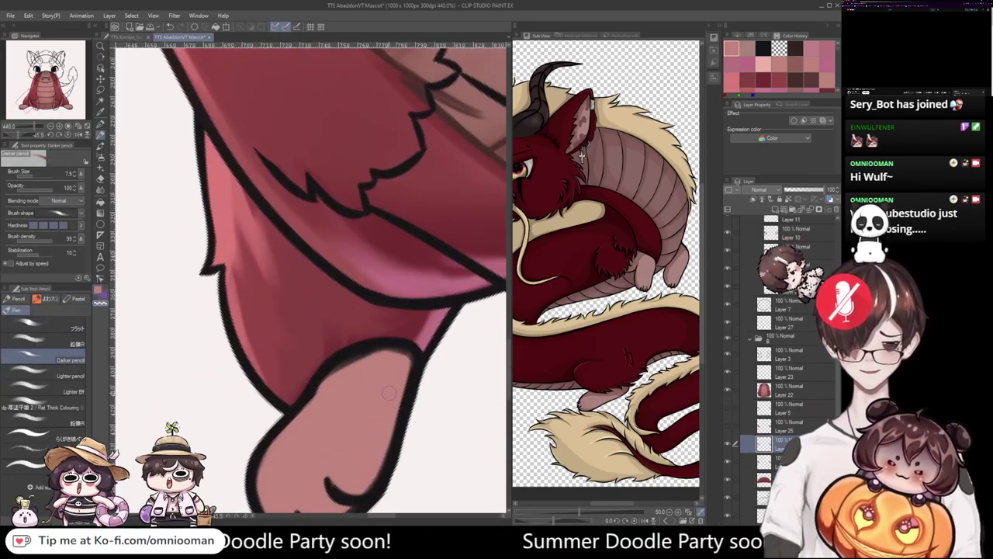
pyautogui.moveTo(332, 376); pyautogui.dragTo(387, 353)
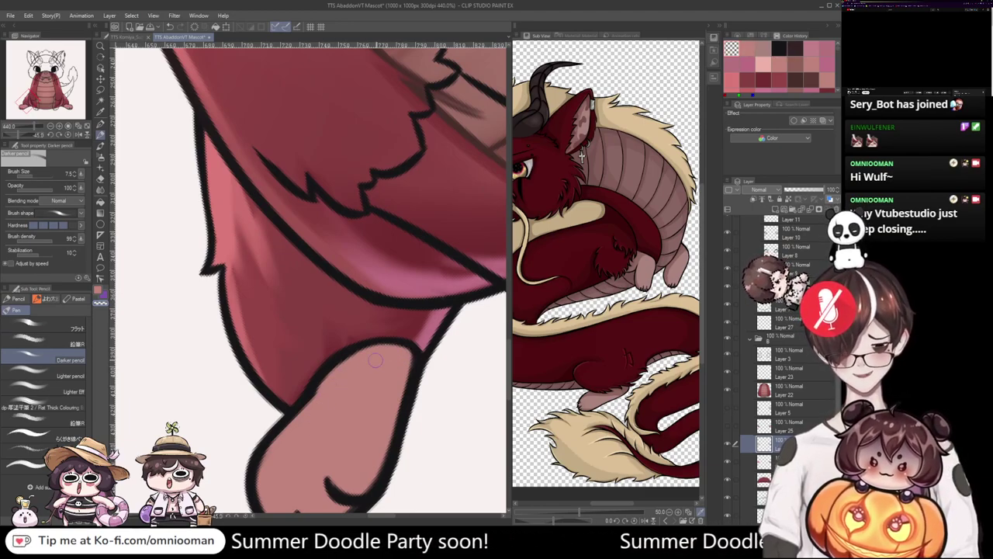
pyautogui.moveTo(380, 347)
pyautogui.mouseDown()
pyautogui.moveTo(324, 379)
pyautogui.moveTo(347, 361)
pyautogui.moveTo(285, 430)
pyautogui.moveTo(317, 396)
pyautogui.moveTo(278, 453)
pyautogui.moveTo(296, 424)
pyautogui.moveTo(264, 500)
pyautogui.mouseUp()
pyautogui.moveTo(413, 442); pyautogui.dragTo(303, 381)
pyautogui.press('r')
pyautogui.press('p')
pyautogui.press('p')
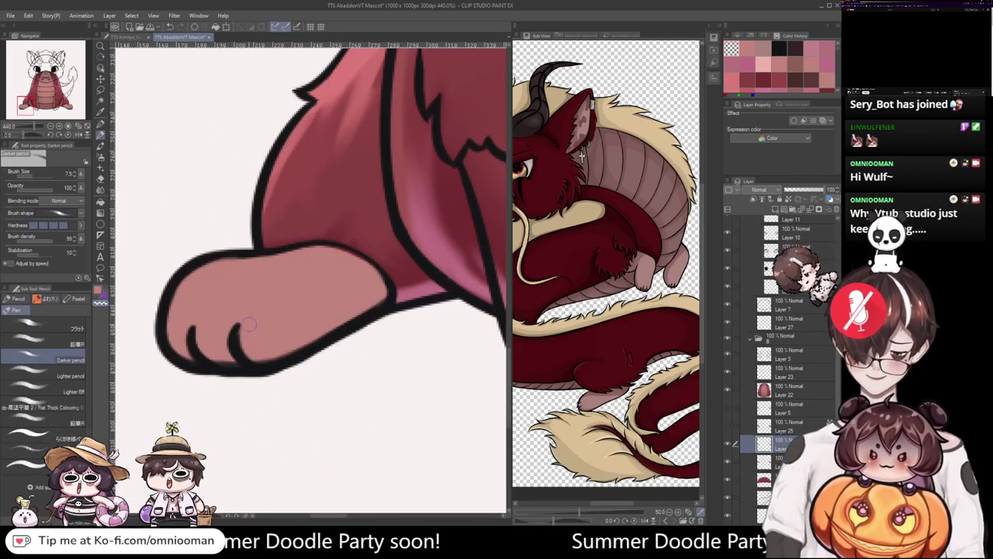
# Thin the hind paw's two toe lines into fine tapered curves by erasing along their inner edges.
pyautogui.moveTo(241, 320); pyautogui.dragTo(242, 354)
pyautogui.moveTo(204, 320); pyautogui.dragTo(208, 354)
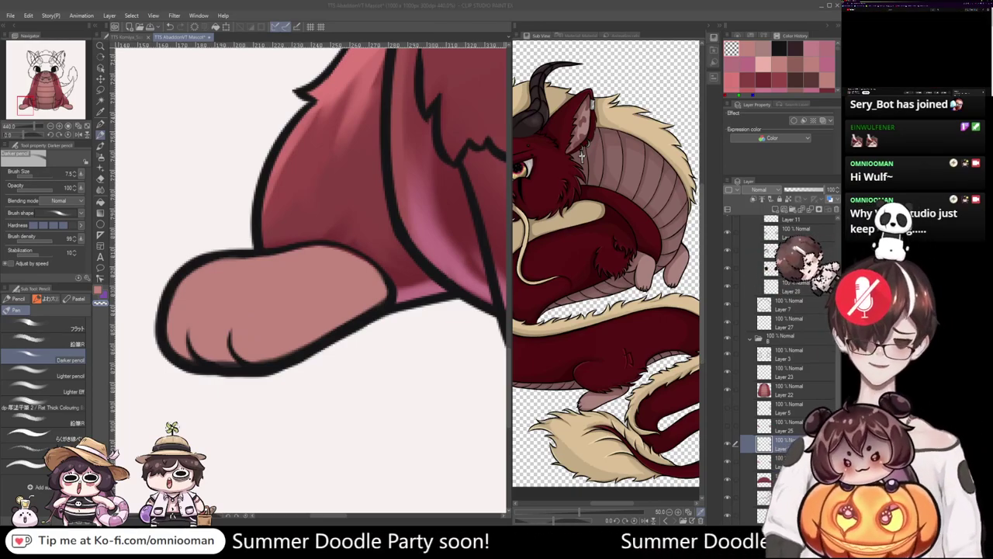
pyautogui.scroll(-8, 414, 364)
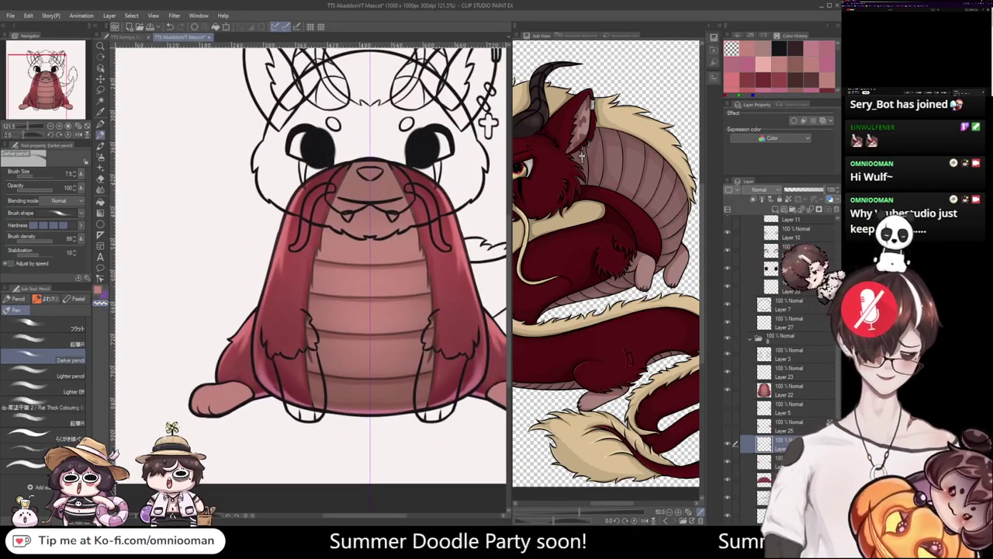
# Shade the underside of the hind paw on its color layer with a darker tone sampled from the lower belly.
pyautogui.click(749, 464)
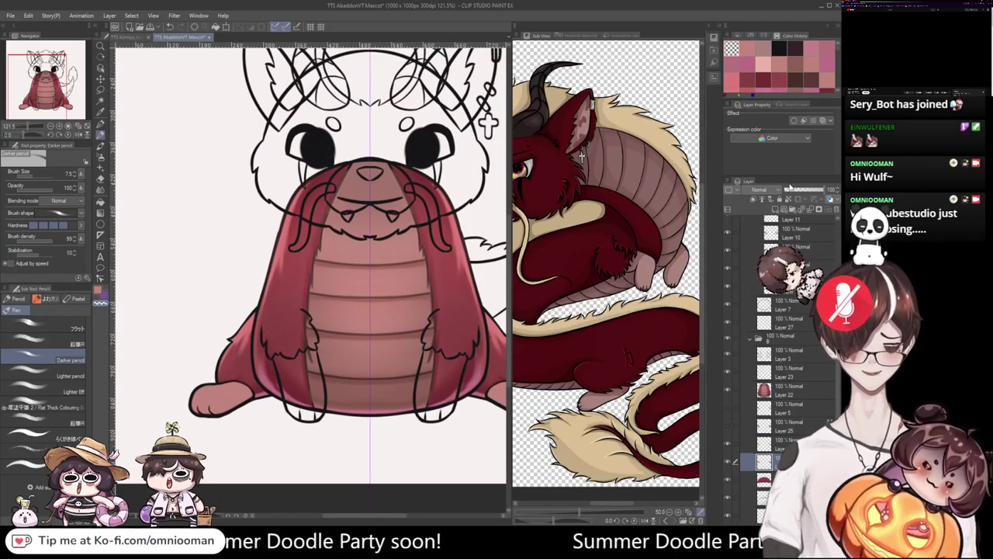
pyautogui.scroll(-3, 605, 394)
pyautogui.scroll(2, 605, 393)
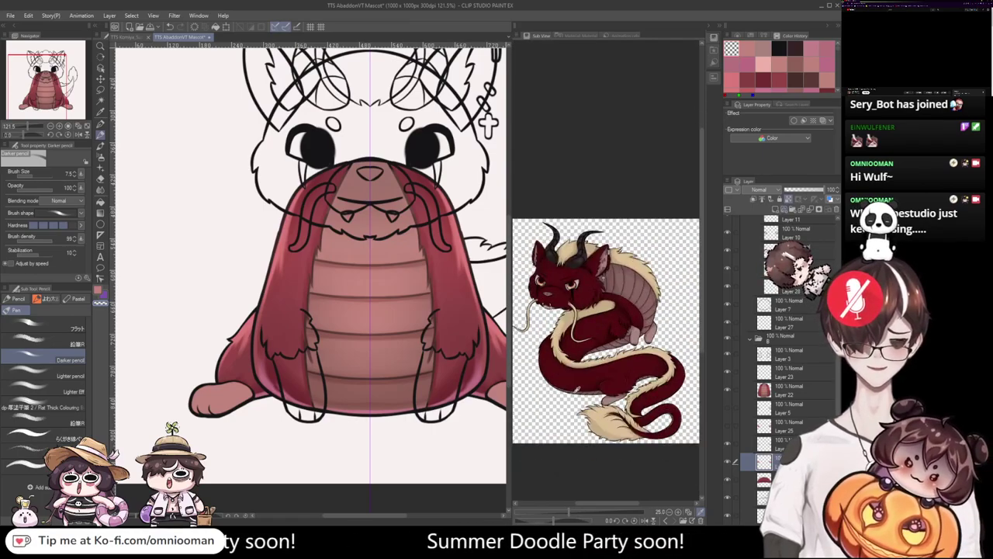
pyautogui.scroll(2, 348, 341)
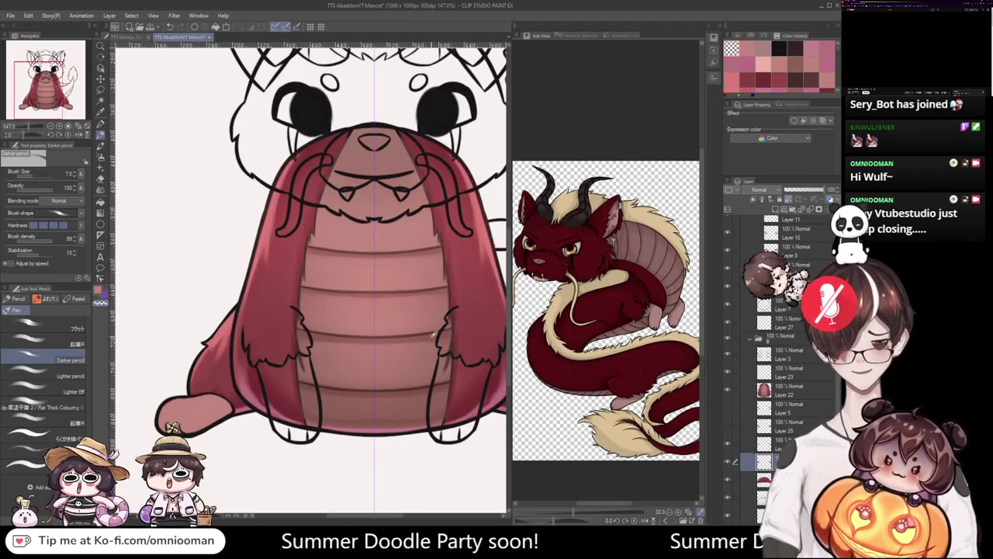
pyautogui.keyDown('alt'); pyautogui.click(378, 406); pyautogui.keyUp('alt')
pyautogui.keyDown('ctrl'); pyautogui.keyDown('alt'); pyautogui.moveTo(201, 409); pyautogui.dragTo(211, 413); pyautogui.keyUp('alt'); pyautogui.keyUp('ctrl')
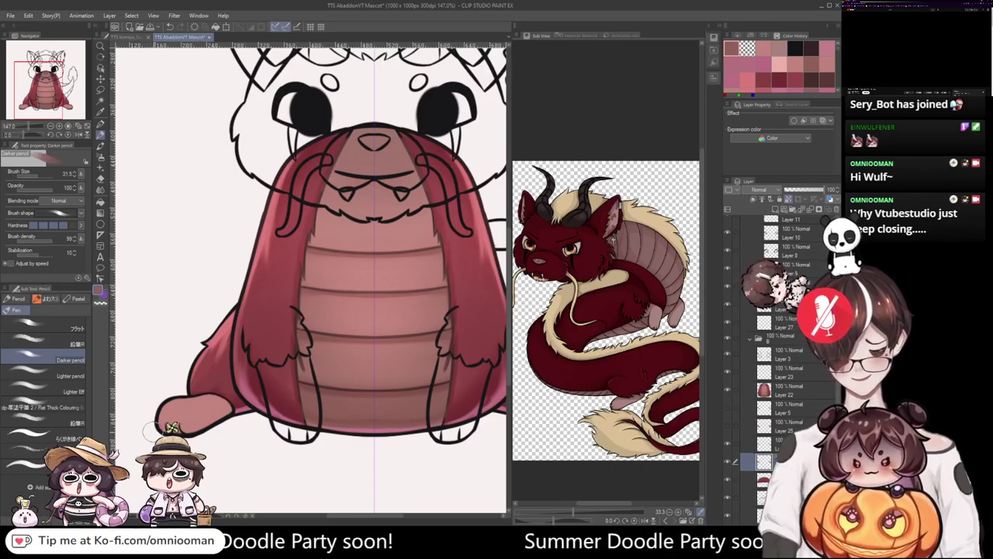
pyautogui.moveTo(150, 429); pyautogui.dragTo(235, 405)
# Paint lighter pink highlights on the hind paw at brush size 14 and soften the shading with the Smooth watercolor 2 brush.
pyautogui.keyDown('alt'); pyautogui.click(367, 428); pyautogui.keyUp('alt')
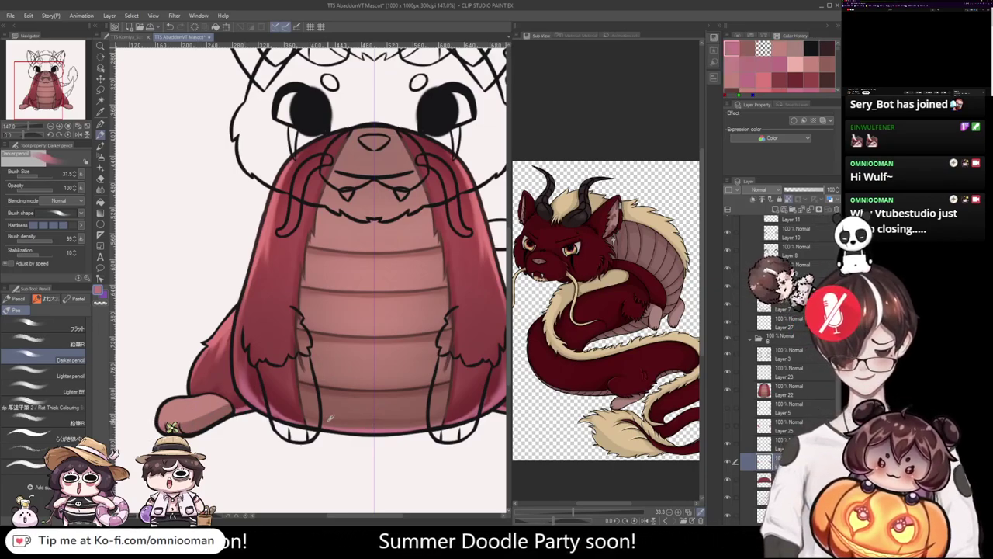
pyautogui.press('[')
pyautogui.press('[')
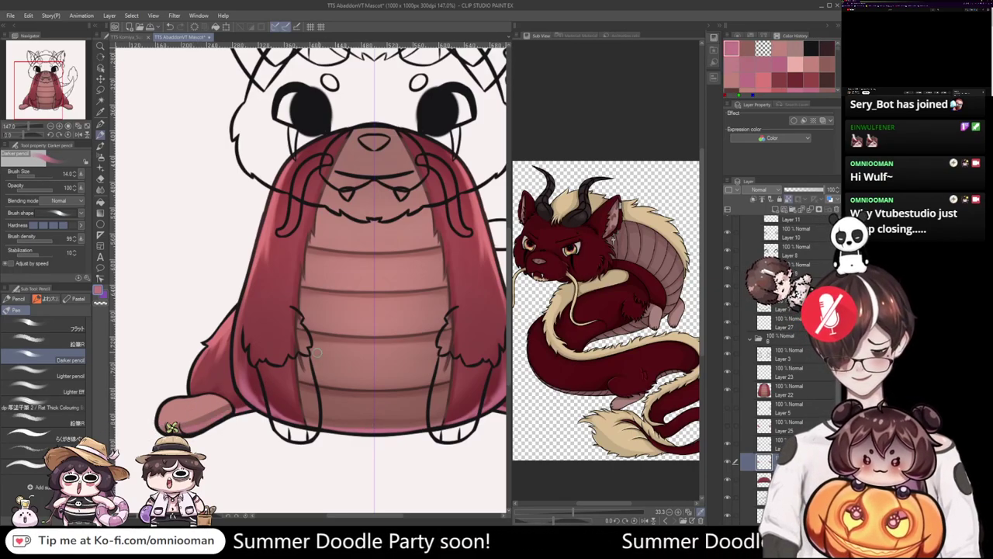
pyautogui.keyDown('alt'); pyautogui.click(366, 279); pyautogui.keyUp('alt')
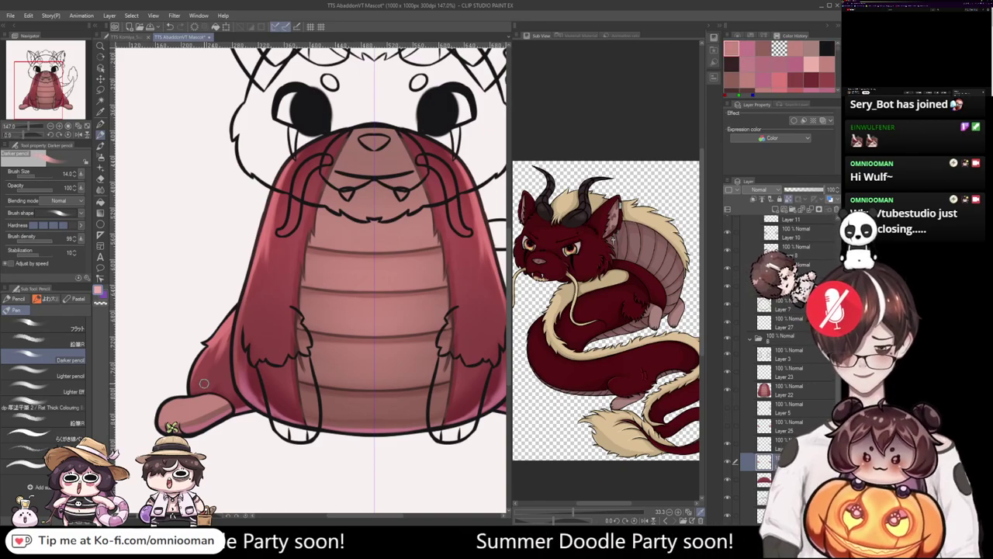
pyautogui.moveTo(163, 407)
pyautogui.mouseDown()
pyautogui.moveTo(206, 416)
pyautogui.moveTo(166, 415)
pyautogui.moveTo(216, 397)
pyautogui.moveTo(199, 416)
pyautogui.moveTo(161, 422)
pyautogui.moveTo(232, 411)
pyautogui.mouseUp()
pyautogui.press('b')
pyautogui.keyDown('alt'); pyautogui.click(343, 388); pyautogui.keyUp('alt')
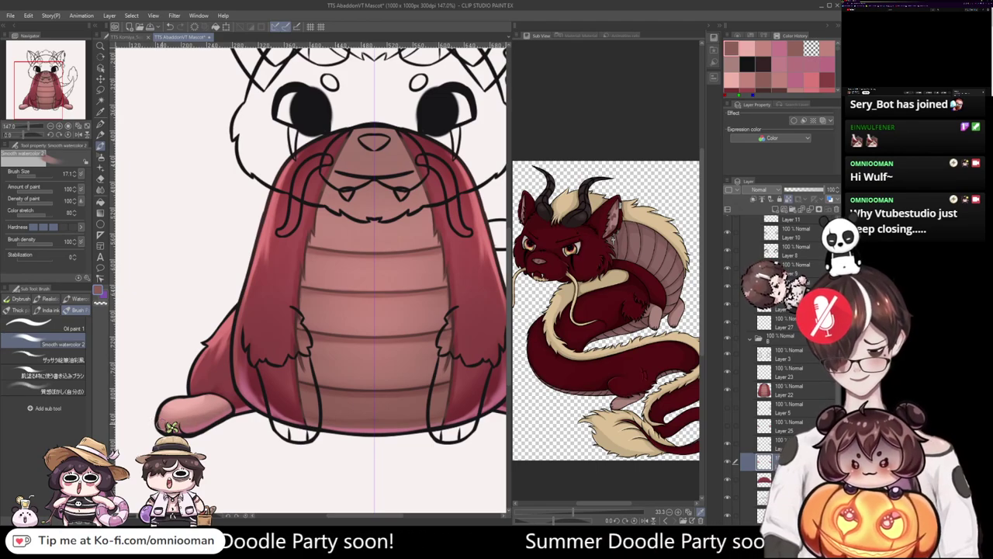
# Refine the toe highlights and shadows with the Darker pencil, using light and dark tones sampled from the paw.
pyautogui.press('p')
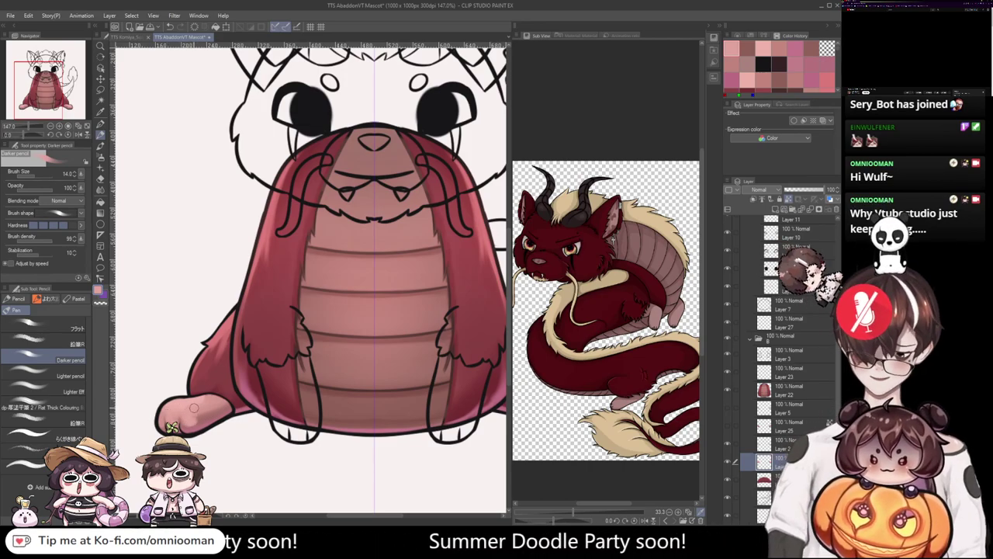
pyautogui.keyDown('alt'); pyautogui.click(172, 421); pyautogui.keyUp('alt')
pyautogui.moveTo(172, 421)
pyautogui.mouseDown()
pyautogui.moveTo(184, 425)
pyautogui.moveTo(181, 410)
pyautogui.mouseUp()
pyautogui.keyDown('alt'); pyautogui.click(185, 427); pyautogui.keyUp('alt')
pyautogui.keyDown('alt'); pyautogui.click(180, 408); pyautogui.keyUp('alt')
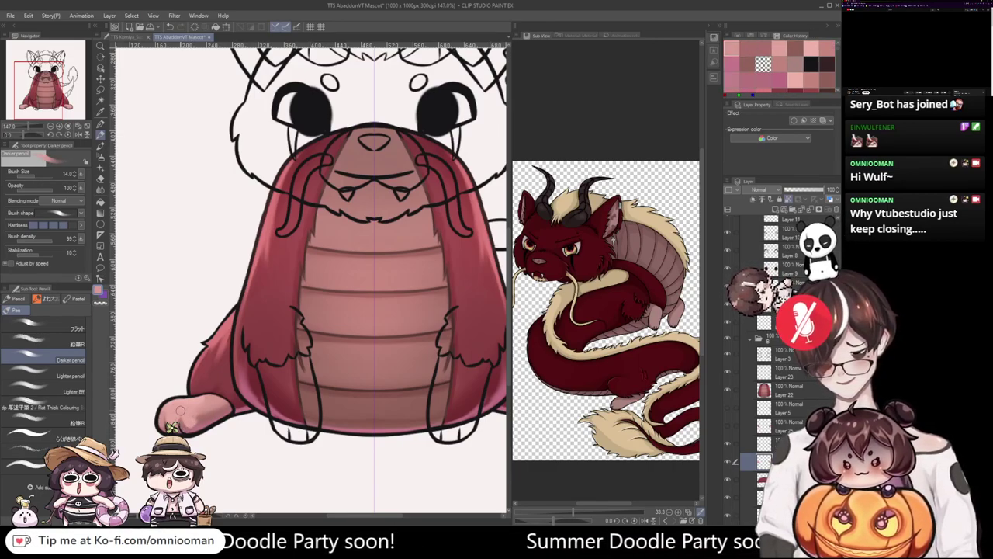
pyautogui.click(172, 426)
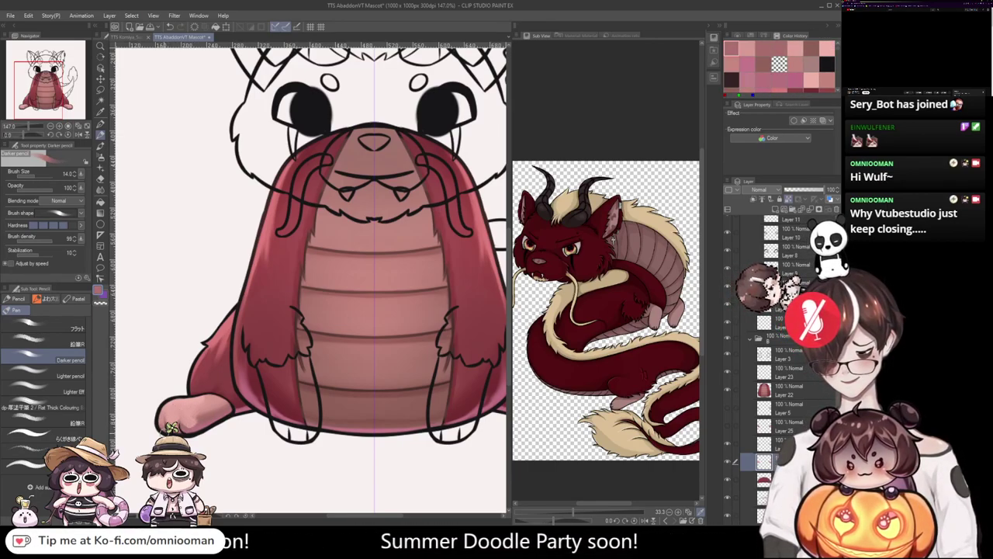
pyautogui.keyDown('alt'); pyautogui.click(190, 406); pyautogui.keyUp('alt')
pyautogui.moveTo(190, 405); pyautogui.dragTo(180, 408)
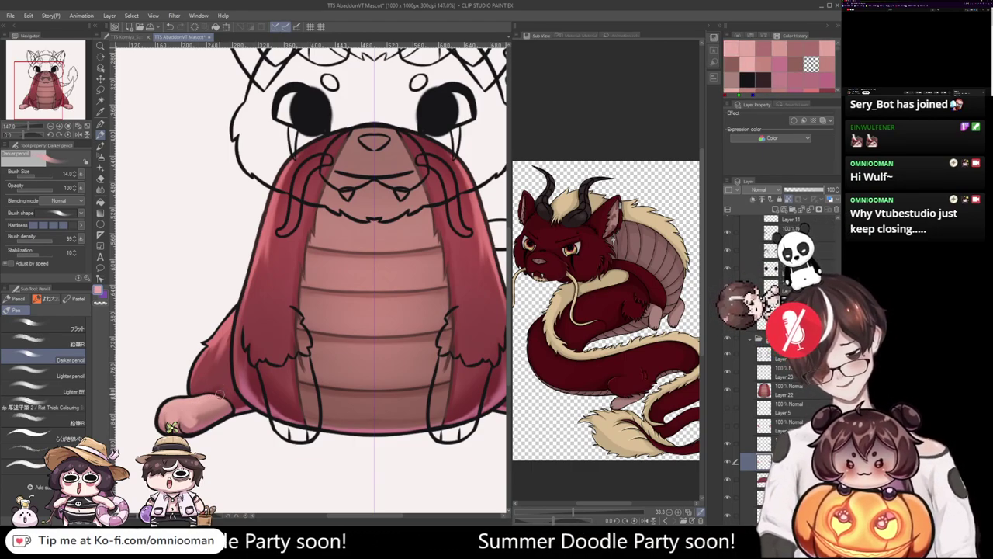
# Even out the hind paw's toe highlights and shadows with the Darker pencil at size 14, using pinks sampled from the paw.
pyautogui.moveTo(164, 406); pyautogui.dragTo(200, 397)
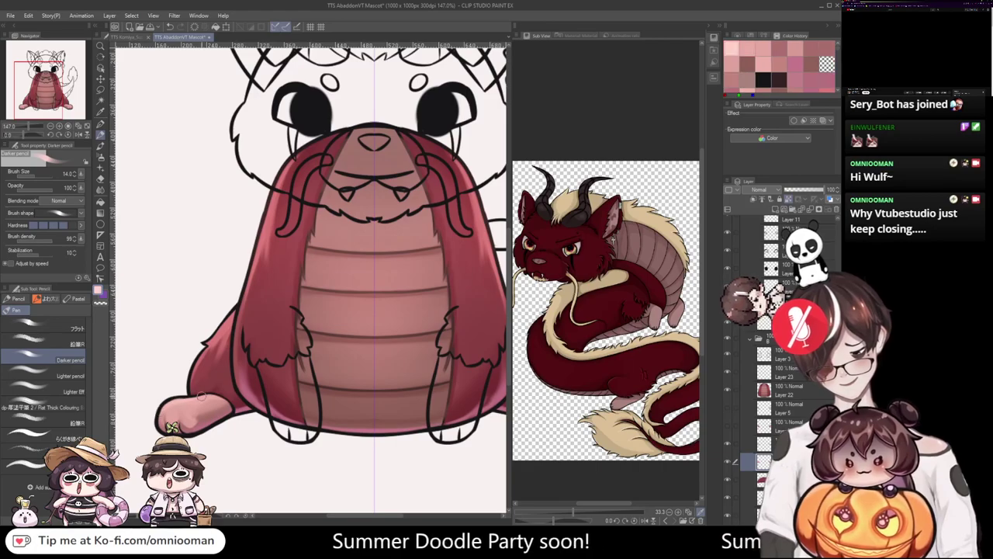
pyautogui.keyDown('alt'); pyautogui.click(200, 409); pyautogui.keyUp('alt')
pyautogui.keyDown('alt'); pyautogui.click(193, 414); pyautogui.keyUp('alt')
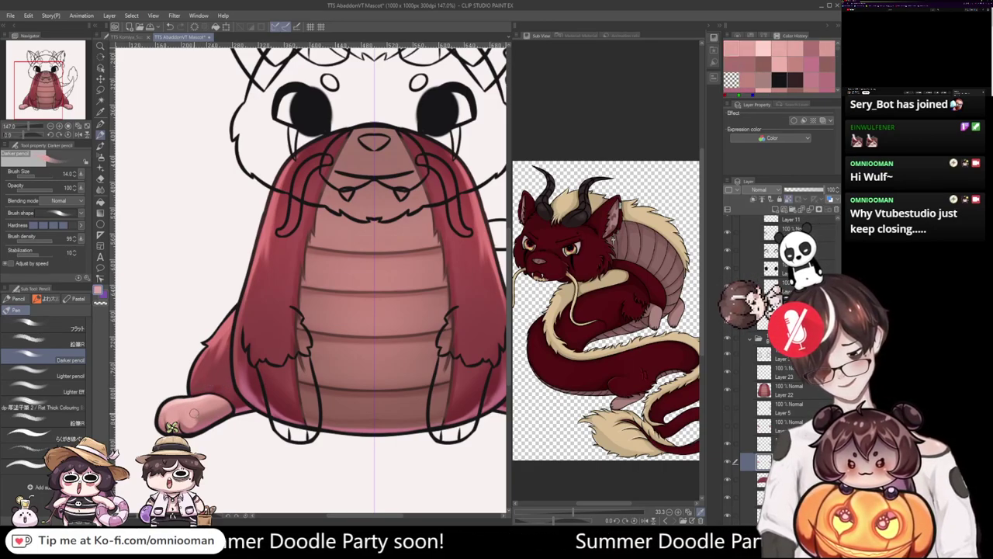
pyautogui.moveTo(189, 421); pyautogui.dragTo(190, 410)
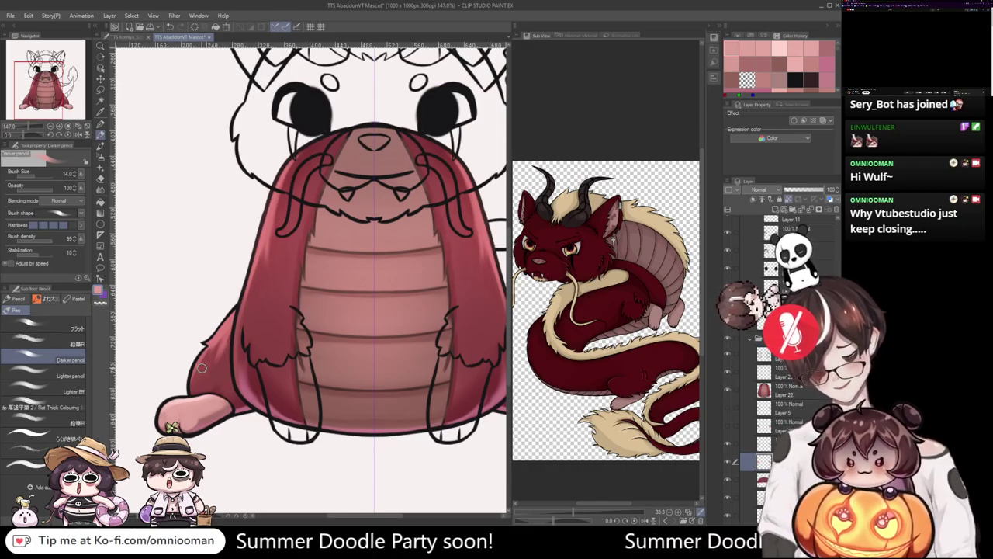
pyautogui.scroll(-9, 227, 373)
pyautogui.scroll(6, 227, 373)
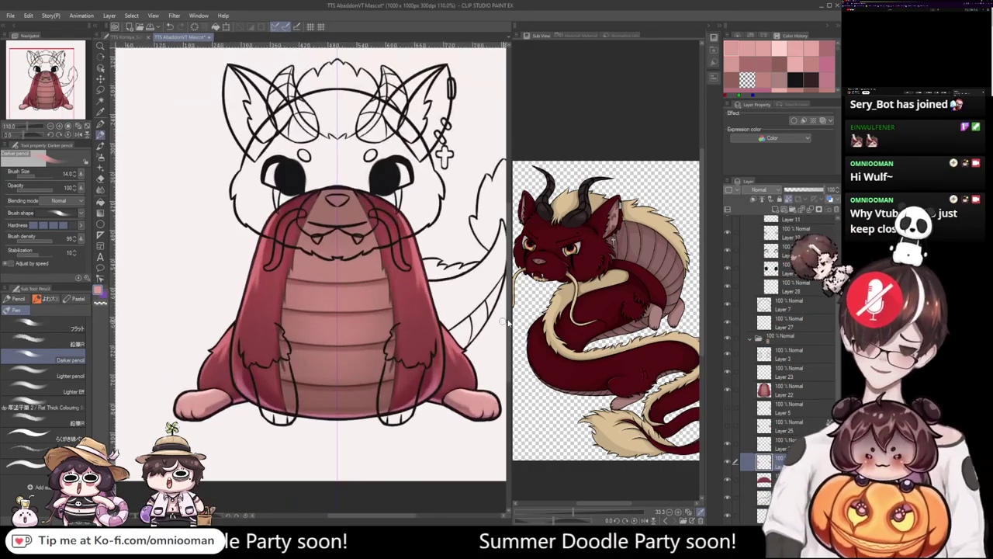
# Merge the hind paw's color and line layers into the leg layer and set up the Finger tip blend at size 11.3.
pyautogui.hotkey('ctrl', 'e')
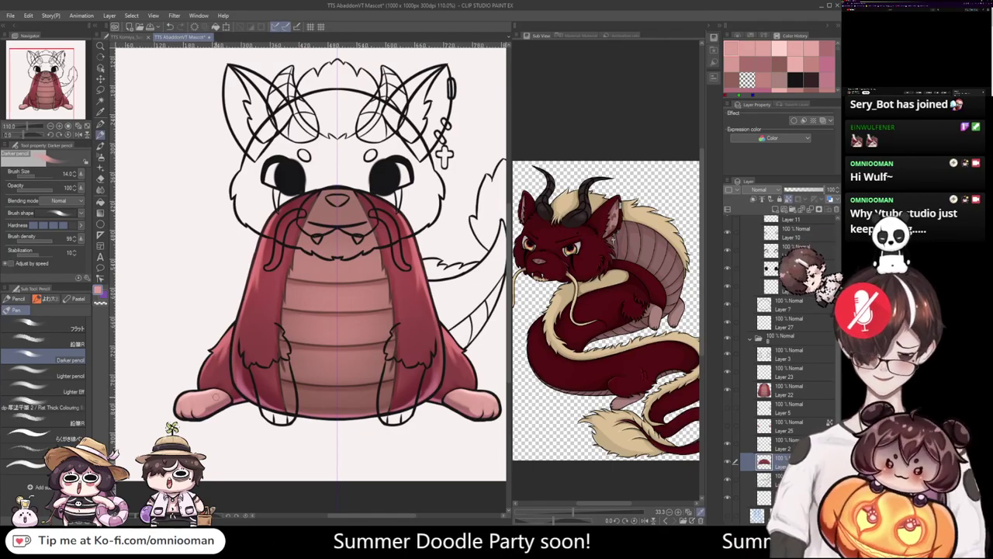
pyautogui.scroll(3, 215, 398)
pyautogui.press('j')
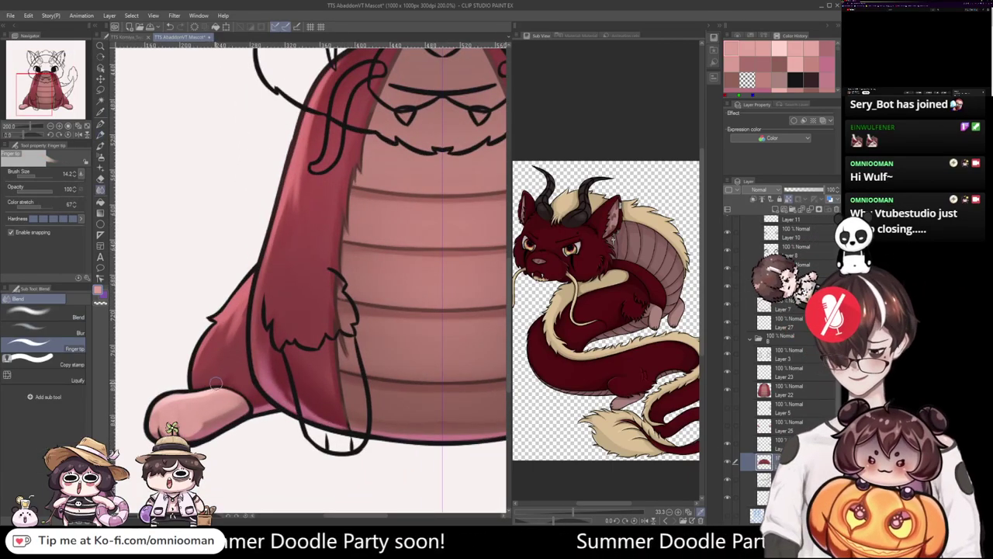
pyautogui.moveTo(239, 380)
pyautogui.mouseDown()
pyautogui.moveTo(215, 371)
pyautogui.moveTo(244, 335)
pyautogui.moveTo(213, 333)
pyautogui.mouseUp()
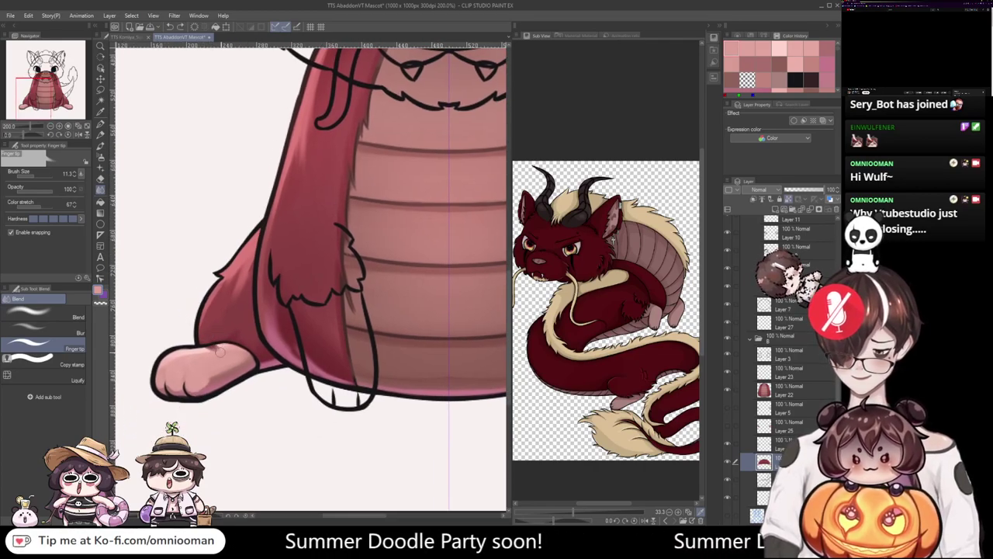
pyautogui.hotkey('ctrl', 'e')
# Smear the edge between the red leg and the pink paw into jagged fur tufts with the Finger tip blend.
pyautogui.moveTo(230, 348); pyautogui.dragTo(242, 349)
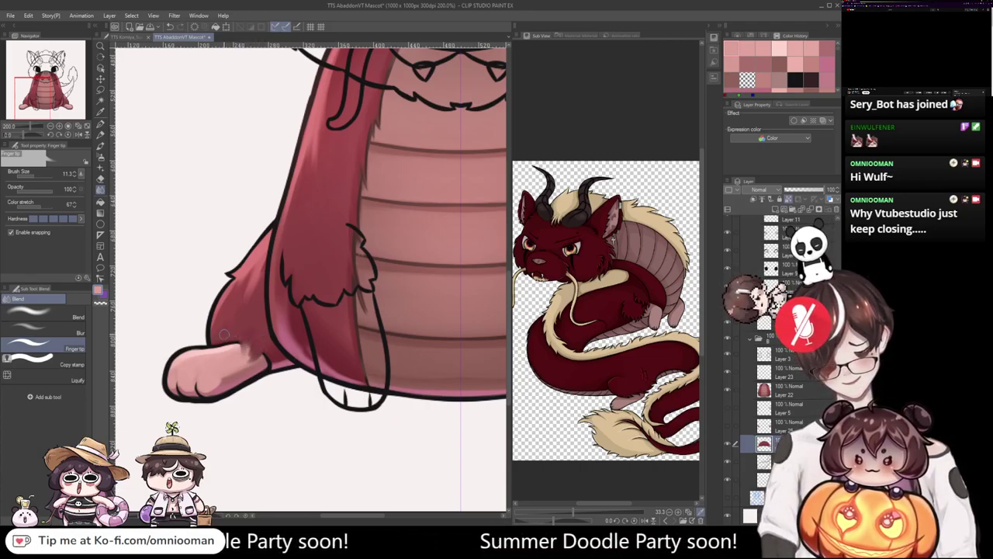
pyautogui.moveTo(224, 348)
pyautogui.mouseDown()
pyautogui.moveTo(221, 335)
pyautogui.moveTo(237, 332)
pyautogui.mouseUp()
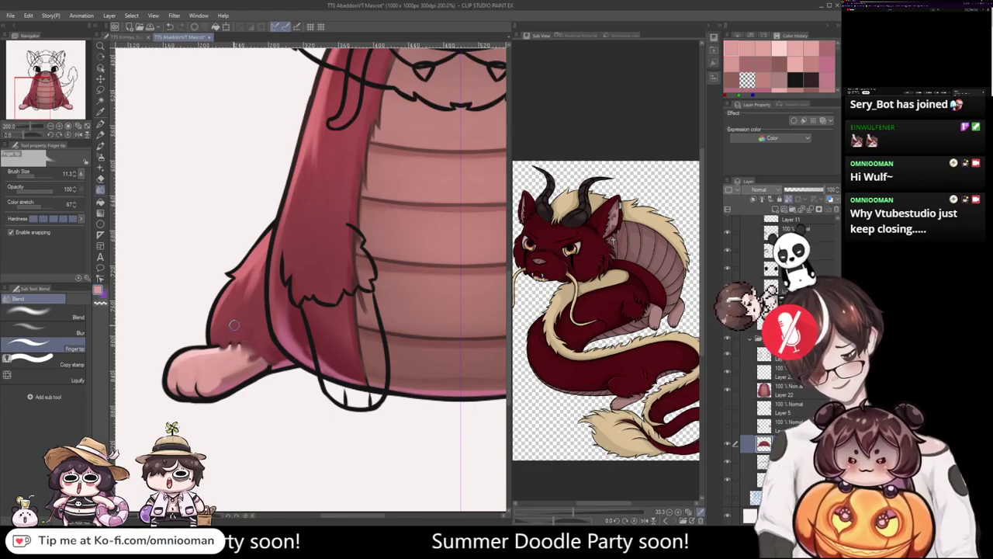
pyautogui.moveTo(226, 335); pyautogui.dragTo(220, 352)
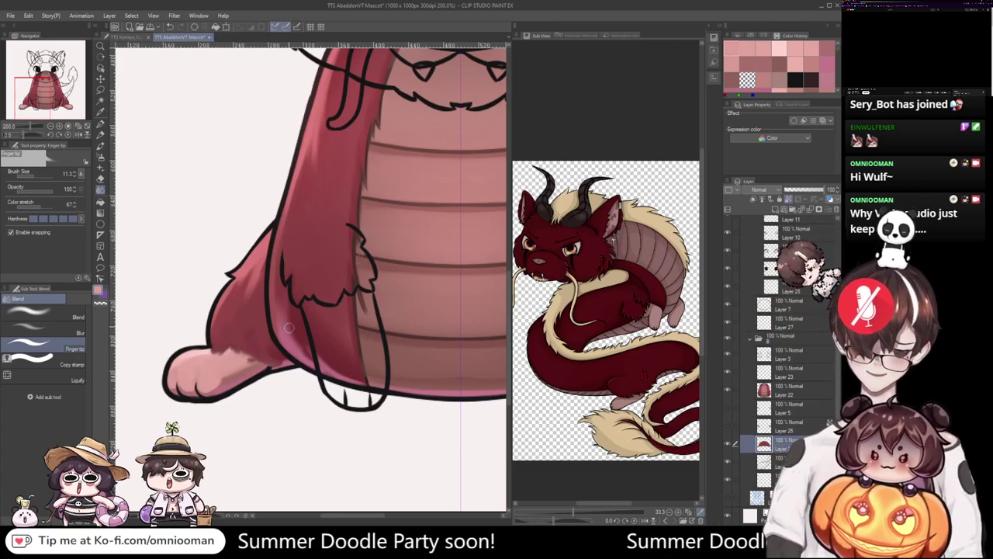
# Outline the fur tufts above the hind paw with fine dark red lines using the Darker pencil at size 3.7.
pyautogui.scroll(-2, 290, 329)
pyautogui.press('r')
pyautogui.moveTo(436, 364); pyautogui.dragTo(343, 428)
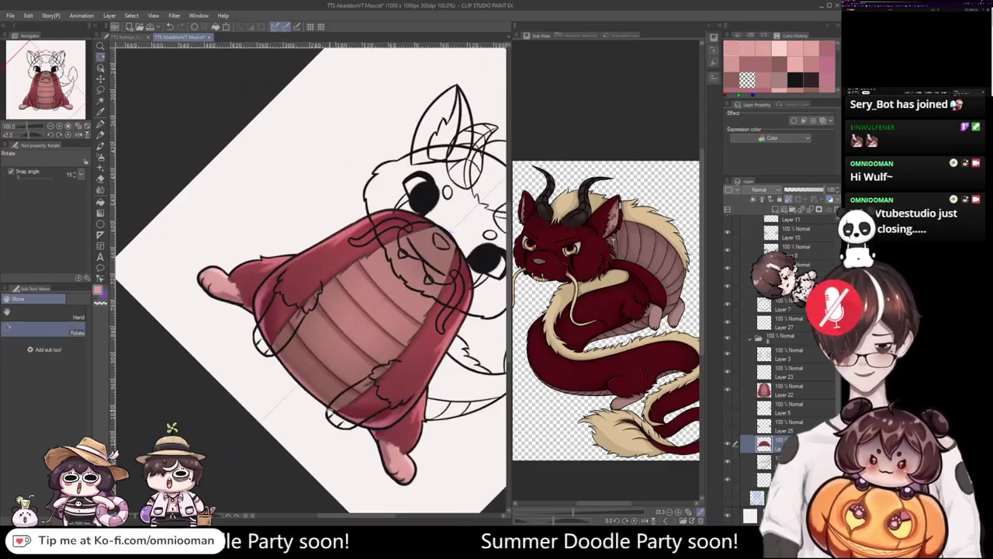
pyautogui.scroll(4, 251, 311)
pyautogui.press('p')
pyautogui.press('p')
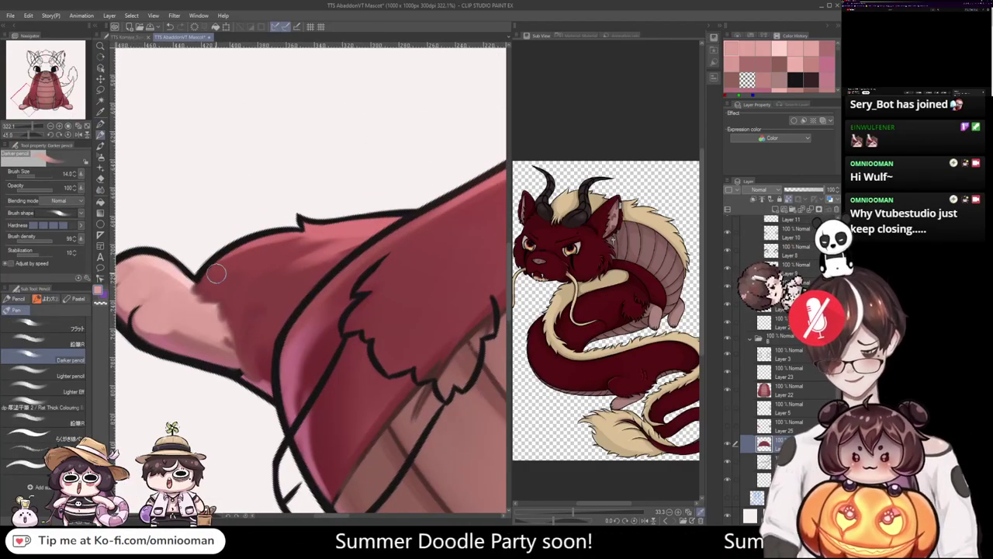
pyautogui.keyDown('alt'); pyautogui.click(223, 256); pyautogui.keyUp('alt')
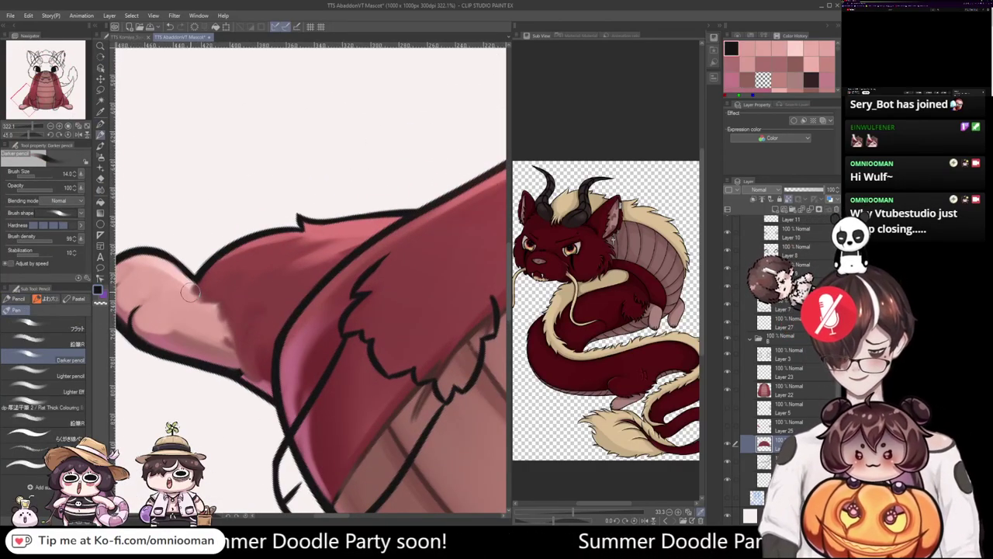
pyautogui.moveTo(417, 303); pyautogui.dragTo(241, 282)
pyautogui.keyDown('alt'); pyautogui.click(386, 239); pyautogui.keyUp('alt')
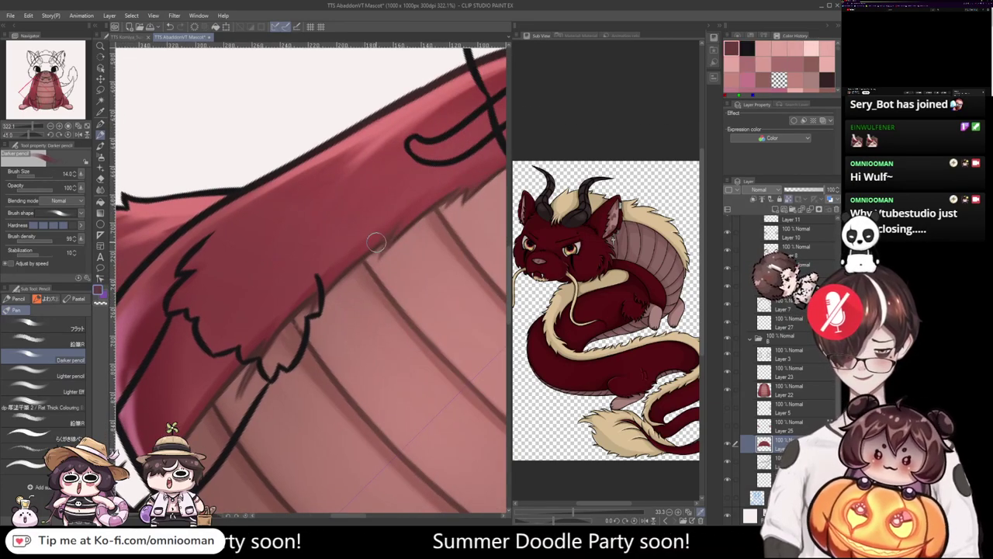
pyautogui.moveTo(202, 308); pyautogui.dragTo(396, 293)
pyautogui.moveTo(218, 277); pyautogui.dragTo(209, 280)
pyautogui.moveTo(217, 243)
pyautogui.mouseDown()
pyautogui.moveTo(208, 259)
pyautogui.moveTo(219, 275)
pyautogui.mouseUp()
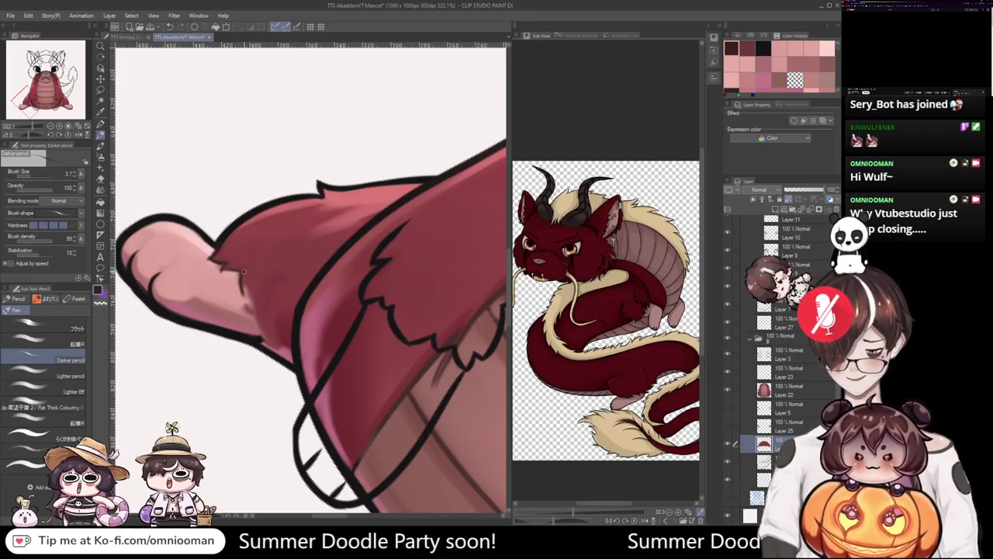
pyautogui.moveTo(247, 292); pyautogui.dragTo(280, 353)
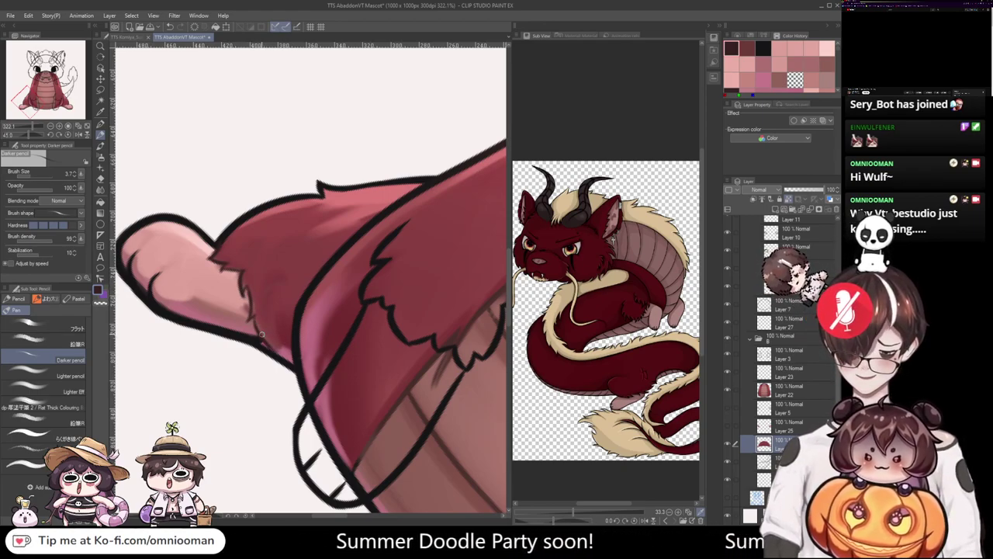
pyautogui.hotkey('ctrl', 'z')
pyautogui.hotkey('ctrl', 'z')
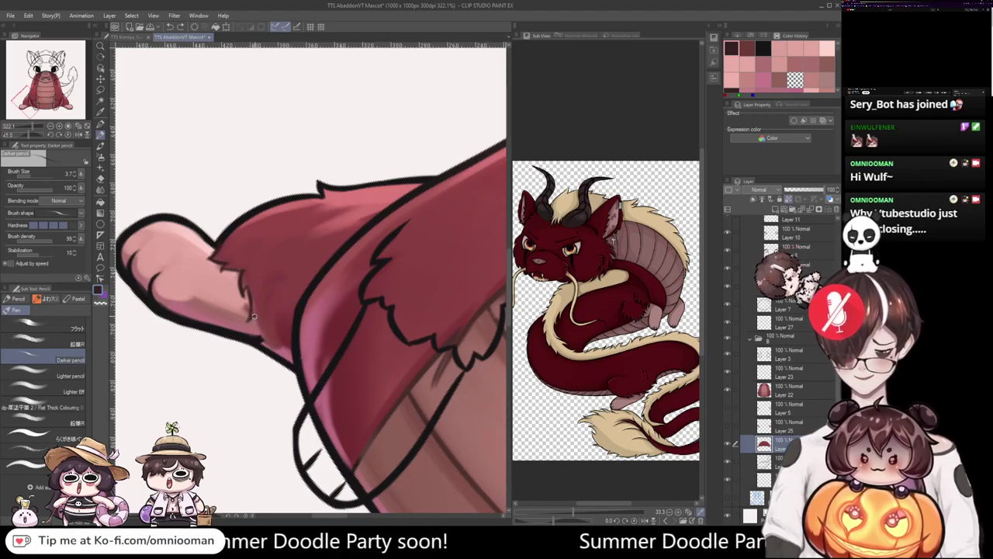
# Clean up the lower end of the fur edge with red and pink tones sampled from the leg and paw.
pyautogui.keyDown('alt'); pyautogui.click(266, 318); pyautogui.keyUp('alt')
pyautogui.moveTo(260, 328)
pyautogui.mouseDown()
pyautogui.moveTo(262, 341)
pyautogui.moveTo(257, 320)
pyautogui.mouseUp()
pyautogui.keyDown('alt'); pyautogui.click(279, 349); pyautogui.keyUp('alt')
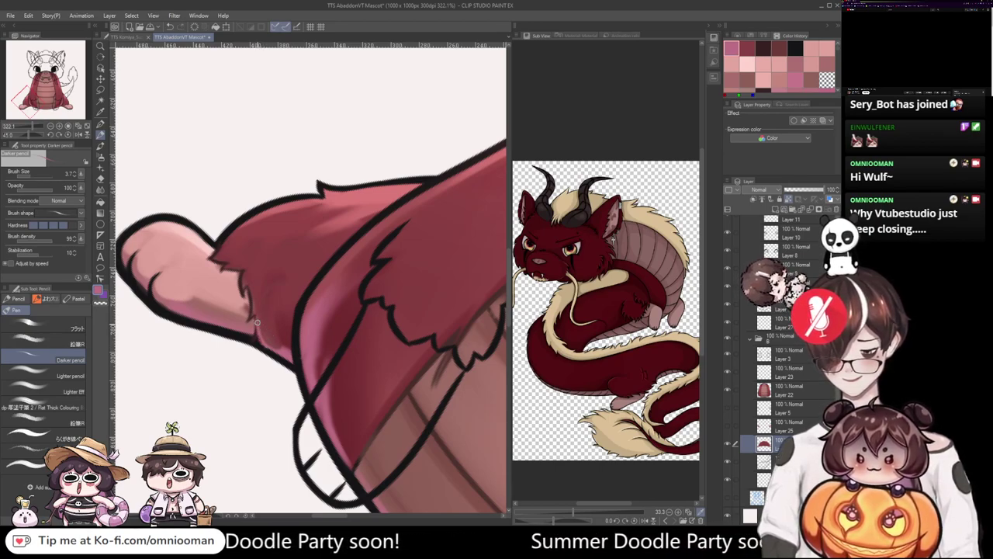
pyautogui.keyDown('alt'); pyautogui.click(259, 335); pyautogui.keyUp('alt')
pyautogui.moveTo(253, 326); pyautogui.dragTo(246, 312)
pyautogui.press(']')
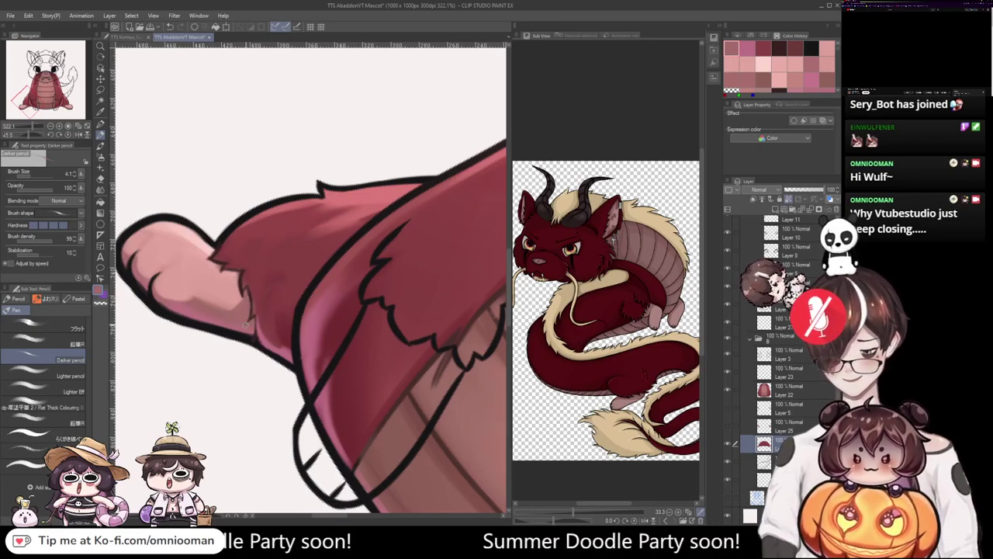
pyautogui.moveTo(255, 238)
pyautogui.mouseDown()
pyautogui.moveTo(265, 268)
pyautogui.moveTo(233, 275)
pyautogui.moveTo(269, 250)
pyautogui.mouseUp()
pyautogui.keyDown('alt'); pyautogui.click(281, 239); pyautogui.keyUp('alt')
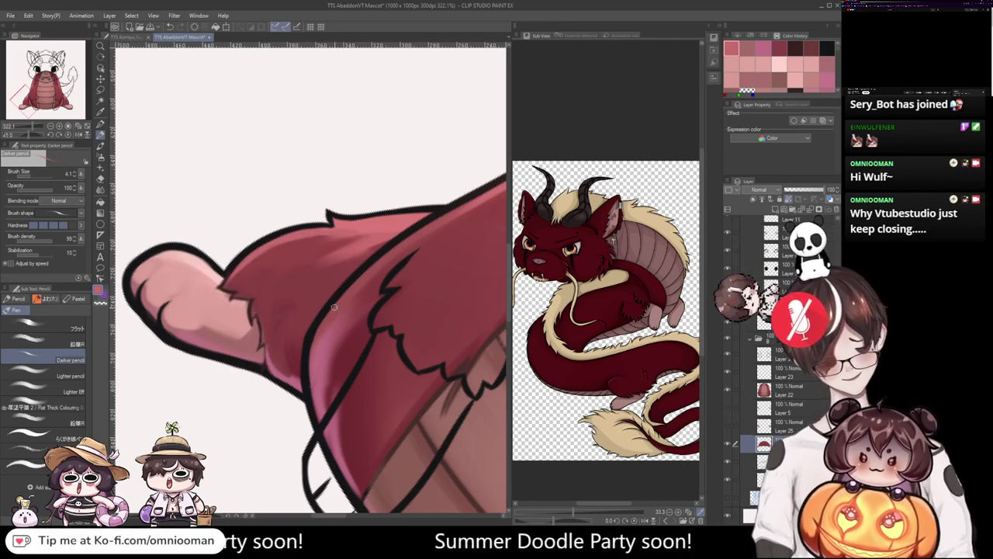
# Toggle the leg layer's visibility and check the fur edge on the whole upright mascot.
pyautogui.click(729, 442)
pyautogui.click(729, 442)
pyautogui.scroll(-2, 235, 262)
pyautogui.scroll(-10, 236, 254)
pyautogui.press('r')
pyautogui.moveTo(235, 256); pyautogui.dragTo(242, 314)
pyautogui.scroll(-3, 346, 277)
pyautogui.scroll(8, 326, 284)
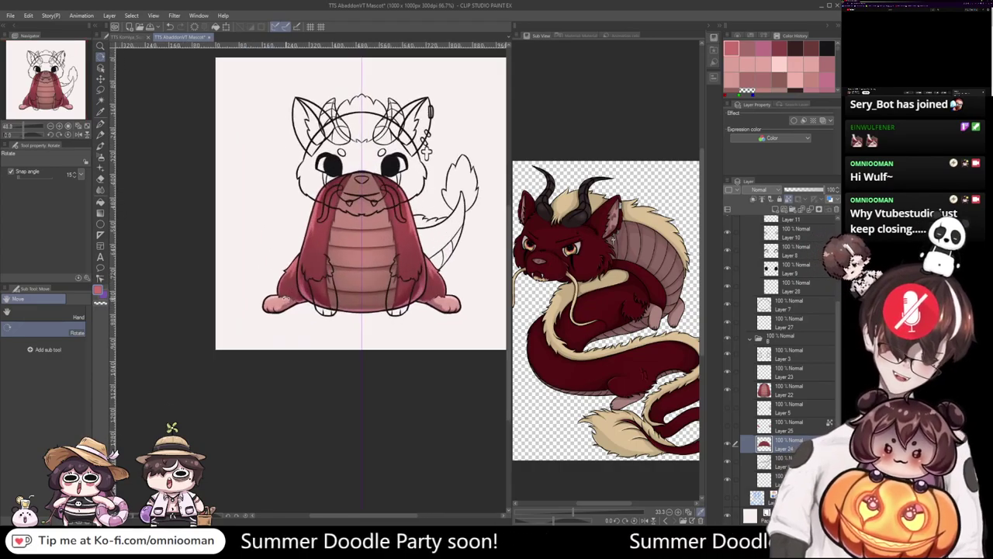
# Paint a sampled pink reflected light along the hind paw's underside with the Darker pencil at size 6.1.
pyautogui.moveTo(356, 298)
pyautogui.mouseDown()
pyautogui.moveTo(305, 326)
pyautogui.moveTo(267, 298)
pyautogui.moveTo(273, 310)
pyautogui.mouseUp()
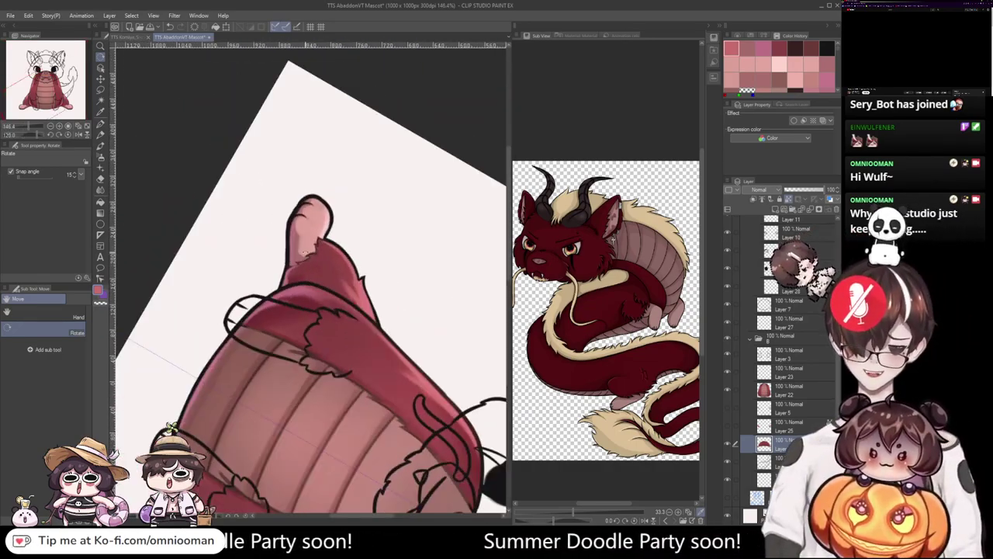
pyautogui.press('p')
pyautogui.scroll(10, 306, 229)
pyautogui.press('p')
pyautogui.keyDown('alt'); pyautogui.click(278, 177); pyautogui.keyUp('alt')
pyautogui.press(']')
pyautogui.press(']')
pyautogui.moveTo(274, 179)
pyautogui.mouseDown()
pyautogui.moveTo(259, 267)
pyautogui.moveTo(257, 237)
pyautogui.moveTo(255, 306)
pyautogui.moveTo(253, 219)
pyautogui.mouseUp()
pyautogui.keyDown('alt'); pyautogui.click(266, 221); pyautogui.keyUp('alt')
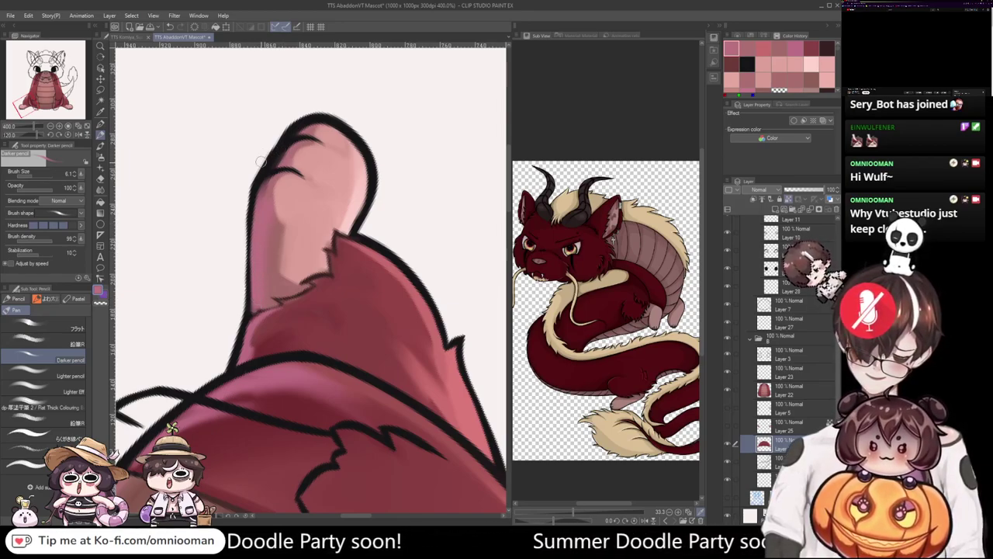
# Extend the pink edge light around the toes of the hind paw, reducing the brush size to 5.5.
pyautogui.moveTo(270, 182); pyautogui.dragTo(261, 199)
pyautogui.press('[')
pyautogui.moveTo(294, 147); pyautogui.dragTo(277, 162)
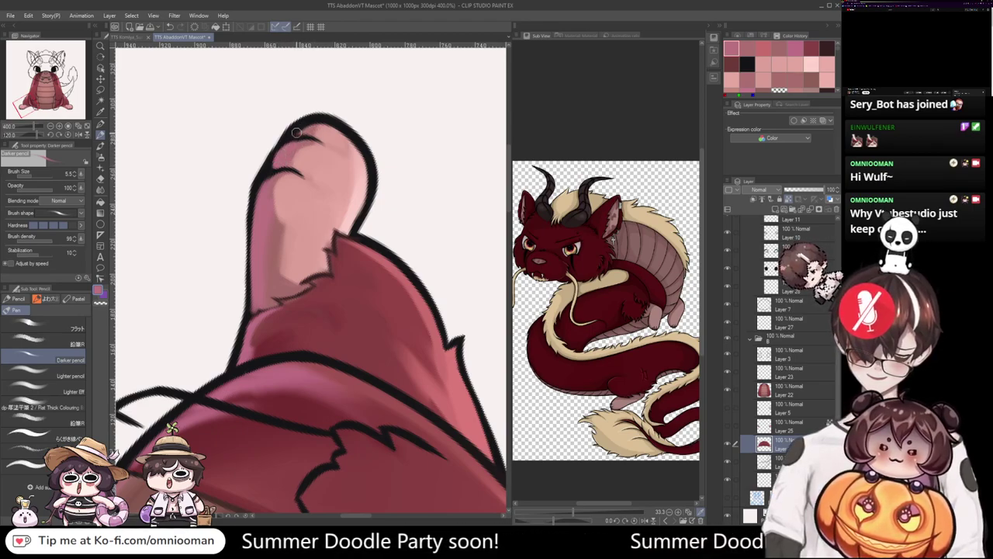
pyautogui.moveTo(295, 134); pyautogui.dragTo(321, 127)
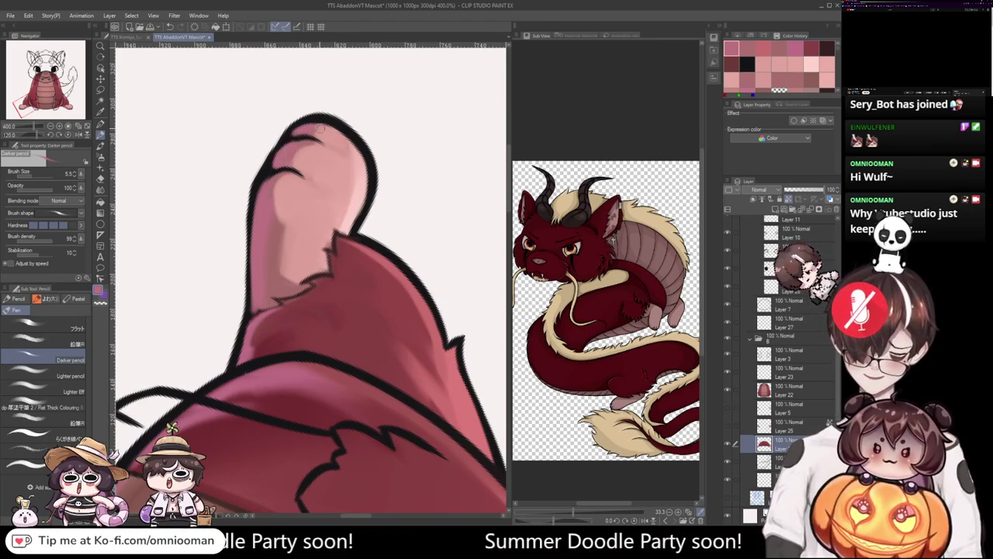
# Return the canvas to upright and examine the finished hind legs on the whole mascot and up close.
pyautogui.scroll(-12, 310, 153)
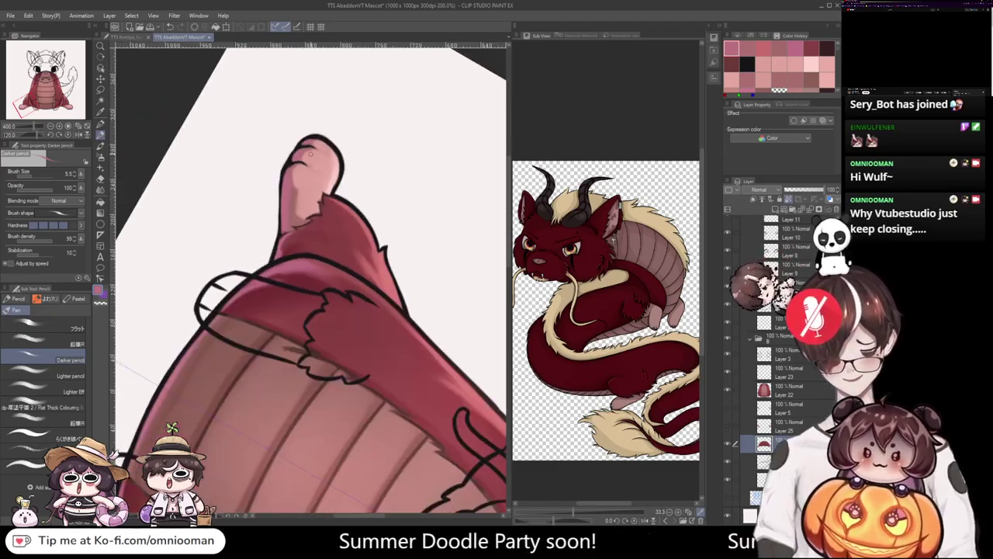
pyautogui.press('r')
pyautogui.moveTo(354, 222); pyautogui.dragTo(241, 267)
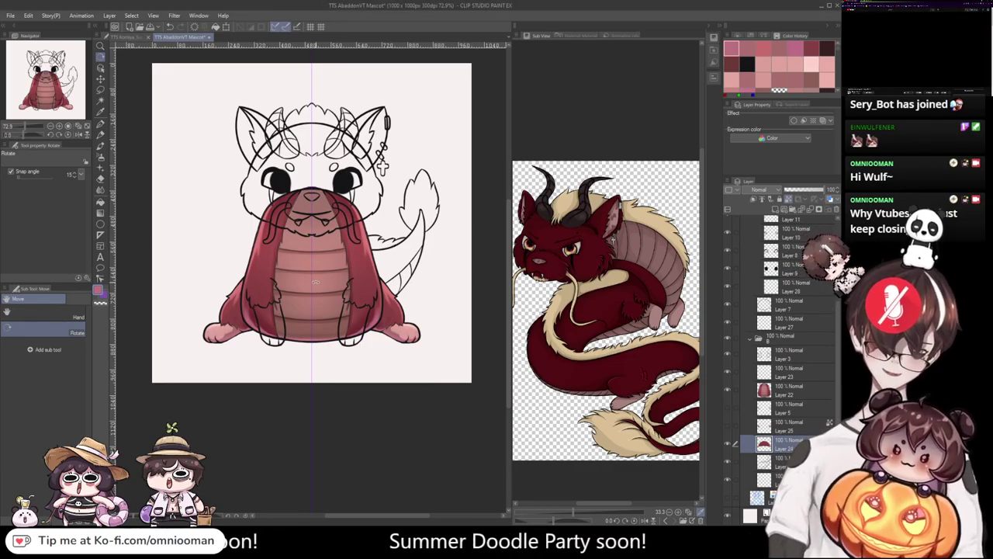
pyautogui.scroll(3, 246, 308)
pyautogui.scroll(-3, 245, 308)
pyautogui.scroll(-3, 276, 299)
pyautogui.moveTo(348, 307)
pyautogui.mouseDown()
pyautogui.moveTo(171, 191)
pyautogui.moveTo(422, 215)
pyautogui.moveTo(251, 235)
pyautogui.moveTo(404, 262)
pyautogui.moveTo(377, 329)
pyautogui.moveTo(388, 307)
pyautogui.moveTo(294, 334)
pyautogui.moveTo(384, 304)
pyautogui.moveTo(353, 324)
pyautogui.moveTo(372, 301)
pyautogui.moveTo(362, 317)
pyautogui.mouseUp()
pyautogui.scroll(5, 262, 286)
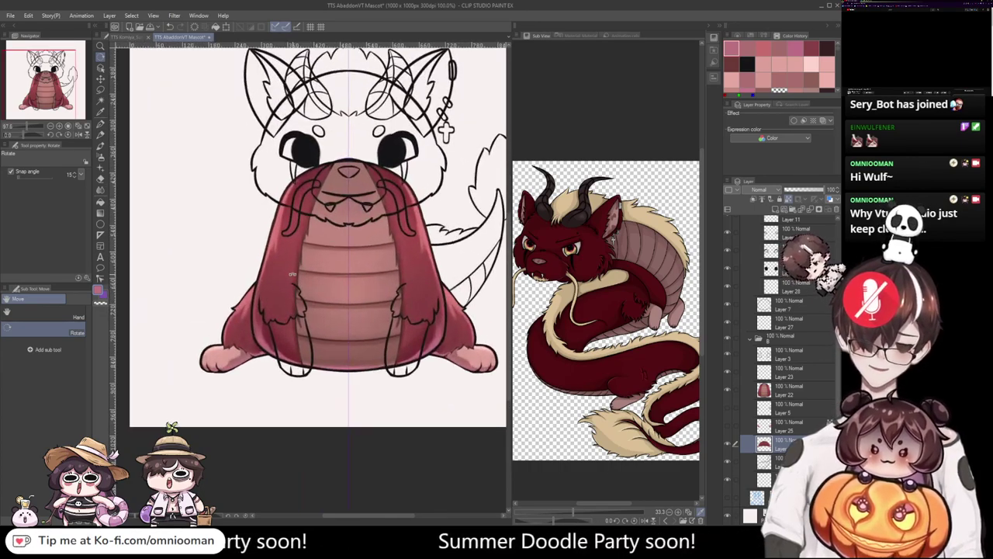
pyautogui.scroll(2, 339, 284)
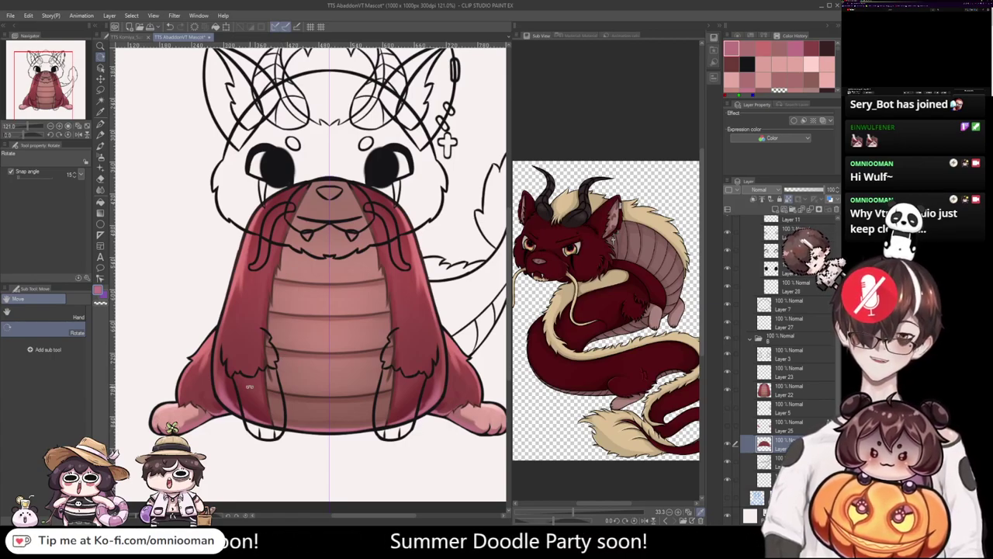
pyautogui.scroll(3, 225, 395)
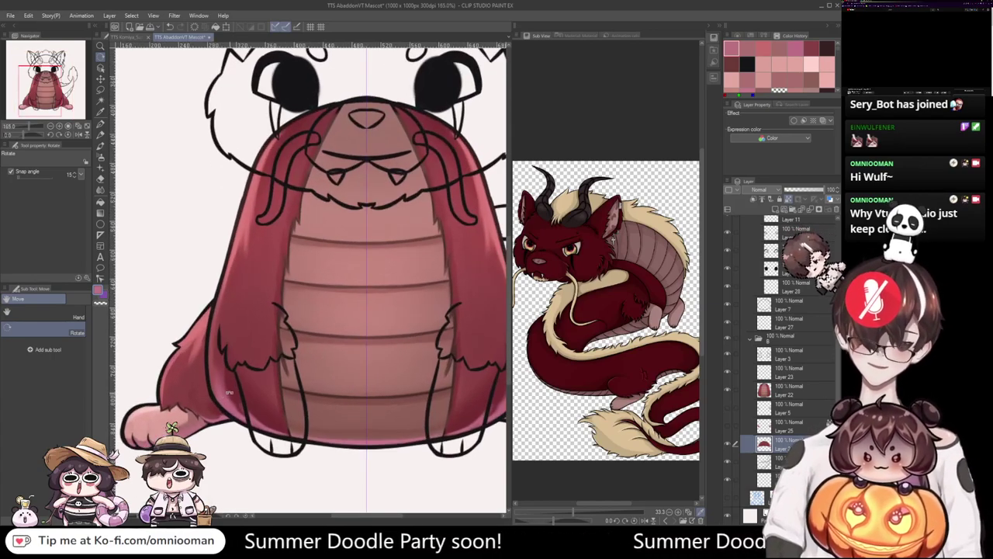
# Reveal the hidden hind paw pad sketch to identify it, and delete the unneeded Layer 5 and Layer 25.
pyautogui.keyDown('ctrl'); pyautogui.keyDown('shift'); pyautogui.click(308, 331); pyautogui.keyUp('shift'); pyautogui.keyUp('ctrl')
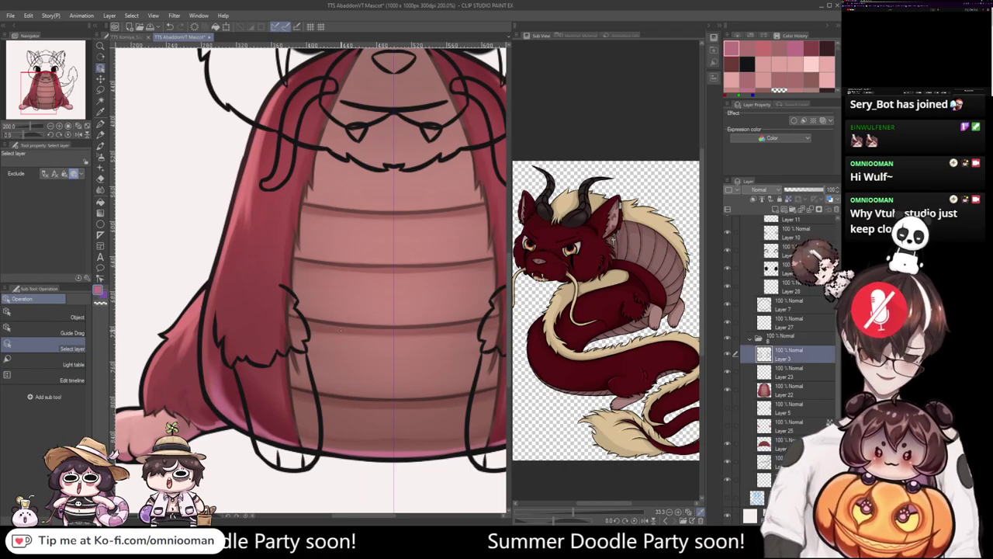
pyautogui.click(802, 373)
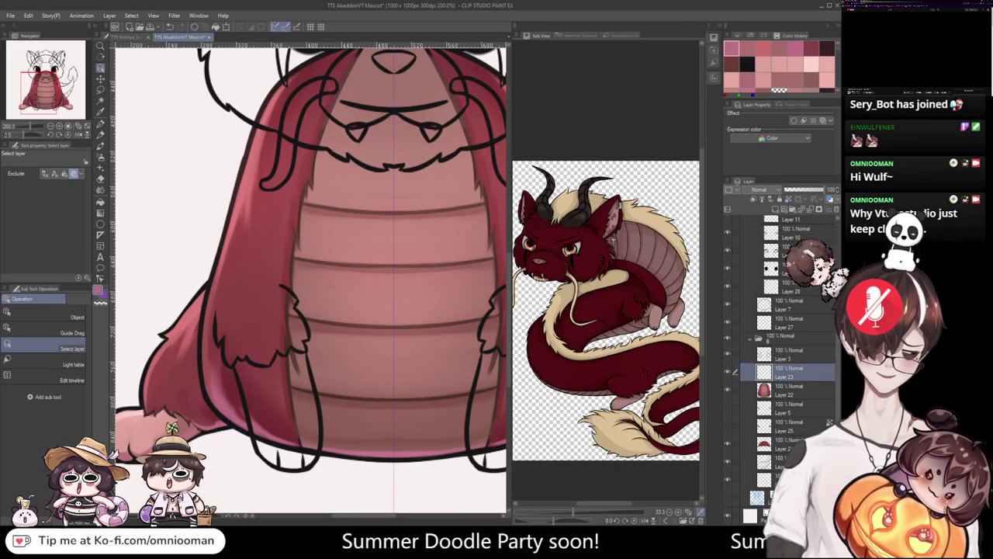
pyautogui.scroll(-2, 420, 408)
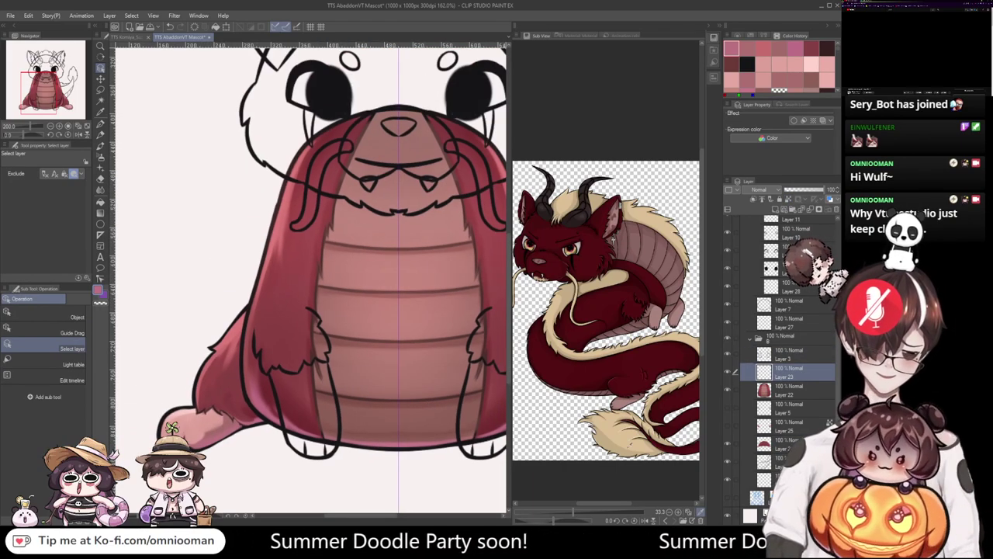
pyautogui.click(729, 425)
pyautogui.click(729, 425)
pyautogui.click(787, 408)
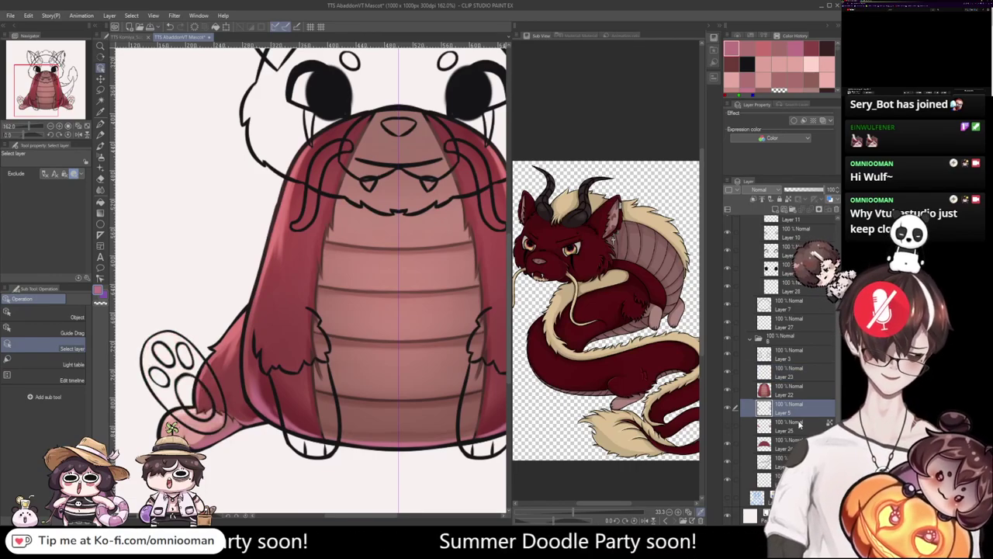
pyautogui.click(836, 210)
pyautogui.scroll(-8, 304, 355)
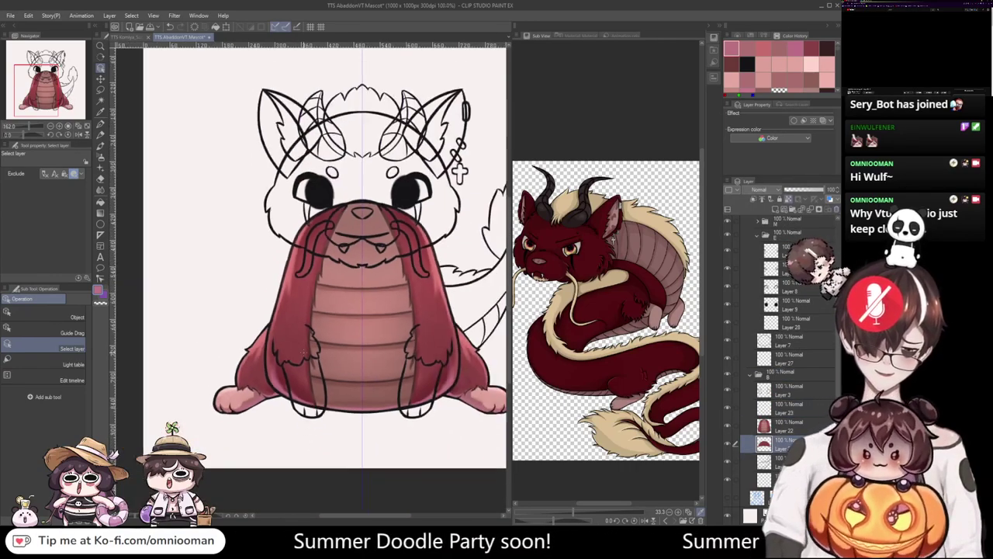
pyautogui.scroll(6, 356, 363)
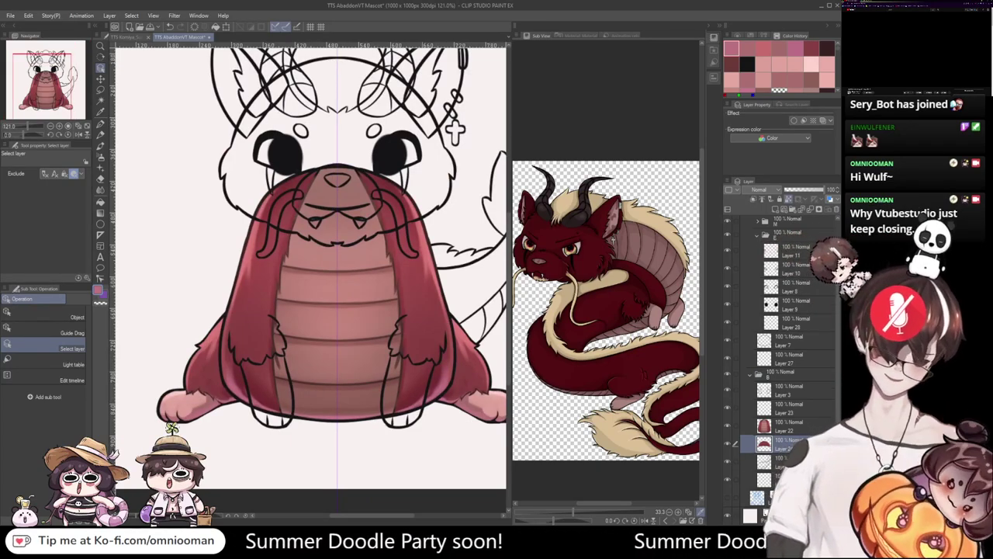
pyautogui.scroll(1, 358, 348)
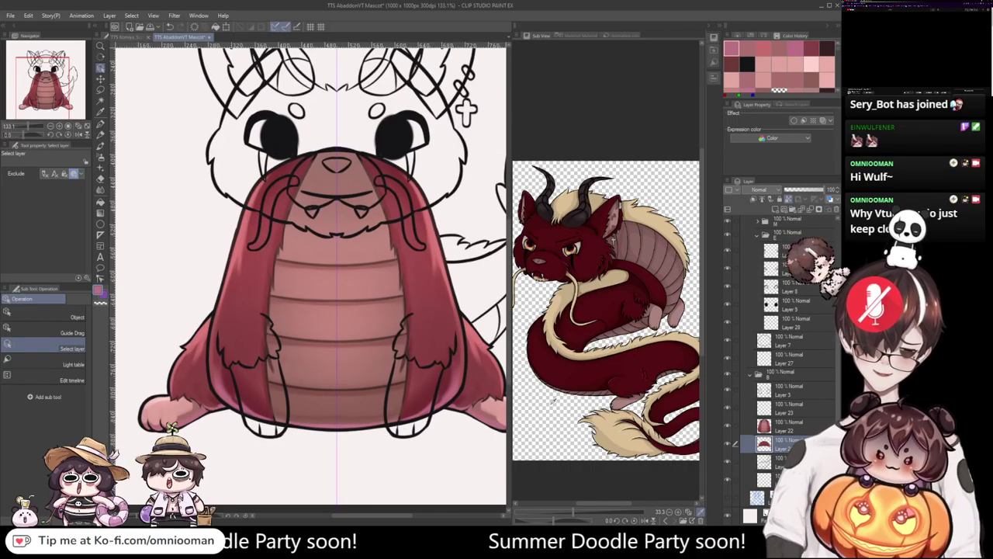
pyautogui.click(361, 341)
pyautogui.scroll(-5, 369, 339)
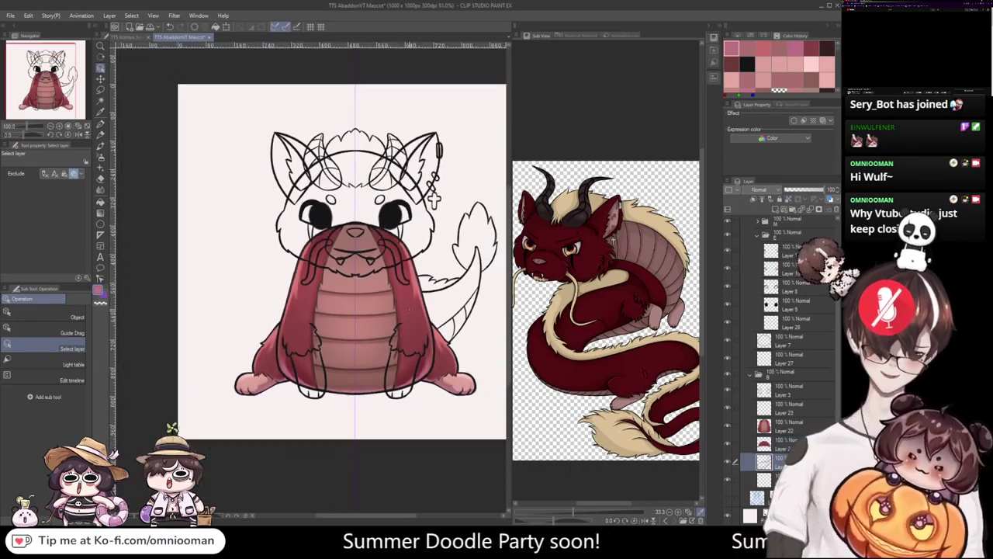
pyautogui.press('w')
pyautogui.moveTo(476, 189); pyautogui.dragTo(447, 199)
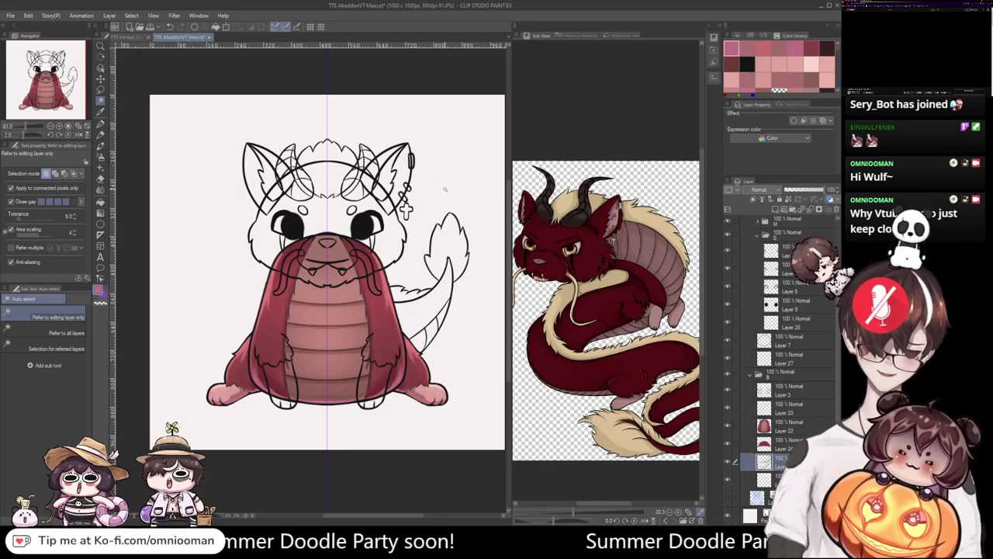
# On Layer 23, trace the front legs and their fur cuffs in dark red with the G-pen at size 11.
pyautogui.scroll(3, 440, 414)
pyautogui.click(778, 393)
pyautogui.scroll(1, 728, 430)
pyautogui.click(776, 431)
pyautogui.moveTo(251, 361); pyautogui.dragTo(353, 327)
pyautogui.press('p')
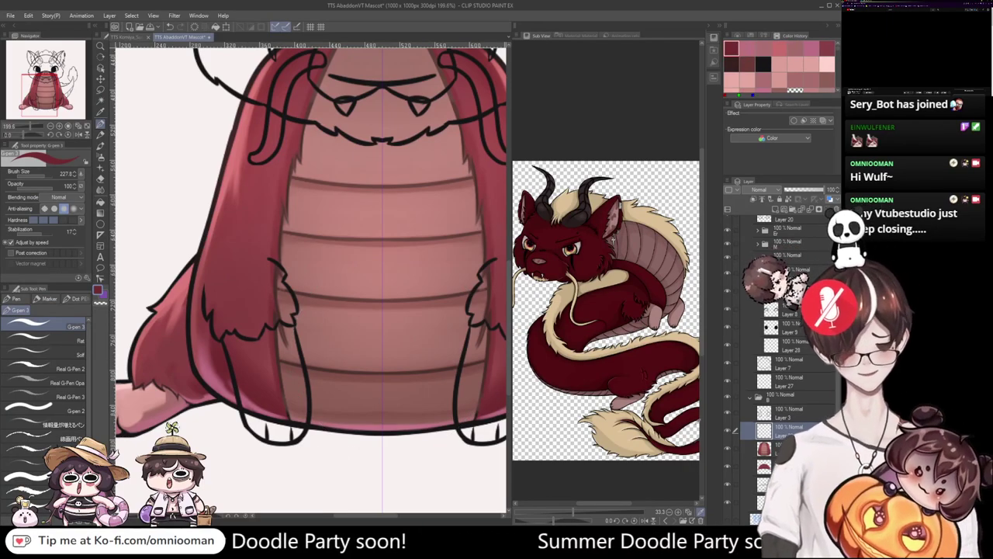
pyautogui.keyDown('ctrl'); pyautogui.keyDown('alt'); pyautogui.moveTo(268, 278); pyautogui.dragTo(218, 353); pyautogui.keyUp('alt'); pyautogui.keyUp('ctrl')
pyautogui.press('[')
pyautogui.press('[')
pyautogui.press('[')
pyautogui.press('[')
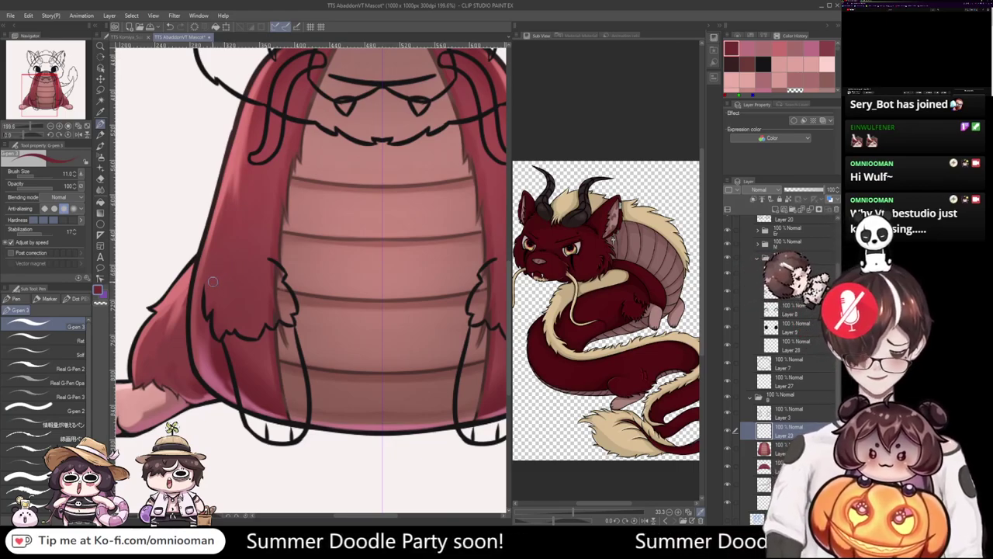
pyautogui.moveTo(205, 291)
pyautogui.mouseDown()
pyautogui.moveTo(270, 262)
pyautogui.moveTo(270, 280)
pyautogui.moveTo(277, 267)
pyautogui.moveTo(302, 419)
pyautogui.mouseUp()
# Erase the paint spilling past the front leg's line art and fill its fur cuff with dark red.
pyautogui.press('c')
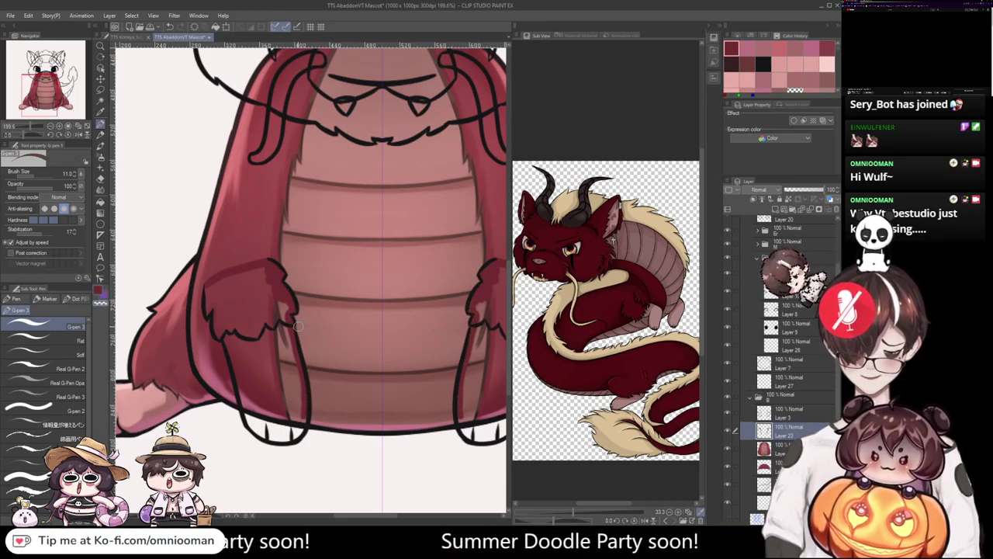
pyautogui.moveTo(299, 324); pyautogui.dragTo(300, 337)
pyautogui.press('c')
pyautogui.moveTo(301, 384)
pyautogui.mouseDown()
pyautogui.moveTo(303, 435)
pyautogui.moveTo(289, 357)
pyautogui.moveTo(285, 371)
pyautogui.mouseUp()
pyautogui.moveTo(281, 304)
pyautogui.mouseDown()
pyautogui.moveTo(262, 358)
pyautogui.moveTo(261, 271)
pyautogui.moveTo(210, 275)
pyautogui.moveTo(204, 289)
pyautogui.moveTo(209, 305)
pyautogui.moveTo(208, 295)
pyautogui.moveTo(241, 287)
pyautogui.mouseUp()
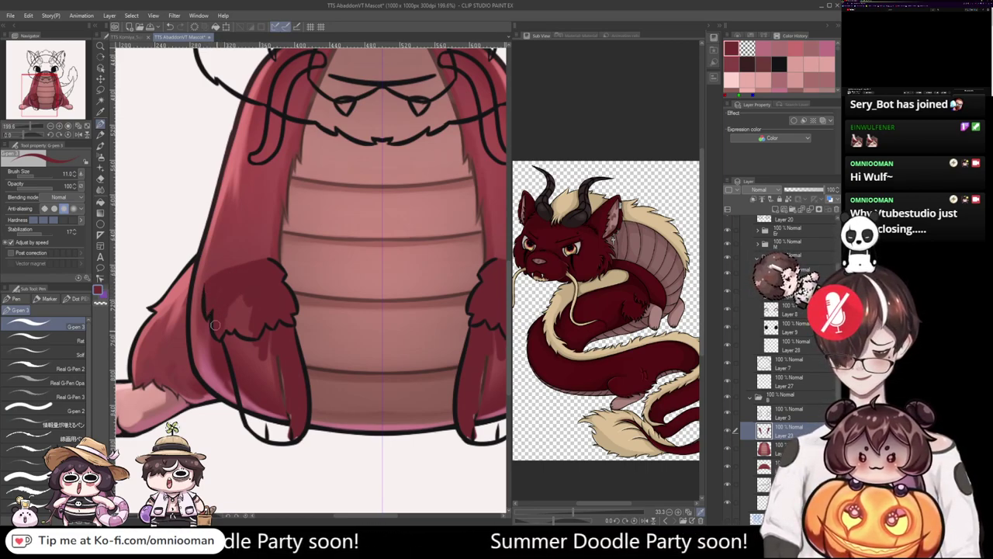
pyautogui.moveTo(217, 286)
pyautogui.mouseDown()
pyautogui.moveTo(229, 324)
pyautogui.moveTo(270, 287)
pyautogui.mouseUp()
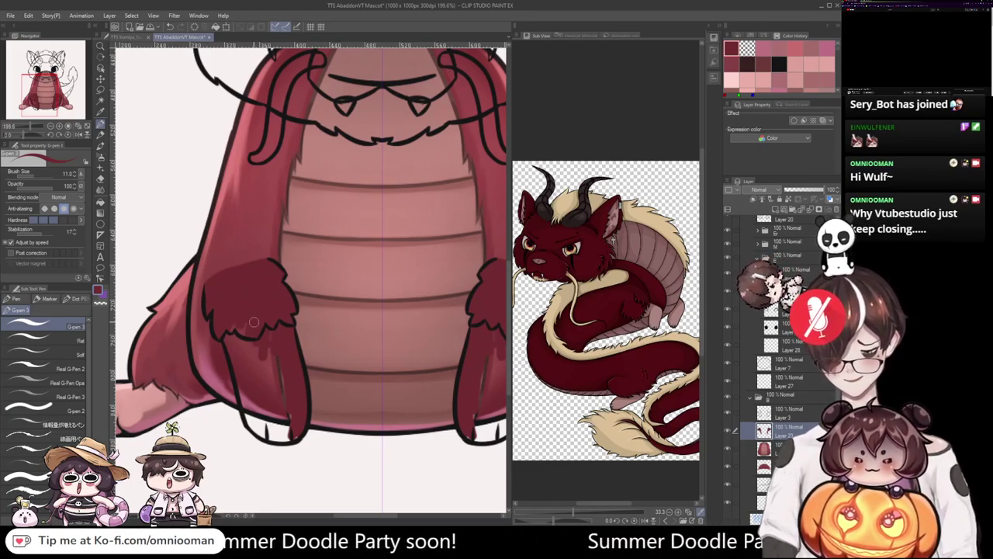
# Fill the remaining gaps in the lower front legs and paws with dark red, enlarging the brush to 21.5.
pyautogui.moveTo(269, 351); pyautogui.dragTo(273, 388)
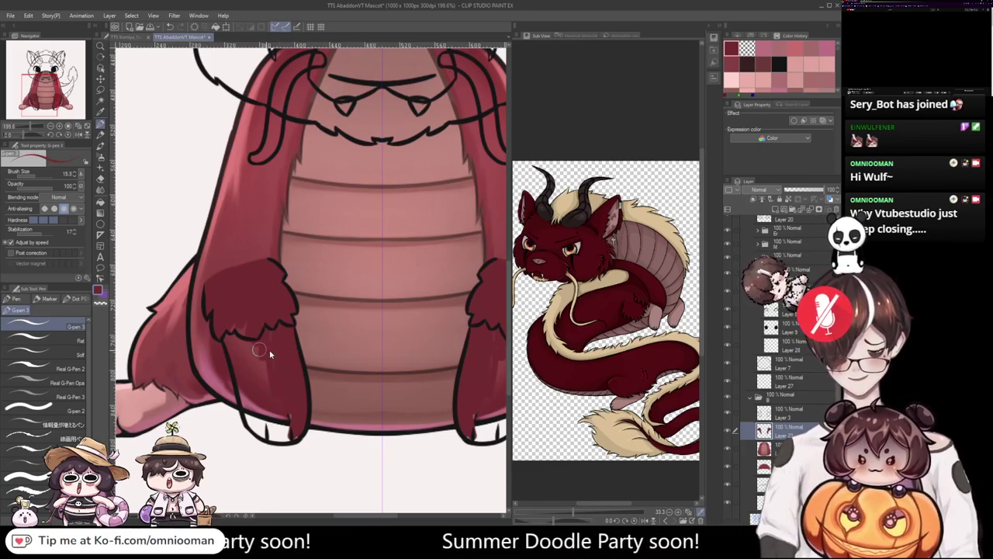
pyautogui.moveTo(265, 348); pyautogui.dragTo(284, 349)
pyautogui.moveTo(270, 357); pyautogui.dragTo(277, 398)
pyautogui.moveTo(244, 328); pyautogui.dragTo(233, 325)
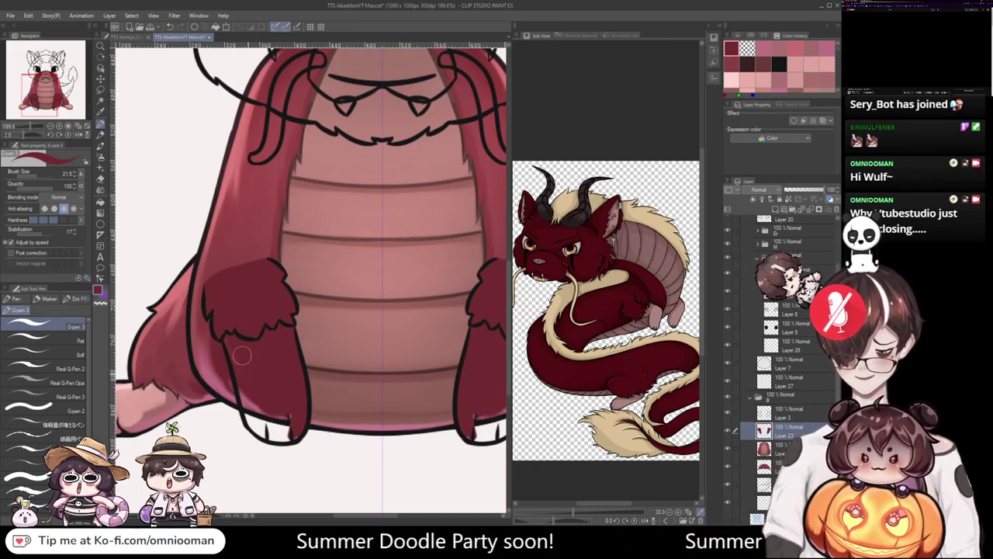
pyautogui.moveTo(242, 376)
pyautogui.mouseDown()
pyautogui.moveTo(251, 406)
pyautogui.moveTo(281, 423)
pyautogui.moveTo(260, 417)
pyautogui.moveTo(273, 431)
pyautogui.mouseUp()
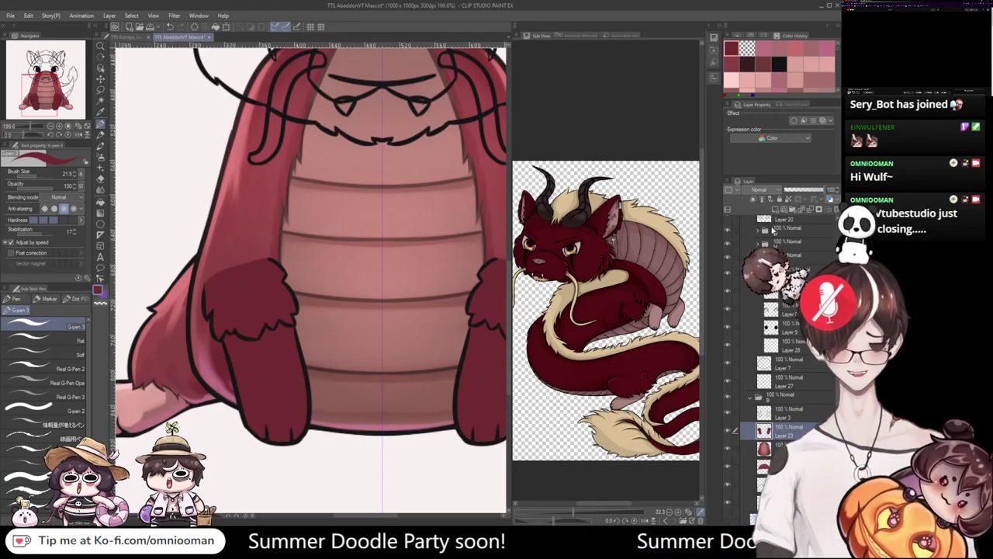
# Lock the layer's transparent pixels and paint sampled body red over the top of the front legs' fur cuffs.
pyautogui.click(789, 201)
pyautogui.keyDown('alt'); pyautogui.click(247, 245); pyautogui.keyUp('alt')
pyautogui.moveTo(209, 278)
pyautogui.mouseDown()
pyautogui.moveTo(247, 272)
pyautogui.moveTo(217, 280)
pyautogui.mouseUp()
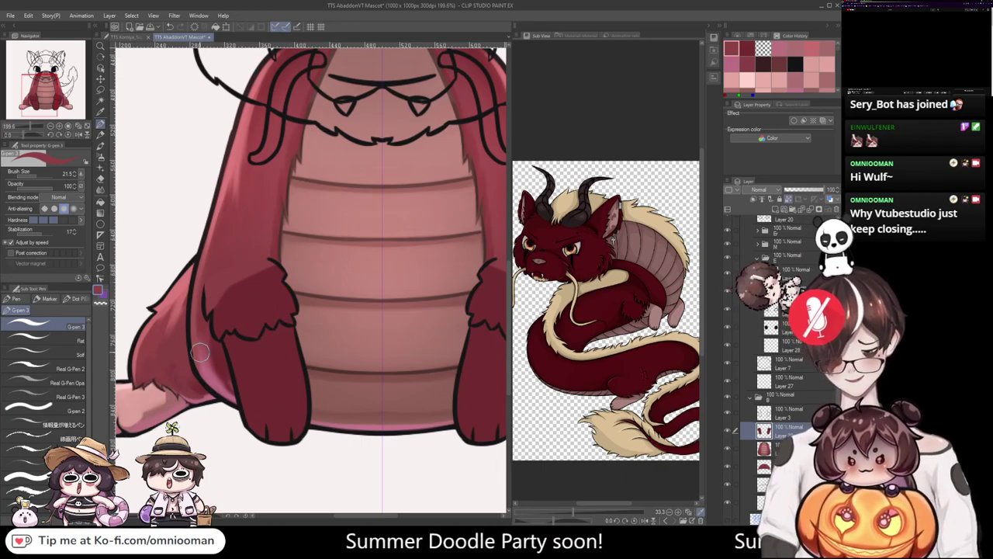
pyautogui.scroll(-3, 222, 293)
pyautogui.keyDown('alt'); pyautogui.click(186, 314); pyautogui.keyUp('alt')
pyautogui.press('[')
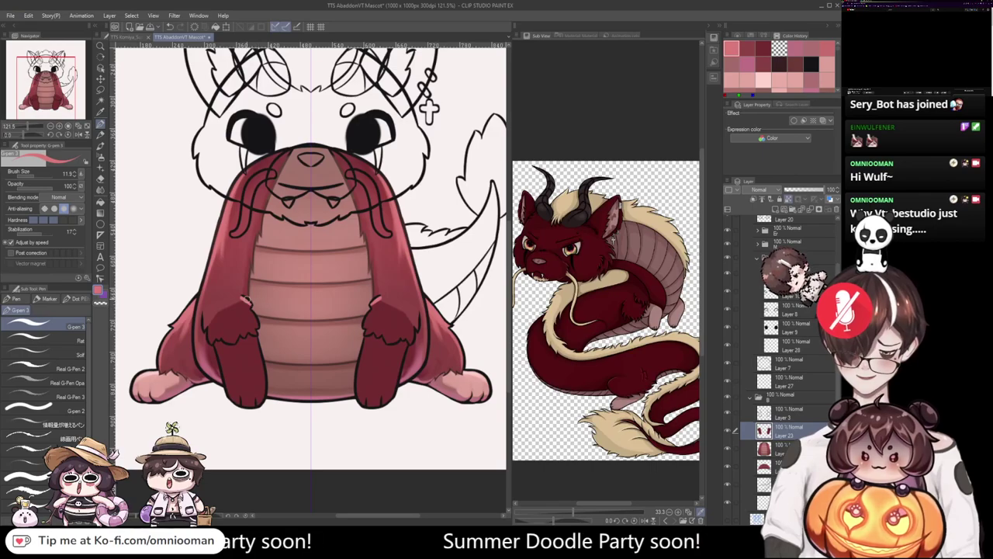
# Match the fur cuffs' outer edges to the body with sampled reds and pink, and blend the cuffs with Smooth watercolor 2.
pyautogui.keyDown('alt'); pyautogui.click(210, 319); pyautogui.keyUp('alt')
pyautogui.moveTo(207, 317); pyautogui.dragTo(206, 304)
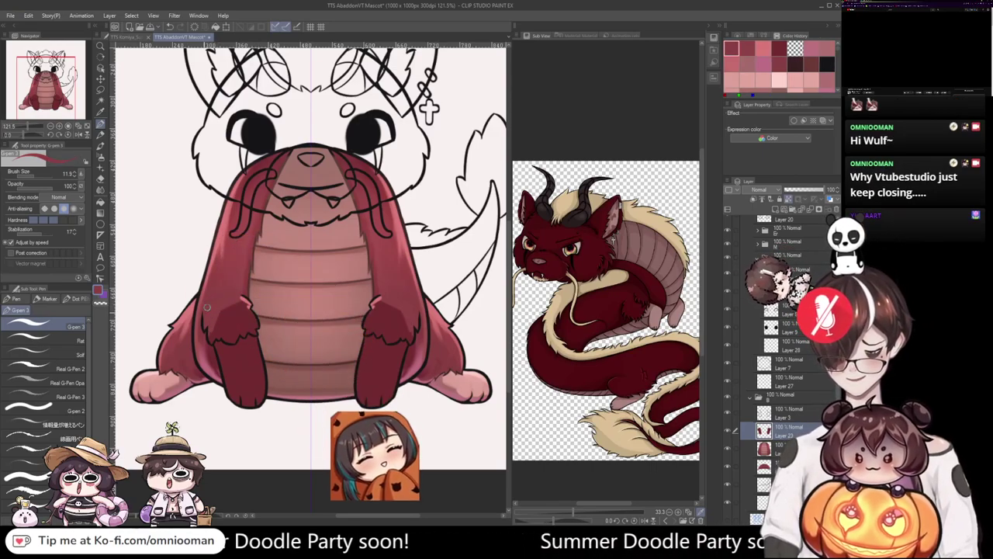
pyautogui.keyDown('alt'); pyautogui.click(208, 287); pyautogui.keyUp('alt')
pyautogui.moveTo(206, 299); pyautogui.dragTo(204, 318)
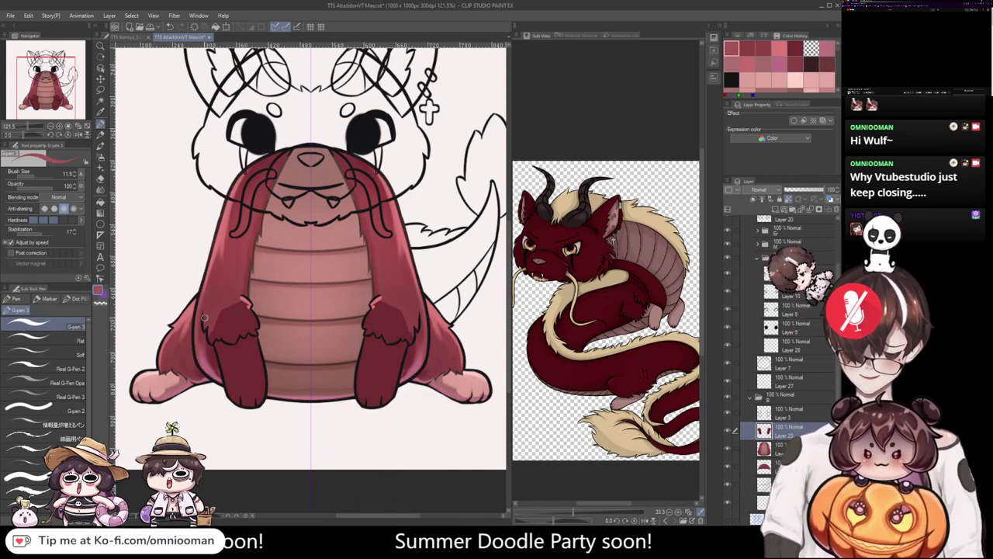
pyautogui.keyDown('alt'); pyautogui.click(212, 333); pyautogui.keyUp('alt')
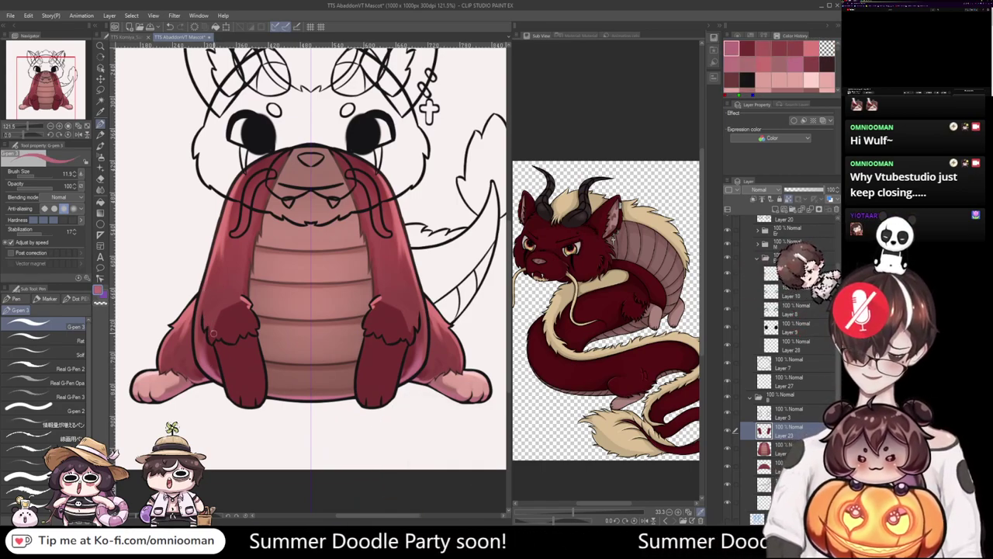
pyautogui.moveTo(219, 339)
pyautogui.mouseDown()
pyautogui.moveTo(234, 339)
pyautogui.moveTo(228, 312)
pyautogui.moveTo(240, 318)
pyautogui.moveTo(241, 309)
pyautogui.moveTo(216, 335)
pyautogui.mouseUp()
pyautogui.keyDown('alt'); pyautogui.click(223, 304); pyautogui.keyUp('alt')
pyautogui.press('b')
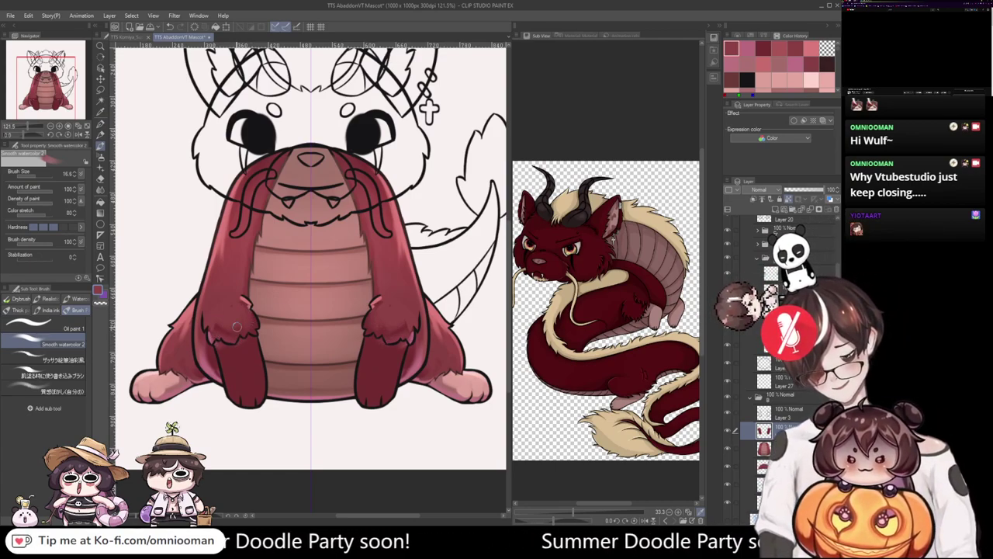
# Paint the lower front legs and paws in the hind paw's sampled pink, with a darker shadow under the fur cuffs.
pyautogui.keyDown('alt'); pyautogui.click(178, 377); pyautogui.keyUp('alt')
pyautogui.moveTo(220, 346)
pyautogui.mouseDown()
pyautogui.moveTo(236, 355)
pyautogui.moveTo(218, 344)
pyautogui.moveTo(237, 392)
pyautogui.moveTo(256, 384)
pyautogui.moveTo(263, 408)
pyautogui.mouseUp()
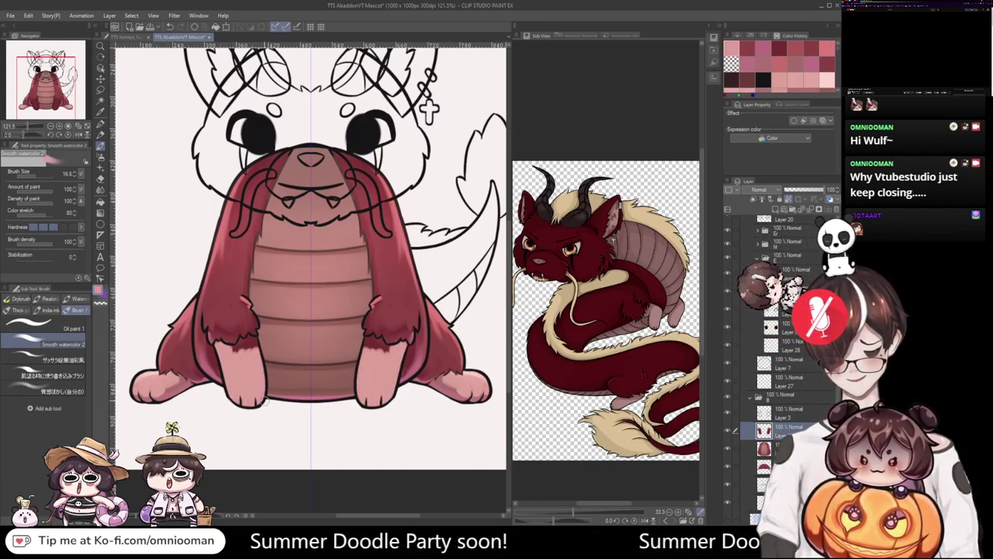
pyautogui.keyDown('alt'); pyautogui.click(183, 379); pyautogui.keyUp('alt')
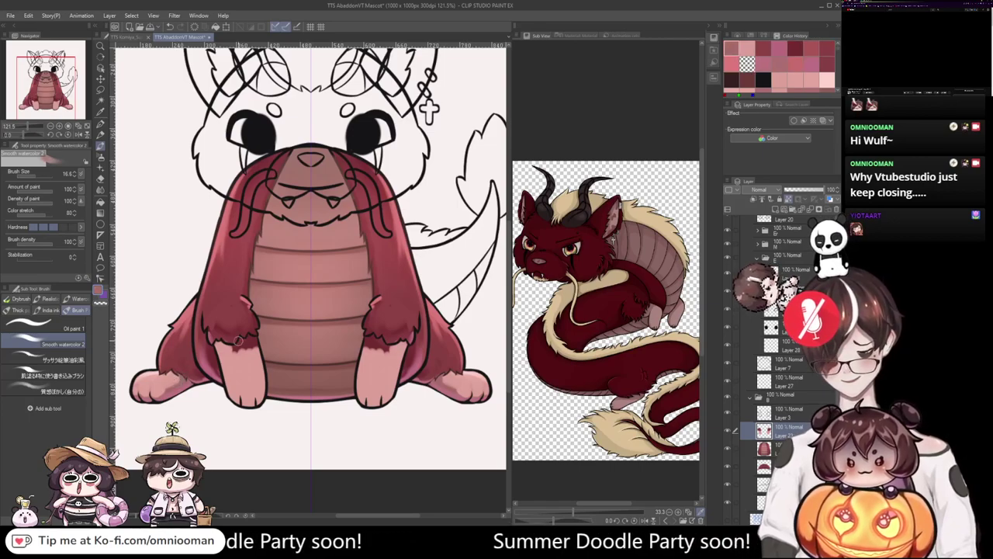
pyautogui.moveTo(218, 344)
pyautogui.mouseDown()
pyautogui.moveTo(252, 341)
pyautogui.moveTo(275, 386)
pyautogui.moveTo(256, 405)
pyautogui.moveTo(222, 386)
pyautogui.moveTo(272, 371)
pyautogui.moveTo(237, 403)
pyautogui.moveTo(230, 395)
pyautogui.moveTo(260, 356)
pyautogui.moveTo(223, 378)
pyautogui.moveTo(246, 376)
pyautogui.moveTo(225, 387)
pyautogui.moveTo(257, 358)
pyautogui.moveTo(218, 367)
pyautogui.moveTo(262, 355)
pyautogui.moveTo(226, 361)
pyautogui.moveTo(256, 359)
pyautogui.moveTo(226, 358)
pyautogui.moveTo(255, 359)
pyautogui.moveTo(230, 360)
pyautogui.moveTo(239, 366)
pyautogui.moveTo(228, 353)
pyautogui.moveTo(241, 367)
pyautogui.moveTo(226, 345)
pyautogui.moveTo(247, 343)
pyautogui.moveTo(219, 337)
pyautogui.mouseUp()
pyautogui.keyDown('alt'); pyautogui.click(250, 364); pyautogui.keyUp('alt')
pyautogui.keyDown('alt'); pyautogui.click(239, 375); pyautogui.keyUp('alt')
# Refine the fur cuffs' edges with sampled dark and pink tones and soften their blend into the upper legs.
pyautogui.keyDown('alt'); pyautogui.click(248, 330); pyautogui.keyUp('alt')
pyautogui.keyDown('alt'); pyautogui.click(208, 329); pyautogui.keyUp('alt')
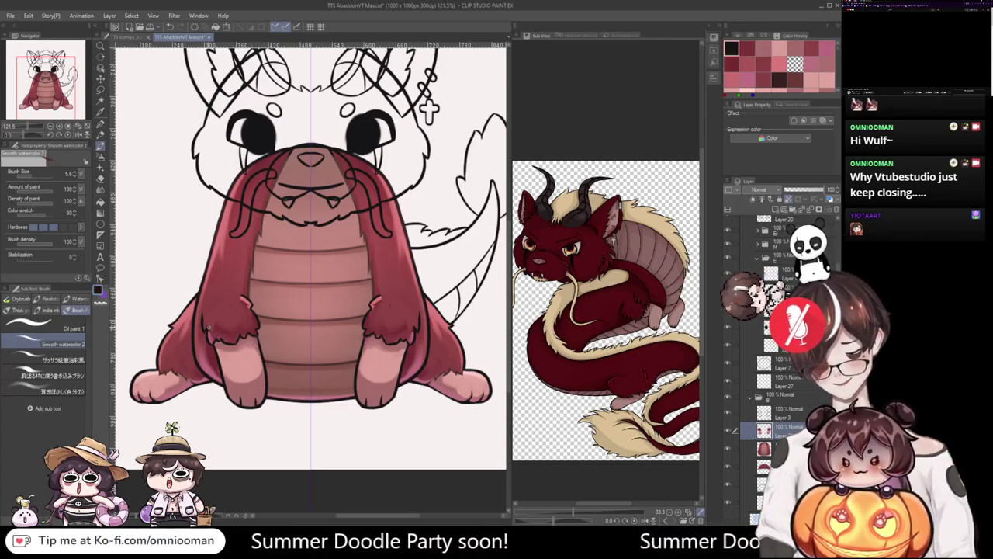
pyautogui.keyDown('alt'); pyautogui.click(209, 332); pyautogui.keyUp('alt')
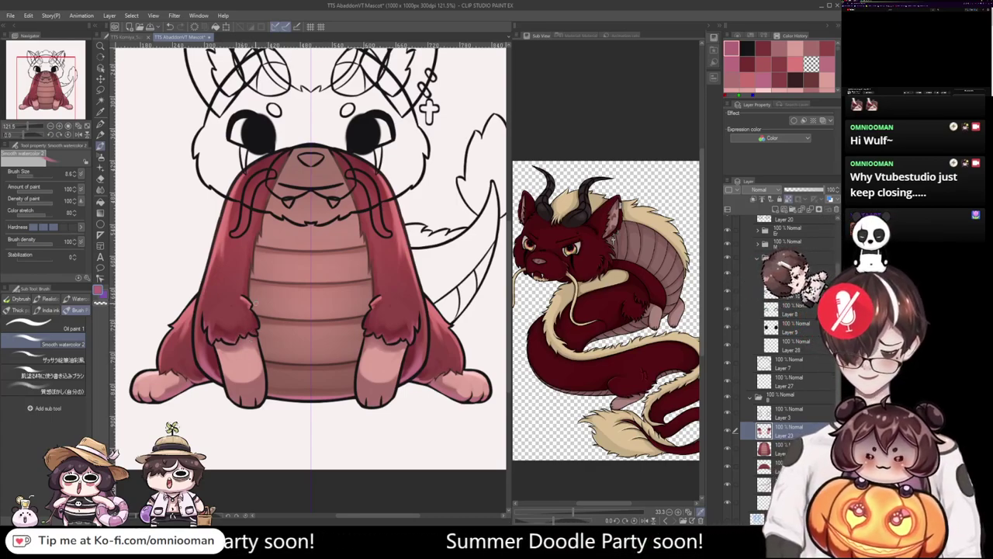
pyautogui.keyDown('alt'); pyautogui.click(227, 292); pyautogui.keyUp('alt')
pyautogui.moveTo(227, 293); pyautogui.dragTo(234, 293)
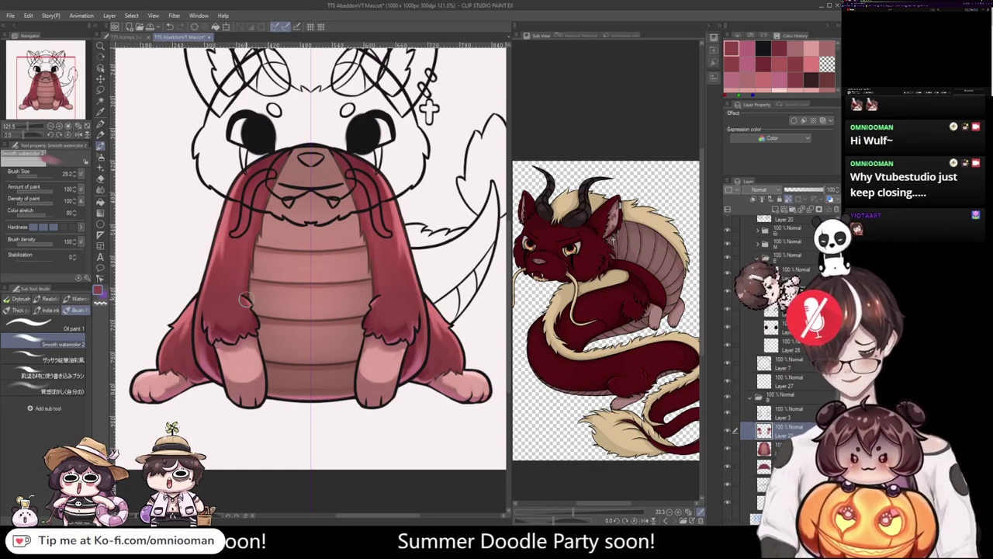
# Shade the toes of the front paws with pink sampled from the hind paw, using an enlarged Darker pencil.
pyautogui.scroll(-2, 253, 264)
pyautogui.press('r')
pyautogui.moveTo(264, 169)
pyautogui.mouseDown()
pyautogui.moveTo(200, 234)
pyautogui.moveTo(264, 169)
pyautogui.mouseUp()
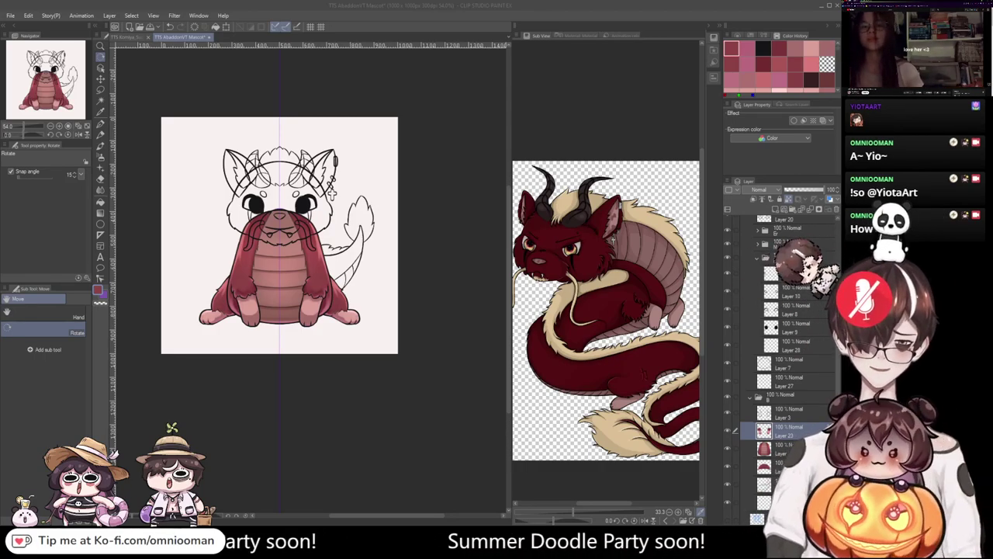
pyautogui.scroll(5, 281, 302)
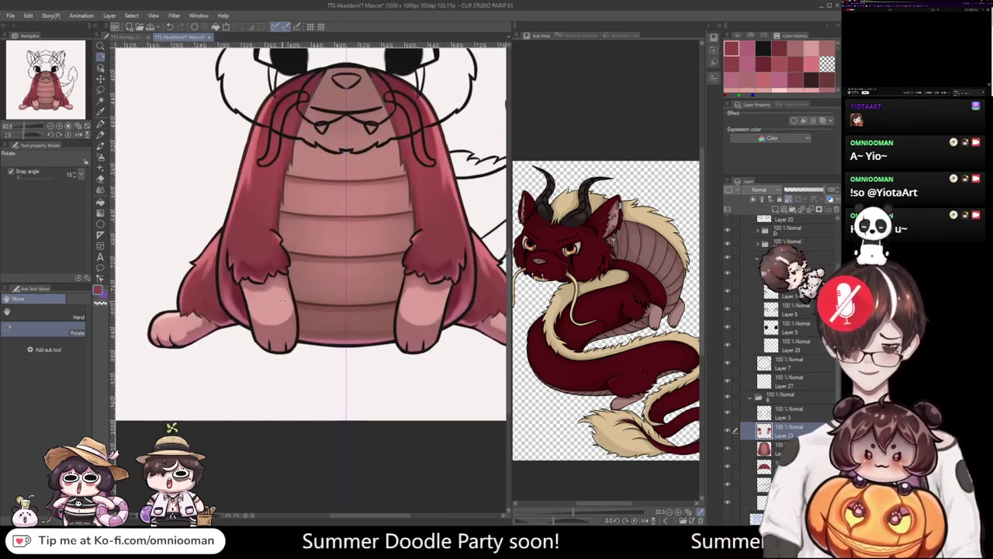
pyautogui.scroll(2, 282, 302)
pyautogui.press('p')
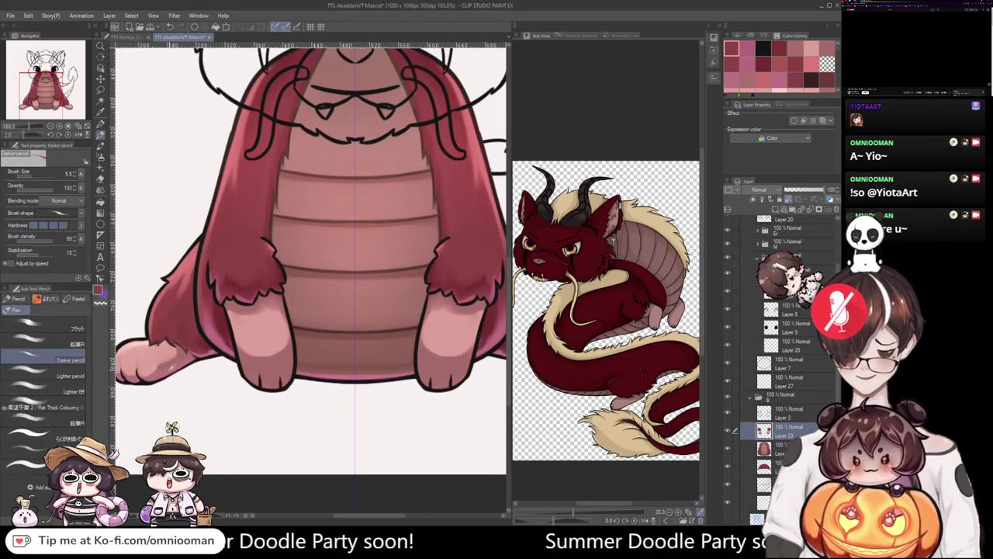
pyautogui.keyDown('alt'); pyautogui.click(172, 367); pyautogui.keyUp('alt')
pyautogui.press(']')
pyautogui.press(']')
pyautogui.press(']')
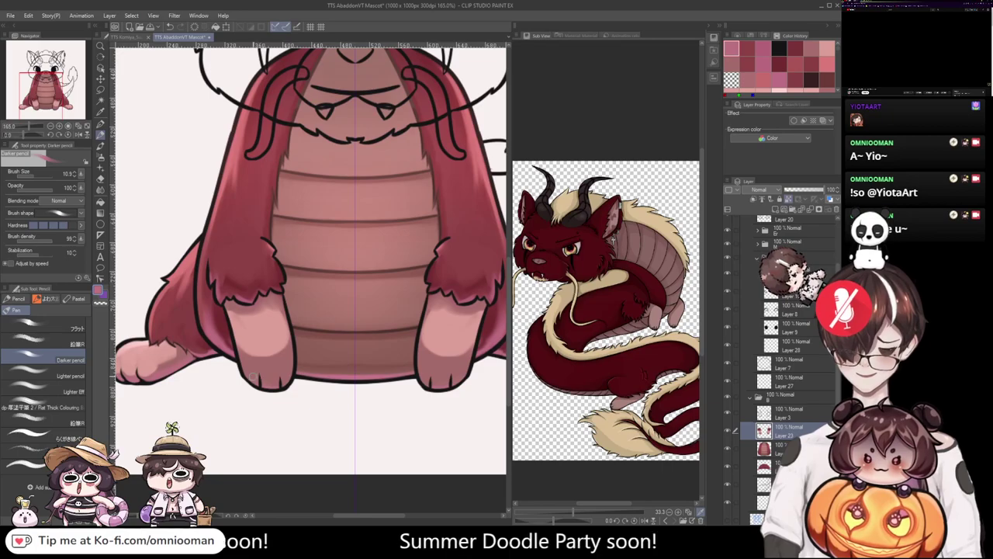
pyautogui.moveTo(265, 378); pyautogui.dragTo(290, 375)
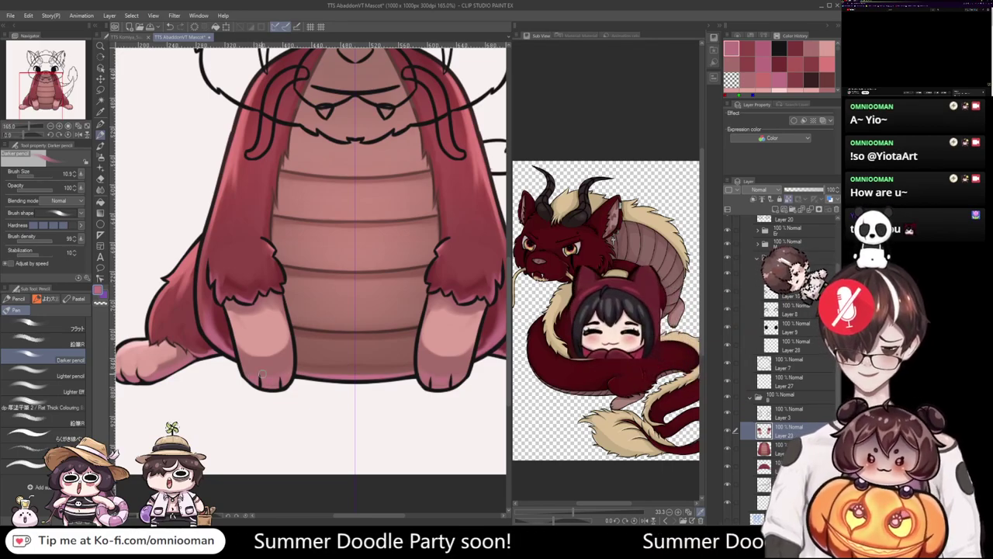
# Paint a sampled belly shade across the front paws and soften it with Smooth watercolor 2 at size 17.4.
pyautogui.keyDown('alt'); pyautogui.click(318, 329); pyautogui.keyUp('alt')
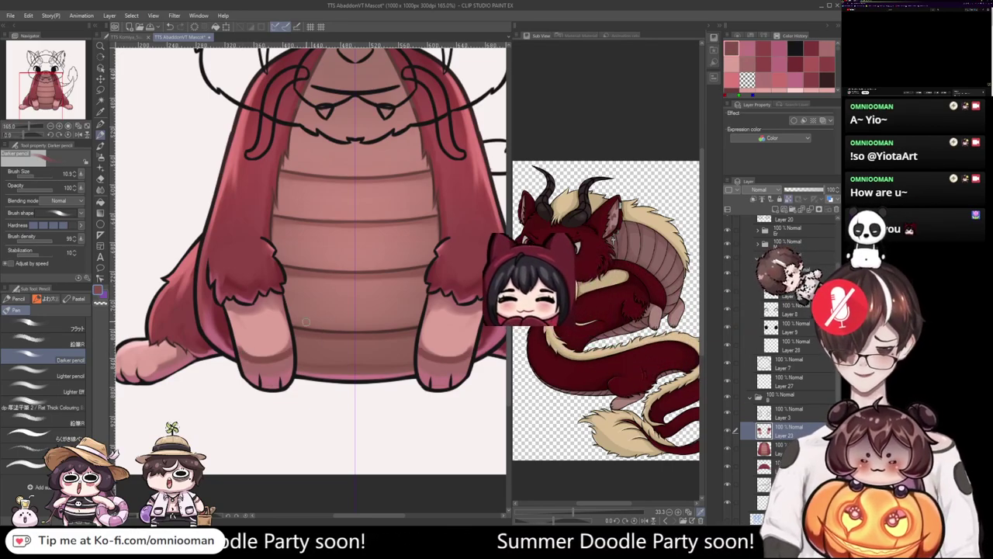
pyautogui.press('b')
pyautogui.press(']')
pyautogui.moveTo(244, 348)
pyautogui.mouseDown()
pyautogui.moveTo(277, 334)
pyautogui.moveTo(263, 346)
pyautogui.mouseUp()
pyautogui.moveTo(239, 350)
pyautogui.mouseDown()
pyautogui.moveTo(295, 346)
pyautogui.moveTo(292, 334)
pyautogui.mouseUp()
pyautogui.keyDown('alt'); pyautogui.click(244, 338); pyautogui.keyUp('alt')
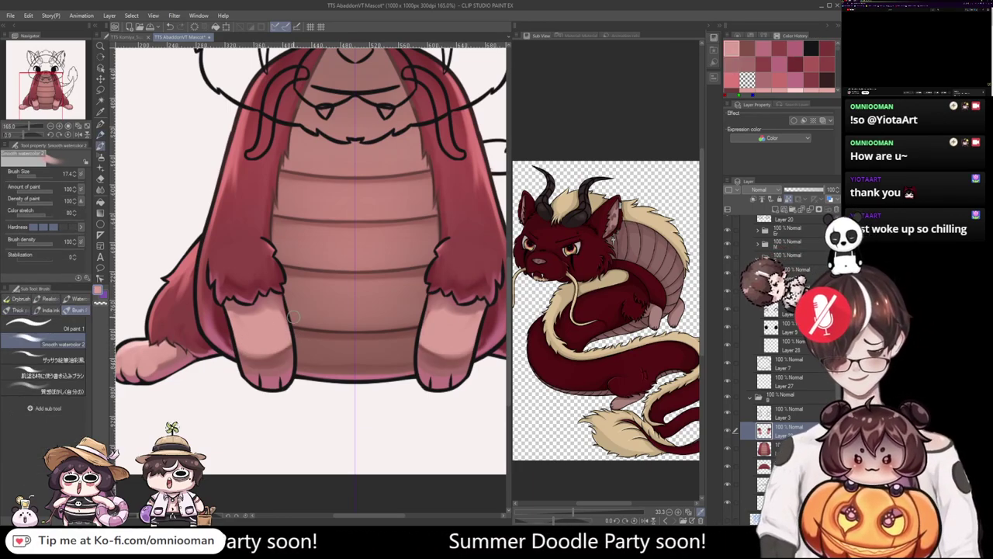
# Smooth the transition between the front paws' light pink and the toe shading using colors sampled from the paw.
pyautogui.keyDown('alt'); pyautogui.click(253, 360); pyautogui.keyUp('alt')
pyautogui.keyDown('alt'); pyautogui.click(265, 365); pyautogui.keyUp('alt')
pyautogui.keyDown('alt'); pyautogui.click(248, 368); pyautogui.keyUp('alt')
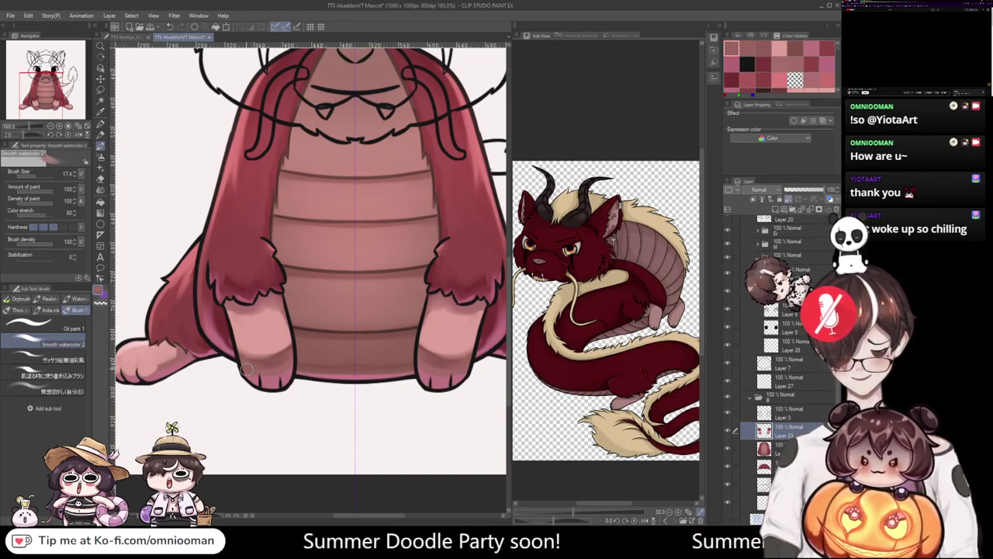
pyautogui.keyDown('alt'); pyautogui.click(259, 348); pyautogui.keyUp('alt')
pyautogui.moveTo(239, 353); pyautogui.dragTo(292, 343)
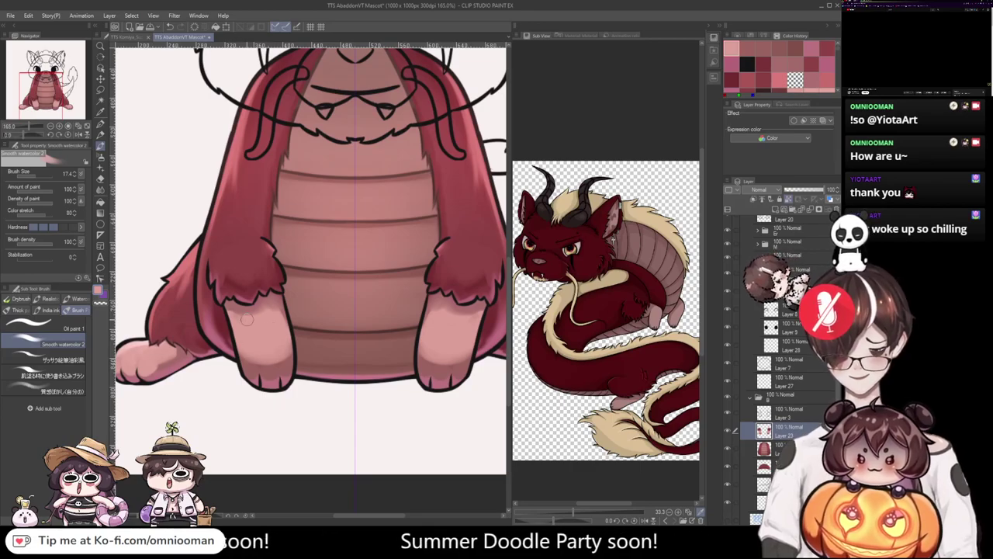
# Check the front legs on the whole mascot and select the body's Layer 22.
pyautogui.scroll(-6, 280, 326)
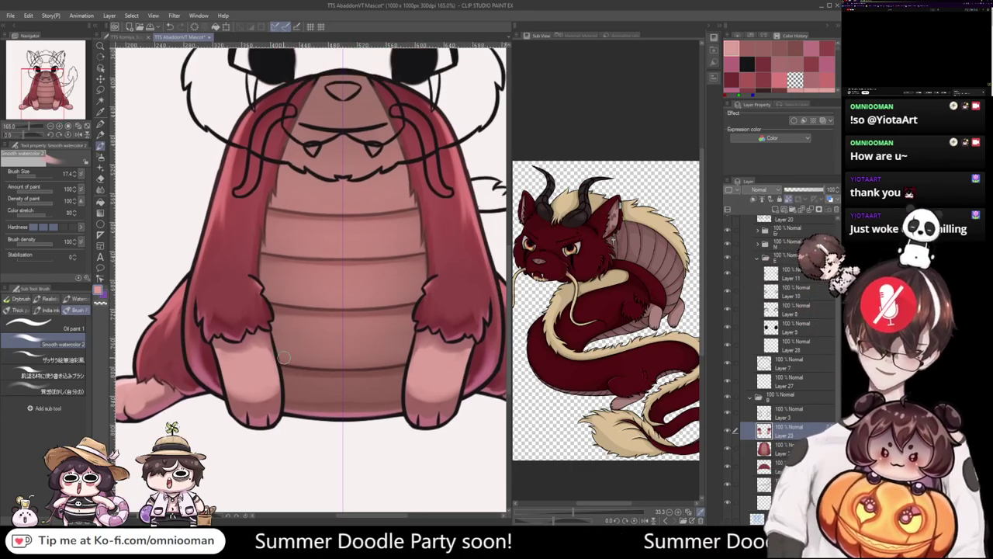
pyautogui.scroll(5, 331, 332)
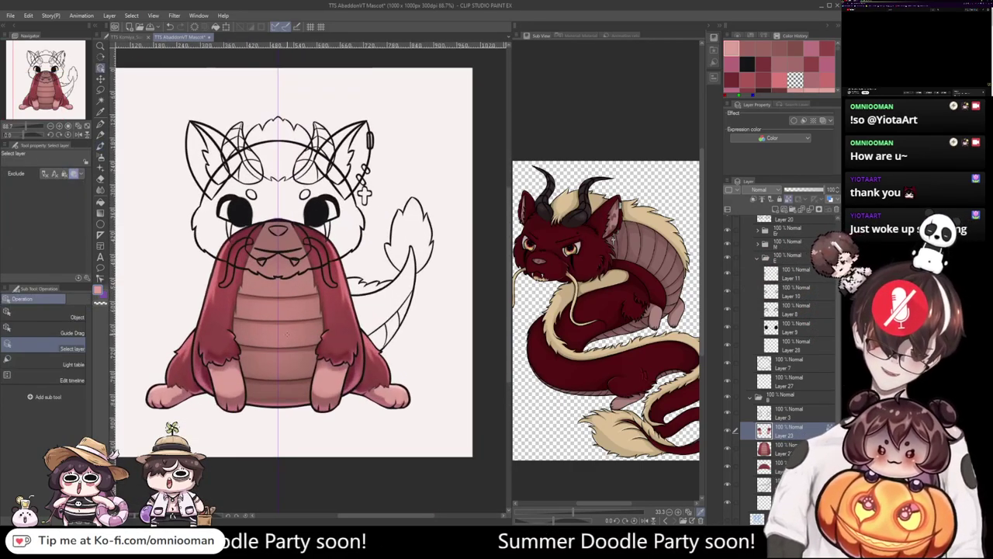
pyautogui.keyDown('ctrl'); pyautogui.keyDown('shift'); pyautogui.click(287, 341); pyautogui.keyUp('shift'); pyautogui.keyUp('ctrl')
pyautogui.scroll(1, 294, 339)
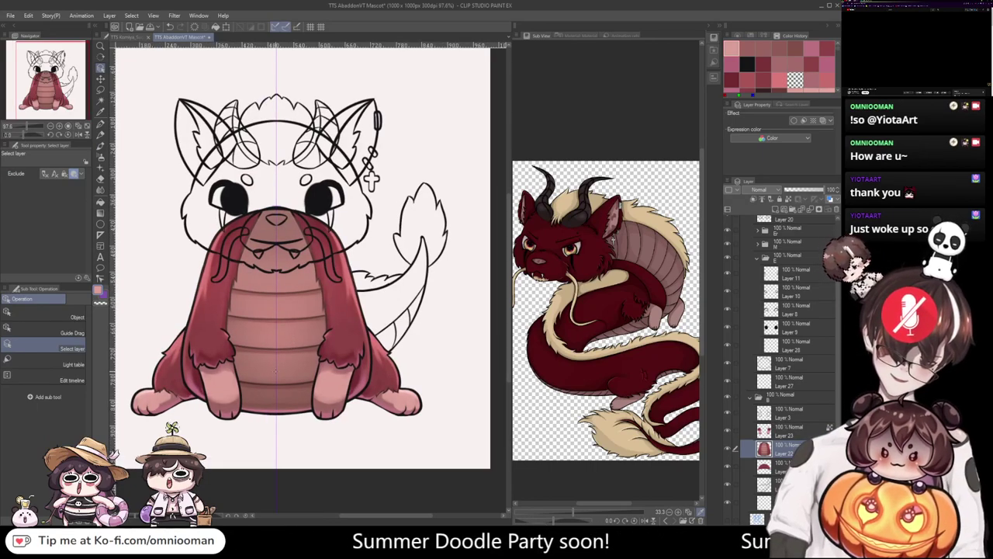
# Blend light pink and shading across the belly segments on Layer 22 with Smooth watercolor 2 at size 43.
pyautogui.scroll(1, 294, 339)
pyautogui.press('b')
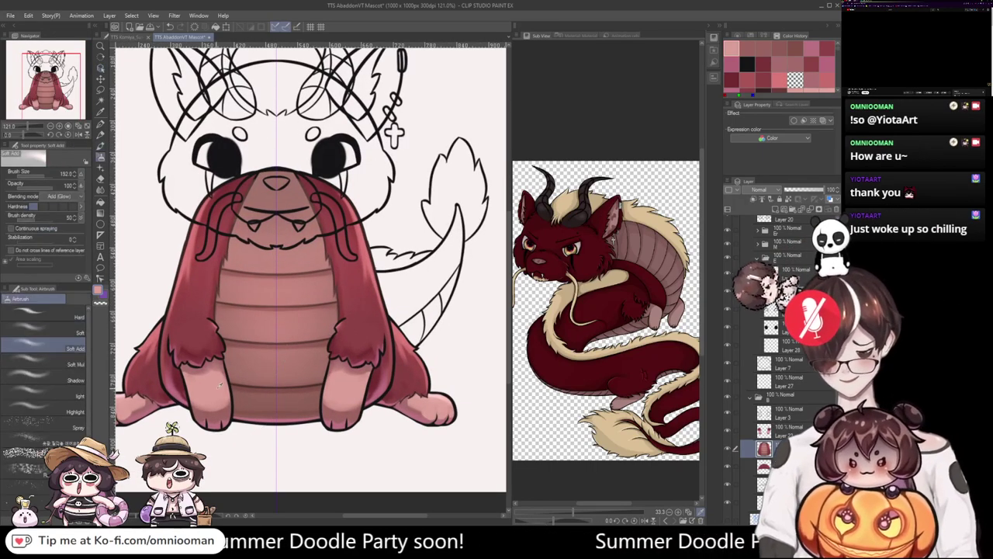
pyautogui.press('b')
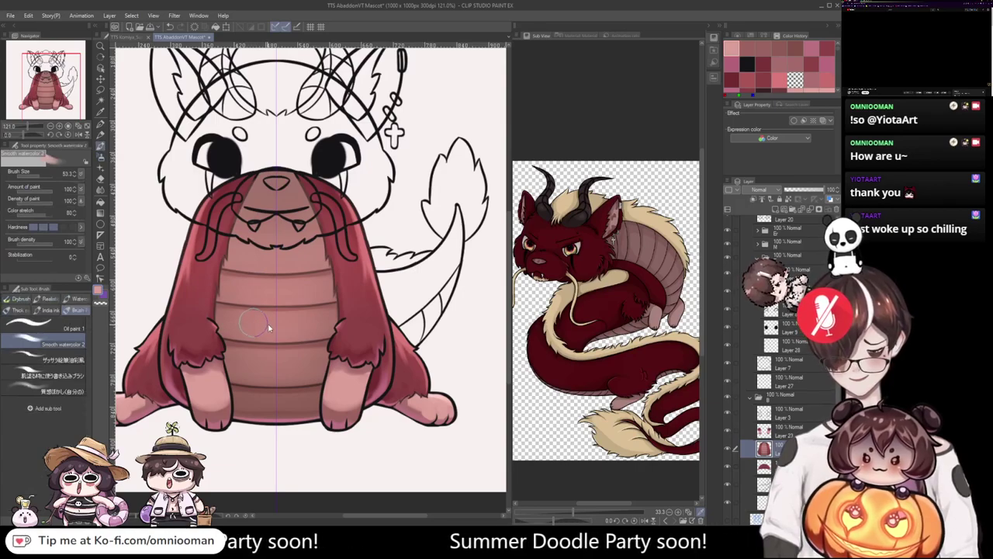
pyautogui.hotkey('ctrl', 'z')
pyautogui.press('[')
pyautogui.moveTo(236, 320); pyautogui.dragTo(303, 317)
pyautogui.hotkey('ctrl', 'z')
pyautogui.hotkey('ctrl', 'z')
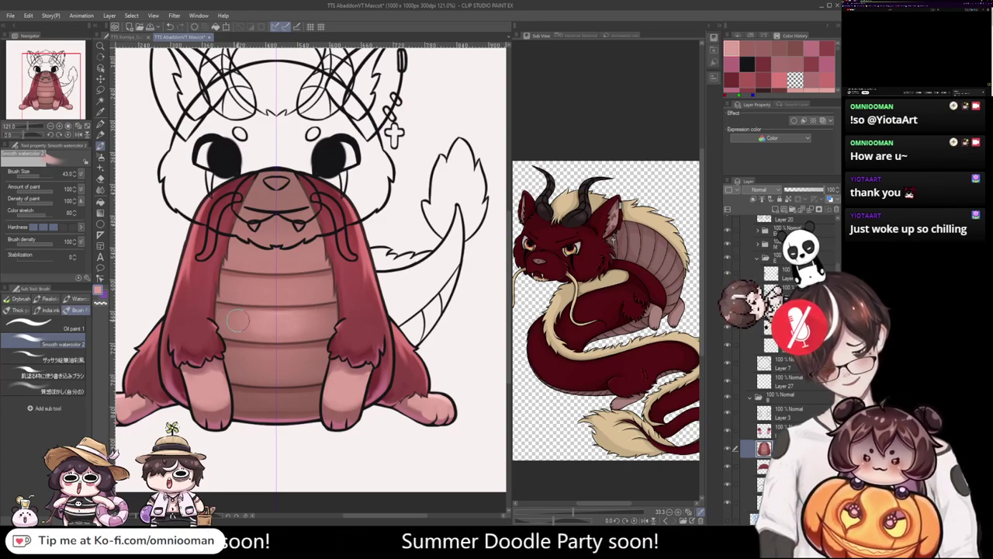
pyautogui.moveTo(236, 320)
pyautogui.mouseDown()
pyautogui.moveTo(302, 320)
pyautogui.moveTo(226, 317)
pyautogui.moveTo(318, 316)
pyautogui.moveTo(258, 321)
pyautogui.moveTo(296, 322)
pyautogui.moveTo(308, 311)
pyautogui.moveTo(274, 323)
pyautogui.moveTo(312, 289)
pyautogui.moveTo(258, 287)
pyautogui.moveTo(297, 286)
pyautogui.mouseUp()
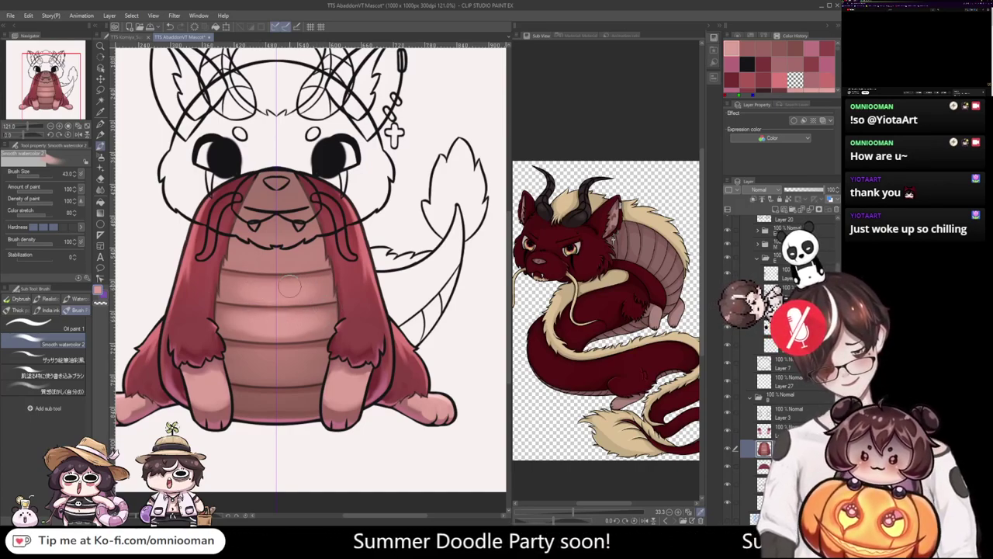
pyautogui.moveTo(261, 359); pyautogui.dragTo(318, 354)
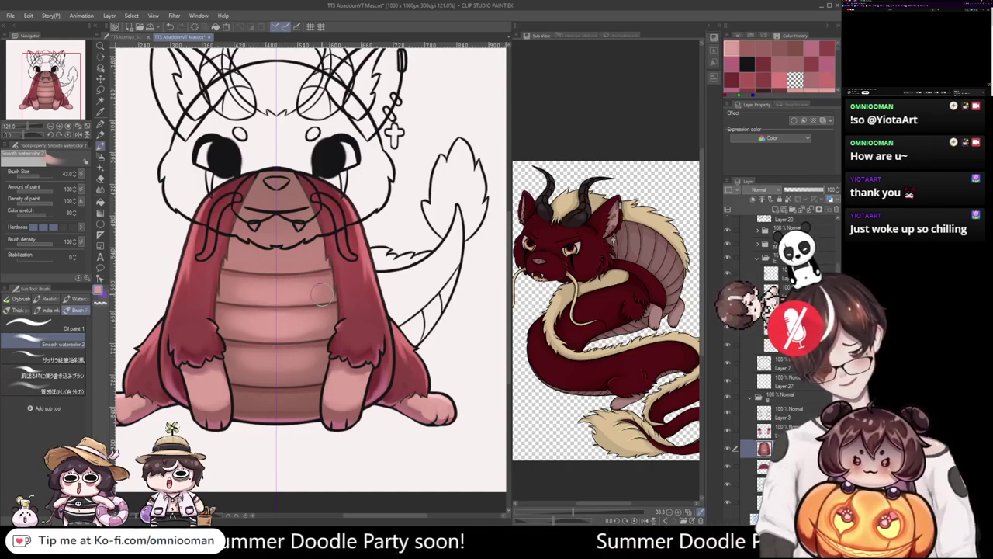
pyautogui.moveTo(253, 256); pyautogui.dragTo(291, 250)
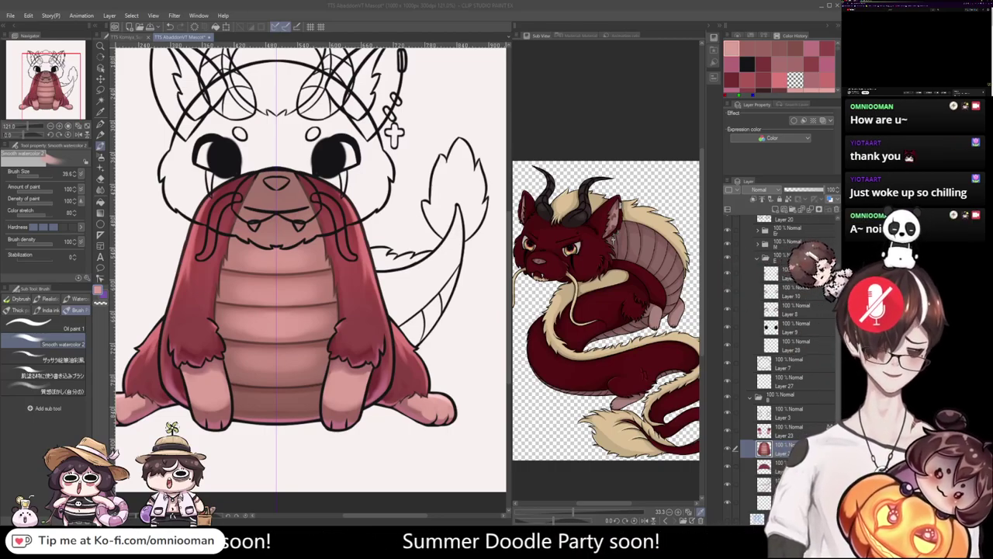
pyautogui.scroll(-4, 464, 283)
pyautogui.moveTo(417, 297); pyautogui.dragTo(415, 316)
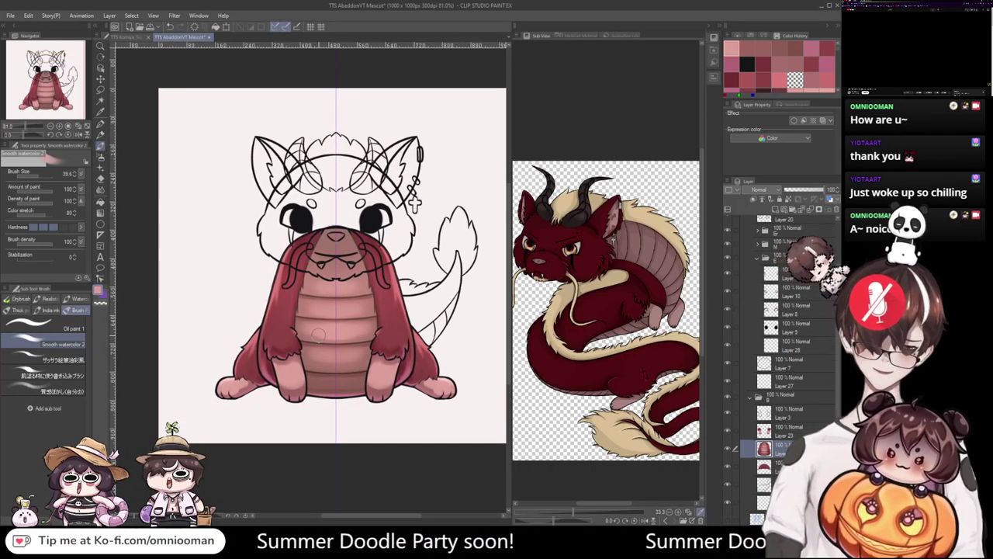
pyautogui.scroll(3, 318, 332)
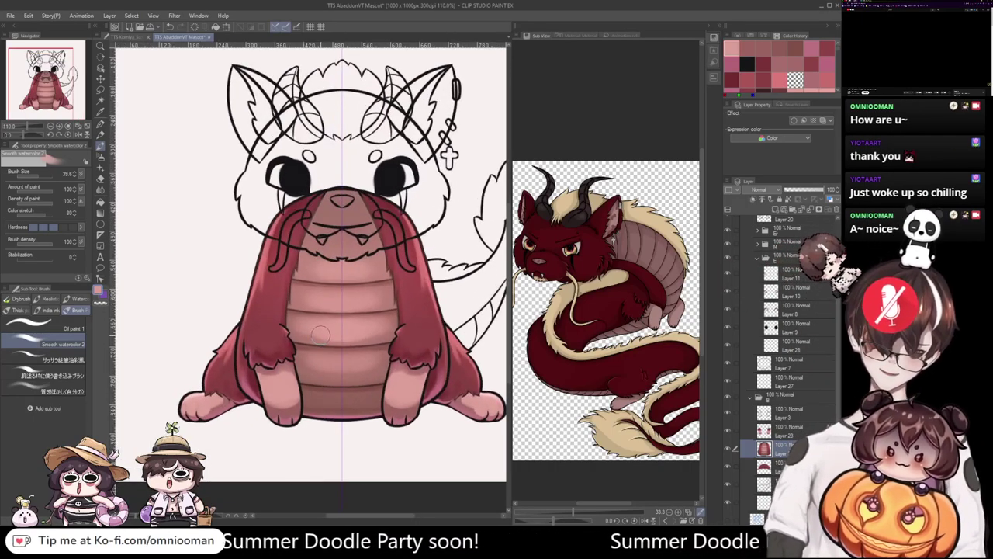
# Lasso one front leg on Layer 23 and place it on a separate layer from the other leg.
pyautogui.click(776, 420)
pyautogui.press('m')
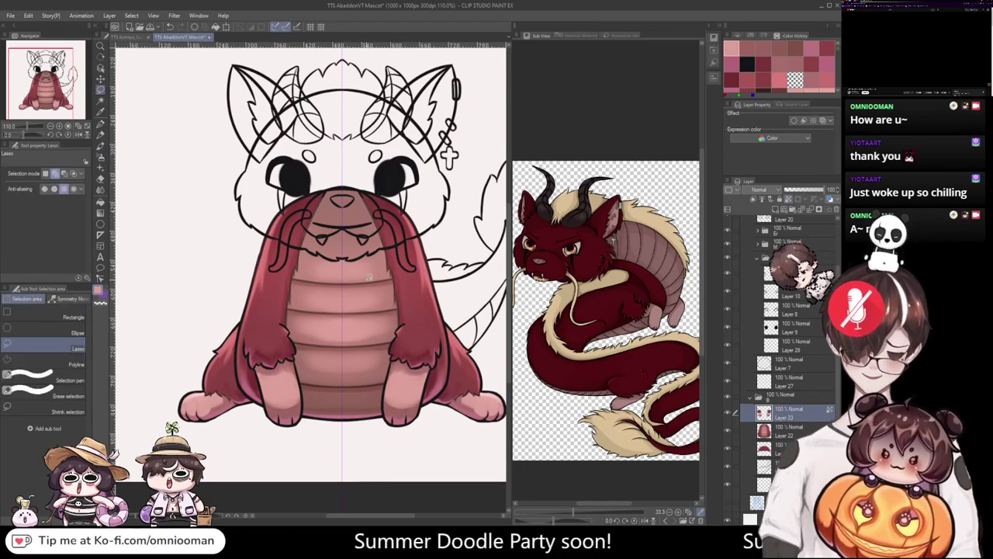
pyautogui.moveTo(452, 291)
pyautogui.mouseDown()
pyautogui.moveTo(359, 435)
pyautogui.moveTo(400, 473)
pyautogui.moveTo(470, 442)
pyautogui.moveTo(485, 383)
pyautogui.mouseUp()
pyautogui.click(424, 489)
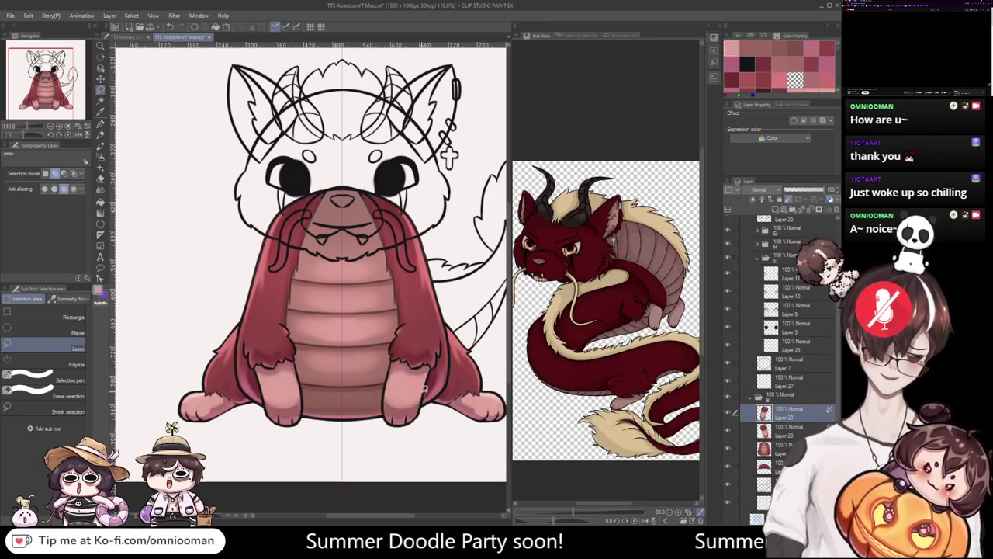
pyautogui.scroll(-4, 426, 388)
pyautogui.scroll(3, 411, 384)
pyautogui.scroll(-1, 780, 435)
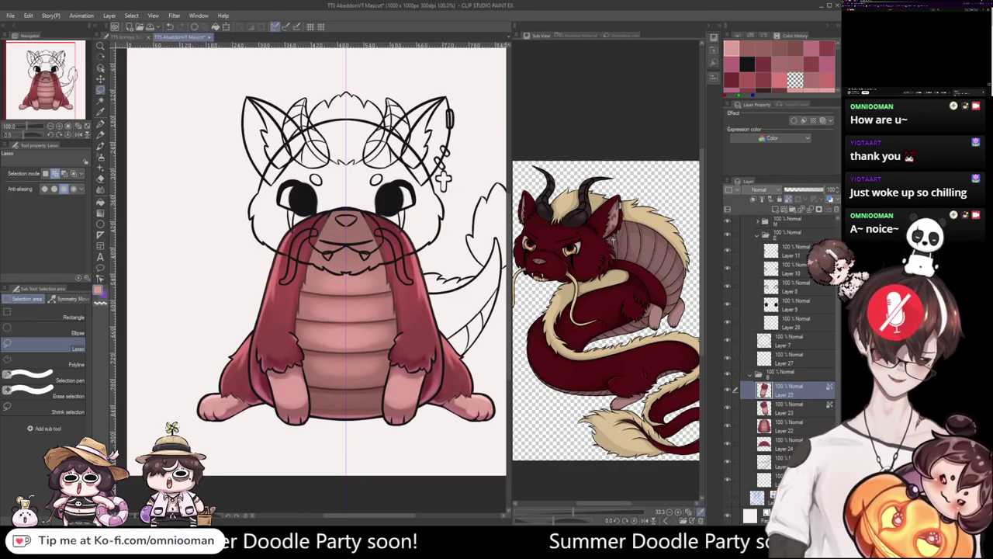
# Select the area enclosed by the tail's line art with Auto select and make the layer beneath it active.
pyautogui.click(780, 462)
pyautogui.press('w')
pyautogui.moveTo(430, 165); pyautogui.dragTo(401, 186)
pyautogui.click(400, 186)
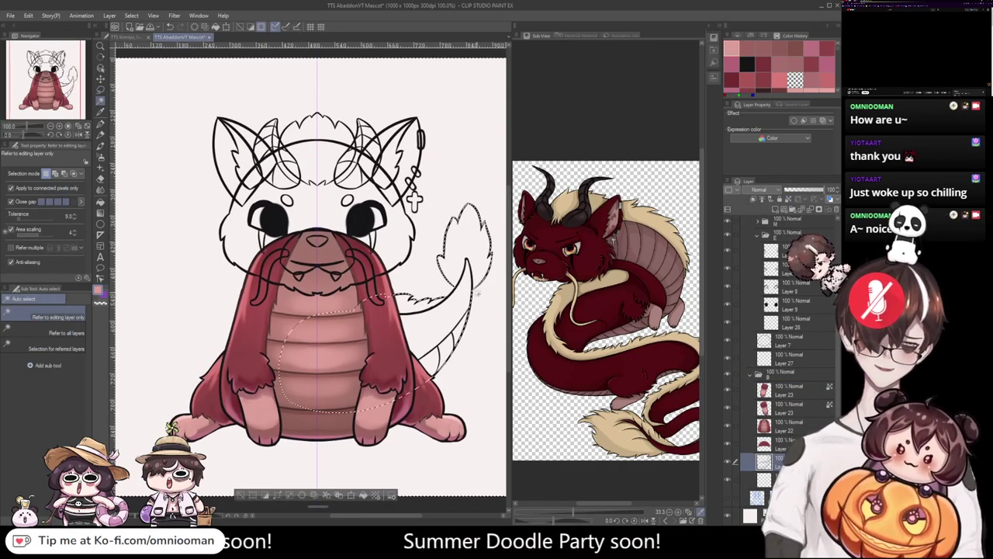
pyautogui.click(782, 480)
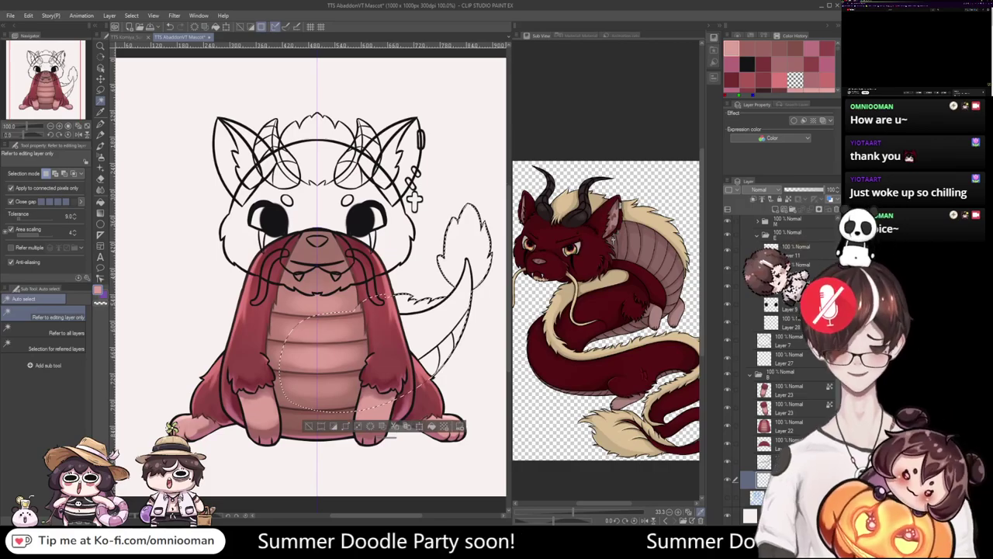
pyautogui.scroll(-2, 605, 310)
pyautogui.moveTo(603, 363); pyautogui.dragTo(573, 356)
pyautogui.scroll(-2, 403, 377)
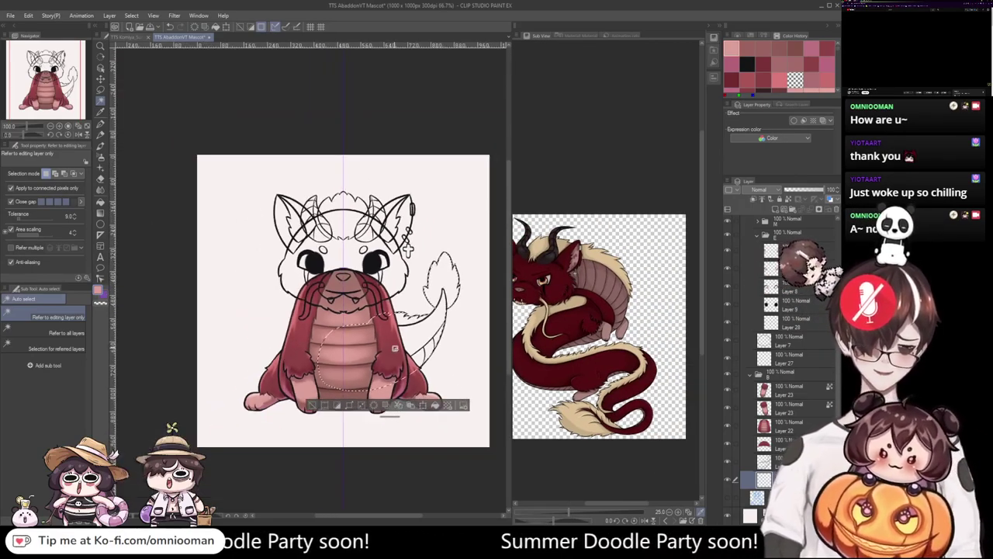
# Fill the selected tail and its tuft with red sampled from the body using a large G-pen, and clear the selection.
pyautogui.scroll(2, 414, 374)
pyautogui.press('p')
pyautogui.keyDown('alt'); pyautogui.click(240, 346); pyautogui.keyUp('alt')
pyautogui.moveTo(239, 346); pyautogui.dragTo(346, 345)
pyautogui.moveTo(441, 222)
pyautogui.mouseDown()
pyautogui.moveTo(349, 396)
pyautogui.moveTo(179, 392)
pyautogui.moveTo(260, 322)
pyautogui.moveTo(322, 439)
pyautogui.moveTo(470, 221)
pyautogui.mouseUp()
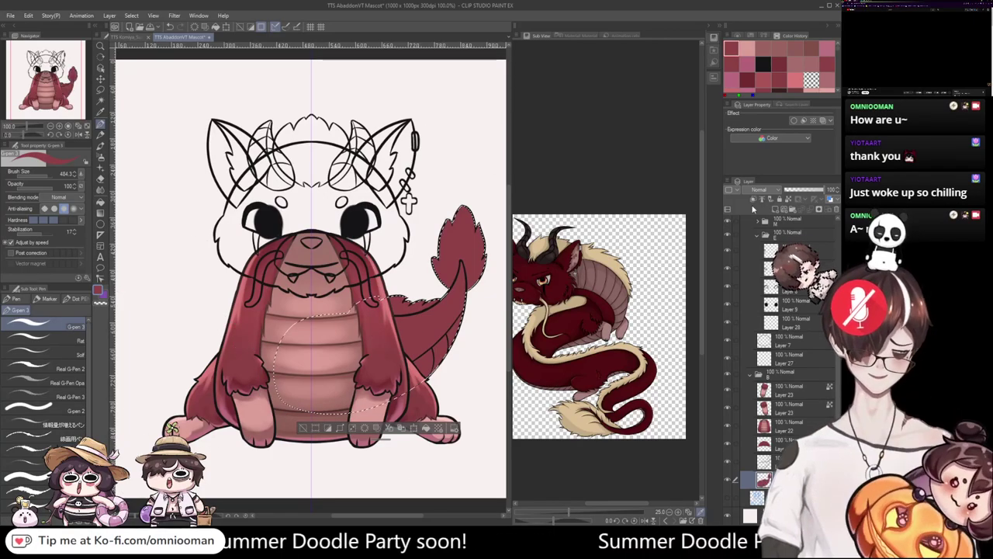
pyautogui.hotkey('ctrl', 'd')
# Sample a darker body red and paint the shadow along the tail's lower side with the G-pen at size 128.2, isolating the tail color layer.
pyautogui.scroll(-1, 334, 353)
pyautogui.moveTo(387, 368); pyautogui.dragTo(328, 365)
pyautogui.keyDown('alt'); pyautogui.click(322, 368); pyautogui.keyUp('alt')
pyautogui.moveTo(279, 312); pyautogui.dragTo(200, 312)
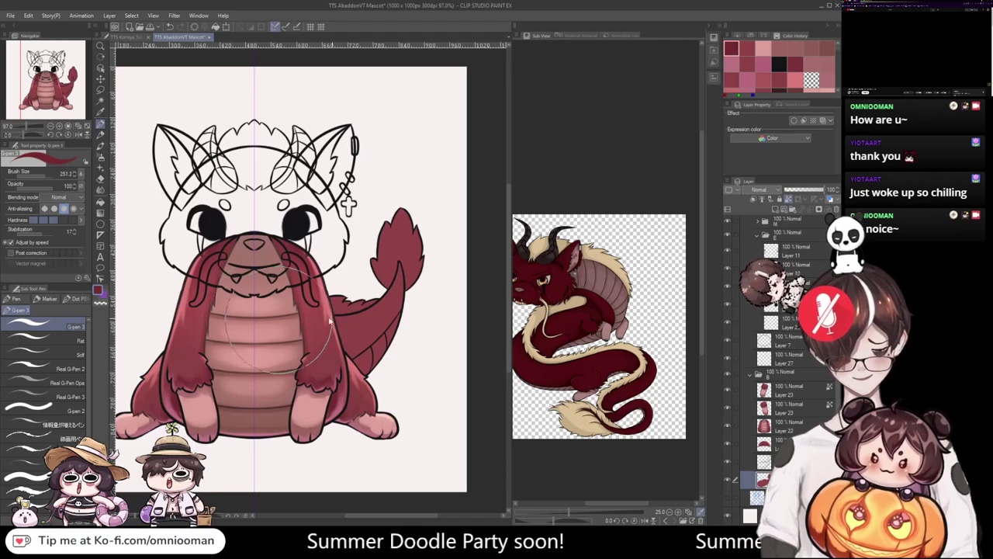
pyautogui.click(728, 444)
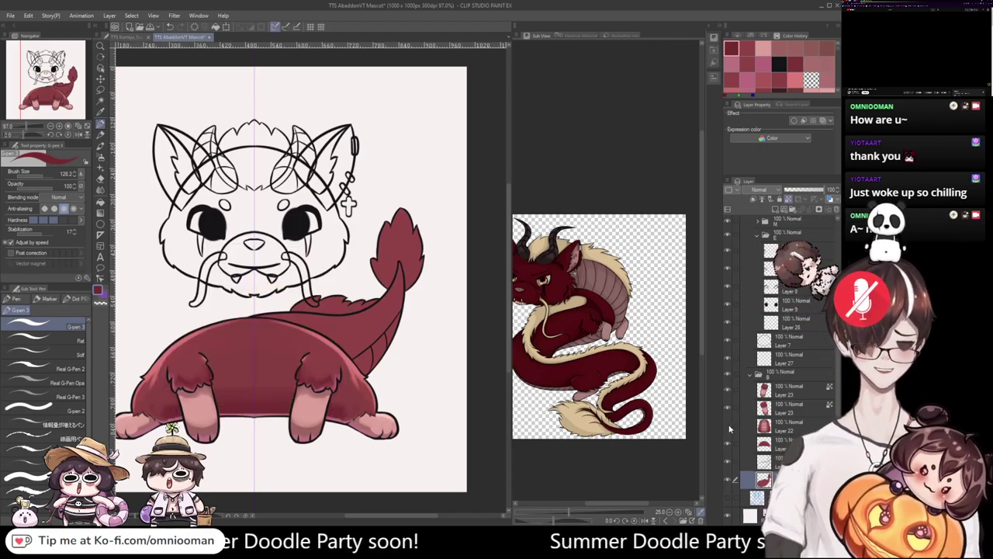
pyautogui.click(731, 427)
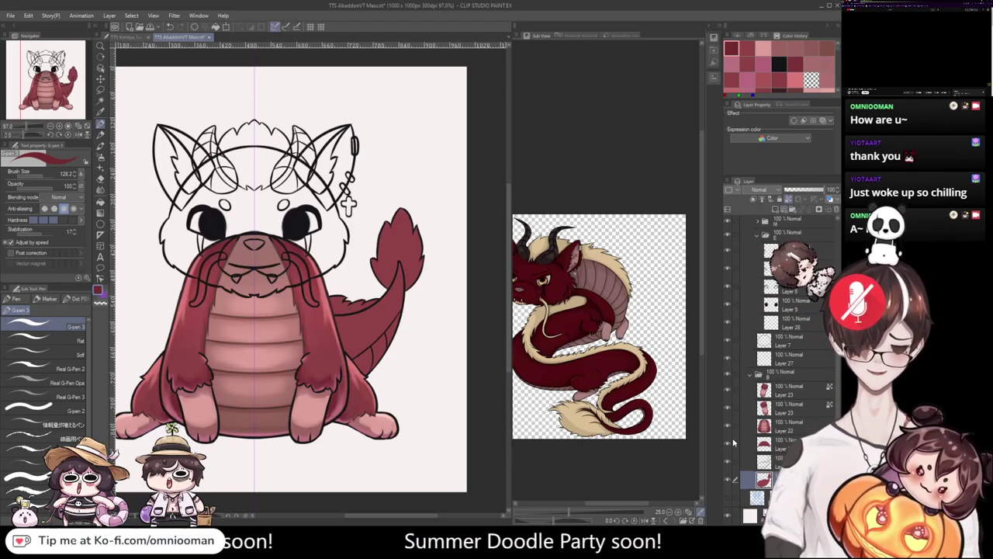
pyautogui.keyDown('alt'); pyautogui.click(729, 480); pyautogui.keyUp('alt')
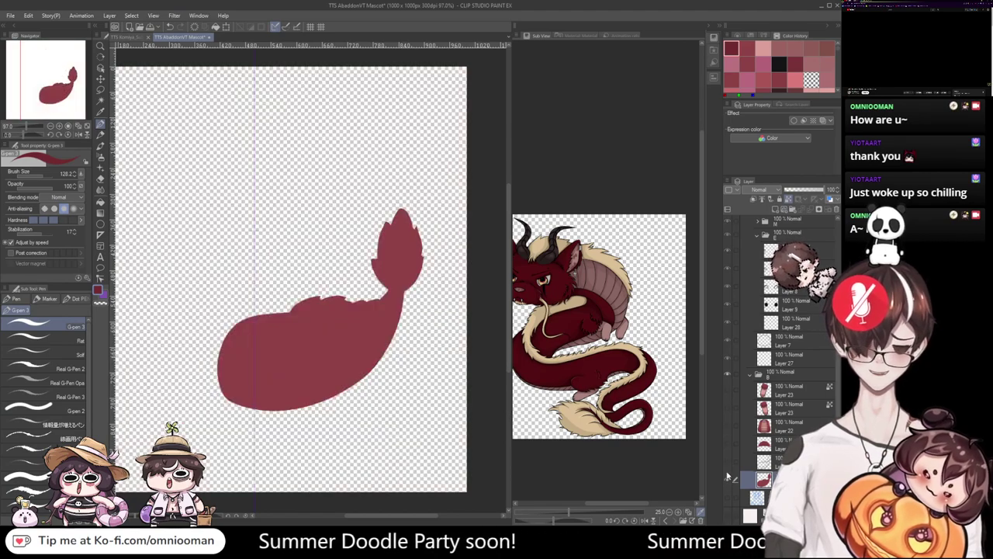
pyautogui.moveTo(210, 373)
pyautogui.mouseDown()
pyautogui.moveTo(328, 363)
pyautogui.moveTo(443, 284)
pyautogui.mouseUp()
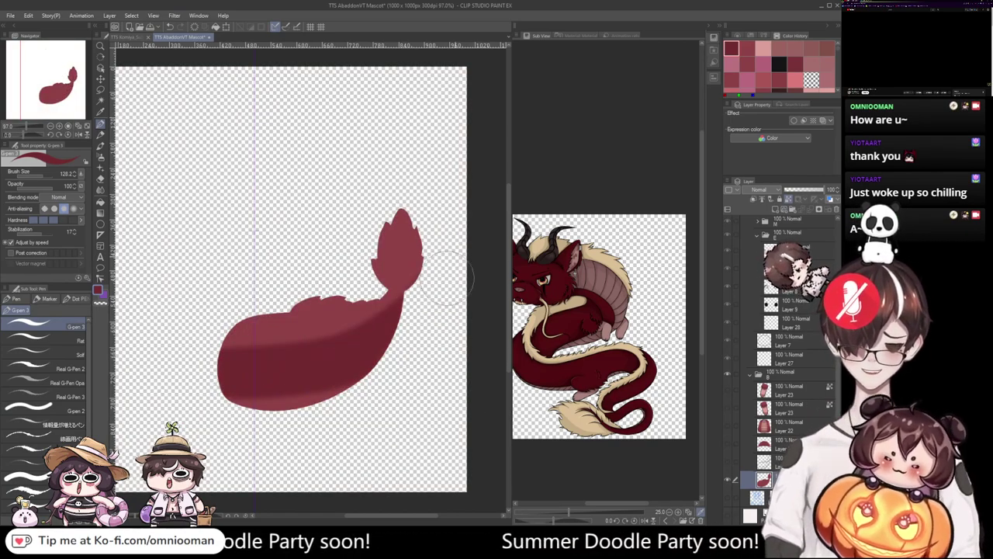
pyautogui.moveTo(251, 381); pyautogui.dragTo(411, 329)
pyautogui.keyDown('alt'); pyautogui.click(730, 478); pyautogui.keyUp('alt')
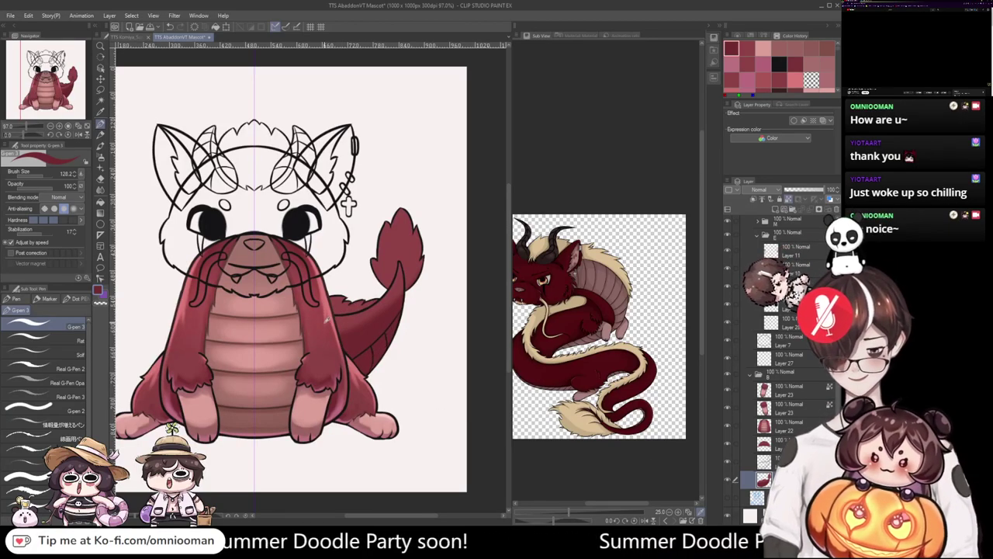
# Sample a mid red from the body's side and paint it along the tail with the G-pen at size 89.2.
pyautogui.keyDown('alt'); pyautogui.click(327, 318); pyautogui.keyUp('alt')
pyautogui.press('[')
pyautogui.press('[')
pyautogui.press('[')
pyautogui.press('[')
pyautogui.moveTo(408, 275); pyautogui.dragTo(353, 319)
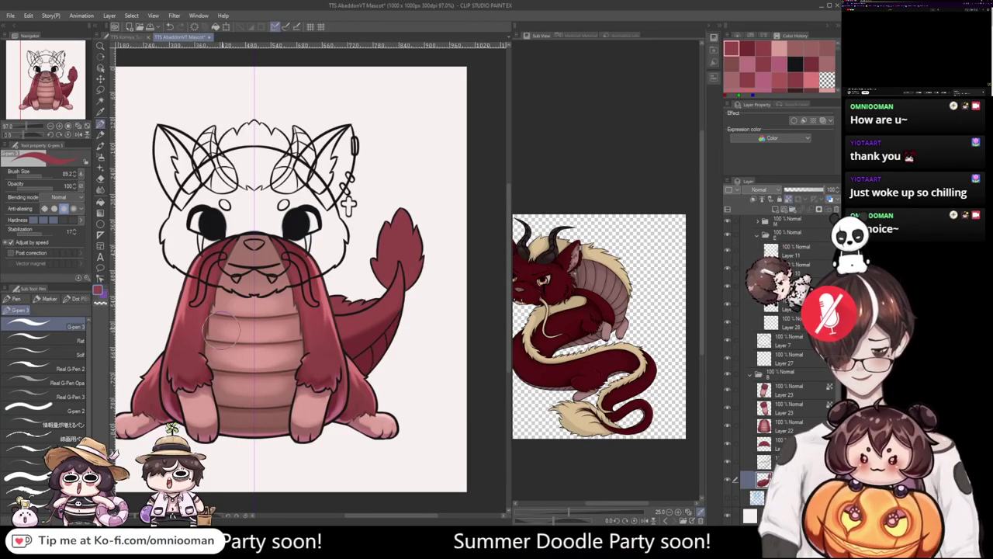
# Add a lighter red highlight along the tail's upper side and tuft base, sampled from the body, with a smaller G-pen.
pyautogui.keyDown('alt'); pyautogui.click(319, 316); pyautogui.keyUp('alt')
pyautogui.press('[')
pyautogui.press('[')
pyautogui.press('[')
pyautogui.press('[')
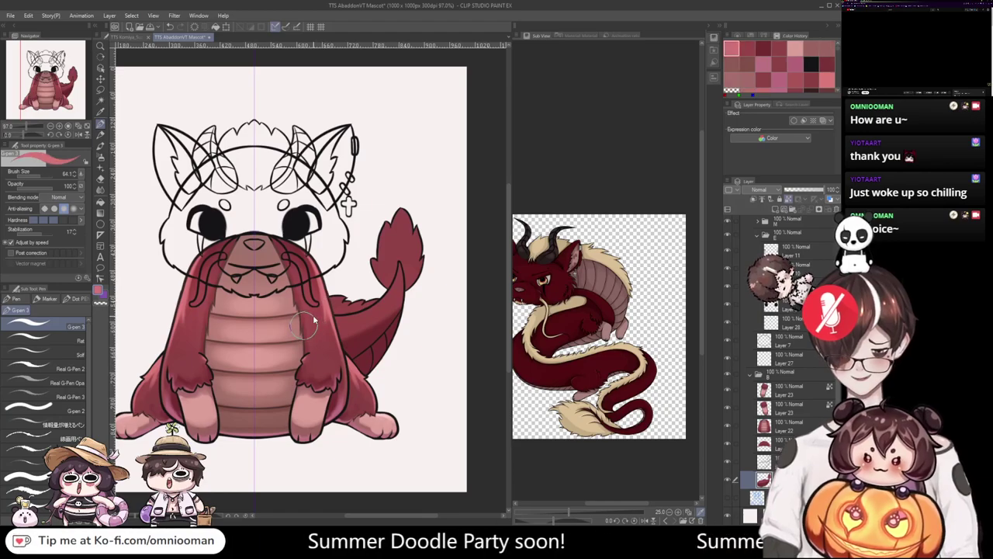
pyautogui.press('[')
pyautogui.moveTo(342, 314)
pyautogui.mouseDown()
pyautogui.moveTo(389, 280)
pyautogui.moveTo(395, 260)
pyautogui.mouseUp()
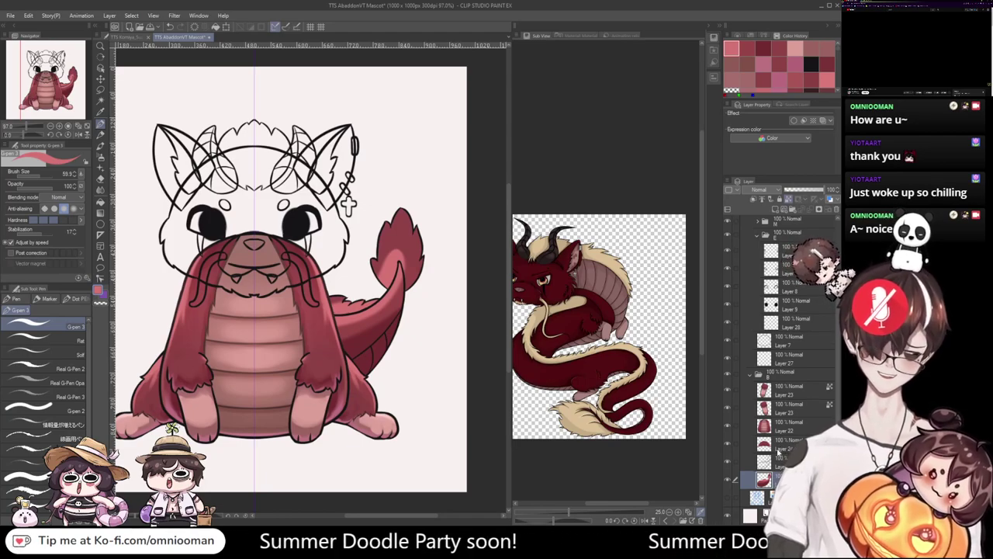
# Color the tail's underside with sampled belly pink, a darker belly shade and a magenta rim from the body's edge.
pyautogui.keyDown('alt'); pyautogui.click(259, 356); pyautogui.keyUp('alt')
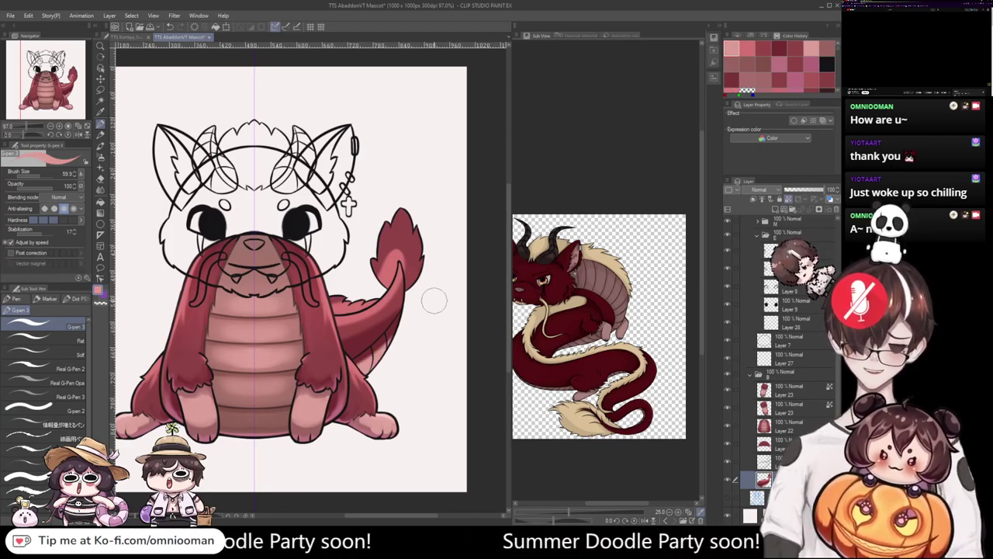
pyautogui.keyDown('alt'); pyautogui.click(267, 413); pyautogui.keyUp('alt')
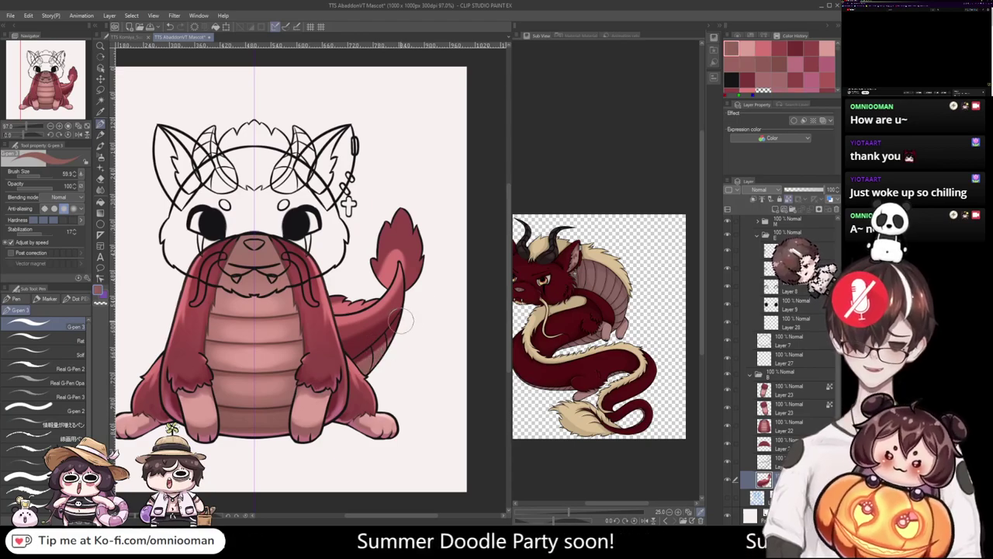
pyautogui.keyDown('alt'); pyautogui.click(339, 404); pyautogui.keyUp('alt')
pyautogui.moveTo(404, 316); pyautogui.dragTo(393, 316)
pyautogui.moveTo(356, 352)
pyautogui.mouseDown()
pyautogui.moveTo(385, 331)
pyautogui.moveTo(409, 275)
pyautogui.mouseUp()
pyautogui.hotkey('ctrl', 'z')
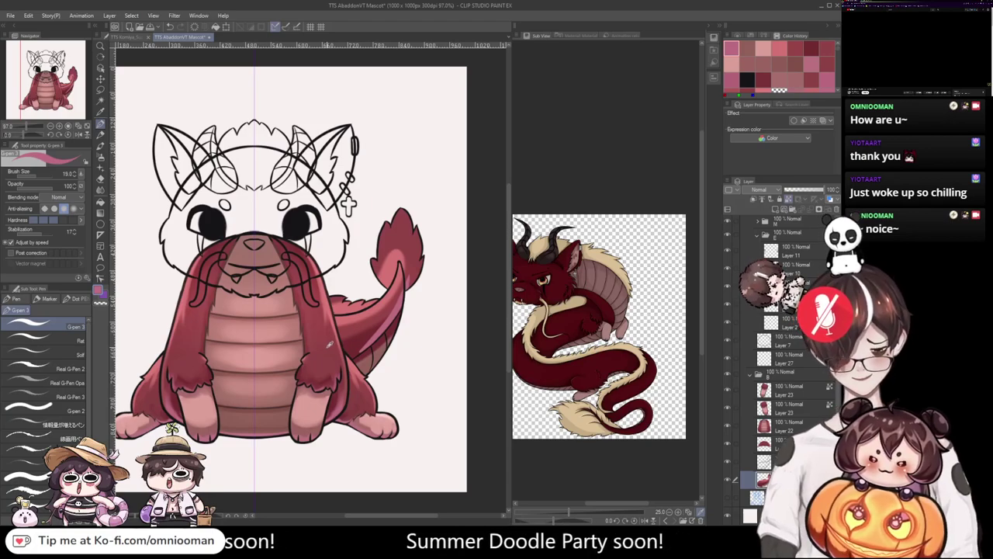
# Add a lighter pink sampled from the belly along the tail's segmented underside with the G-pen at size 19.
pyautogui.keyDown('alt'); pyautogui.click(276, 359); pyautogui.keyUp('alt')
pyautogui.moveTo(406, 314); pyautogui.dragTo(330, 386)
pyautogui.hotkey('ctrl', 'z')
pyautogui.keyDown('alt'); pyautogui.click(299, 387); pyautogui.keyUp('alt')
pyautogui.moveTo(403, 313); pyautogui.dragTo(355, 362)
pyautogui.hotkey('ctrl', 'z')
pyautogui.moveTo(402, 315); pyautogui.dragTo(357, 362)
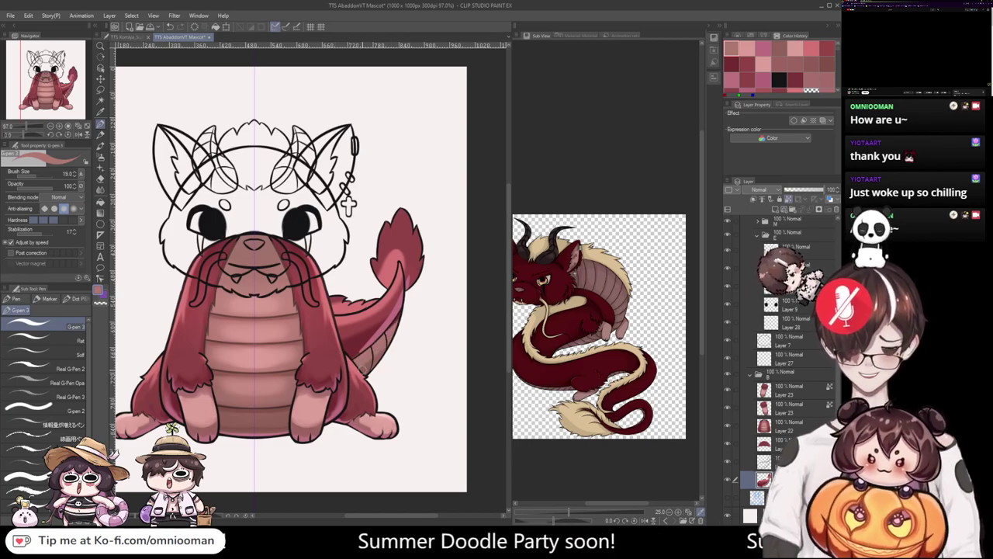
# Hide the body and leg layers covering the tail and extend the underside's belly color to the tail's base.
pyautogui.keyDown('alt'); pyautogui.click(264, 428); pyautogui.keyUp('alt')
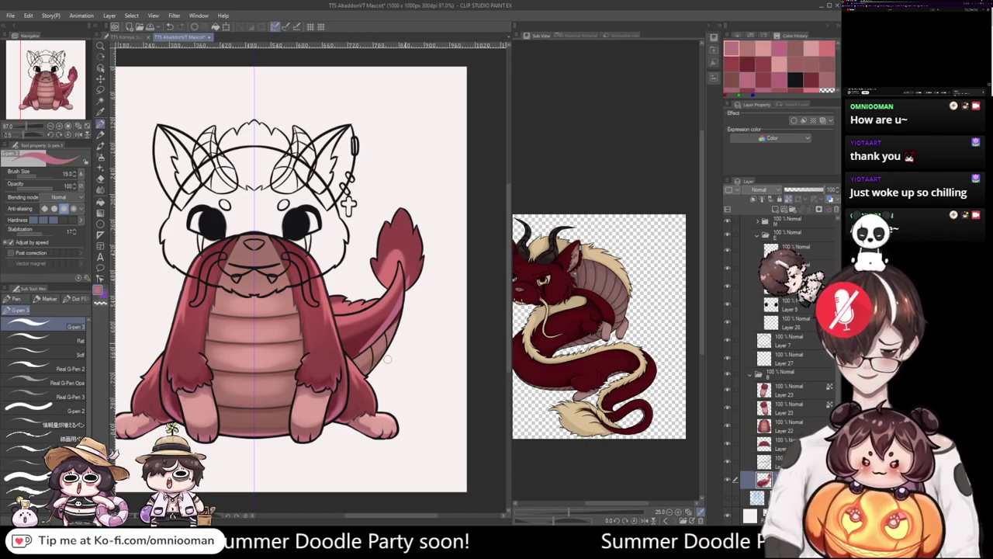
pyautogui.click(727, 440)
pyautogui.click(729, 405)
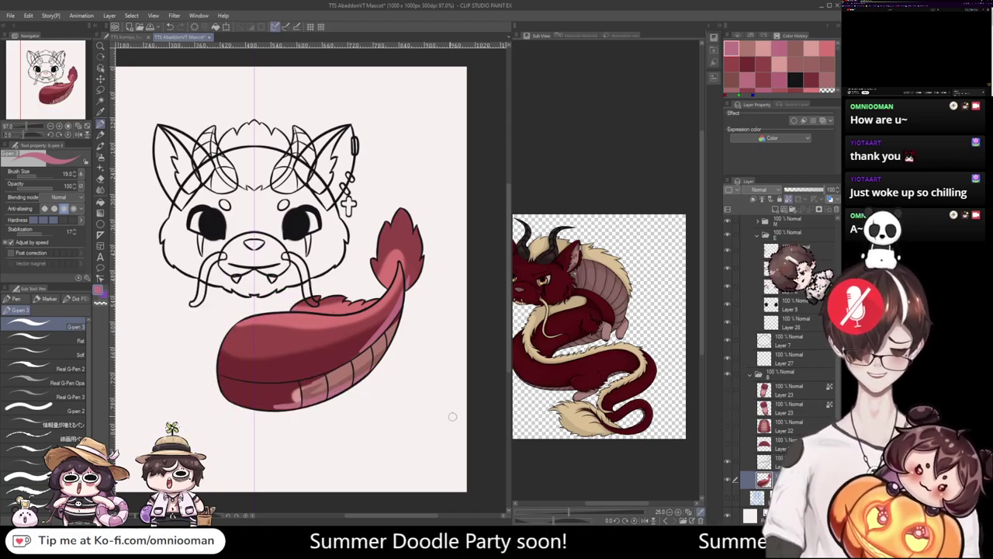
pyautogui.keyDown('alt'); pyautogui.click(310, 380); pyautogui.keyUp('alt')
pyautogui.keyDown('alt'); pyautogui.click(290, 385); pyautogui.keyUp('alt')
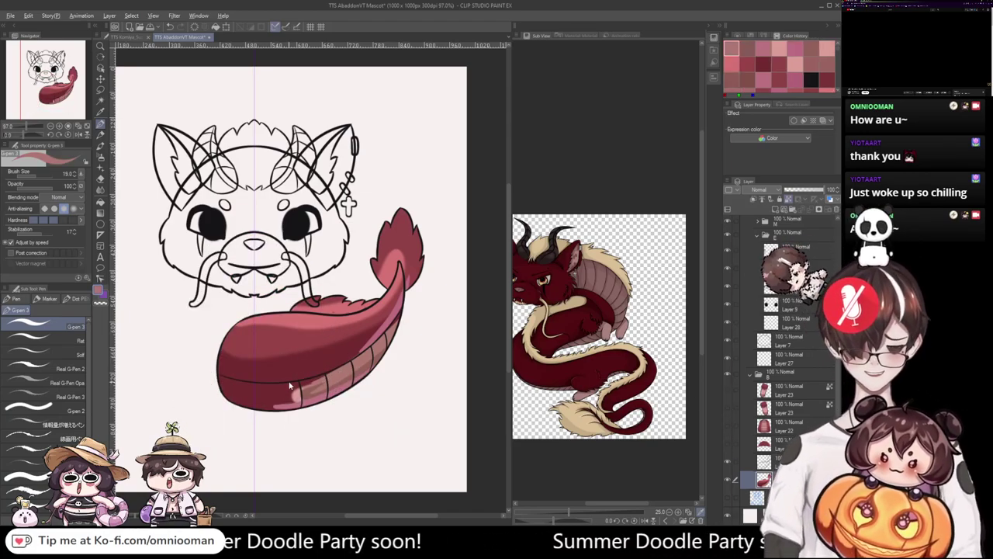
pyautogui.moveTo(212, 377); pyautogui.dragTo(315, 385)
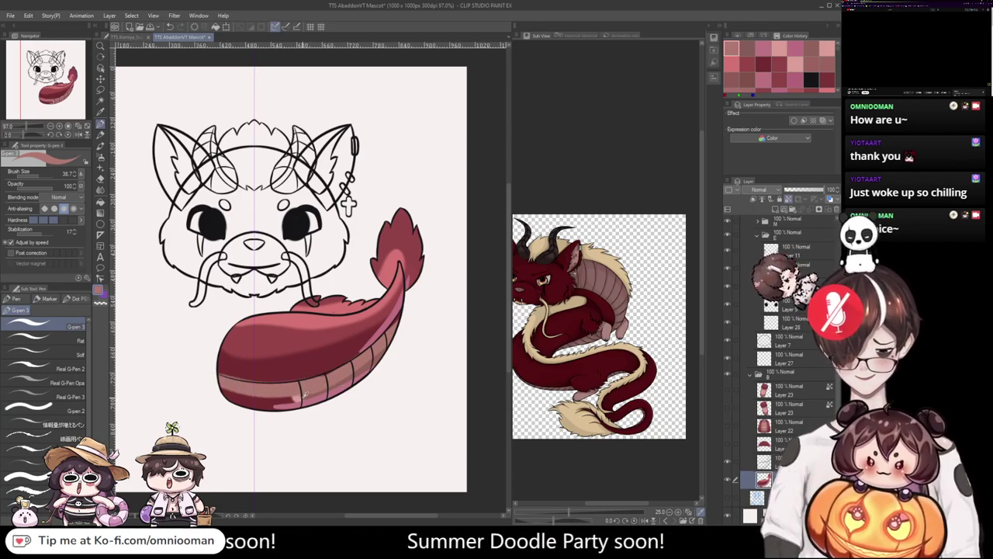
# Continue the belly shade and magenta rim along the underside of the tail's base using colors sampled from the tail.
pyautogui.keyDown('alt'); pyautogui.click(307, 393); pyautogui.keyUp('alt')
pyautogui.moveTo(209, 381); pyautogui.dragTo(313, 397)
pyautogui.keyDown('alt'); pyautogui.click(278, 402); pyautogui.keyUp('alt')
pyautogui.moveTo(218, 395); pyautogui.dragTo(307, 405)
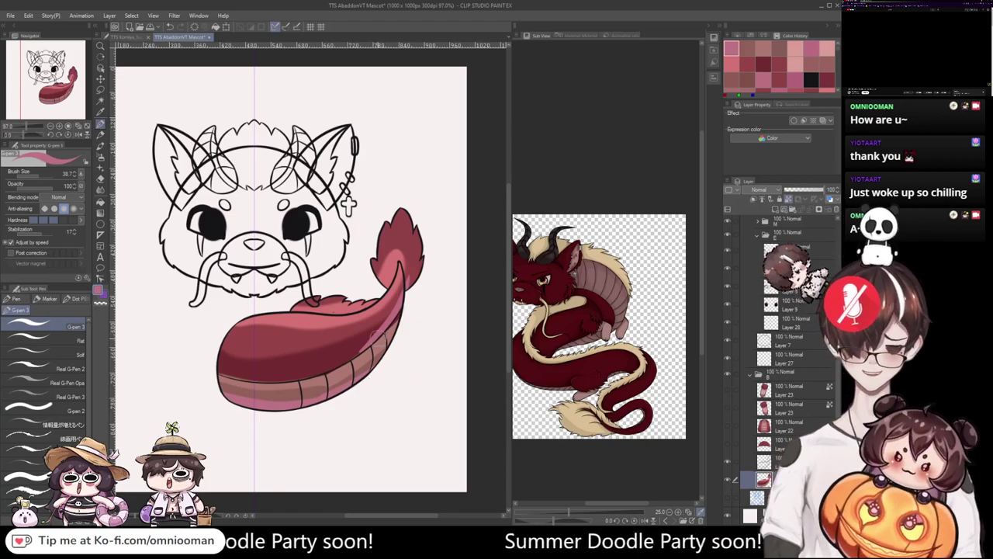
# Blend the red highlight and shadow across the tail's upper part with the Smooth watercolor brush and reds sampled from the tail.
pyautogui.press('b')
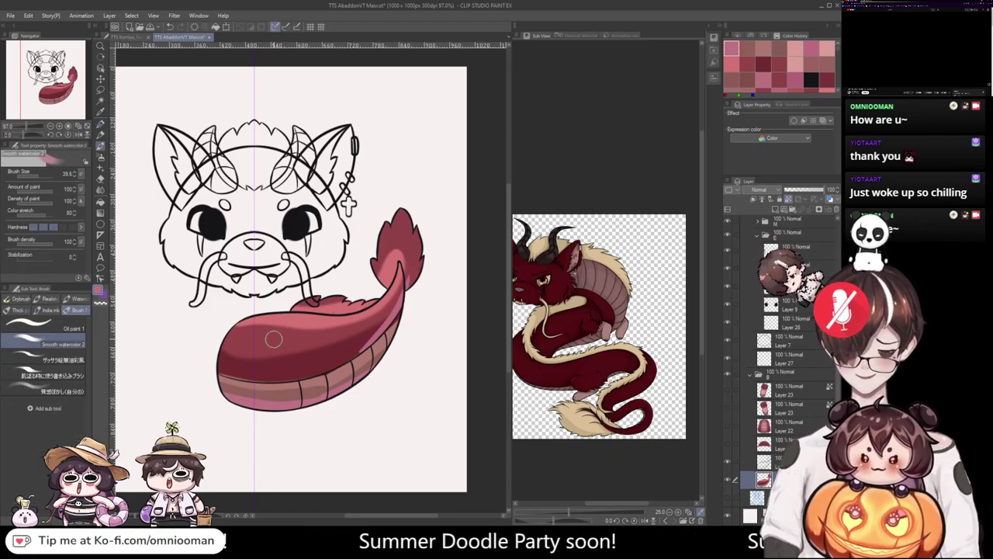
pyautogui.moveTo(230, 350); pyautogui.dragTo(315, 338)
pyautogui.hotkey('ctrl', 'z')
pyautogui.keyDown('alt'); pyautogui.click(270, 345); pyautogui.keyUp('alt')
pyautogui.moveTo(221, 341); pyautogui.dragTo(343, 326)
pyautogui.moveTo(229, 349)
pyautogui.mouseDown()
pyautogui.moveTo(282, 351)
pyautogui.moveTo(224, 361)
pyautogui.moveTo(288, 366)
pyautogui.moveTo(222, 363)
pyautogui.moveTo(258, 366)
pyautogui.mouseUp()
pyautogui.moveTo(327, 357); pyautogui.dragTo(394, 306)
pyautogui.moveTo(361, 347); pyautogui.dragTo(397, 299)
pyautogui.keyDown('alt'); pyautogui.click(316, 341); pyautogui.keyUp('alt')
pyautogui.moveTo(304, 346); pyautogui.dragTo(388, 299)
# Soften the lighter red highlight along the tail's upper edge toward the tip with the Smooth watercolor brush at size 20.3.
pyautogui.keyDown('alt'); pyautogui.click(310, 323); pyautogui.keyUp('alt')
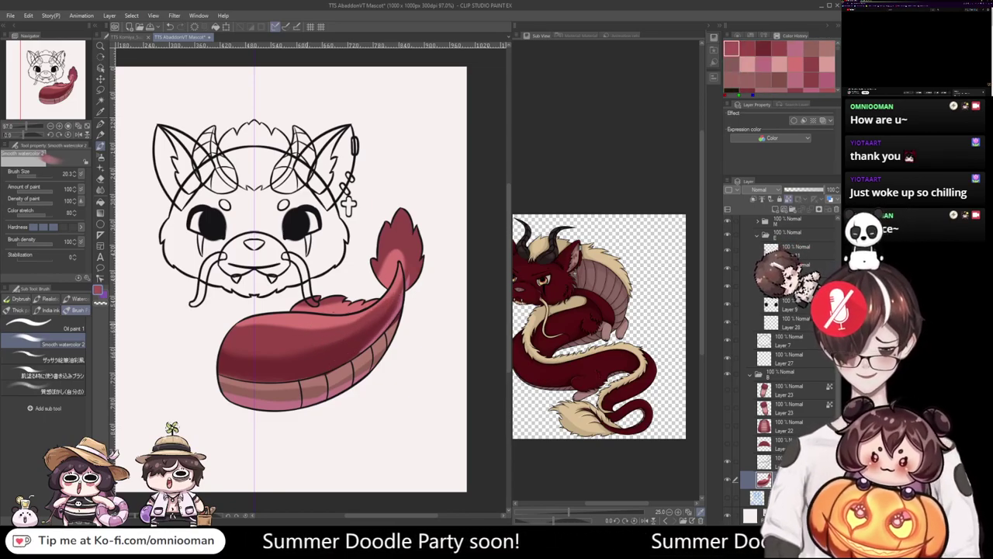
pyautogui.moveTo(264, 324)
pyautogui.mouseDown()
pyautogui.moveTo(286, 317)
pyautogui.moveTo(211, 337)
pyautogui.moveTo(240, 339)
pyautogui.moveTo(330, 311)
pyautogui.moveTo(264, 334)
pyautogui.mouseUp()
pyautogui.moveTo(328, 325)
pyautogui.mouseDown()
pyautogui.moveTo(393, 297)
pyautogui.moveTo(329, 322)
pyautogui.moveTo(410, 279)
pyautogui.moveTo(328, 321)
pyautogui.moveTo(408, 262)
pyautogui.mouseUp()
pyautogui.keyDown('alt'); pyautogui.click(333, 316); pyautogui.keyUp('alt')
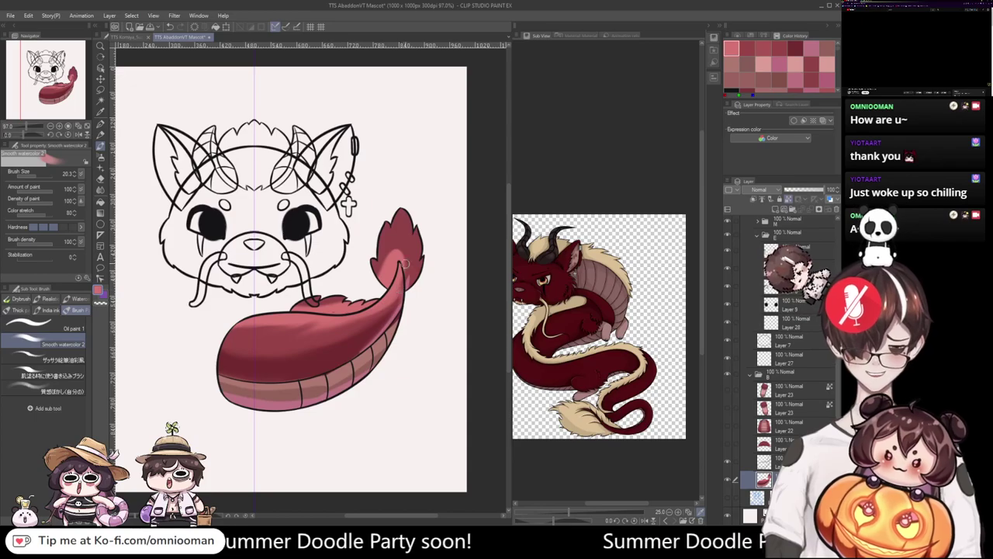
pyautogui.keyDown('alt'); pyautogui.click(353, 328); pyautogui.keyUp('alt')
pyautogui.moveTo(369, 314); pyautogui.dragTo(398, 284)
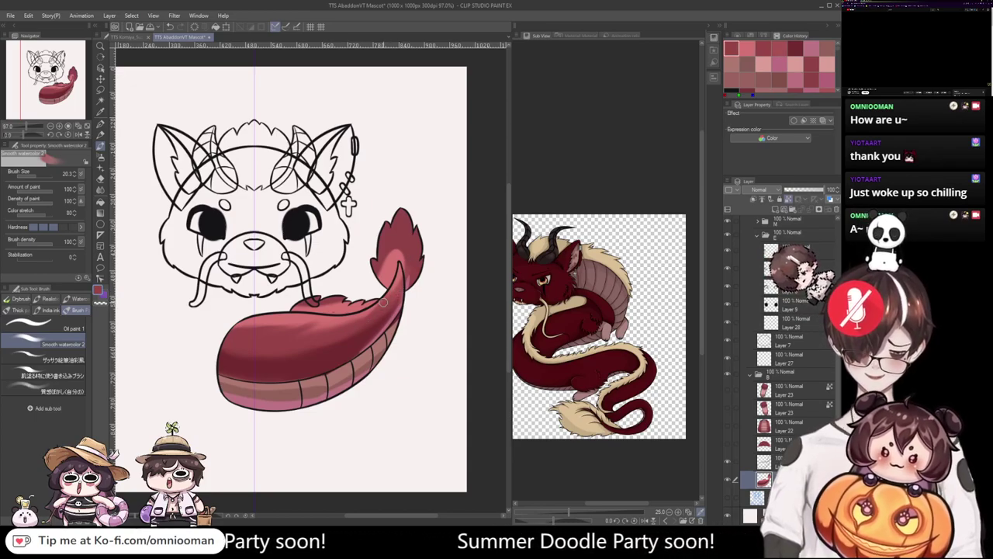
pyautogui.moveTo(362, 319); pyautogui.dragTo(399, 280)
# Blend the sampled magenta into the red just above the underside near the tail's narrow end.
pyautogui.keyDown('alt'); pyautogui.click(380, 328); pyautogui.keyUp('alt')
pyautogui.moveTo(370, 341)
pyautogui.mouseDown()
pyautogui.moveTo(394, 316)
pyautogui.moveTo(343, 355)
pyautogui.mouseUp()
pyautogui.keyDown('alt'); pyautogui.click(402, 308); pyautogui.keyUp('alt')
pyautogui.hotkey('ctrl', 'z')
pyautogui.moveTo(383, 328); pyautogui.dragTo(351, 357)
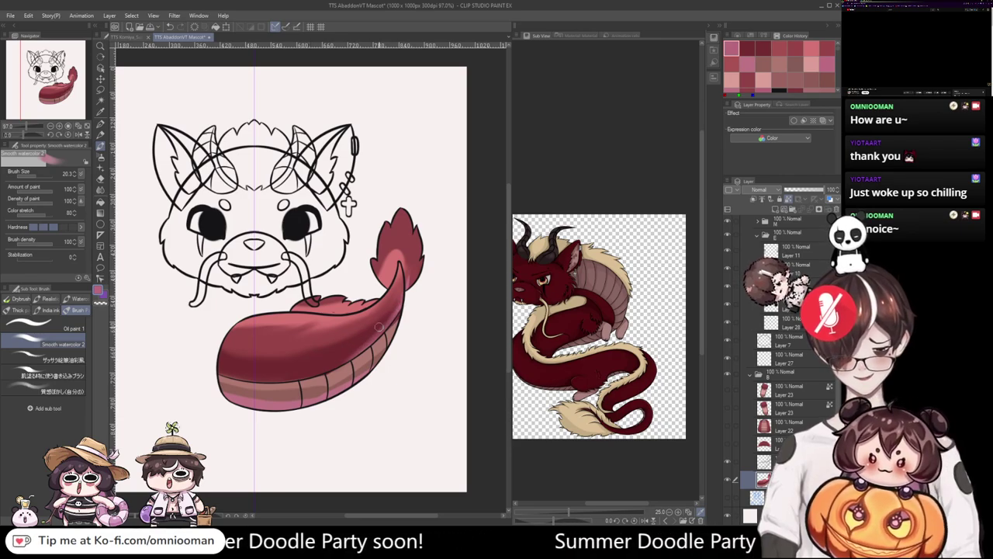
# Blend the belly shades in the underside at the tail's base with sampled belly colors and the watercolor brush at size 32.
pyautogui.keyDown('alt'); pyautogui.click(328, 381); pyautogui.keyUp('alt')
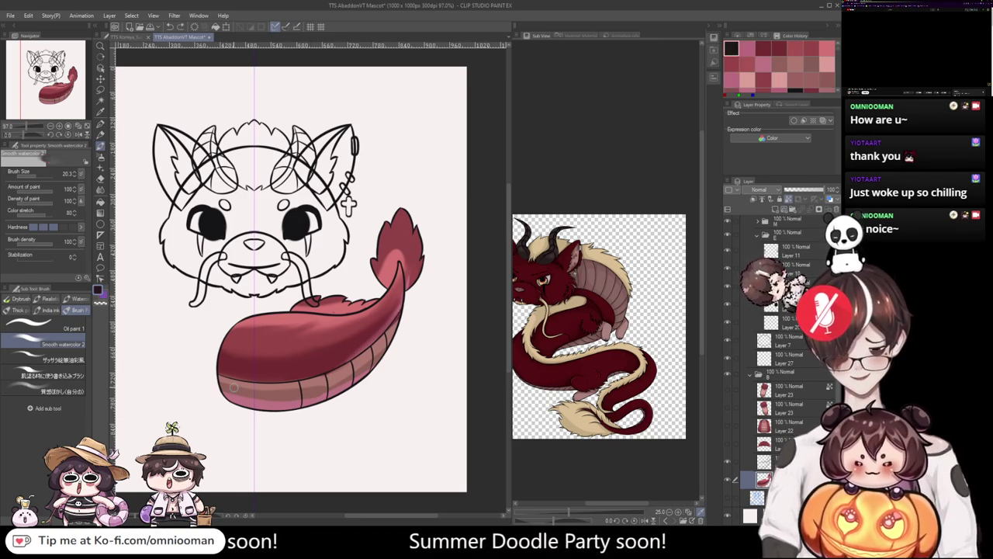
pyautogui.moveTo(233, 386)
pyautogui.mouseDown()
pyautogui.moveTo(376, 363)
pyautogui.moveTo(379, 353)
pyautogui.mouseUp()
pyautogui.hotkey('ctrl', 'z')
pyautogui.keyDown('alt'); pyautogui.click(247, 389); pyautogui.keyUp('alt')
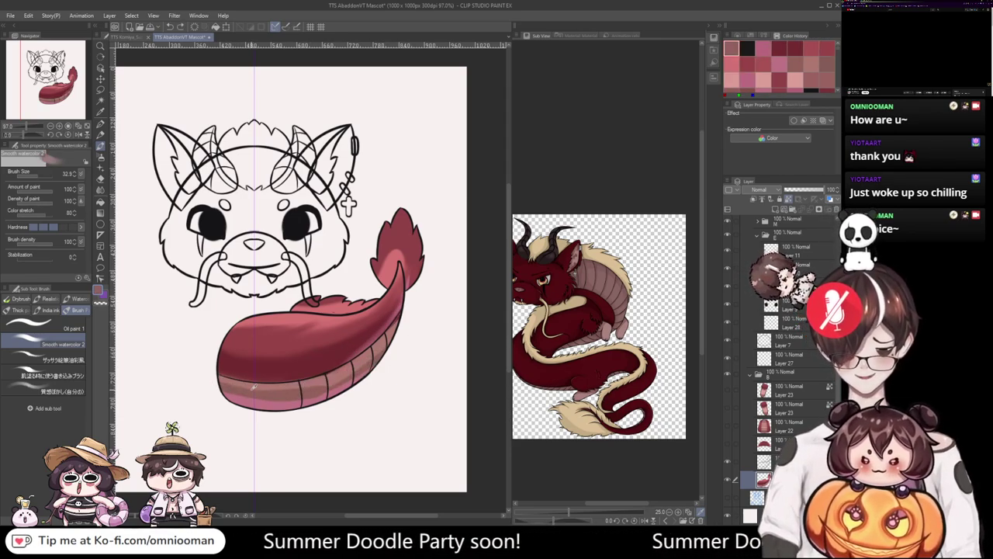
pyautogui.keyDown('alt'); pyautogui.click(227, 381); pyautogui.keyUp('alt')
pyautogui.moveTo(259, 393); pyautogui.dragTo(291, 389)
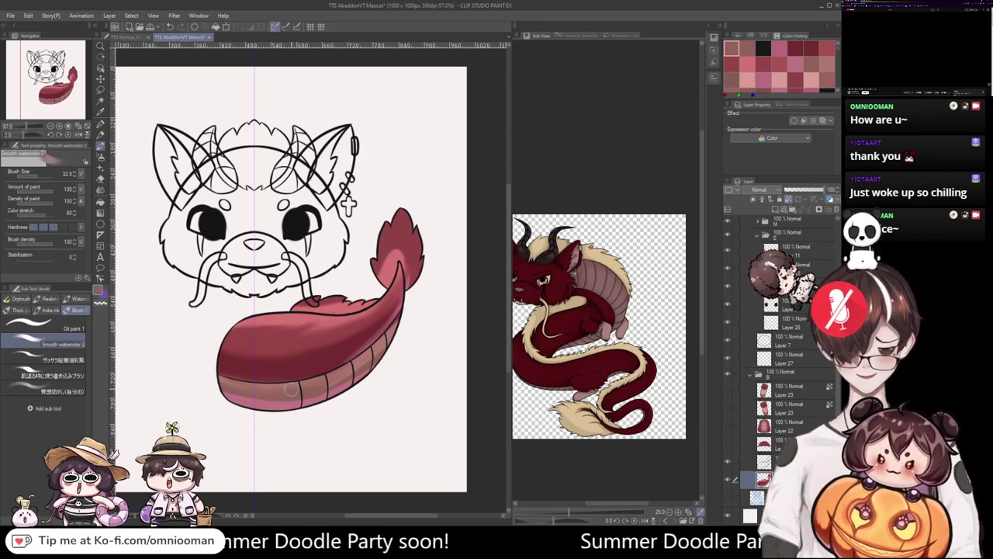
# Smooth the red shading above the segmented underside toward the tail's tip with sampled reds.
pyautogui.keyDown('alt'); pyautogui.click(350, 362); pyautogui.keyUp('alt')
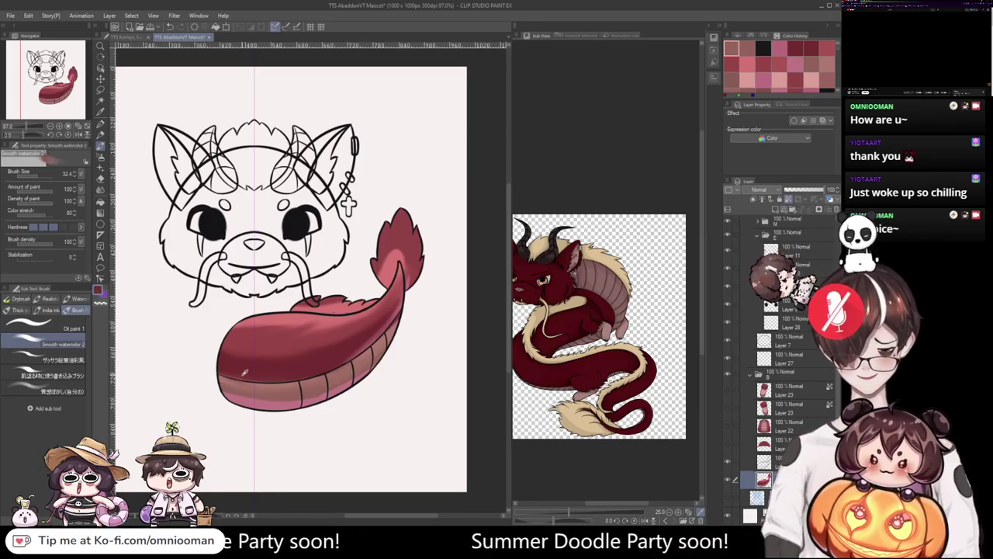
pyautogui.keyDown('alt'); pyautogui.click(303, 338); pyautogui.keyUp('alt')
pyautogui.moveTo(306, 347)
pyautogui.mouseDown()
pyautogui.moveTo(345, 338)
pyautogui.moveTo(294, 359)
pyautogui.moveTo(327, 349)
pyautogui.moveTo(381, 309)
pyautogui.moveTo(365, 339)
pyautogui.moveTo(356, 341)
pyautogui.moveTo(394, 297)
pyautogui.moveTo(332, 350)
pyautogui.moveTo(353, 333)
pyautogui.moveTo(310, 343)
pyautogui.moveTo(369, 325)
pyautogui.moveTo(398, 277)
pyautogui.moveTo(404, 320)
pyautogui.mouseUp()
pyautogui.press('[')
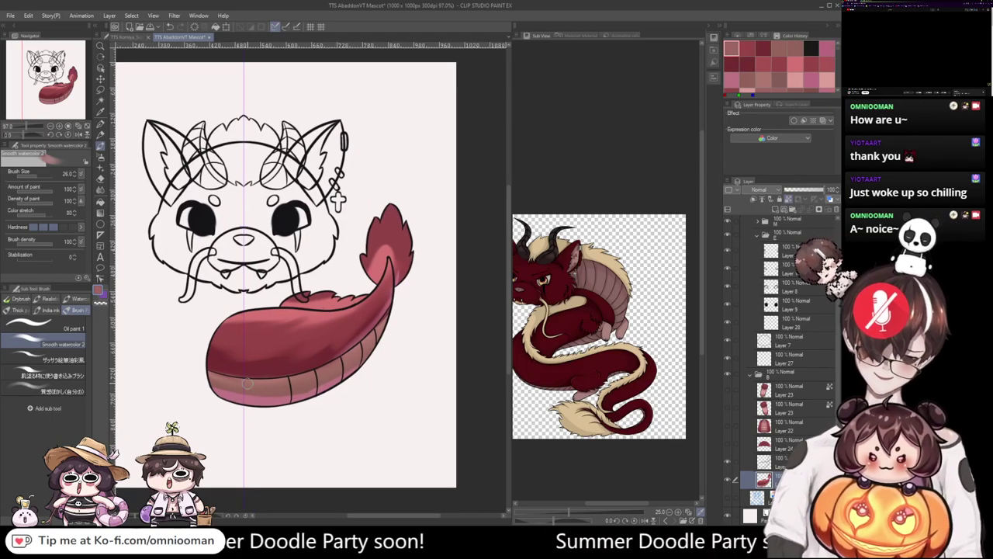
# Undo the last three blending strokes and reblend the segmented underside from base to tip at brush size 26.
pyautogui.hotkey('ctrl', 'z')
pyautogui.hotkey('ctrl', 'z')
pyautogui.hotkey('ctrl', 'z')
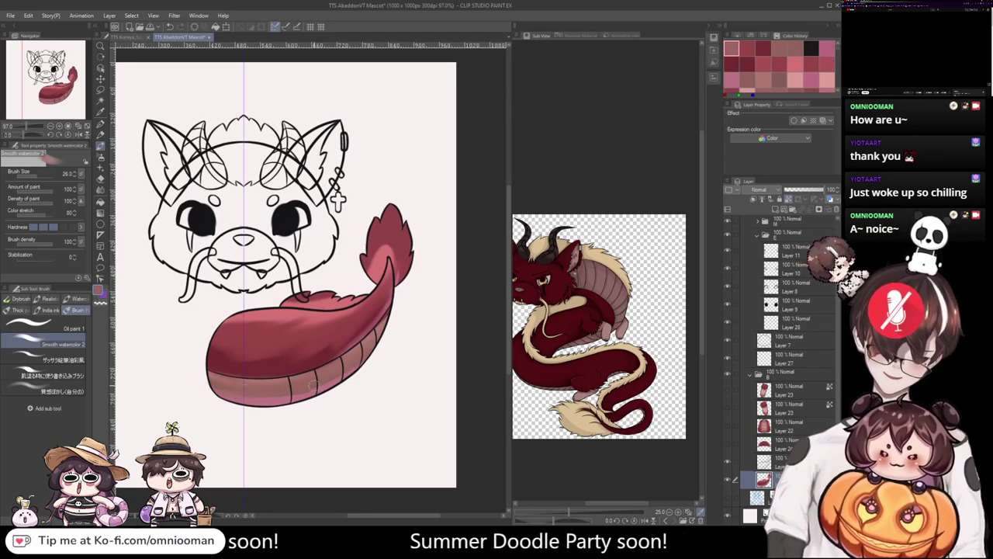
pyautogui.moveTo(256, 400); pyautogui.dragTo(380, 329)
pyautogui.keyDown('alt'); pyautogui.click(368, 347); pyautogui.keyUp('alt')
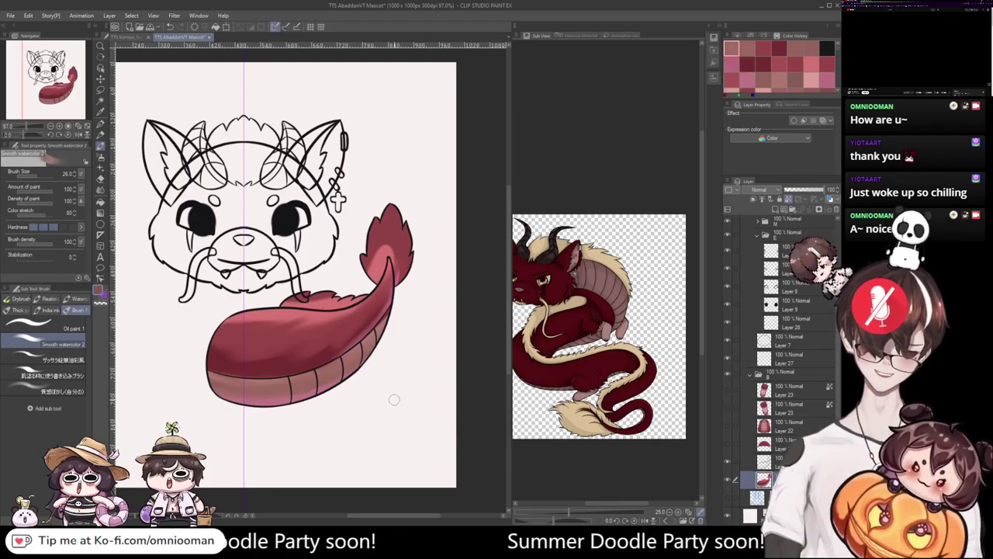
# Add darker belly shading along the underside's segment lines and upper border using the Darker pencil at sizes 11.4 and 14.4.
pyautogui.press('p')
pyautogui.press(']')
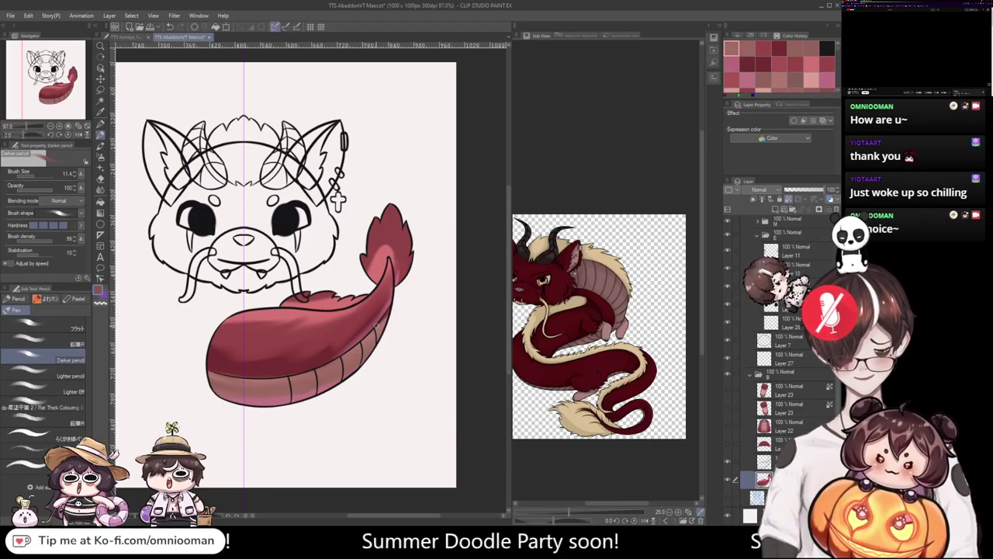
pyautogui.moveTo(375, 333); pyautogui.dragTo(378, 325)
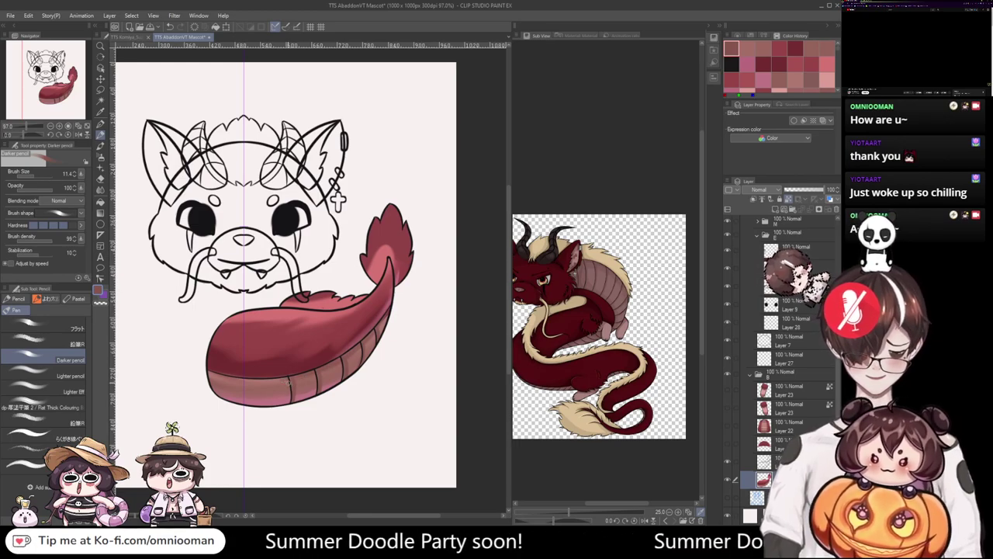
pyautogui.press(']')
pyautogui.moveTo(213, 376); pyautogui.dragTo(264, 381)
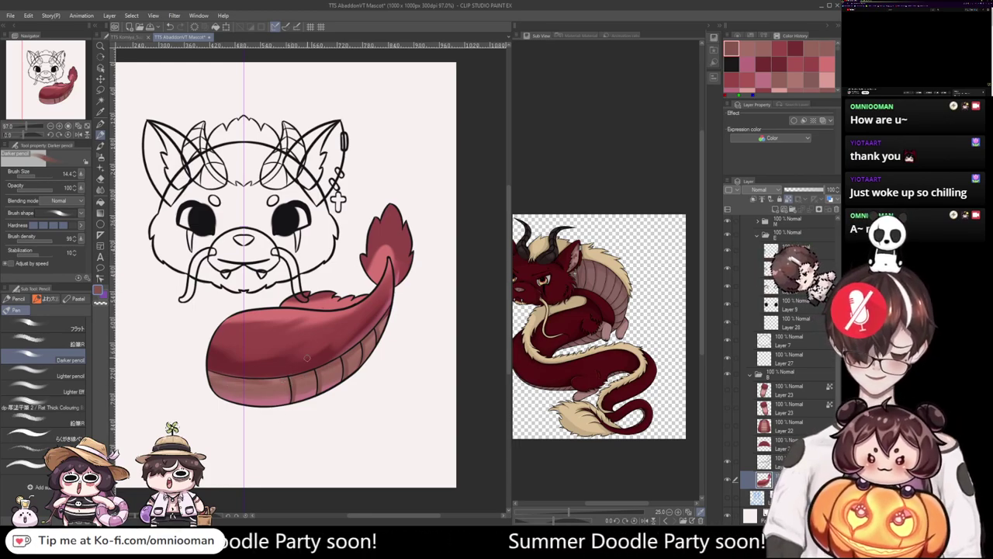
# Sample the cream fur color from the reference's tail and select the tail tuft and back fur on the tail's line art layer.
pyautogui.moveTo(360, 315); pyautogui.dragTo(328, 363)
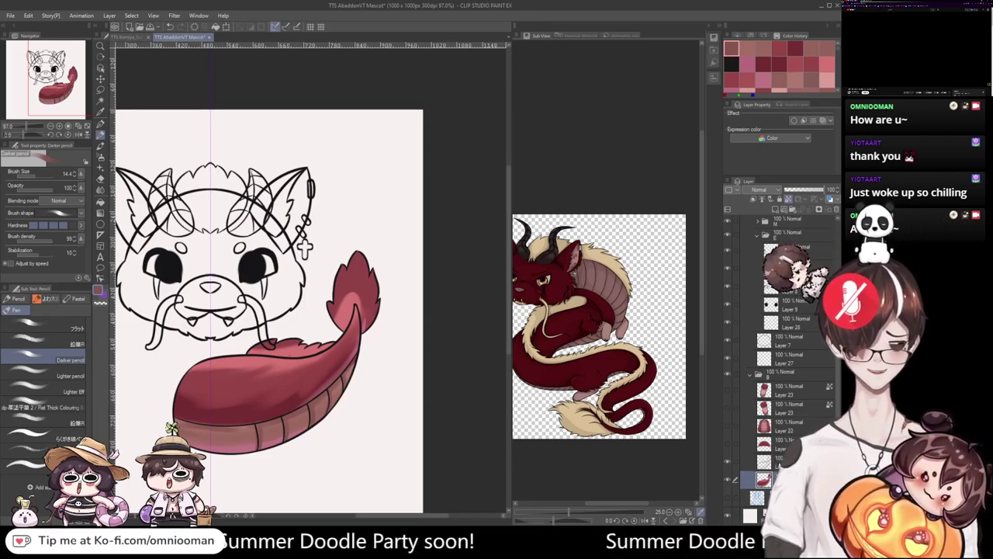
pyautogui.click(578, 417)
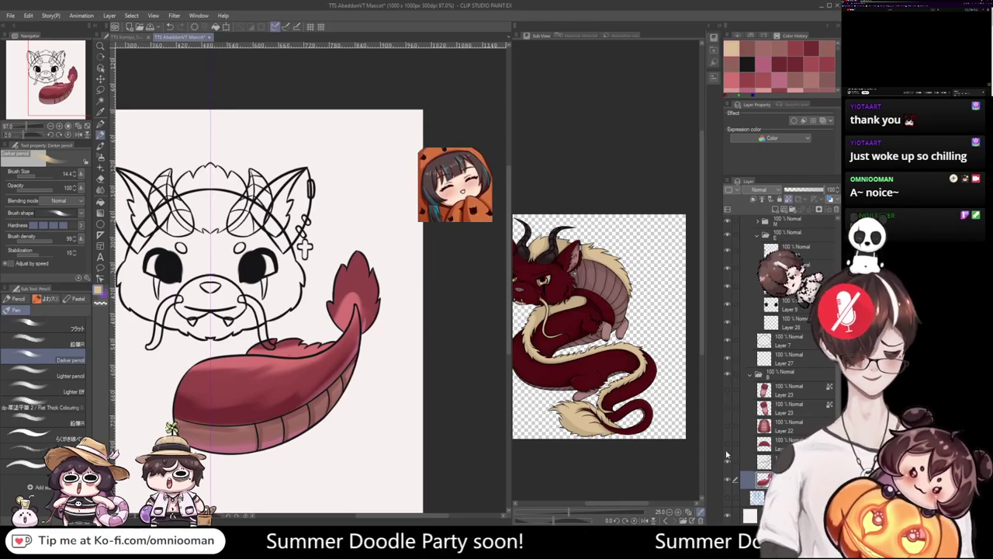
pyautogui.press('w')
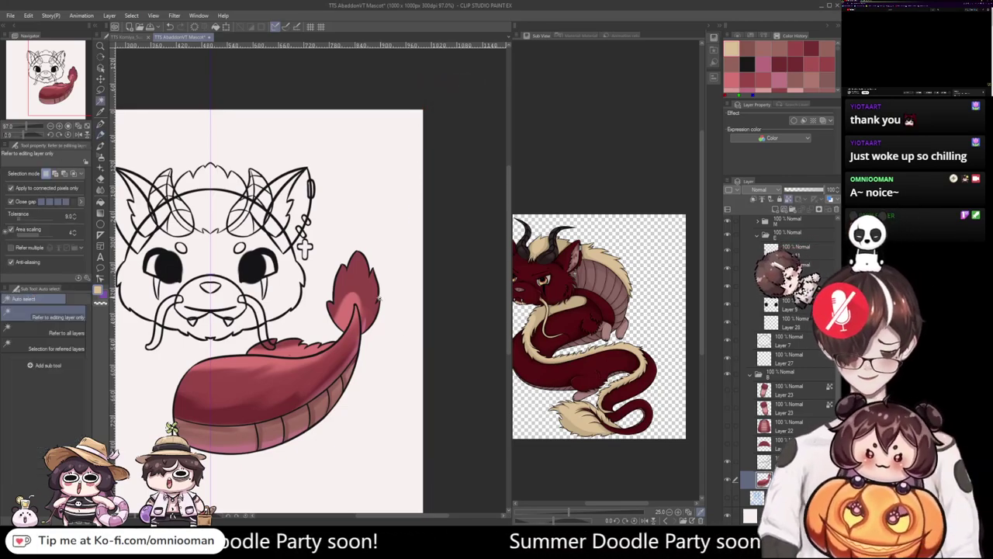
pyautogui.click(358, 292)
pyautogui.hotkey('ctrl', 'd')
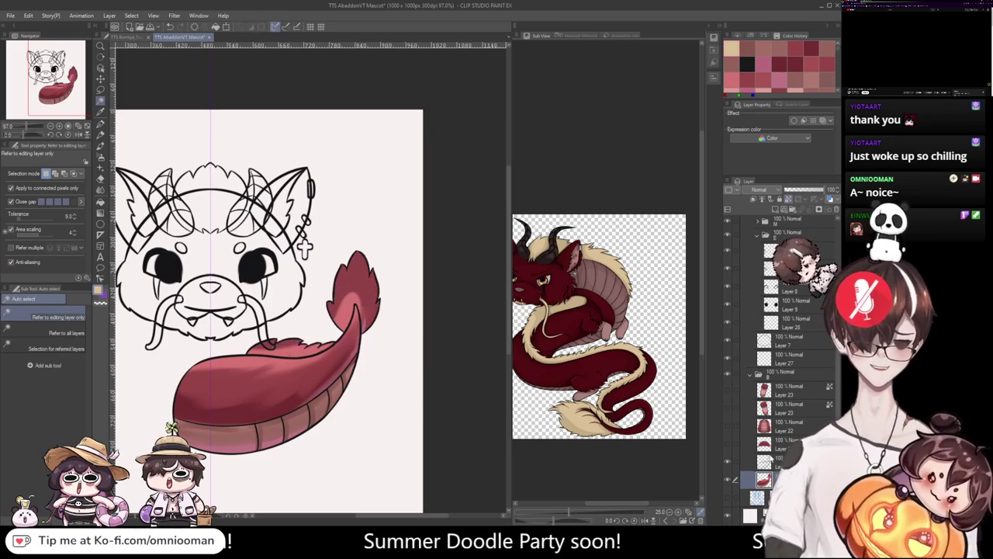
pyautogui.click(770, 448)
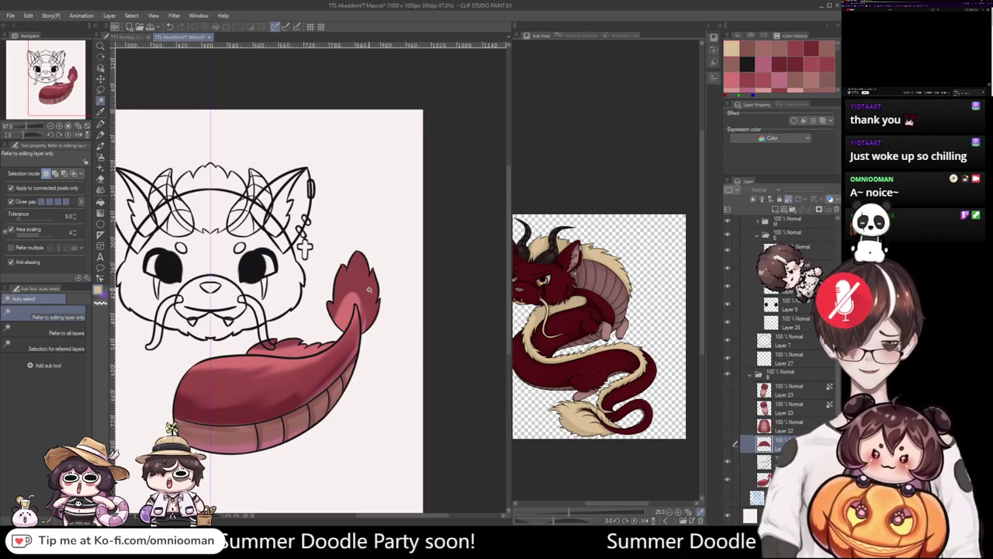
pyautogui.click(766, 461)
pyautogui.click(307, 326)
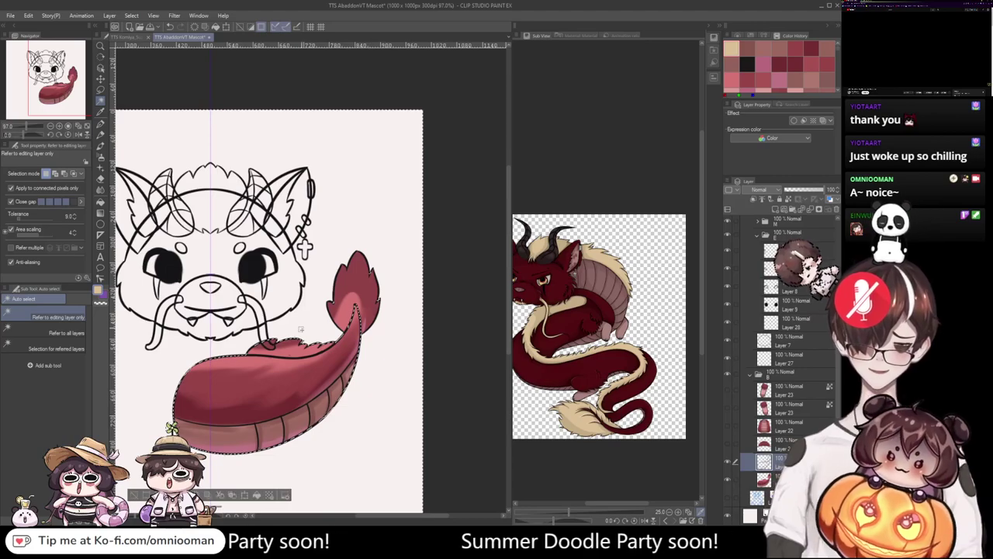
pyautogui.click(349, 289)
pyautogui.keyDown('shift'); pyautogui.click(263, 350); pyautogui.keyUp('shift')
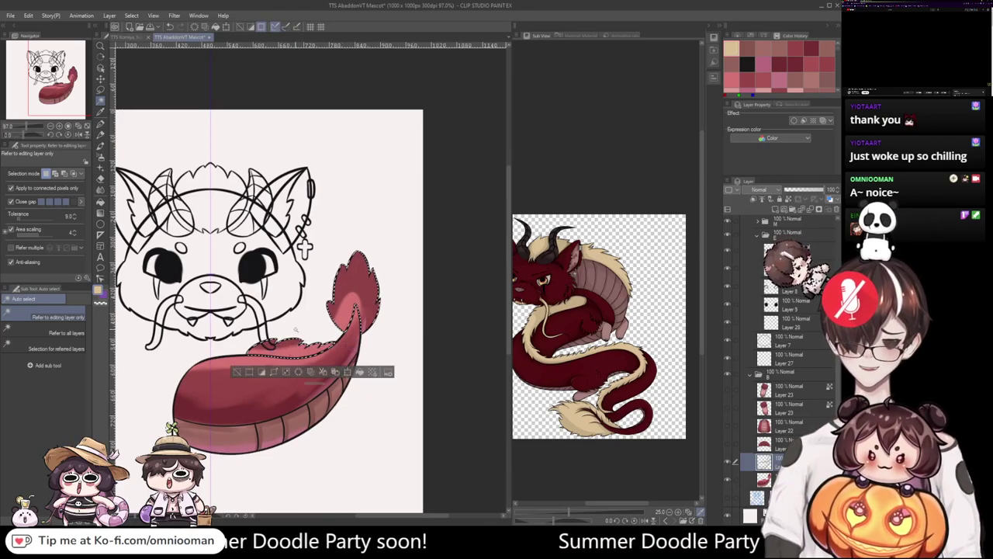
# Fill the selected tuft and back fur with cream on the tail's color layer using the large G-pen, and deselect.
pyautogui.click(767, 479)
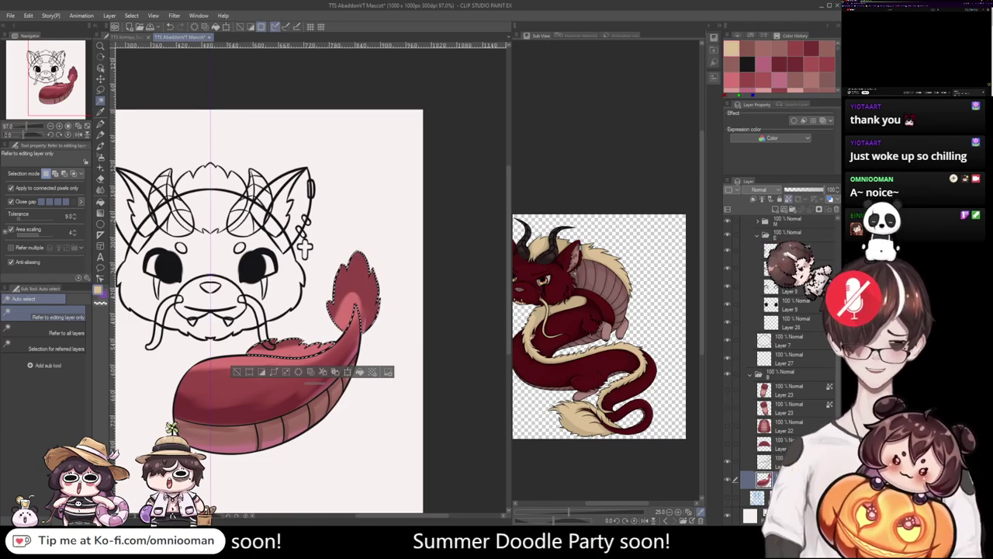
pyautogui.press('p')
pyautogui.moveTo(310, 323)
pyautogui.mouseDown()
pyautogui.moveTo(391, 260)
pyautogui.moveTo(351, 344)
pyautogui.moveTo(275, 344)
pyautogui.mouseUp()
pyautogui.hotkey('ctrl', 'd')
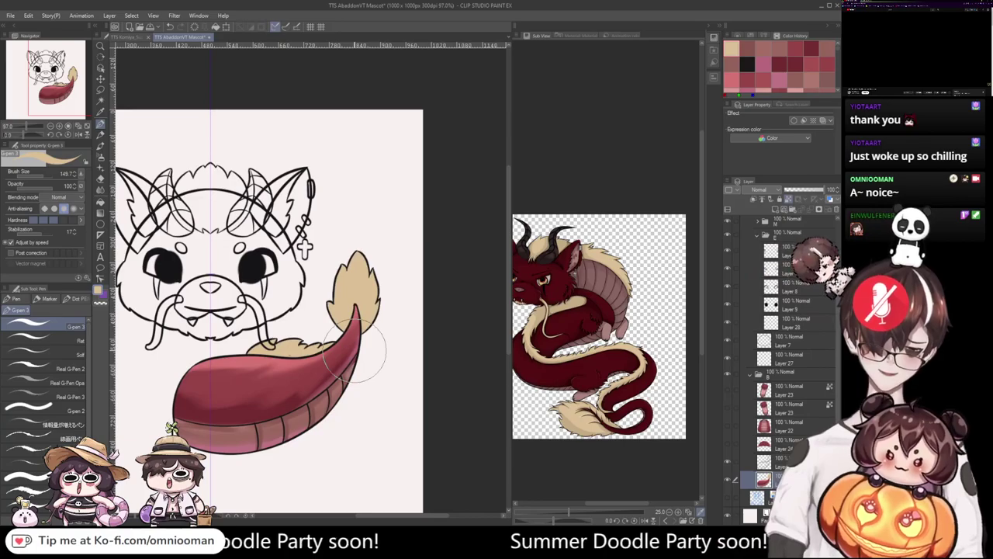
# Shade the outer side of the cream tail tuft with a darker tan using the G-pen at size 28.3.
pyautogui.scroll(3, 353, 353)
pyautogui.scroll(4, 355, 352)
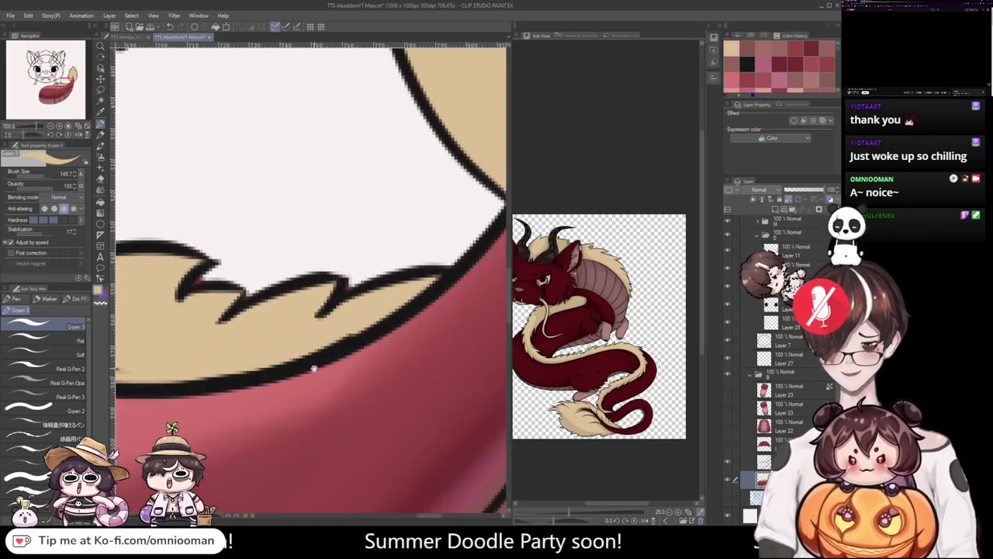
pyautogui.scroll(1, 267, 337)
pyautogui.scroll(-7, 268, 339)
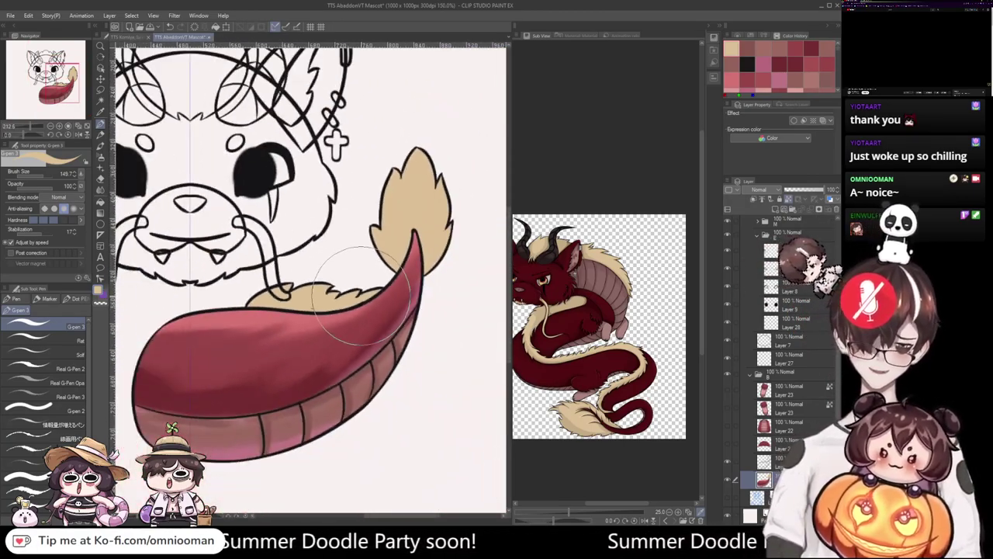
pyautogui.scroll(1, 366, 270)
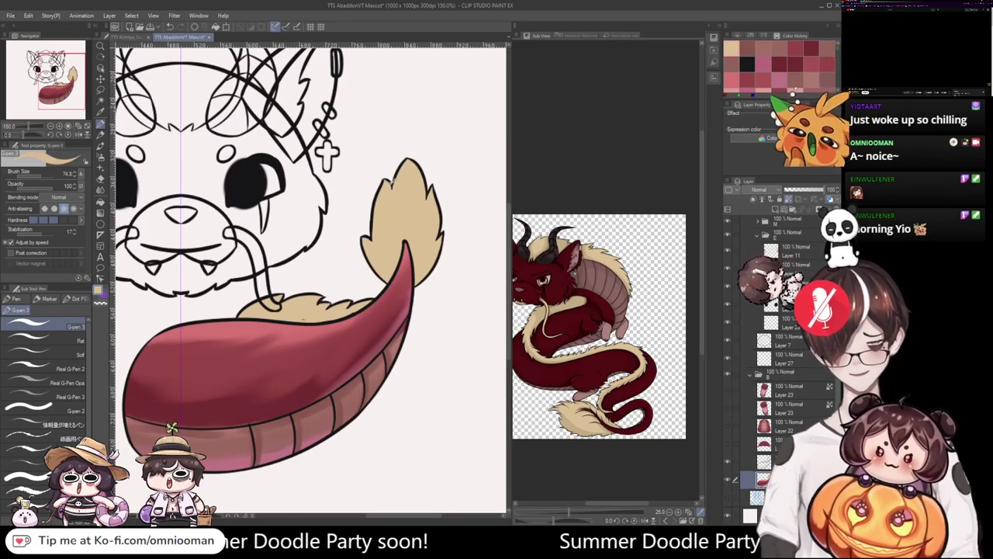
pyautogui.moveTo(414, 280); pyautogui.dragTo(355, 334)
pyautogui.press('p')
pyautogui.press('p')
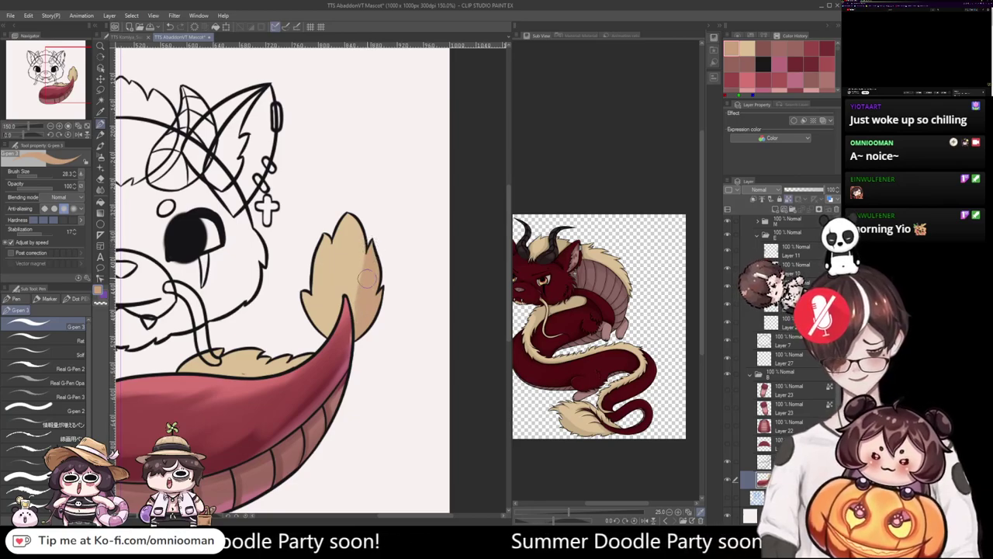
# Touch up the tail's narrow tip with reds sampled from the tail, reducing the G-pen to size 15.
pyautogui.keyDown('alt'); pyautogui.click(353, 306); pyautogui.keyUp('alt')
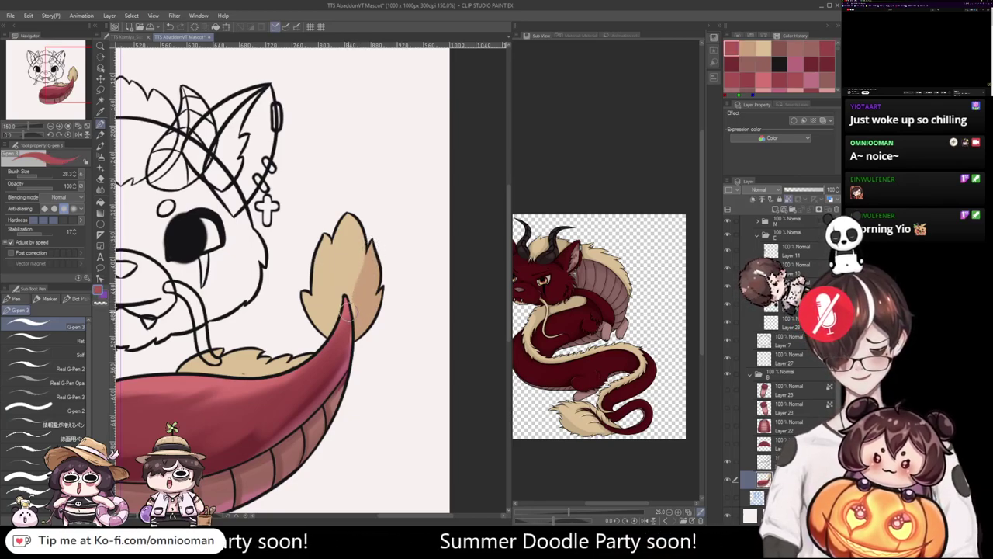
pyautogui.keyDown('alt'); pyautogui.click(342, 352); pyautogui.keyUp('alt')
pyautogui.moveTo(346, 315)
pyautogui.mouseDown()
pyautogui.moveTo(339, 358)
pyautogui.moveTo(350, 352)
pyautogui.mouseUp()
pyautogui.press('[')
pyautogui.press('[')
pyautogui.press('[')
pyautogui.press('[')
pyautogui.keyDown('alt'); pyautogui.click(346, 327); pyautogui.keyUp('alt')
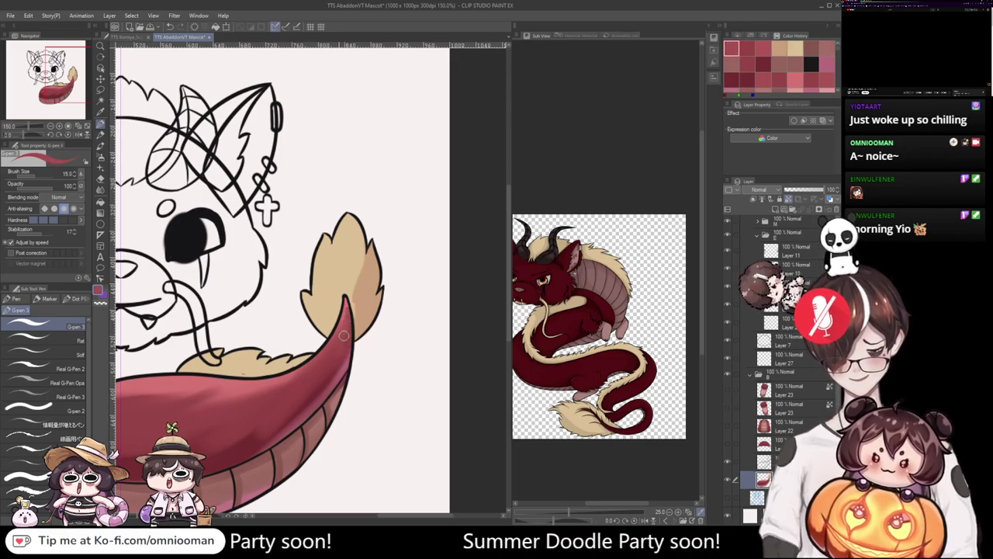
# Blend the reds from the tail's tip down its upper part using the Smooth watercolor brush at size 16.4.
pyautogui.press('b')
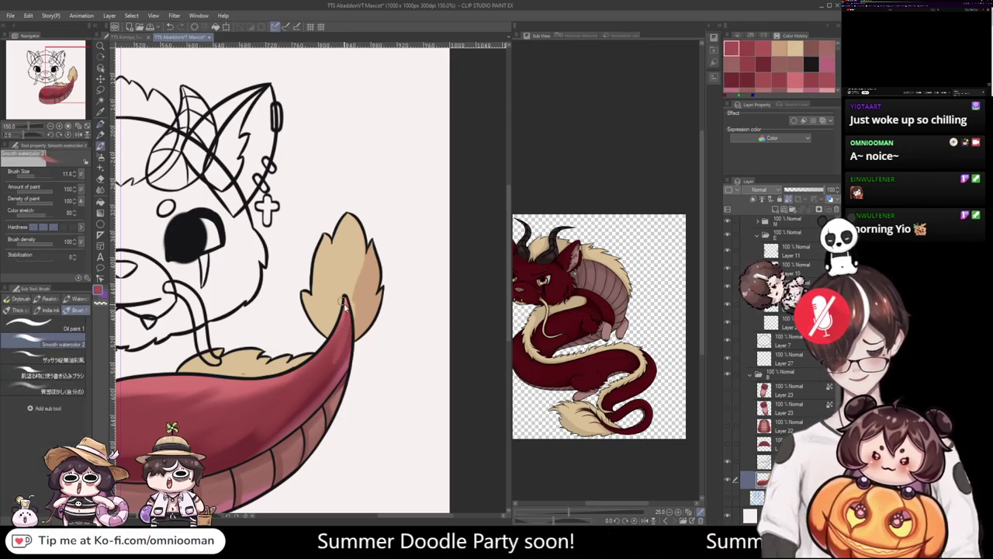
pyautogui.keyDown('alt'); pyautogui.click(317, 375); pyautogui.keyUp('alt')
pyautogui.moveTo(307, 387); pyautogui.dragTo(350, 322)
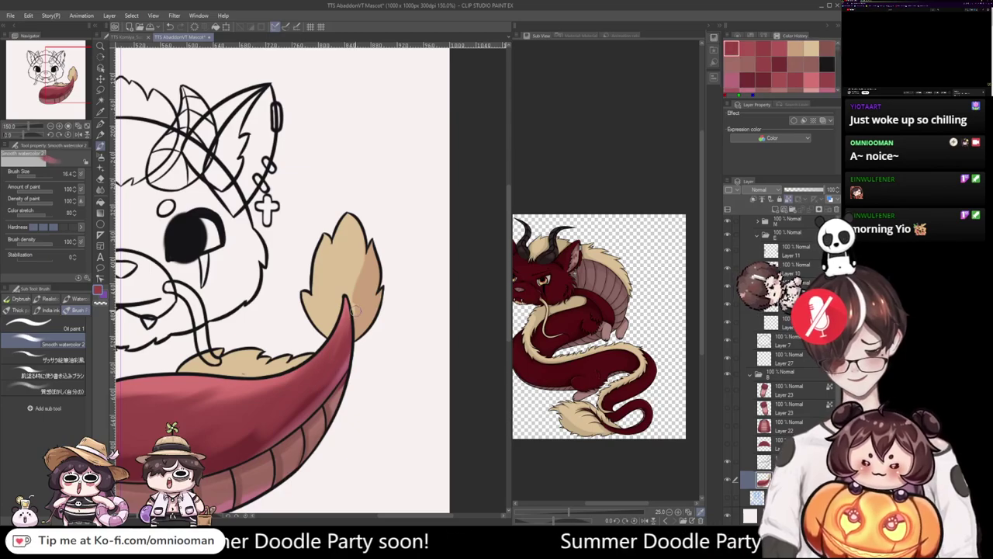
pyautogui.moveTo(260, 438); pyautogui.dragTo(322, 373)
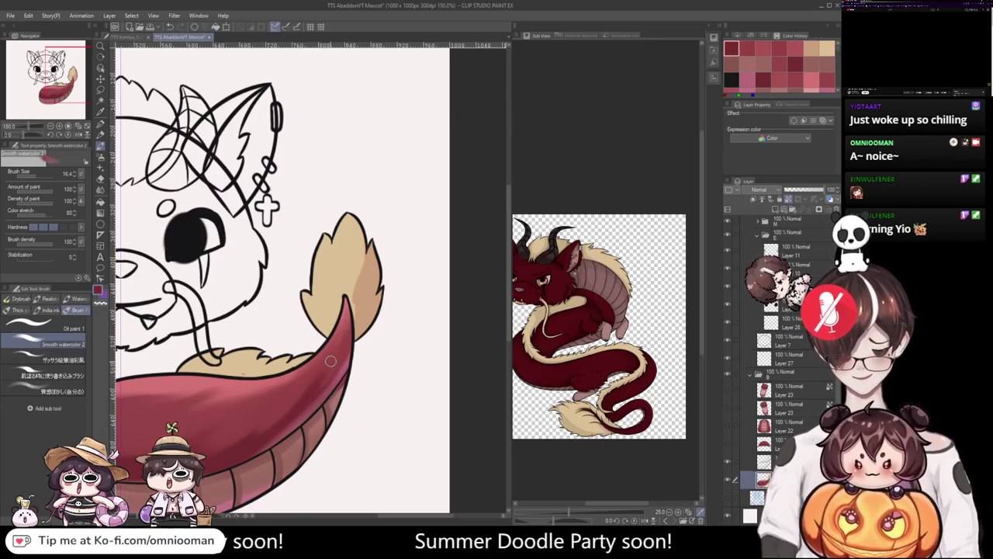
# Blend the sampled tan shade into the cream tail tuft around the tail's tip with the Smooth watercolor brush.
pyautogui.moveTo(348, 315)
pyautogui.mouseDown()
pyautogui.moveTo(382, 350)
pyautogui.moveTo(406, 299)
pyautogui.mouseUp()
pyautogui.moveTo(407, 349); pyautogui.dragTo(394, 265)
pyautogui.keyDown('alt'); pyautogui.click(398, 292); pyautogui.keyUp('alt')
pyautogui.moveTo(343, 336); pyautogui.dragTo(354, 362)
pyautogui.moveTo(282, 378)
pyautogui.mouseDown()
pyautogui.moveTo(305, 318)
pyautogui.moveTo(310, 346)
pyautogui.moveTo(331, 347)
pyautogui.mouseUp()
pyautogui.hotkey('ctrl', 'z')
# Smooth the transition between tan shadow and cream on the tuft's outer side with the Smooth watercolor brush at size 13.4.
pyautogui.press('b')
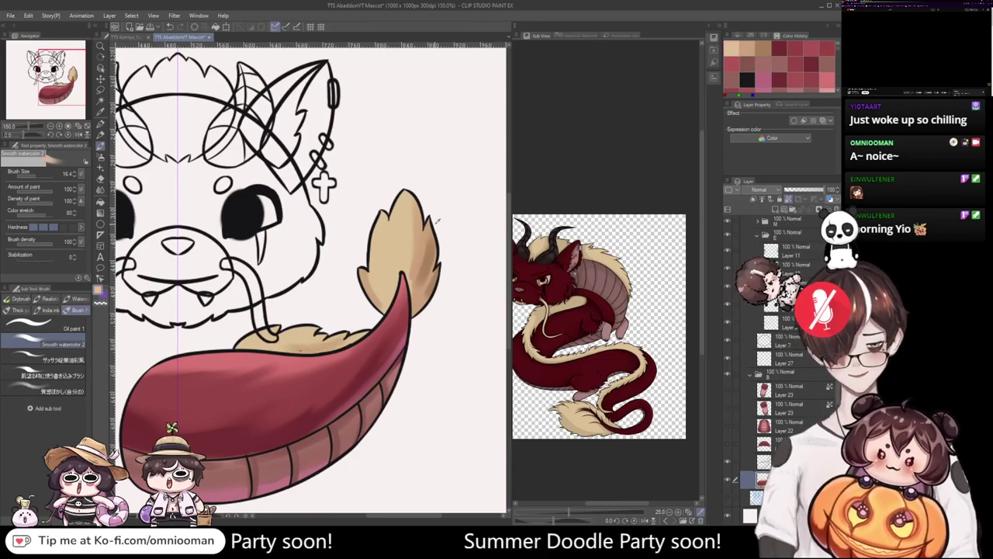
pyautogui.moveTo(426, 236); pyautogui.dragTo(425, 287)
pyautogui.hotkey('ctrl', 'z')
pyautogui.press('b')
pyautogui.press('[')
pyautogui.moveTo(423, 246); pyautogui.dragTo(424, 280)
pyautogui.hotkey('ctrl', 'z')
pyautogui.moveTo(427, 232); pyautogui.dragTo(425, 274)
pyautogui.moveTo(406, 205); pyautogui.dragTo(422, 294)
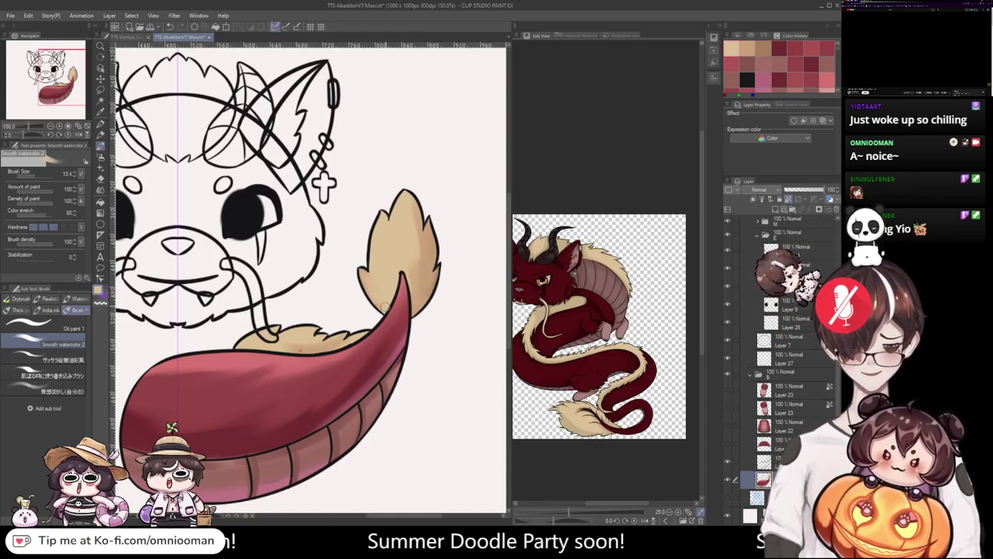
# Paint light cream highlight strokes into the tail tuft's inner side with the Darker pencil at size 11.6.
pyautogui.moveTo(387, 257)
pyautogui.mouseDown()
pyautogui.moveTo(387, 235)
pyautogui.moveTo(394, 294)
pyautogui.mouseUp()
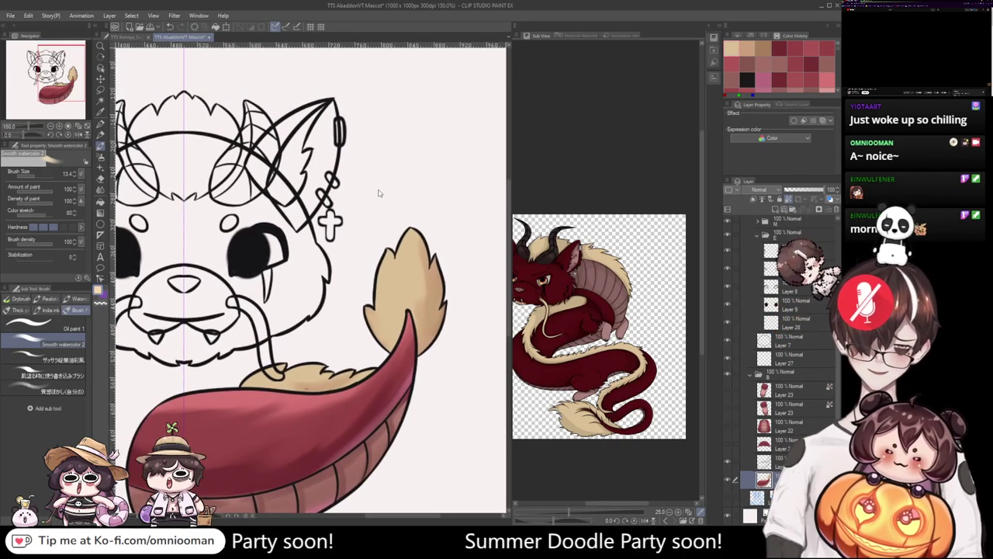
pyautogui.press('p')
pyautogui.press('p')
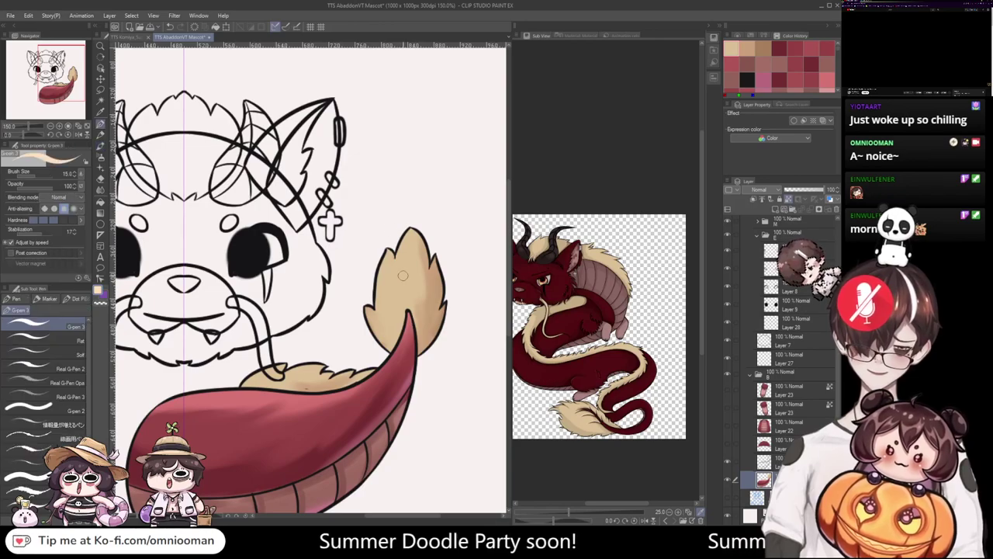
pyautogui.moveTo(392, 273); pyautogui.dragTo(331, 290)
pyautogui.moveTo(317, 321); pyautogui.dragTo(332, 270)
pyautogui.hotkey('ctrl', 'z')
pyautogui.moveTo(315, 320)
pyautogui.mouseDown()
pyautogui.moveTo(330, 265)
pyautogui.moveTo(335, 285)
pyautogui.moveTo(344, 253)
pyautogui.mouseUp()
# Add a light cream highlight strand along the tail tuft's outer edge with the Darker pencil.
pyautogui.press('[')
pyautogui.press('[')
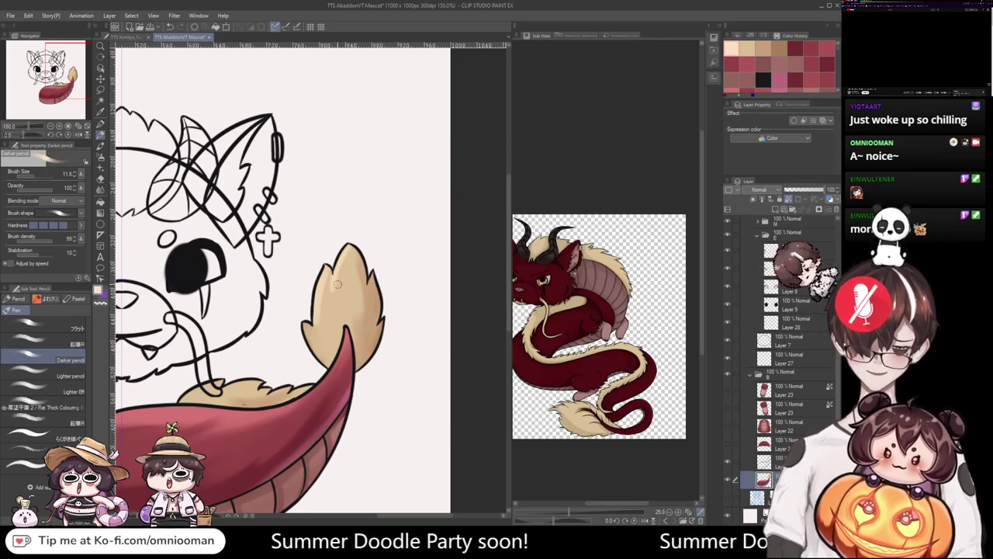
pyautogui.moveTo(376, 292); pyautogui.dragTo(380, 318)
pyautogui.hotkey('ctrl', 'z')
pyautogui.moveTo(374, 276); pyautogui.dragTo(378, 317)
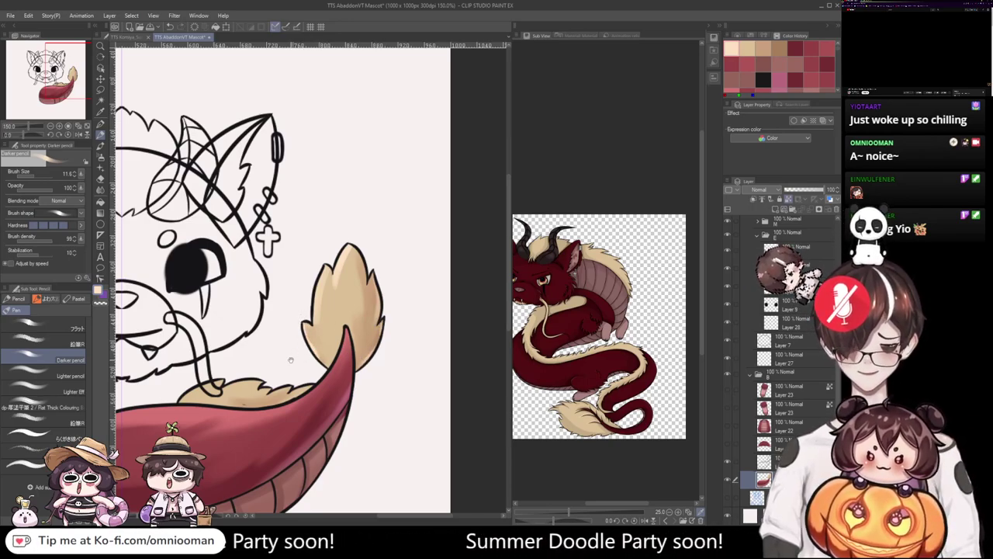
# Add strands in a color sampled from the back fur to the fur strip above the tail.
pyautogui.moveTo(297, 353); pyautogui.dragTo(353, 284)
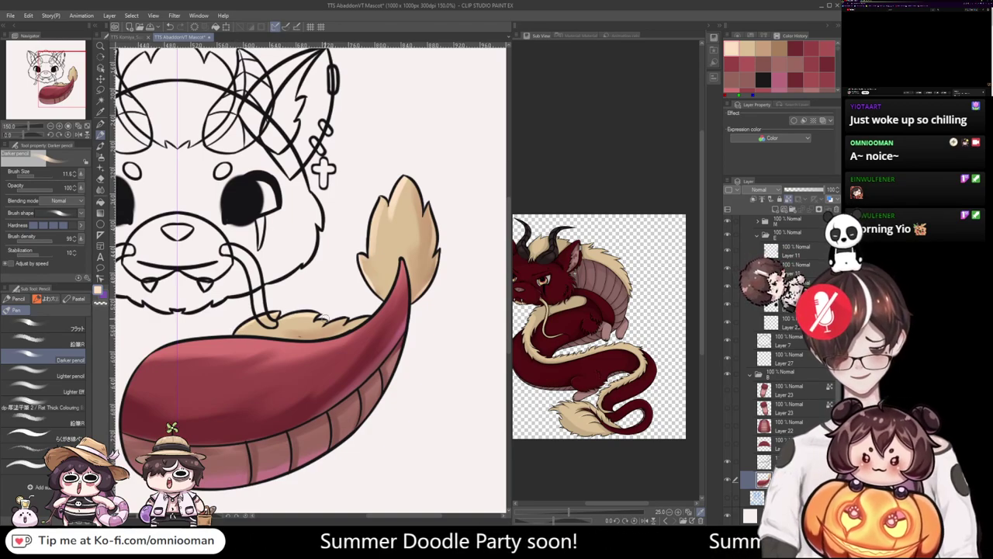
pyautogui.keyDown('alt'); pyautogui.click(329, 324); pyautogui.keyUp('alt')
pyautogui.moveTo(322, 320)
pyautogui.mouseDown()
pyautogui.moveTo(281, 326)
pyautogui.moveTo(274, 336)
pyautogui.moveTo(313, 327)
pyautogui.mouseUp()
pyautogui.keyDown('alt'); pyautogui.click(317, 325); pyautogui.keyUp('alt')
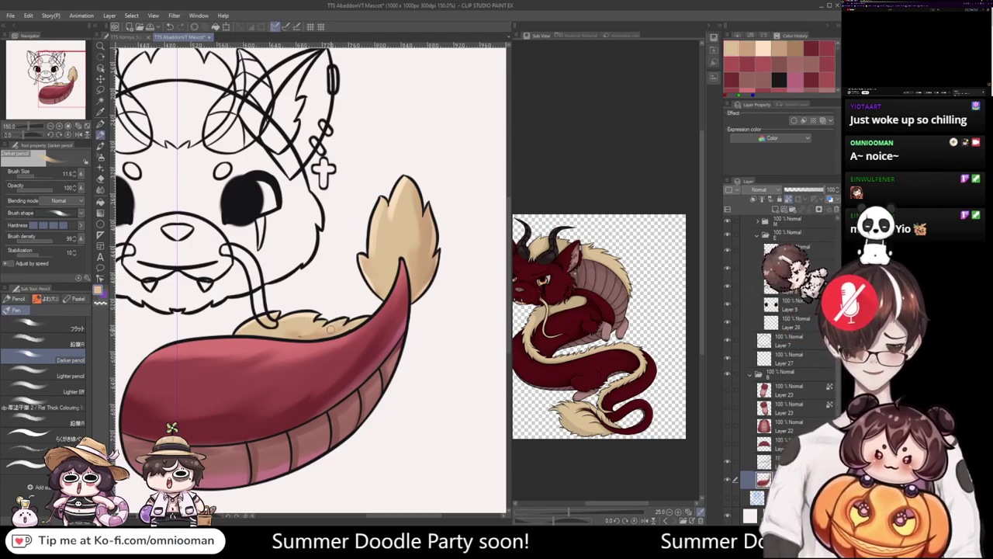
# Draw tan shadow strands into the tuft around the tail's tip, using tones sampled from the tuft.
pyautogui.keyDown('alt'); pyautogui.click(422, 232); pyautogui.keyUp('alt')
pyautogui.keyDown('alt'); pyautogui.click(419, 230); pyautogui.keyUp('alt')
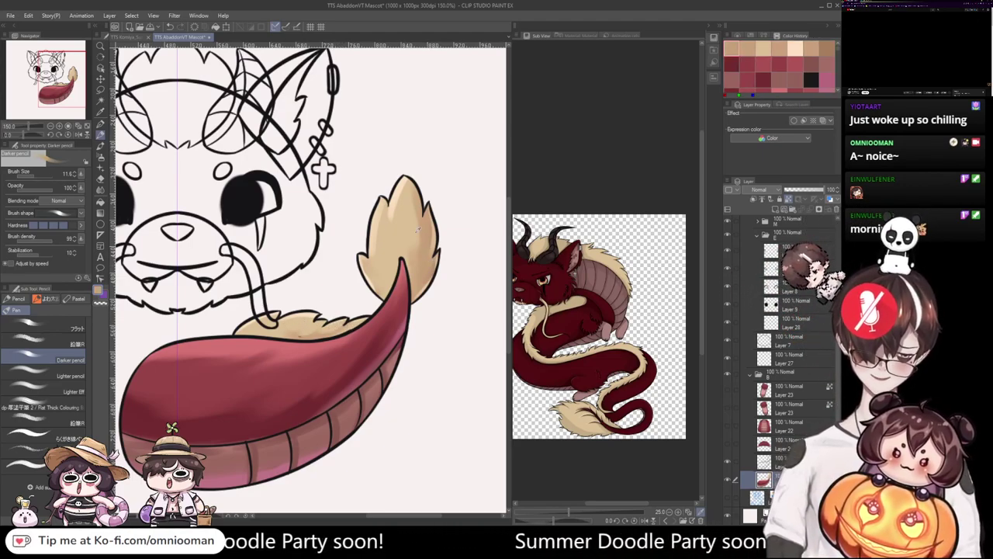
pyautogui.moveTo(407, 266); pyautogui.dragTo(414, 299)
pyautogui.hotkey('ctrl', 'z')
pyautogui.moveTo(405, 264); pyautogui.dragTo(414, 297)
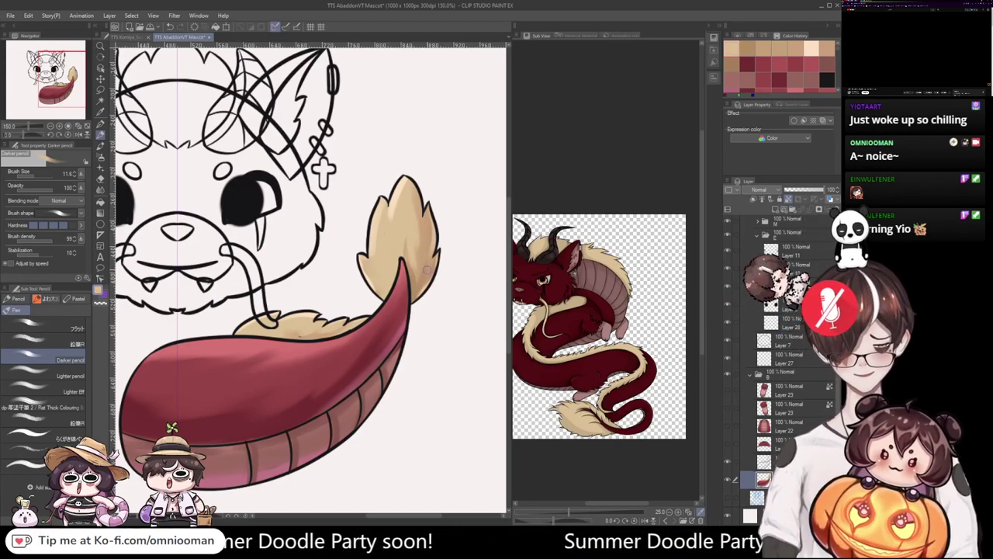
pyautogui.keyDown('alt'); pyautogui.click(419, 247); pyautogui.keyUp('alt')
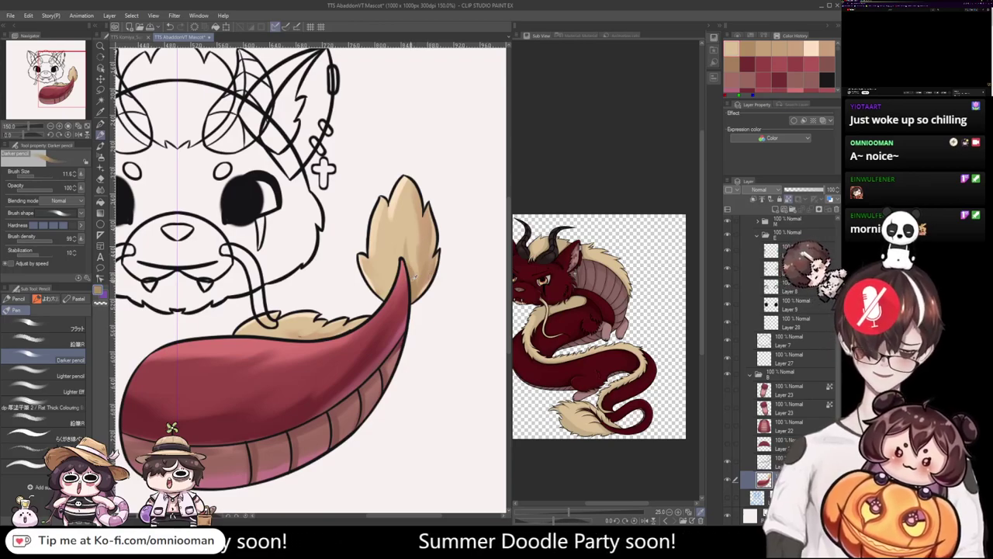
pyautogui.moveTo(382, 286); pyautogui.dragTo(378, 298)
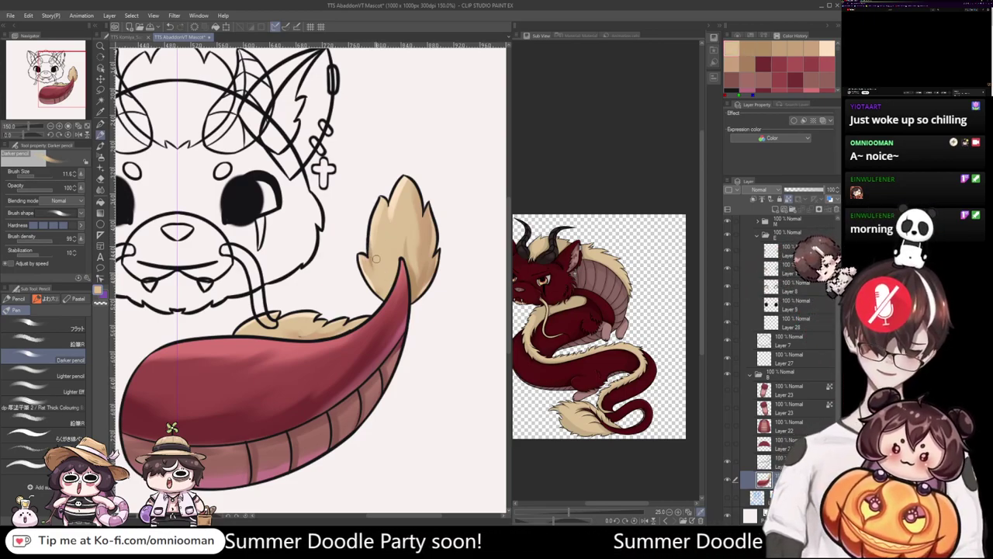
# Add light cream strands to the tuft's inner side with the Darker pencil.
pyautogui.click(381, 272)
pyautogui.moveTo(386, 217); pyautogui.dragTo(394, 245)
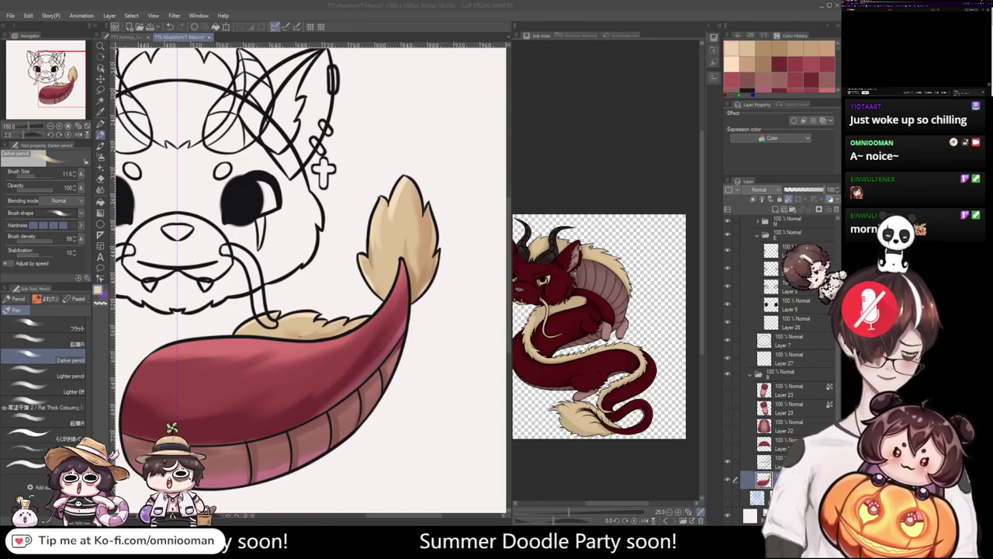
pyautogui.moveTo(423, 276)
pyautogui.mouseDown()
pyautogui.moveTo(460, 276)
pyautogui.moveTo(441, 276)
pyautogui.mouseUp()
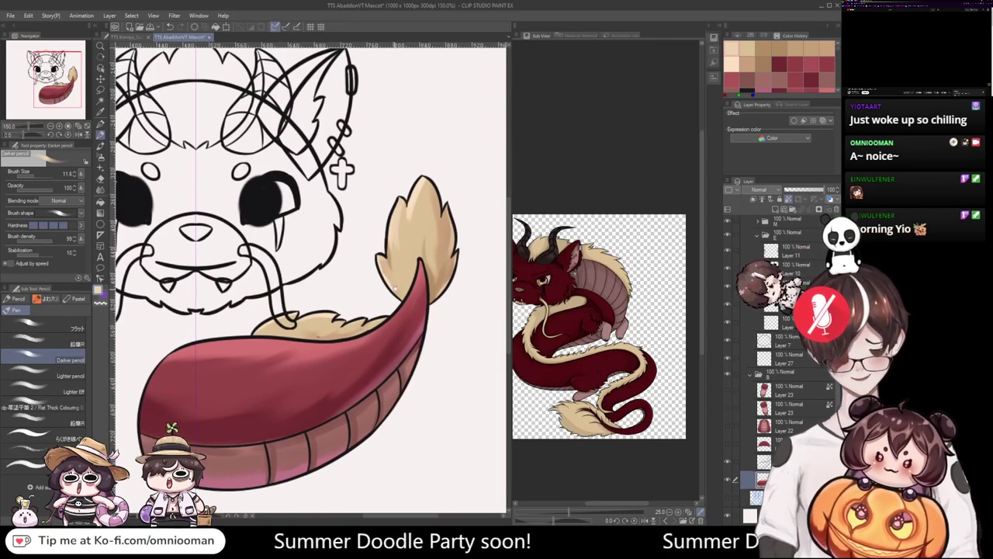
pyautogui.keyDown('alt'); pyautogui.click(441, 276); pyautogui.keyUp('alt')
pyautogui.moveTo(264, 335); pyautogui.dragTo(346, 327)
pyautogui.hotkey('ctrl', 'z')
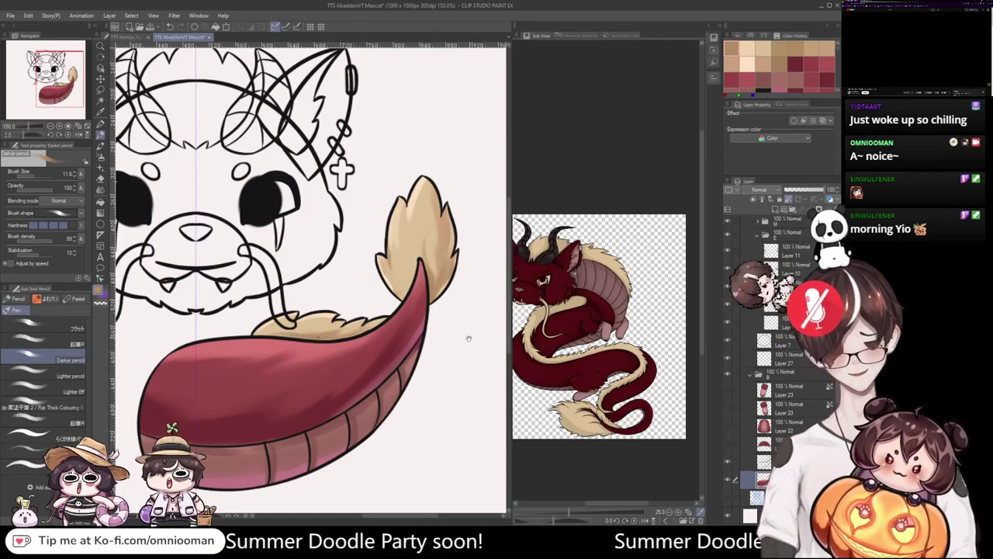
# Merge the layer above the tail's color layer down into it.
pyautogui.moveTo(471, 334); pyautogui.dragTo(463, 330)
pyautogui.click(786, 462)
pyautogui.hotkey('ctrl', 'e')
# Smudge the edge between the red tail and its belly plates into rough fur tufts with the Finger tip blend tool.
pyautogui.moveTo(374, 374)
pyautogui.mouseDown()
pyautogui.moveTo(354, 360)
pyautogui.moveTo(370, 390)
pyautogui.mouseUp()
pyautogui.press('j')
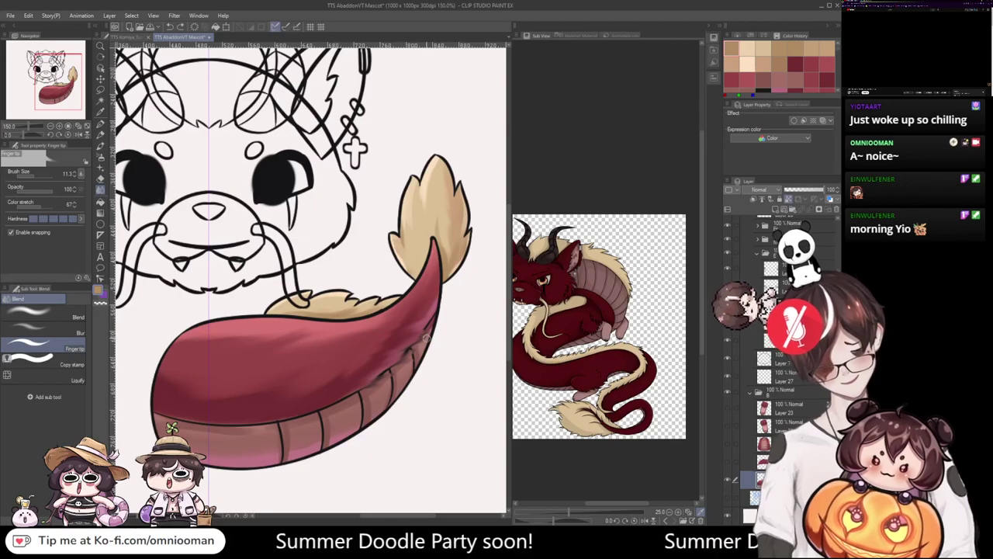
pyautogui.moveTo(419, 314)
pyautogui.mouseDown()
pyautogui.moveTo(371, 354)
pyautogui.moveTo(421, 304)
pyautogui.mouseUp()
pyautogui.moveTo(312, 407)
pyautogui.mouseDown()
pyautogui.moveTo(363, 397)
pyautogui.moveTo(333, 397)
pyautogui.moveTo(399, 377)
pyautogui.moveTo(391, 377)
pyautogui.moveTo(416, 353)
pyautogui.moveTo(441, 367)
pyautogui.moveTo(346, 412)
pyautogui.moveTo(295, 394)
pyautogui.mouseUp()
pyautogui.scroll(-6, 416, 357)
pyautogui.press('r')
pyautogui.scroll(4, 294, 391)
pyautogui.press('b')
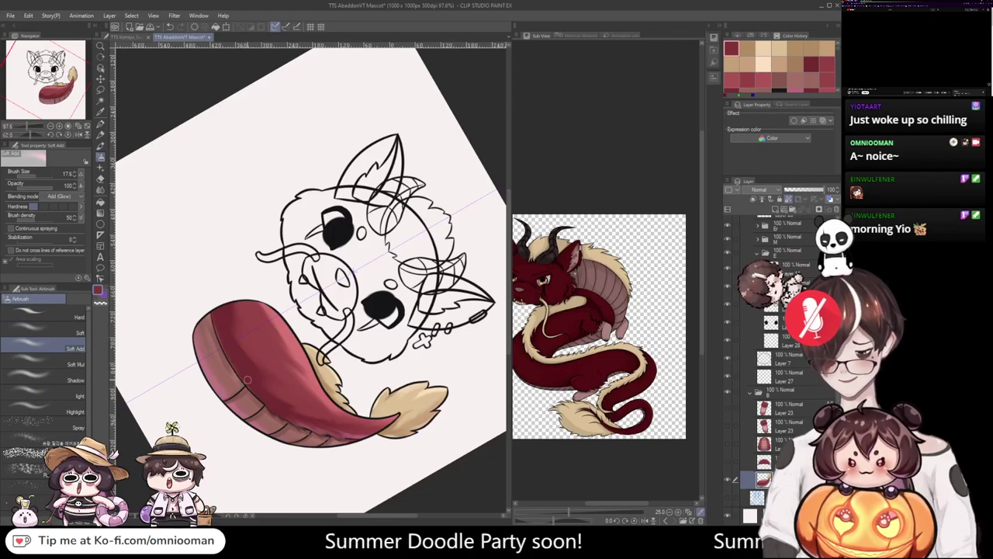
pyautogui.press('j')
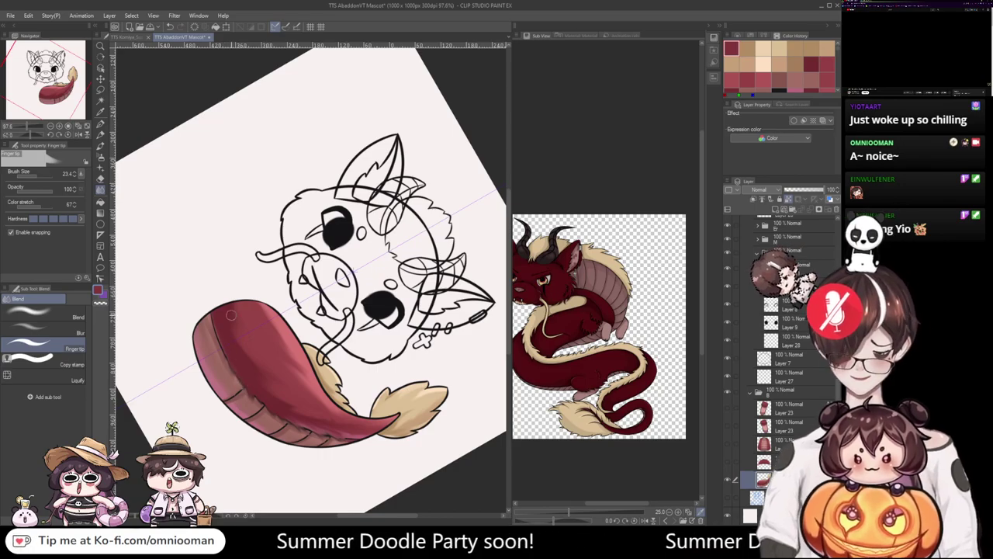
# Draw a dark outline along the smudged fur edge near the tail's tip with the Darker pencil at size 2.2.
pyautogui.scroll(-2, 231, 315)
pyautogui.press('r')
pyautogui.moveTo(271, 371)
pyautogui.mouseDown()
pyautogui.moveTo(231, 339)
pyautogui.moveTo(256, 337)
pyautogui.mouseUp()
pyautogui.scroll(4, 231, 339)
pyautogui.press('p')
pyautogui.press('p')
pyautogui.scroll(3, 231, 333)
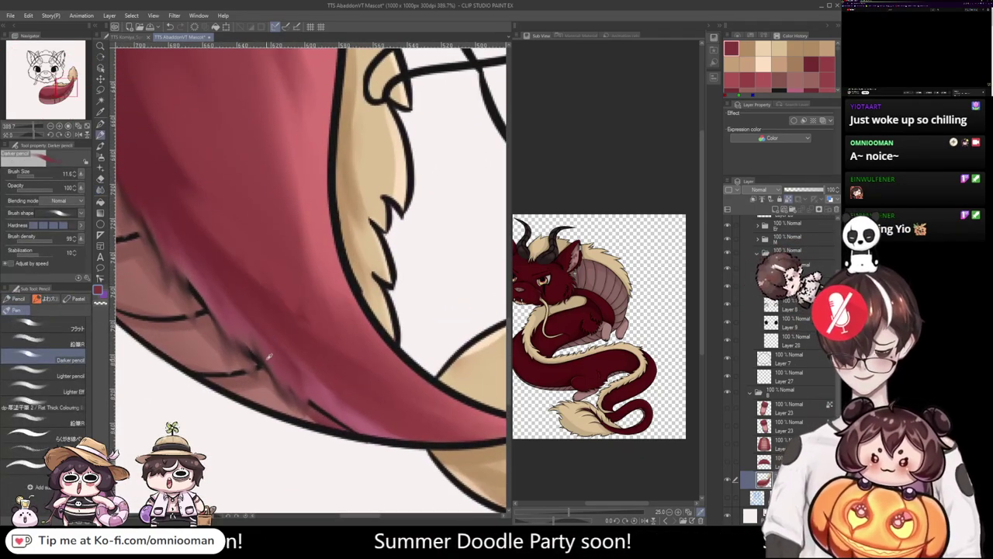
pyautogui.keyDown('alt'); pyautogui.click(272, 347); pyautogui.keyUp('alt')
pyautogui.keyDown('alt'); pyautogui.click(299, 351); pyautogui.keyUp('alt')
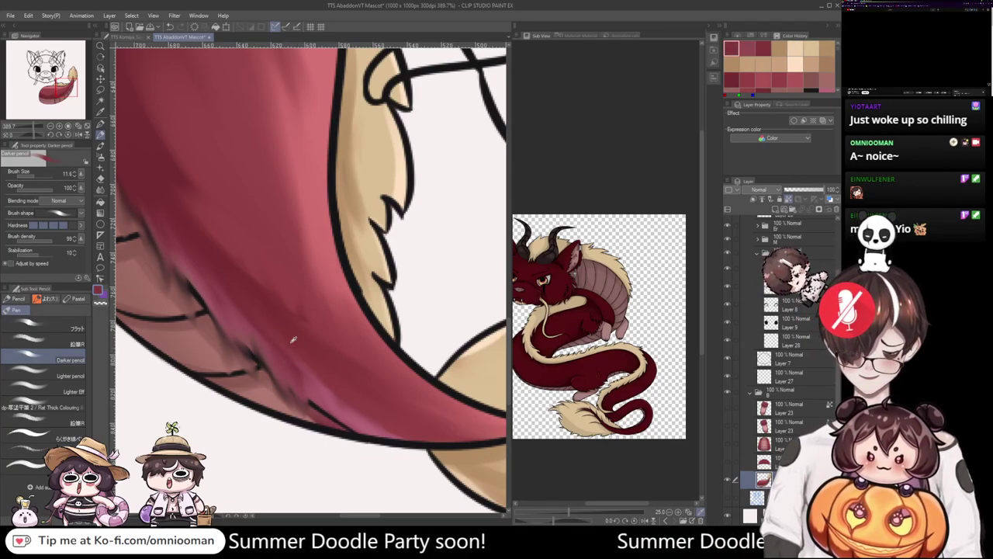
pyautogui.press('[')
pyautogui.press('[')
pyautogui.press('[')
pyautogui.press('[')
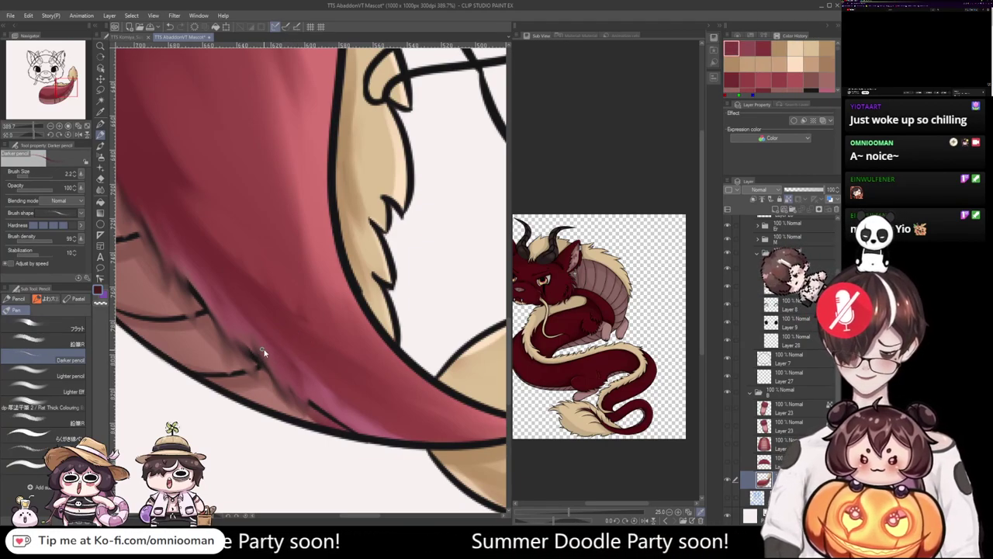
pyautogui.moveTo(256, 351)
pyautogui.mouseDown()
pyautogui.moveTo(299, 388)
pyautogui.moveTo(260, 353)
pyautogui.moveTo(265, 373)
pyautogui.moveTo(279, 376)
pyautogui.moveTo(256, 349)
pyautogui.moveTo(304, 401)
pyautogui.moveTo(294, 404)
pyautogui.moveTo(299, 391)
pyautogui.moveTo(305, 408)
pyautogui.moveTo(365, 424)
pyautogui.moveTo(297, 367)
pyautogui.moveTo(298, 380)
pyautogui.moveTo(297, 356)
pyautogui.moveTo(325, 409)
pyautogui.mouseUp()
# Paint fur spikes over the belly-plate edge near the tail's tip in sampled tail colors, with the Darker pencil at size 4.8.
pyautogui.keyDown('alt'); pyautogui.click(296, 362); pyautogui.keyUp('alt')
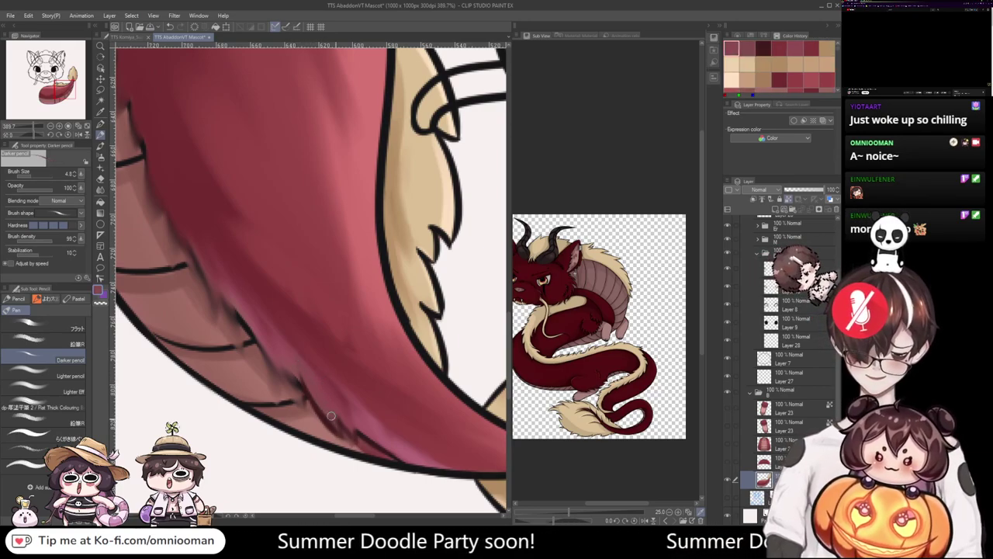
pyautogui.moveTo(297, 333)
pyautogui.mouseDown()
pyautogui.moveTo(316, 386)
pyautogui.moveTo(297, 324)
pyautogui.moveTo(310, 383)
pyautogui.moveTo(289, 349)
pyautogui.moveTo(318, 397)
pyautogui.moveTo(287, 372)
pyautogui.moveTo(302, 403)
pyautogui.mouseUp()
pyautogui.keyDown('alt'); pyautogui.click(326, 411); pyautogui.keyUp('alt')
pyautogui.keyDown('alt'); pyautogui.click(308, 390); pyautogui.keyUp('alt')
pyautogui.keyDown('alt'); pyautogui.click(273, 330); pyautogui.keyUp('alt')
pyautogui.moveTo(279, 365); pyautogui.dragTo(297, 399)
pyautogui.moveTo(282, 343); pyautogui.dragTo(301, 412)
# Extend the spiky fur edge up from the tail's tip over the next belly plates, alternating sampled reds and dark tones.
pyautogui.keyDown('alt'); pyautogui.click(302, 399); pyautogui.keyUp('alt')
pyautogui.moveTo(227, 310)
pyautogui.mouseDown()
pyautogui.moveTo(279, 376)
pyautogui.moveTo(298, 435)
pyautogui.moveTo(327, 440)
pyautogui.mouseUp()
pyautogui.keyDown('alt'); pyautogui.click(299, 436); pyautogui.keyUp('alt')
pyautogui.keyDown('alt'); pyautogui.click(324, 413); pyautogui.keyUp('alt')
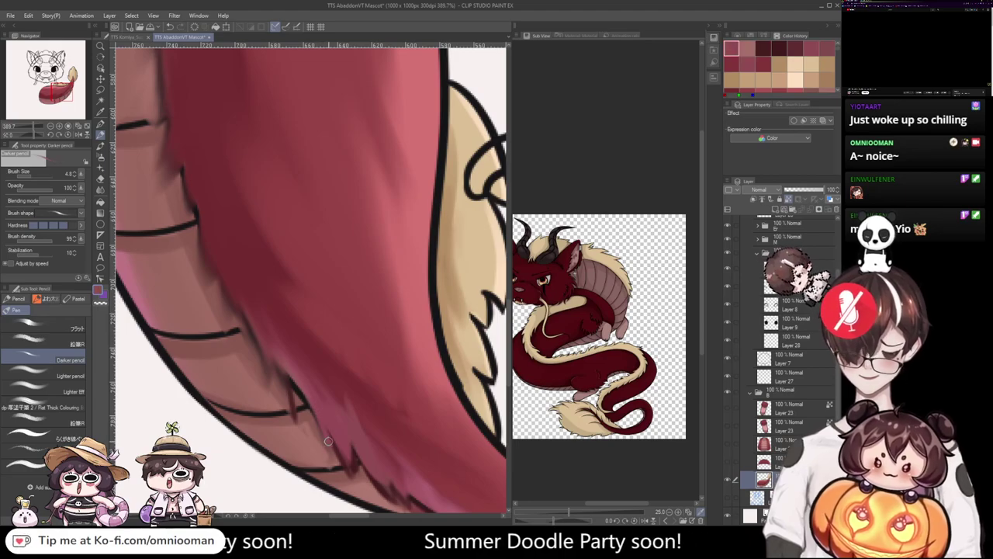
pyautogui.keyDown('alt'); pyautogui.click(313, 408); pyautogui.keyUp('alt')
pyautogui.keyDown('alt'); pyautogui.click(308, 398); pyautogui.keyUp('alt')
pyautogui.moveTo(308, 398)
pyautogui.mouseDown()
pyautogui.moveTo(329, 455)
pyautogui.moveTo(335, 424)
pyautogui.moveTo(352, 452)
pyautogui.mouseUp()
pyautogui.moveTo(325, 372)
pyautogui.mouseDown()
pyautogui.moveTo(357, 453)
pyautogui.moveTo(338, 379)
pyautogui.moveTo(304, 413)
pyautogui.mouseUp()
pyautogui.moveTo(292, 358); pyautogui.dragTo(282, 401)
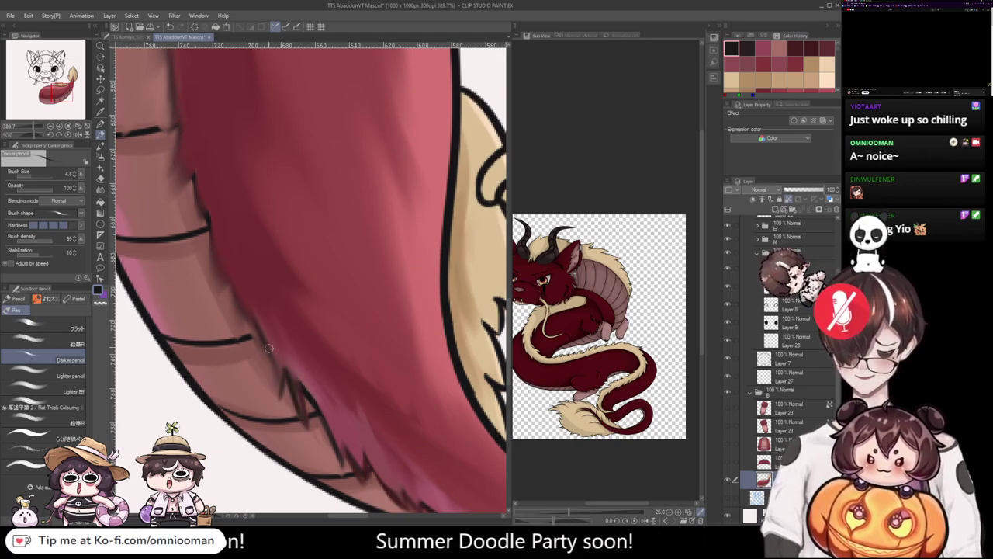
# Outline and fill the fur spikes along the middle belly plates with sampled dark and deep red tones.
pyautogui.moveTo(261, 337); pyautogui.dragTo(276, 402)
pyautogui.hotkey('ctrl', 'z')
pyautogui.keyDown('alt'); pyautogui.click(275, 341); pyautogui.keyUp('alt')
pyautogui.moveTo(263, 335)
pyautogui.mouseDown()
pyautogui.moveTo(281, 396)
pyautogui.moveTo(278, 370)
pyautogui.mouseUp()
pyautogui.moveTo(238, 255)
pyautogui.mouseDown()
pyautogui.moveTo(305, 396)
pyautogui.moveTo(296, 374)
pyautogui.moveTo(277, 394)
pyautogui.mouseUp()
pyautogui.keyDown('alt'); pyautogui.click(274, 339); pyautogui.keyUp('alt')
pyautogui.keyDown('alt'); pyautogui.click(294, 377); pyautogui.keyUp('alt')
pyautogui.keyDown('alt'); pyautogui.click(293, 377); pyautogui.keyUp('alt')
pyautogui.keyDown('alt'); pyautogui.click(322, 439); pyautogui.keyUp('alt')
pyautogui.moveTo(273, 343)
pyautogui.mouseDown()
pyautogui.moveTo(283, 392)
pyautogui.moveTo(290, 372)
pyautogui.mouseUp()
pyautogui.keyDown('alt'); pyautogui.click(285, 339); pyautogui.keyUp('alt')
pyautogui.moveTo(274, 318); pyautogui.dragTo(284, 386)
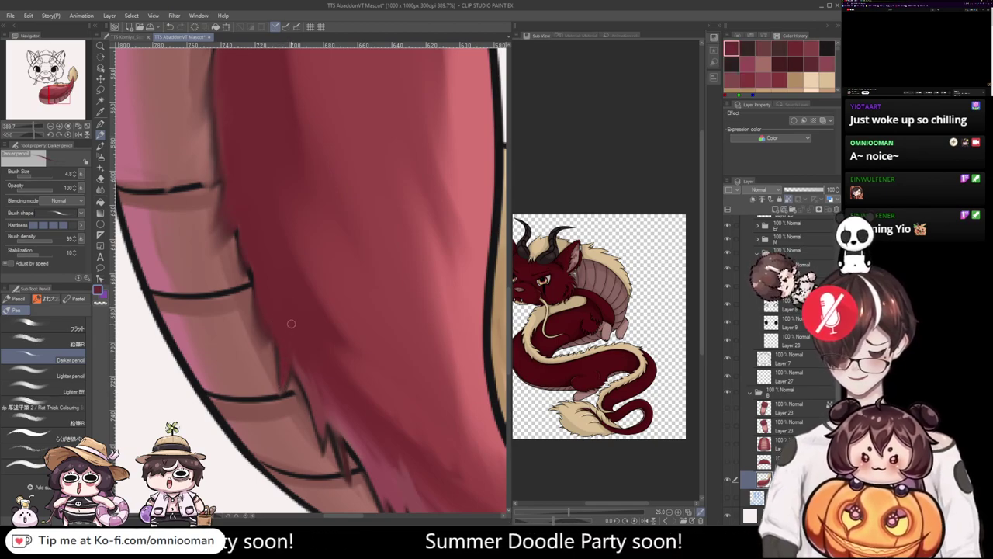
# Blend red strokes down into the middle fur spikes and redraw their edge toward the next plate line up.
pyautogui.moveTo(293, 316); pyautogui.dragTo(324, 418)
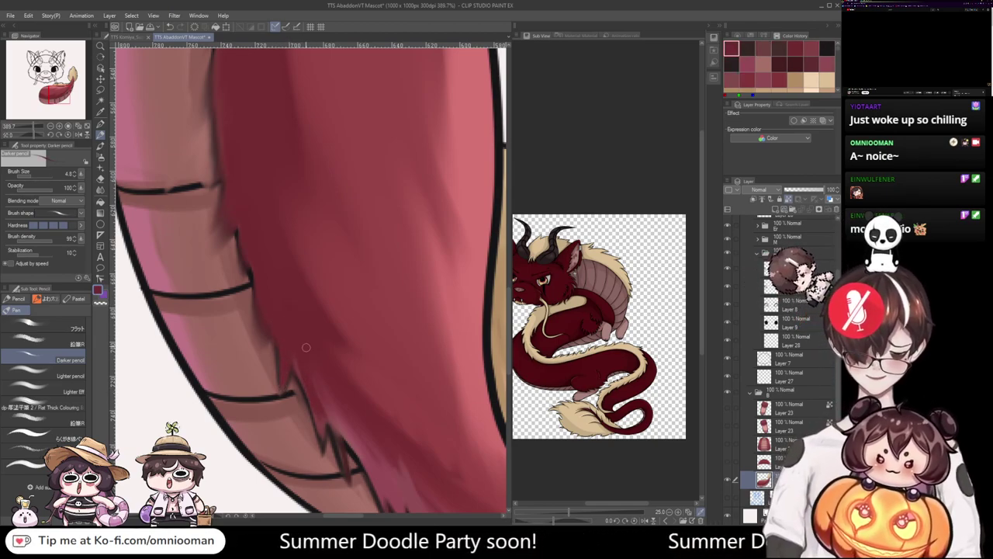
pyautogui.moveTo(309, 357); pyautogui.dragTo(338, 426)
pyautogui.keyDown('alt'); pyautogui.click(334, 408); pyautogui.keyUp('alt')
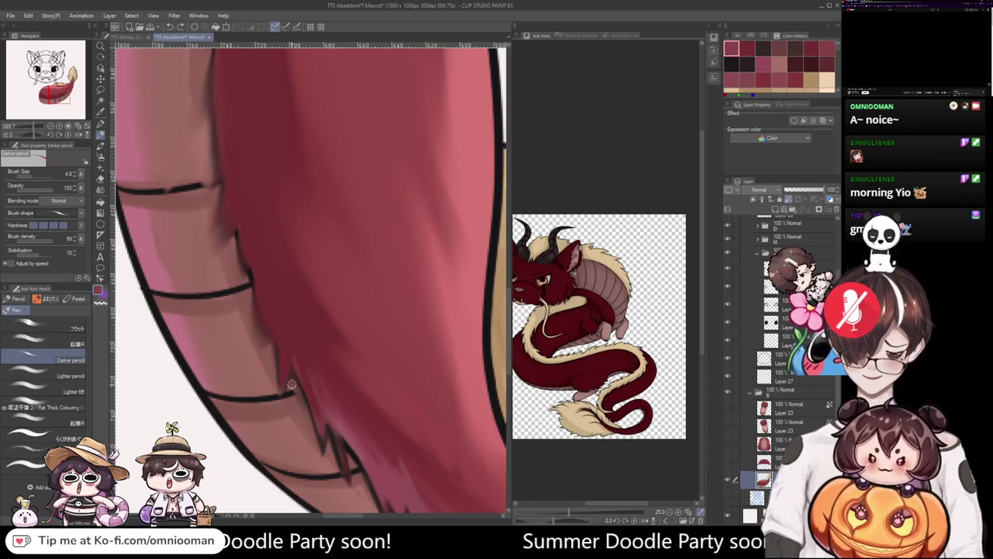
pyautogui.moveTo(281, 393); pyautogui.dragTo(288, 351)
pyautogui.moveTo(282, 389); pyautogui.dragTo(277, 318)
pyautogui.hotkey('ctrl', 'z')
pyautogui.moveTo(251, 272)
pyautogui.mouseDown()
pyautogui.moveTo(273, 315)
pyautogui.moveTo(281, 397)
pyautogui.moveTo(291, 379)
pyautogui.mouseUp()
# Draw and outline fur spikes between the two plate lines nearest the tail's base, using sampled deep red and dark tones.
pyautogui.keyDown('alt'); pyautogui.click(270, 329); pyautogui.keyUp('alt')
pyautogui.moveTo(271, 305); pyautogui.dragTo(265, 364)
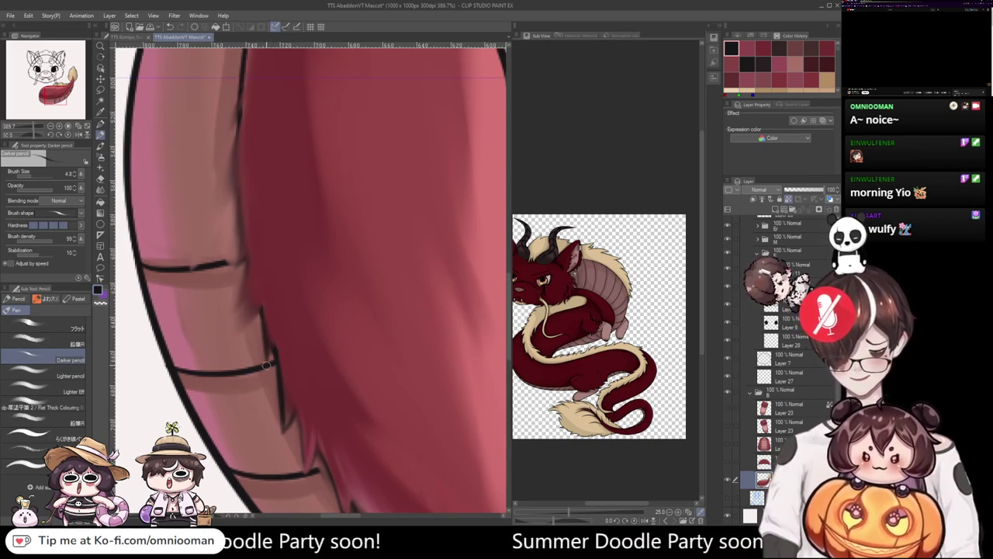
pyautogui.keyDown('alt'); pyautogui.click(277, 311); pyautogui.keyUp('alt')
pyautogui.moveTo(266, 312); pyautogui.dragTo(270, 350)
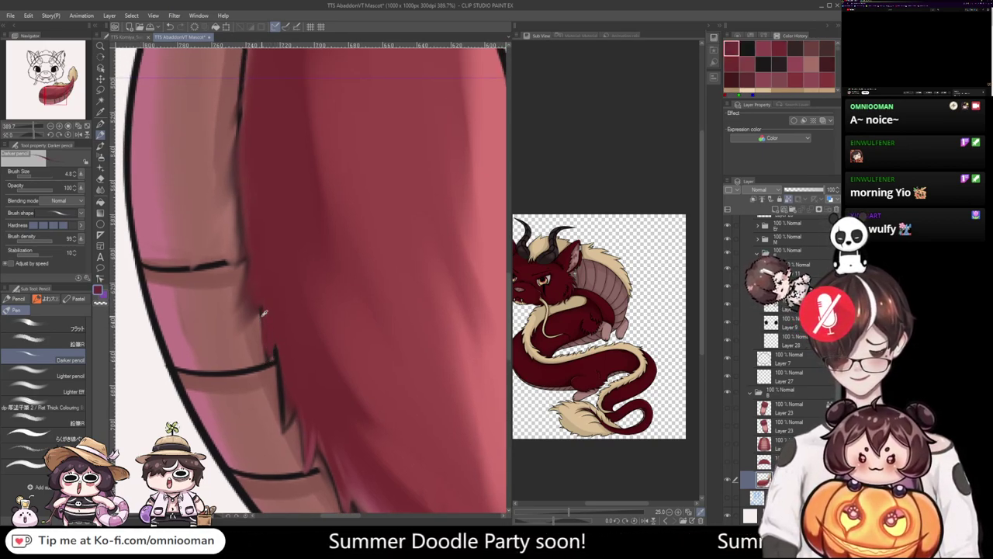
pyautogui.keyDown('alt'); pyautogui.click(261, 314); pyautogui.keyUp('alt')
pyautogui.moveTo(262, 313); pyautogui.dragTo(267, 367)
pyautogui.hotkey('ctrl', 'z')
pyautogui.hotkey('ctrl', 'z')
pyautogui.hotkey('ctrl', 'z')
pyautogui.moveTo(261, 313)
pyautogui.mouseDown()
pyautogui.moveTo(275, 366)
pyautogui.moveTo(260, 379)
pyautogui.mouseUp()
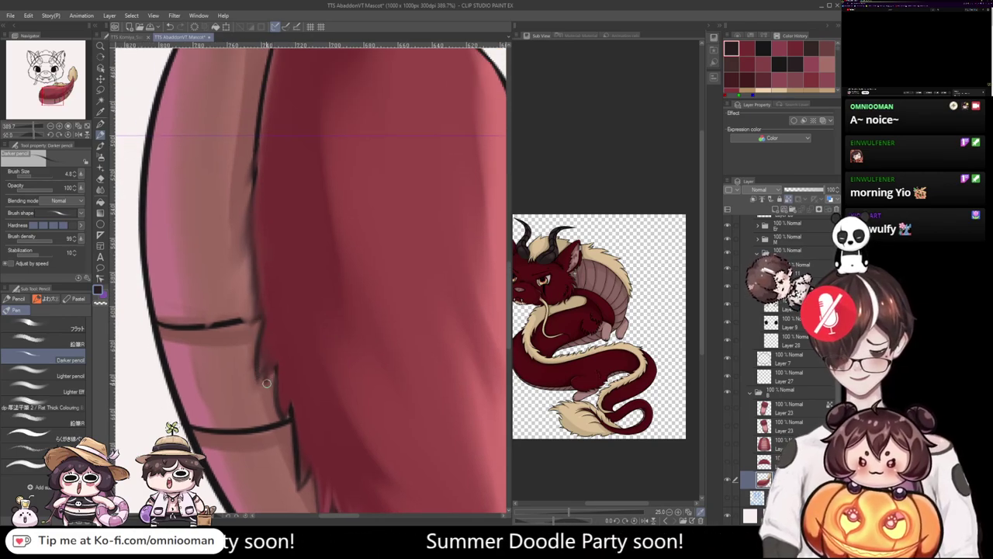
# Continue the fur edge beside the widest belly plate at the tail's base with deep red fill and a dark outline.
pyautogui.scroll(3, 266, 382)
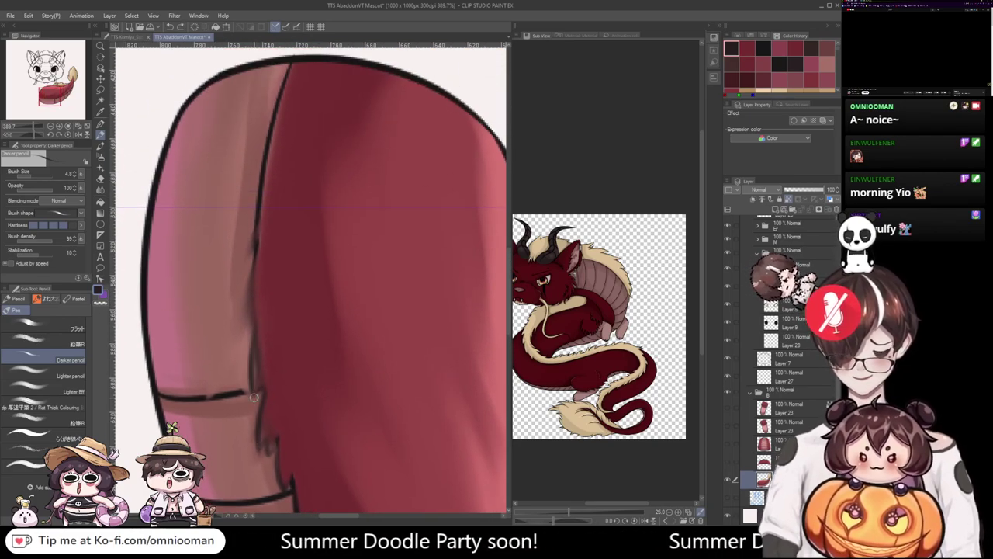
pyautogui.keyDown('alt'); pyautogui.click(268, 340); pyautogui.keyUp('alt')
pyautogui.moveTo(264, 319); pyautogui.dragTo(263, 374)
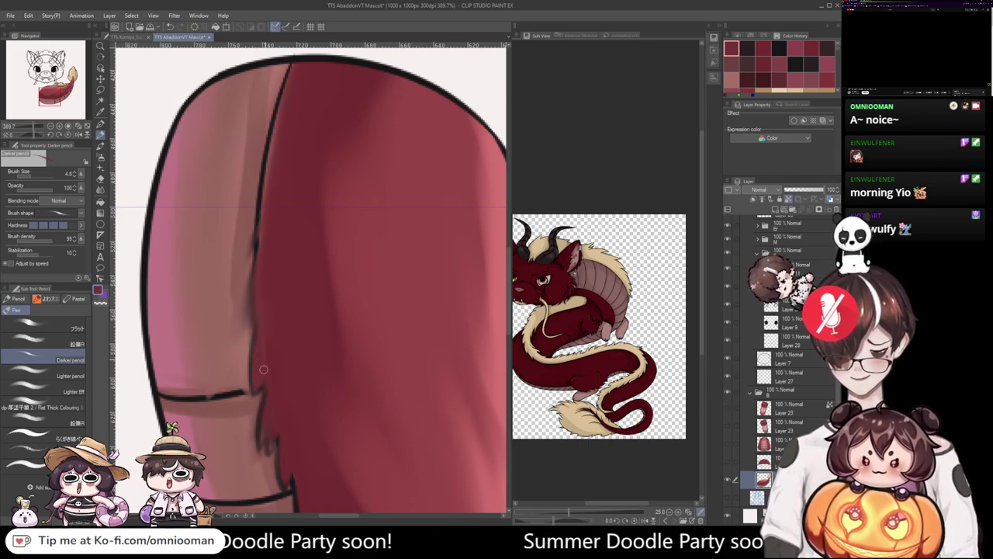
pyautogui.keyDown('alt'); pyautogui.click(259, 251); pyautogui.keyUp('alt')
pyautogui.moveTo(258, 252); pyautogui.dragTo(251, 339)
pyautogui.keyDown('alt'); pyautogui.click(260, 243); pyautogui.keyUp('alt')
pyautogui.moveTo(258, 244); pyautogui.dragTo(250, 339)
pyautogui.hotkey('ctrl', 'z')
pyautogui.moveTo(257, 257)
pyautogui.mouseDown()
pyautogui.moveTo(248, 333)
pyautogui.moveTo(256, 365)
pyautogui.mouseUp()
# Touch up the belly plates beside the fur spikes toward the tail's tip with sampled plate tones.
pyautogui.scroll(-4, 257, 366)
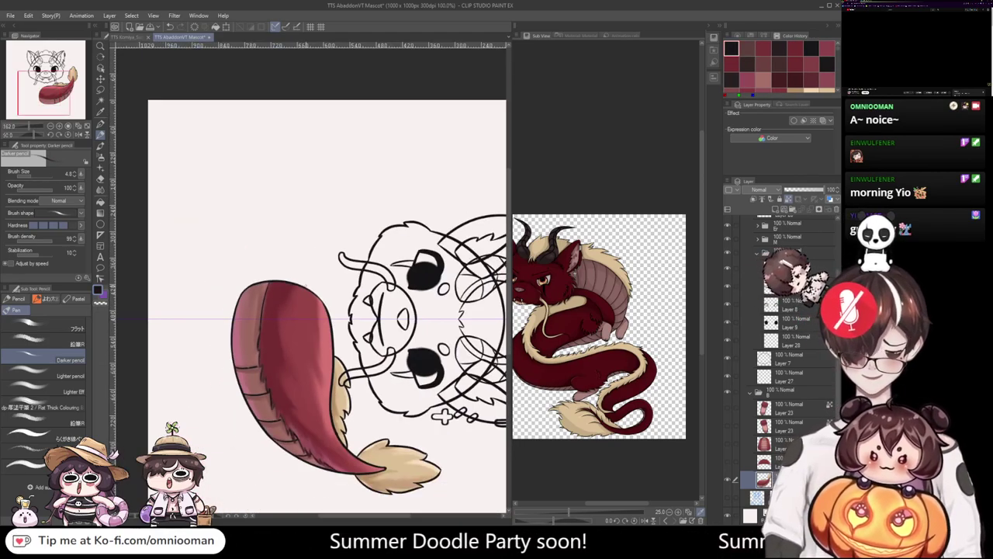
pyautogui.press('r')
pyautogui.moveTo(423, 380)
pyautogui.mouseDown()
pyautogui.moveTo(439, 360)
pyautogui.moveTo(412, 391)
pyautogui.moveTo(345, 424)
pyautogui.mouseUp()
pyautogui.scroll(10, 199, 404)
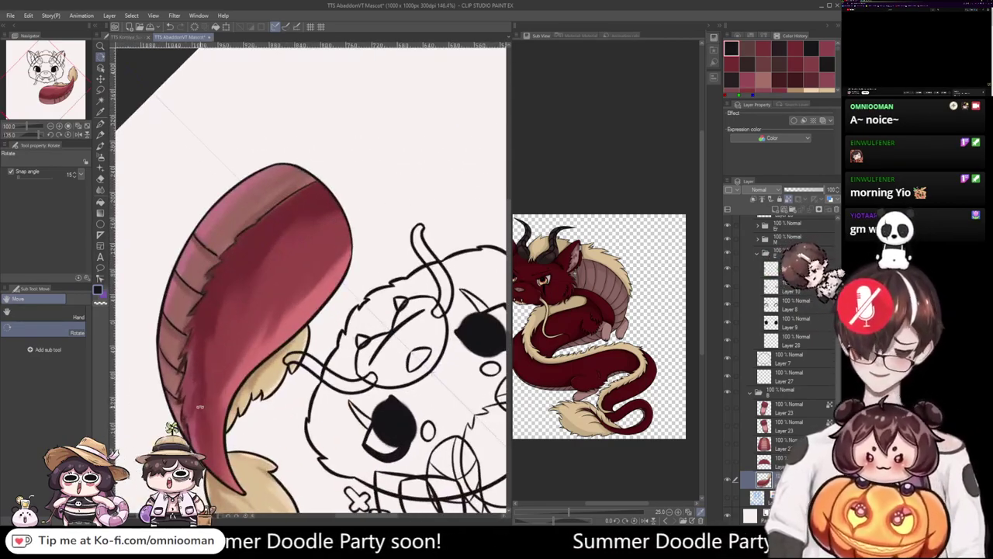
pyautogui.press('p')
pyautogui.moveTo(182, 360)
pyautogui.mouseDown()
pyautogui.moveTo(234, 336)
pyautogui.moveTo(219, 329)
pyautogui.mouseUp()
pyautogui.keyDown('alt'); pyautogui.click(220, 310); pyautogui.keyUp('alt')
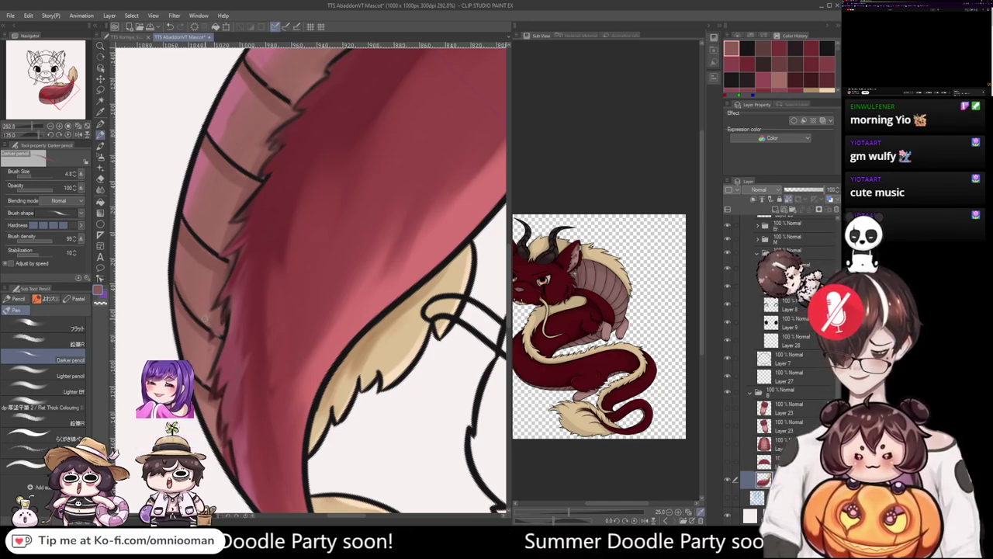
pyautogui.keyDown('alt'); pyautogui.click(202, 322); pyautogui.keyUp('alt')
pyautogui.moveTo(204, 324); pyautogui.dragTo(219, 337)
pyautogui.keyDown('alt'); pyautogui.click(203, 331); pyautogui.keyUp('alt')
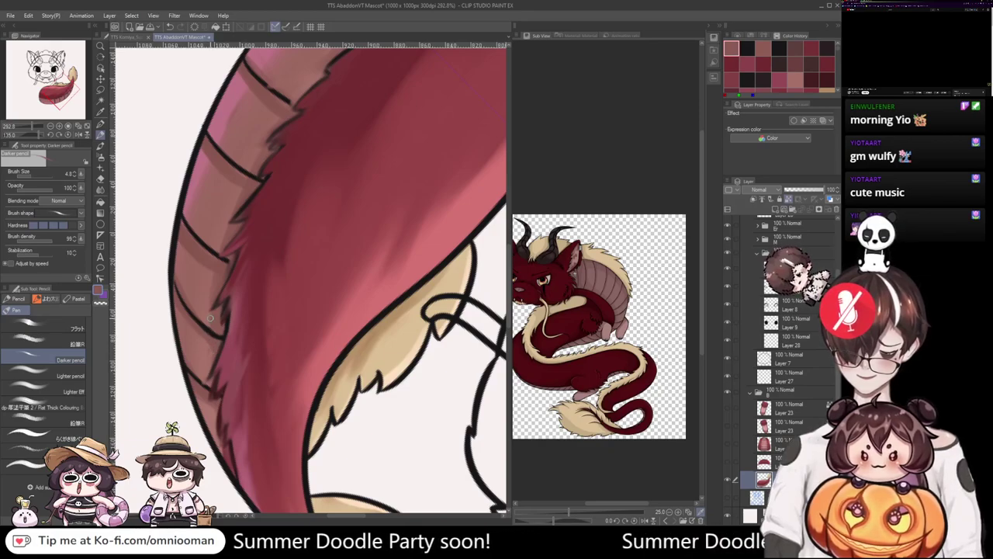
# Touch up the fur spikes between the lower belly plate lines with sampled reds and a finer dark pencil.
pyautogui.keyDown('alt'); pyautogui.click(230, 284); pyautogui.keyUp('alt')
pyautogui.moveTo(232, 286); pyautogui.dragTo(225, 309)
pyautogui.keyDown('alt'); pyautogui.click(234, 294); pyautogui.keyUp('alt')
pyautogui.keyDown('alt'); pyautogui.click(234, 295); pyautogui.keyUp('alt')
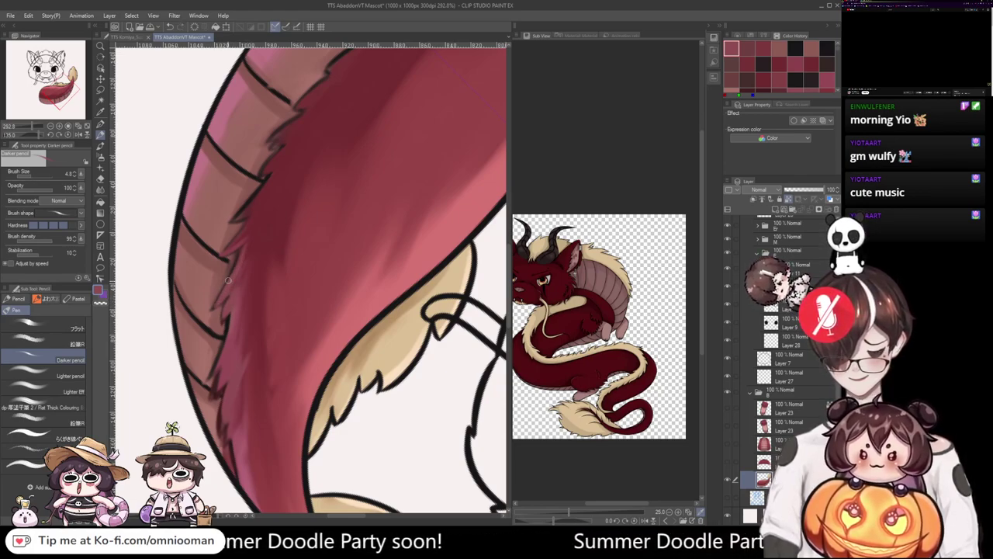
pyautogui.keyDown('alt'); pyautogui.click(214, 304); pyautogui.keyUp('alt')
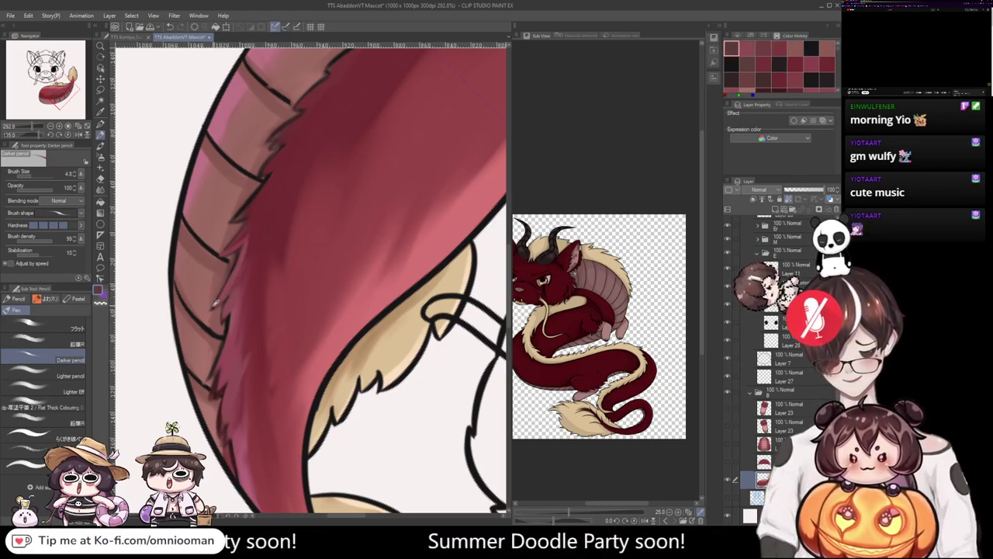
pyautogui.keyDown('alt'); pyautogui.click(231, 265); pyautogui.keyUp('alt')
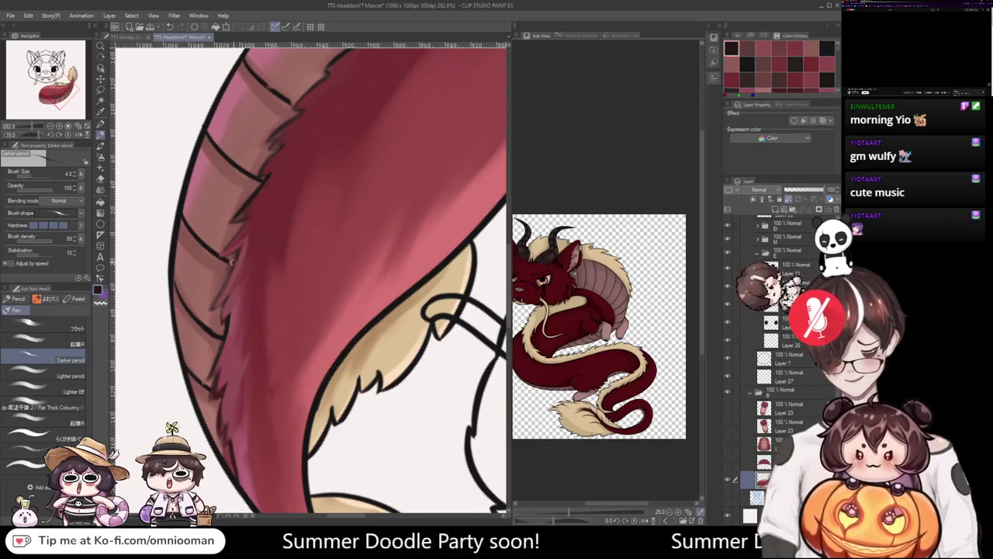
pyautogui.press('[')
pyautogui.press('[')
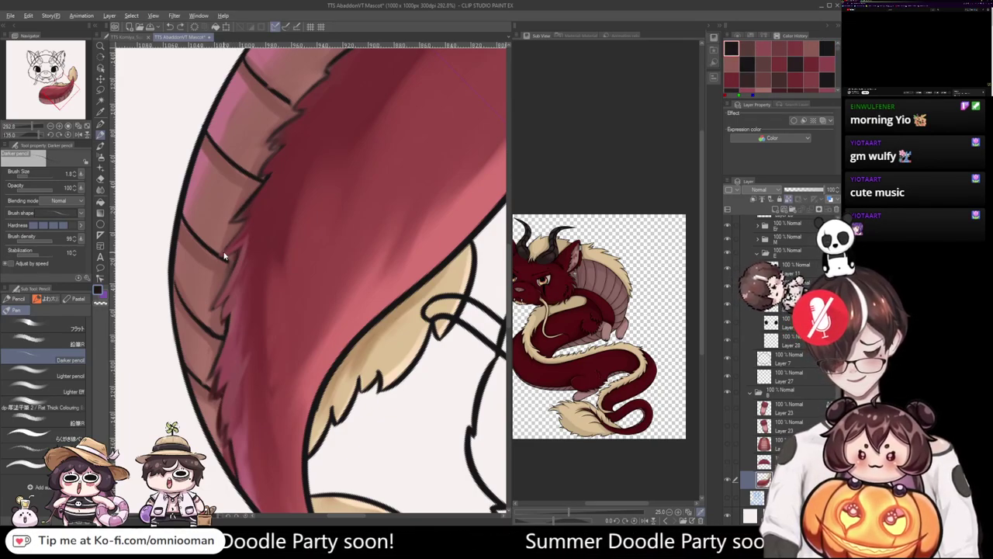
pyautogui.moveTo(223, 260)
pyautogui.mouseDown()
pyautogui.moveTo(238, 248)
pyautogui.moveTo(215, 306)
pyautogui.moveTo(226, 316)
pyautogui.mouseUp()
pyautogui.hotkey('ctrl', 'z')
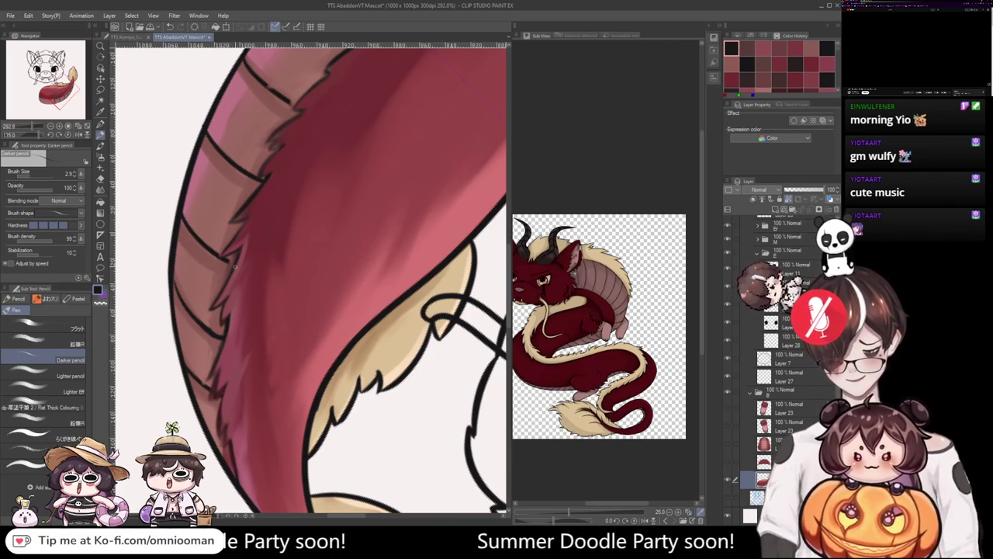
# Brush sampled pink along the outer edge of the belly plate in the middle of the tail.
pyautogui.moveTo(246, 236)
pyautogui.mouseDown()
pyautogui.moveTo(237, 397)
pyautogui.moveTo(271, 307)
pyautogui.mouseUp()
pyautogui.keyDown('alt'); pyautogui.click(218, 270); pyautogui.keyUp('alt')
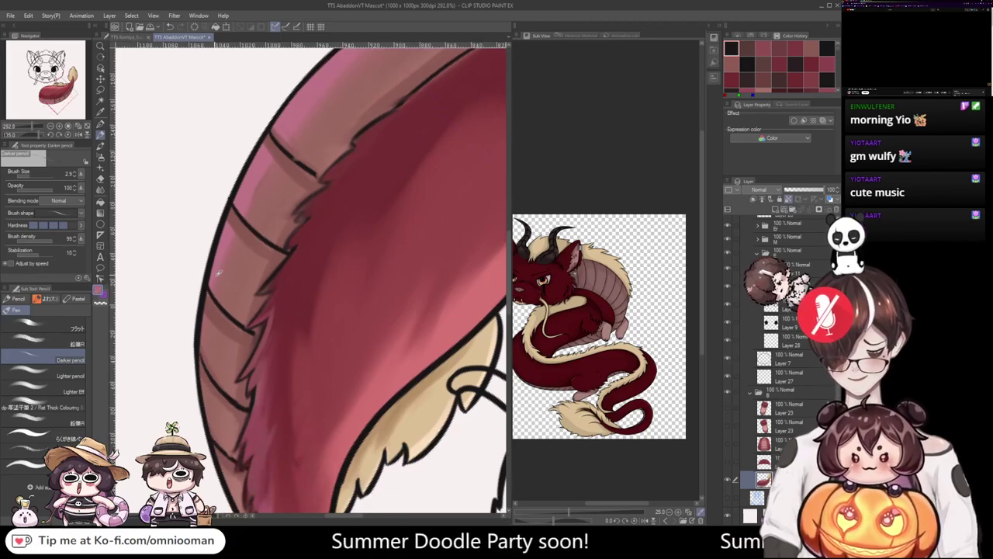
pyautogui.keyDown('alt'); pyautogui.click(218, 256); pyautogui.keyUp('alt')
pyautogui.moveTo(218, 256)
pyautogui.mouseDown()
pyautogui.moveTo(213, 297)
pyautogui.moveTo(211, 279)
pyautogui.mouseUp()
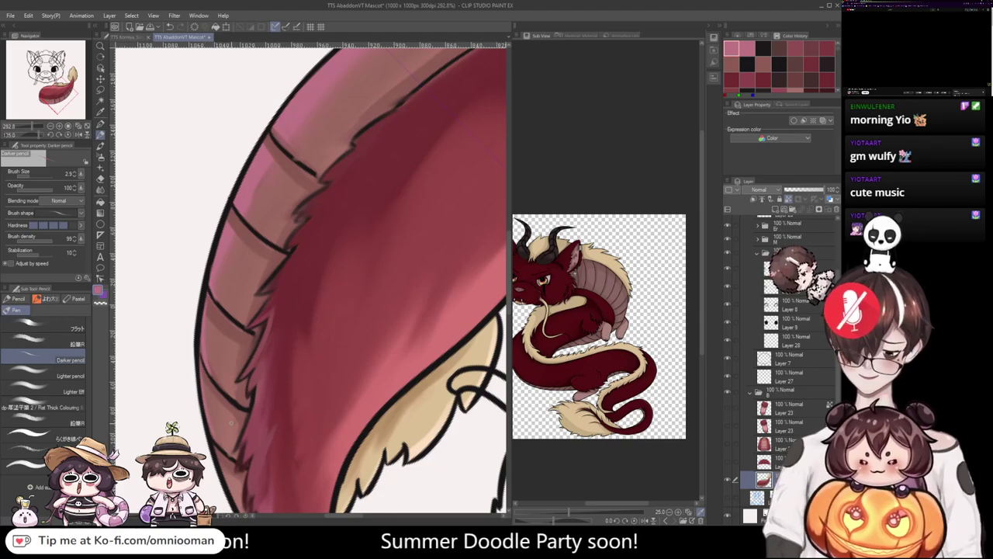
# Touch up the fur edge beside the lowest plate line with sampled dark and deep red tones.
pyautogui.scroll(-3, 229, 419)
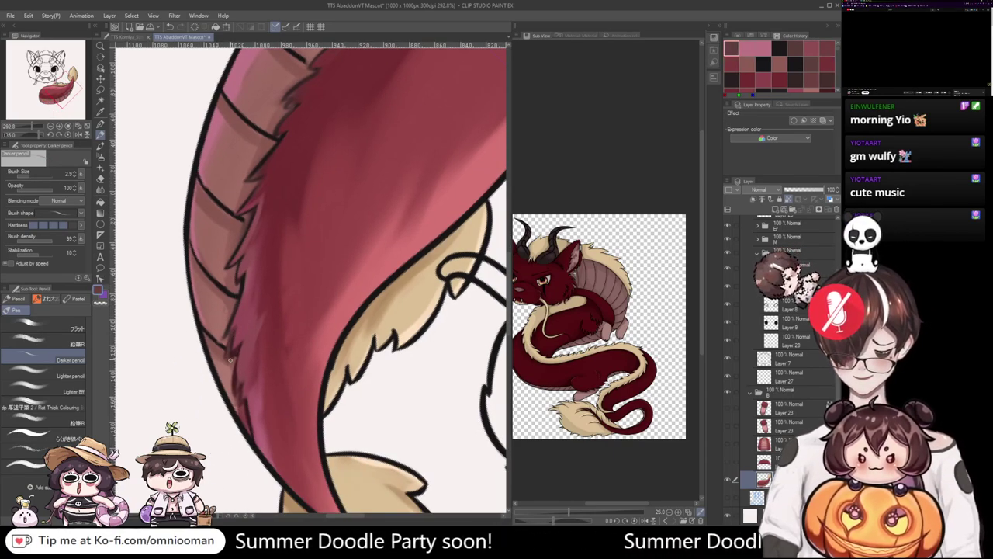
pyautogui.keyDown('alt'); pyautogui.click(221, 362); pyautogui.keyUp('alt')
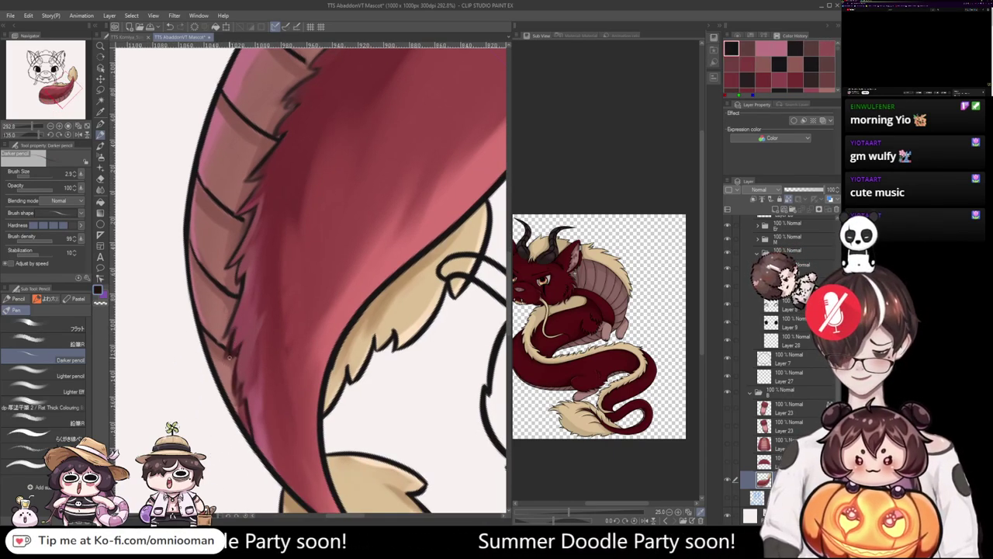
pyautogui.keyDown('alt'); pyautogui.click(239, 331); pyautogui.keyUp('alt')
pyautogui.moveTo(237, 324); pyautogui.dragTo(241, 324)
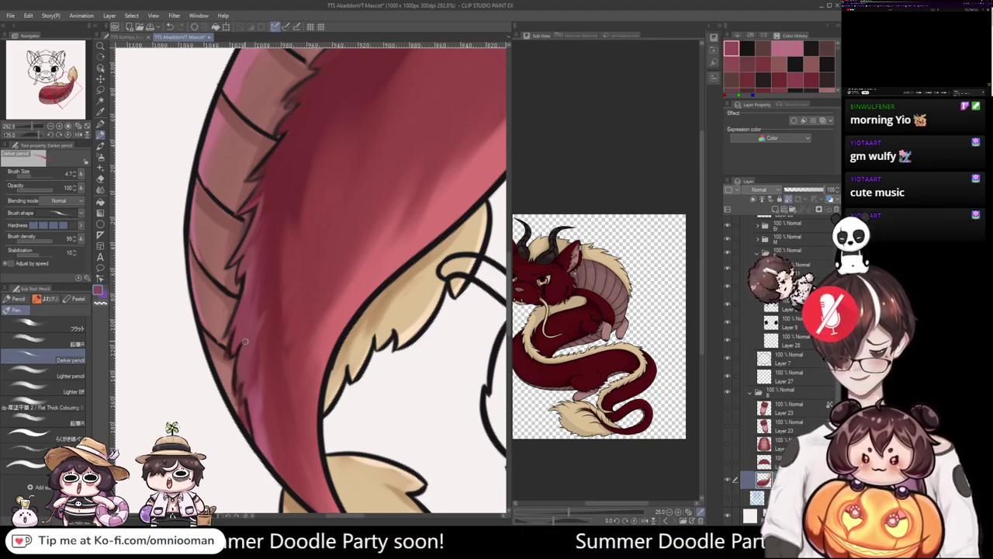
pyautogui.keyDown('alt'); pyautogui.click(237, 403); pyautogui.keyUp('alt')
pyautogui.moveTo(234, 397); pyautogui.dragTo(244, 422)
pyautogui.hotkey('ctrl', 'z')
pyautogui.keyDown('alt'); pyautogui.click(225, 374); pyautogui.keyUp('alt')
pyautogui.moveTo(226, 378); pyautogui.dragTo(247, 432)
pyautogui.hotkey('ctrl', 'z')
pyautogui.hotkey('ctrl', 'z')
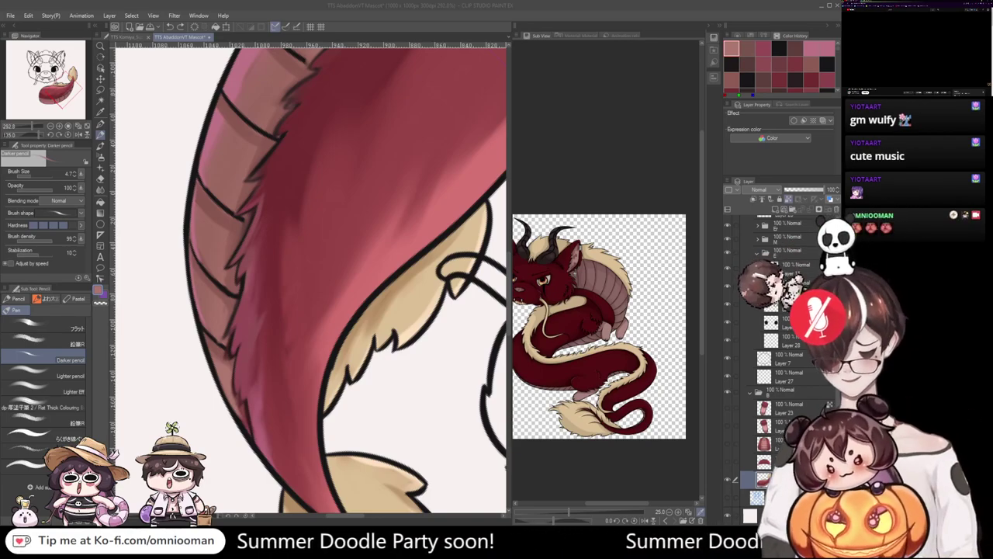
# Reset the canvas rotation and show the hidden hind leg, body and front leg layers above the tail.
pyautogui.scroll(-3, 334, 286)
pyautogui.press('r')
pyautogui.moveTo(376, 221); pyautogui.dragTo(422, 427)
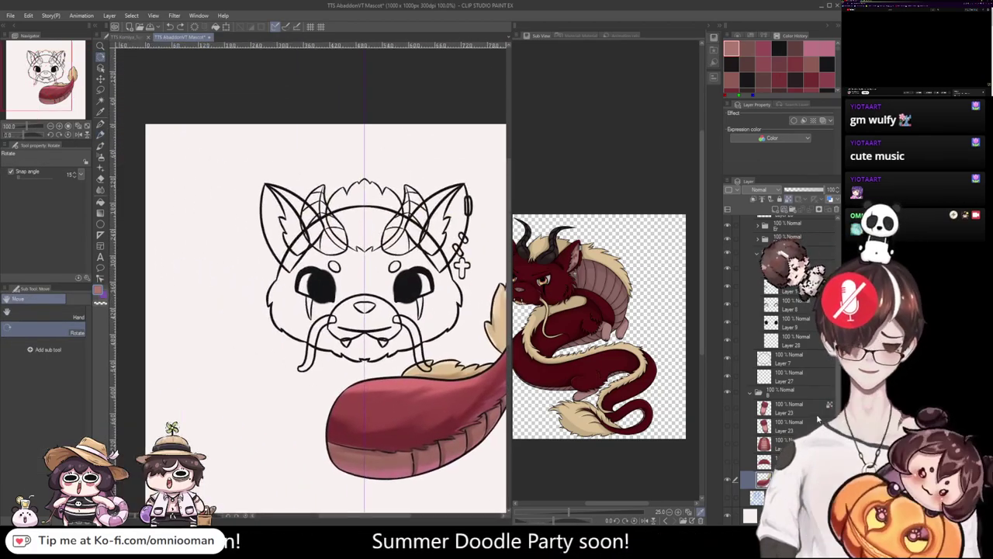
pyautogui.click(727, 463)
pyautogui.click(728, 445)
pyautogui.click(728, 444)
pyautogui.click(727, 427)
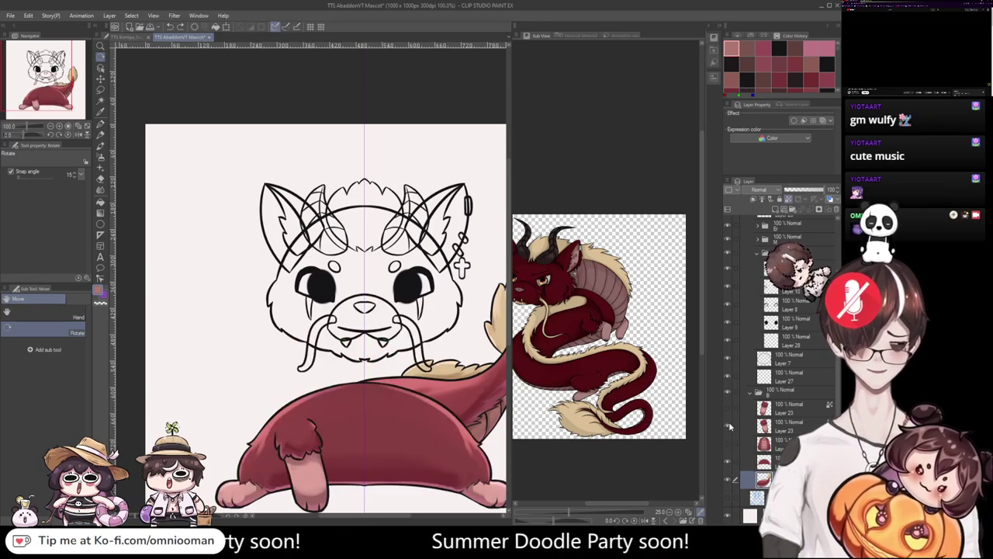
pyautogui.click(728, 409)
pyautogui.click(727, 427)
pyautogui.click(727, 427)
pyautogui.click(727, 444)
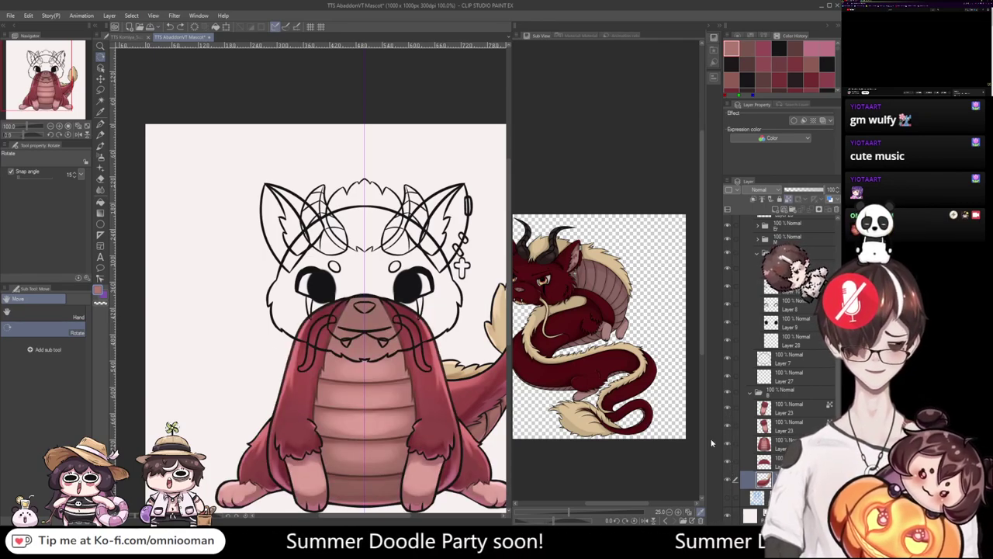
# Airbrush a warm glow over the tail's cream tuft with a large Soft Add brush.
pyautogui.scroll(-2, 303, 306)
pyautogui.scroll(1, 357, 333)
pyautogui.moveTo(361, 336); pyautogui.dragTo(319, 333)
pyautogui.press('b')
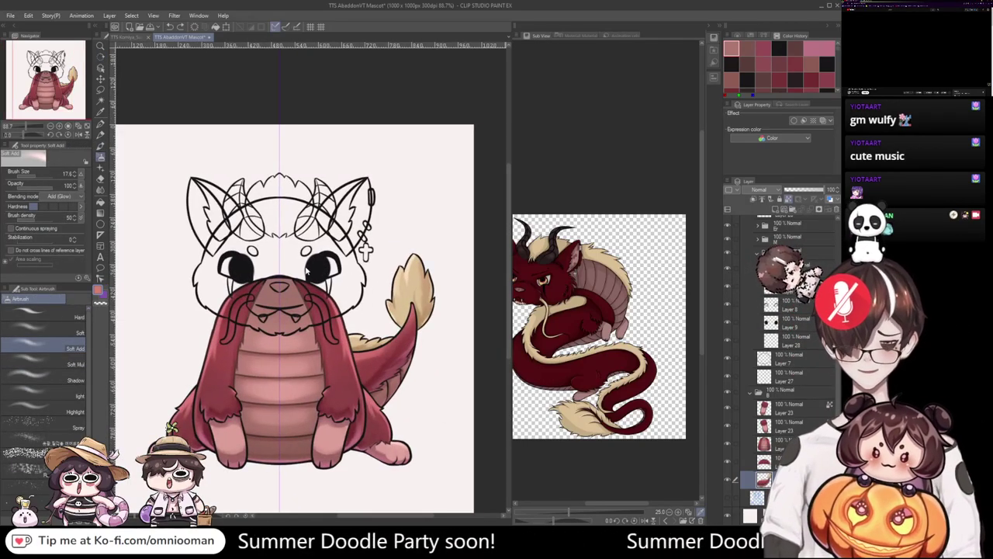
pyautogui.moveTo(389, 260)
pyautogui.mouseDown()
pyautogui.moveTo(415, 287)
pyautogui.moveTo(426, 261)
pyautogui.mouseUp()
pyautogui.moveTo(413, 229); pyautogui.dragTo(385, 312)
pyautogui.hotkey('ctrl', 'z')
pyautogui.moveTo(413, 277); pyautogui.dragTo(386, 332)
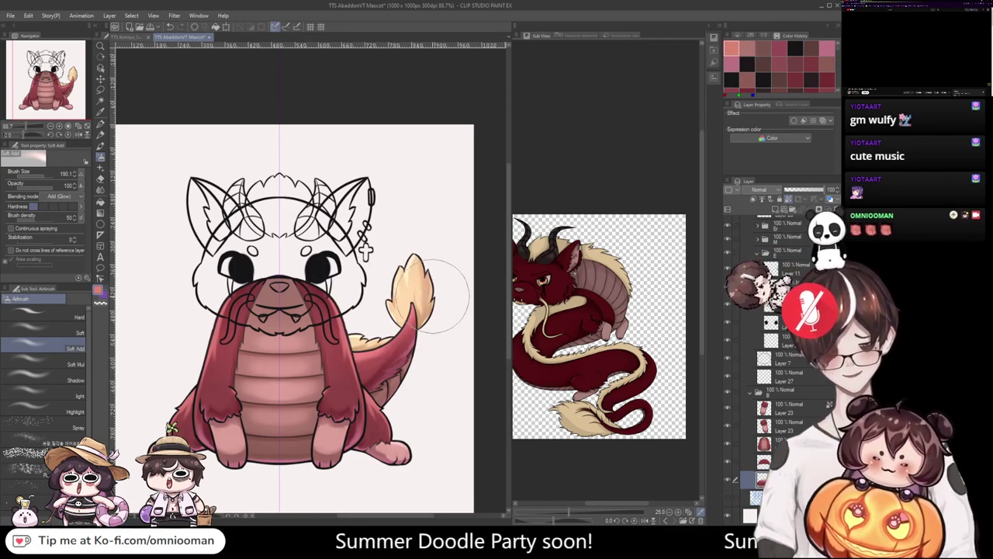
# Airbrush a soft glow over the upper torso and belly plates on the main body layer.
pyautogui.click(766, 443)
pyautogui.moveTo(175, 365)
pyautogui.mouseDown()
pyautogui.moveTo(260, 291)
pyautogui.moveTo(329, 287)
pyautogui.mouseUp()
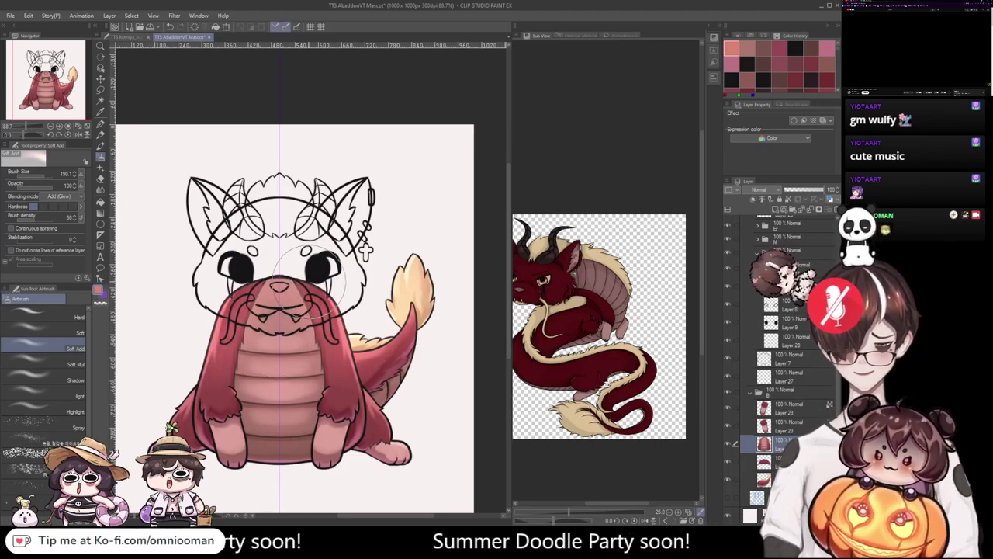
pyautogui.hotkey('ctrl', 'z')
pyautogui.moveTo(200, 366); pyautogui.dragTo(282, 284)
pyautogui.hotkey('ctrl', 'z')
pyautogui.moveTo(199, 365); pyautogui.dragTo(275, 293)
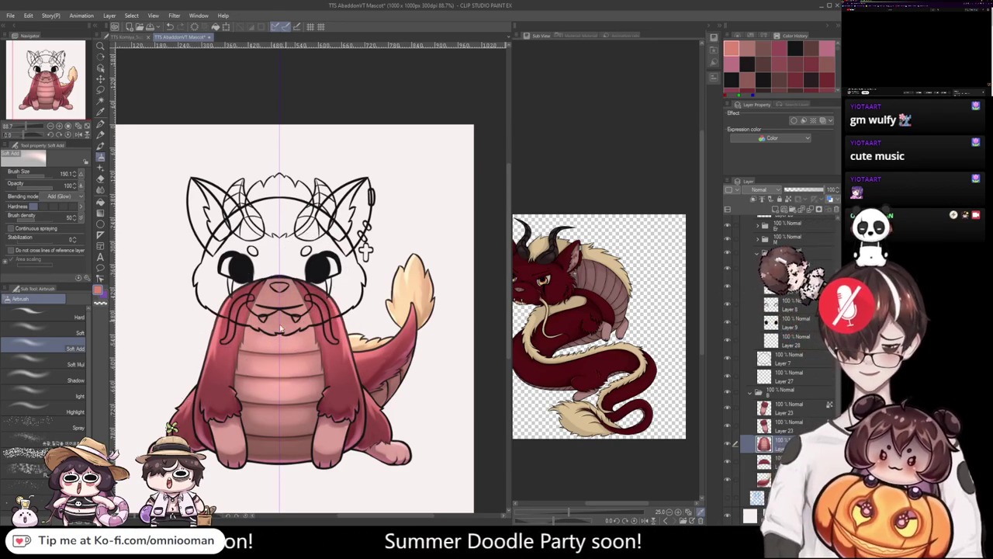
pyautogui.moveTo(267, 361); pyautogui.dragTo(306, 367)
pyautogui.moveTo(319, 297); pyautogui.dragTo(318, 298)
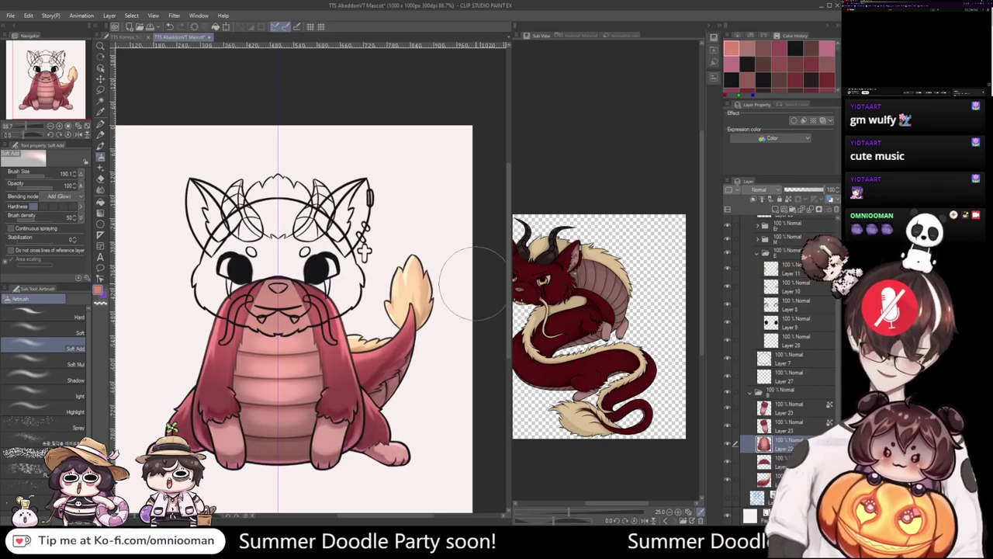
# Airbrush a soft glow on the hind leg layer and undo the last stroke.
pyautogui.click(785, 461)
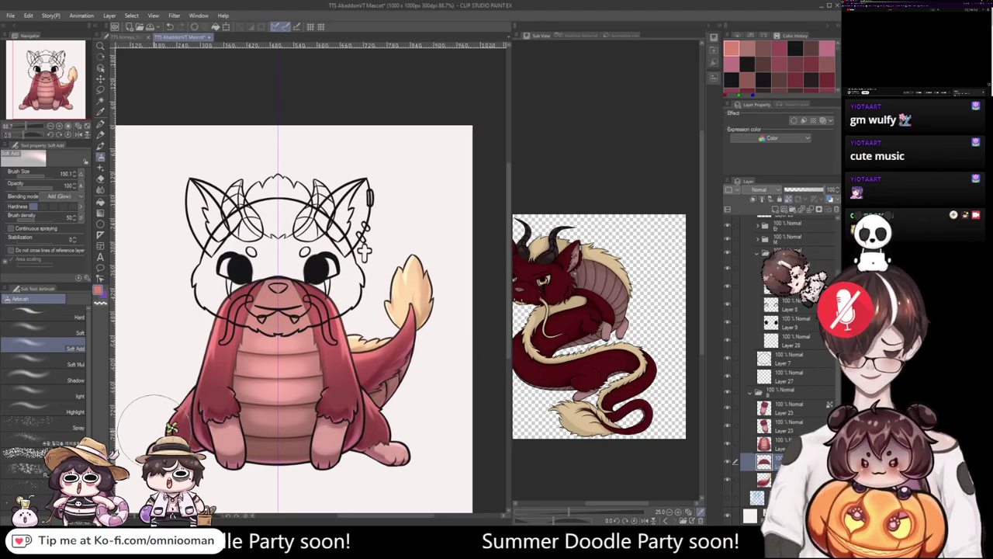
pyautogui.moveTo(161, 411); pyautogui.dragTo(158, 407)
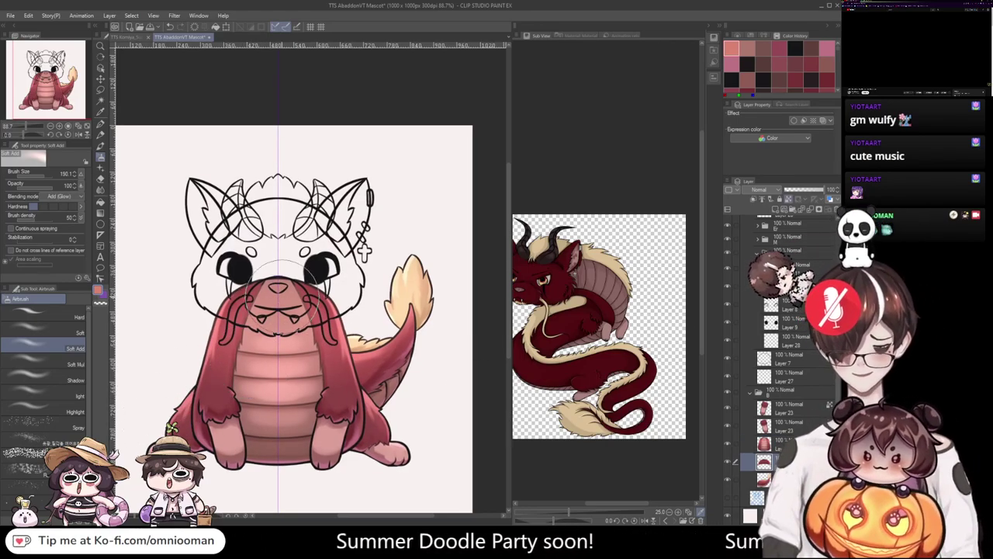
pyautogui.moveTo(332, 296)
pyautogui.mouseDown()
pyautogui.moveTo(309, 301)
pyautogui.moveTo(343, 287)
pyautogui.mouseUp()
pyautogui.moveTo(314, 379); pyautogui.dragTo(332, 316)
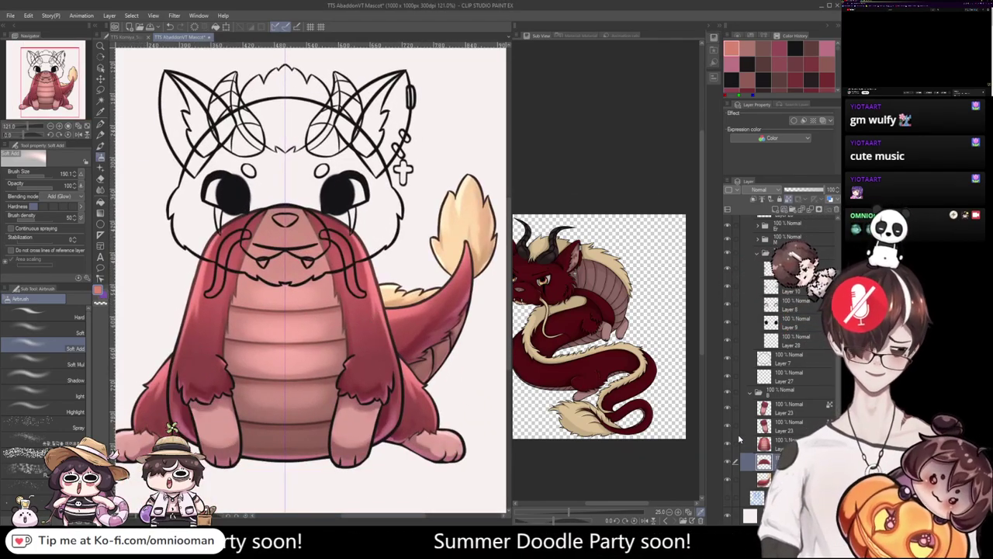
pyautogui.hotkey('ctrl', 'z')
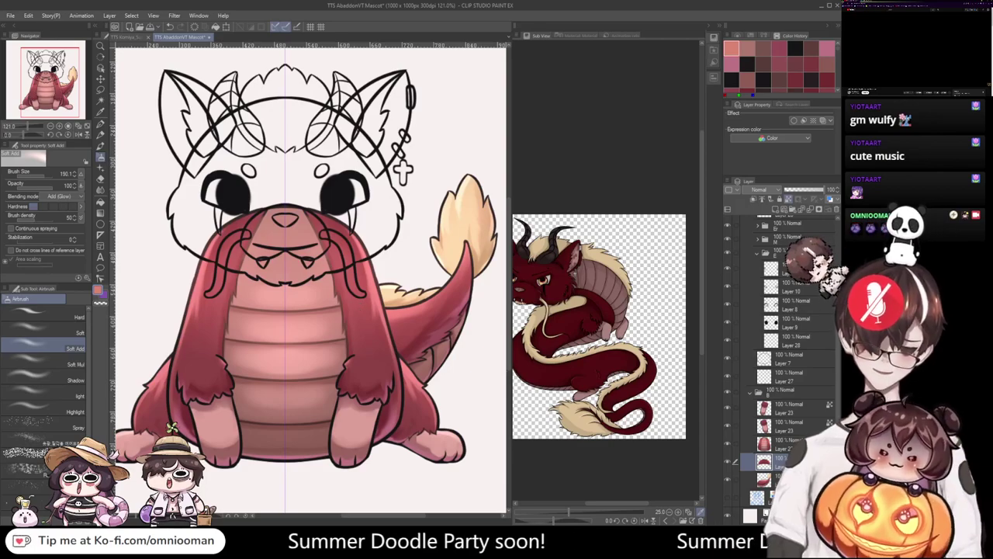
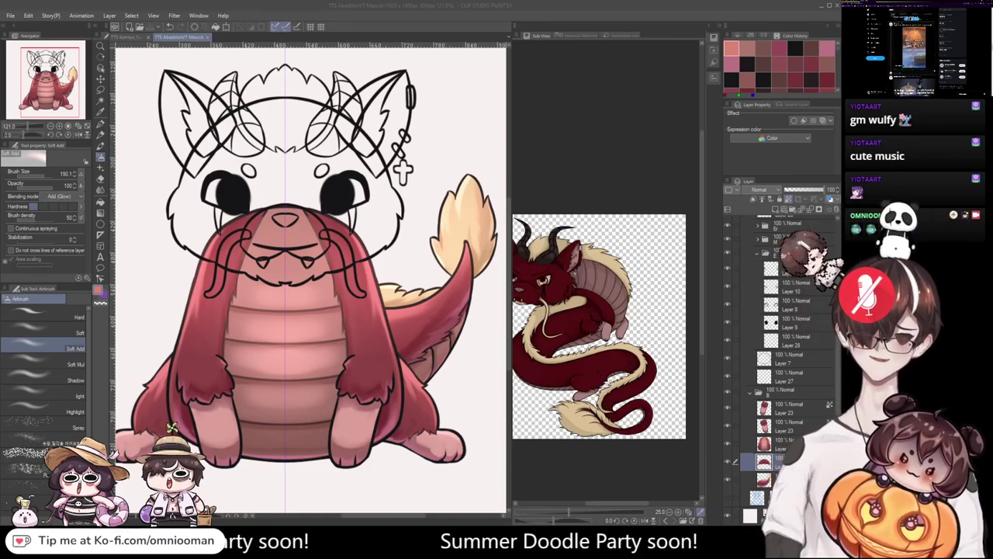
# Select the area outside the head outline on Layer 7 and make Layer 27 active for coloring.
pyautogui.moveTo(333, 323)
pyautogui.mouseDown()
pyautogui.moveTo(355, 318)
pyautogui.moveTo(317, 314)
pyautogui.mouseUp()
pyautogui.scroll(-5, 317, 315)
pyautogui.click(781, 363)
pyautogui.press('w')
pyautogui.click(434, 201)
pyautogui.click(782, 379)
pyautogui.press('p')
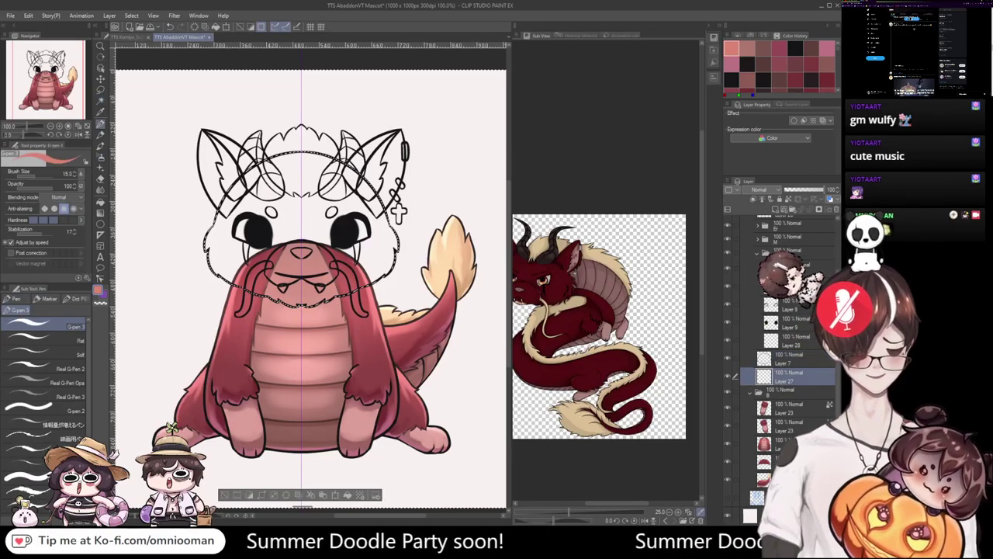
# Examine the dragon's face, horns and fur colors up close in the reference image.
pyautogui.scroll(-2, 558, 299)
pyautogui.scroll(3, 499, 281)
pyautogui.scroll(3, 553, 299)
pyautogui.scroll(2, 609, 322)
pyautogui.moveTo(547, 303); pyautogui.dragTo(574, 310)
pyautogui.scroll(1, 573, 309)
pyautogui.scroll(-1, 573, 309)
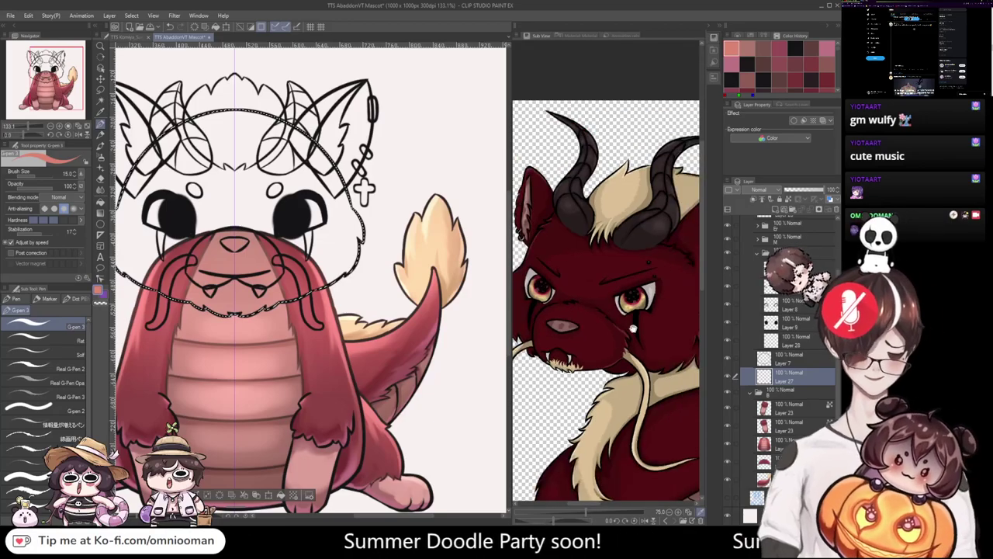
pyautogui.moveTo(633, 329); pyautogui.dragTo(627, 328)
pyautogui.scroll(-10, 375, 283)
pyautogui.scroll(3, 395, 279)
pyautogui.scroll(1, 362, 218)
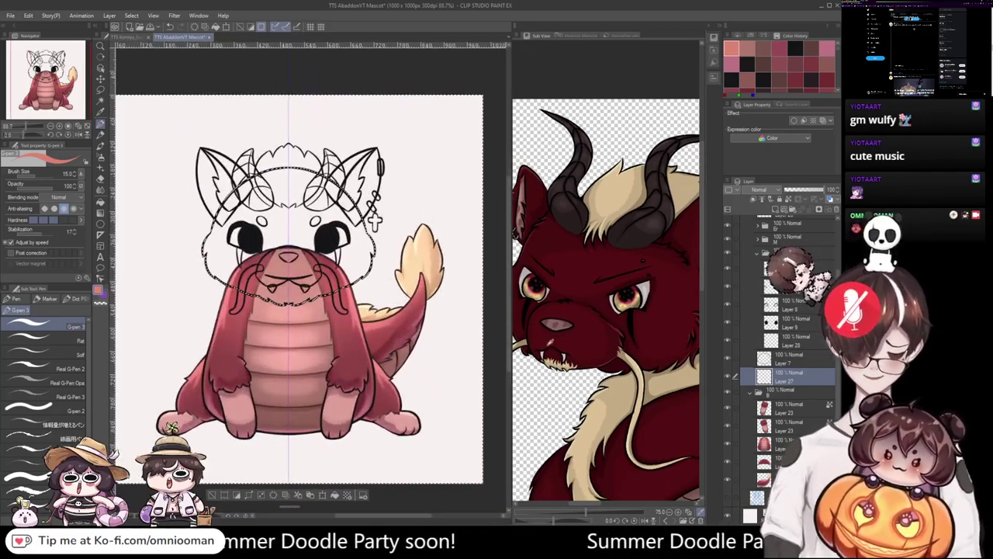
# Invert the selection, fill the head with deep red on Layer 27 using the Darker pencil, and deselect.
pyautogui.press('p')
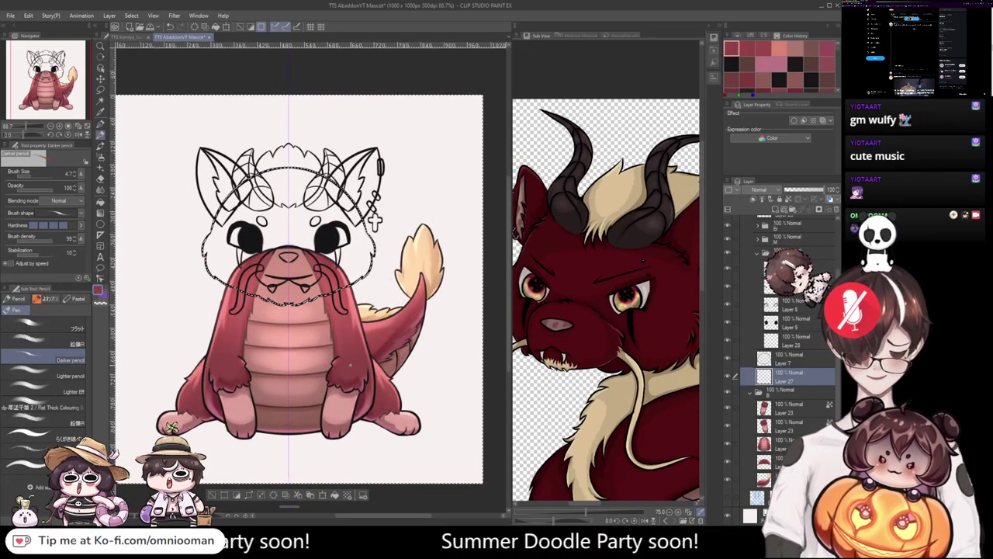
pyautogui.moveTo(385, 312); pyautogui.dragTo(210, 266)
pyautogui.hotkey('ctrl', 'z')
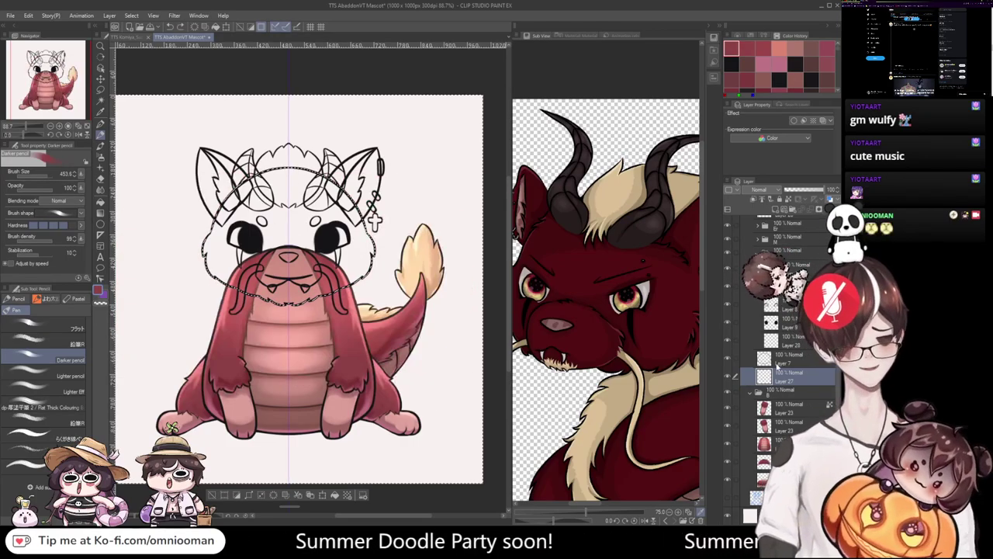
pyautogui.hotkey('ctrl', 'shift', 'i')
pyautogui.moveTo(310, 289)
pyautogui.mouseDown()
pyautogui.moveTo(230, 292)
pyautogui.moveTo(225, 276)
pyautogui.mouseUp()
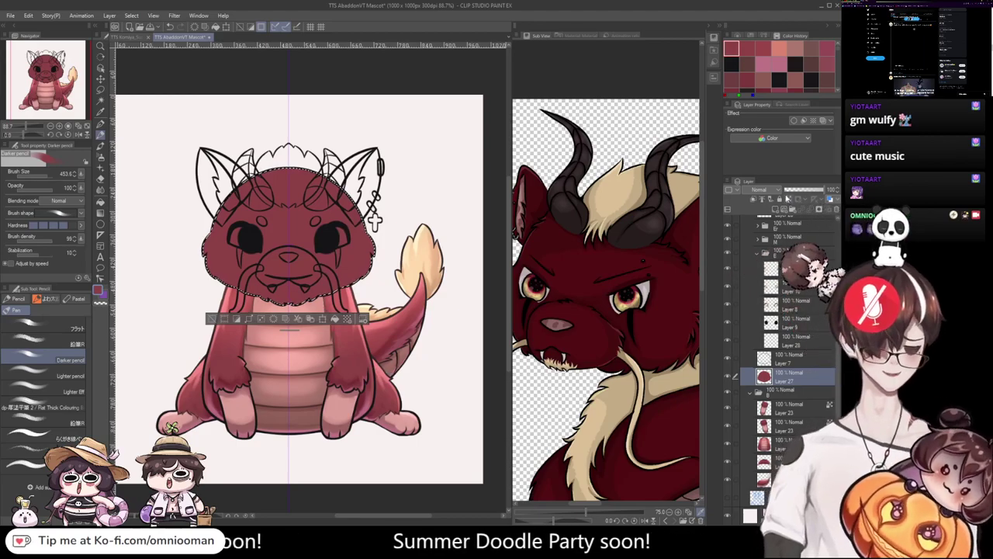
pyautogui.moveTo(307, 239); pyautogui.dragTo(240, 221)
pyautogui.press('[')
pyautogui.press('[')
pyautogui.press('[')
pyautogui.hotkey('ctrl', 'd')
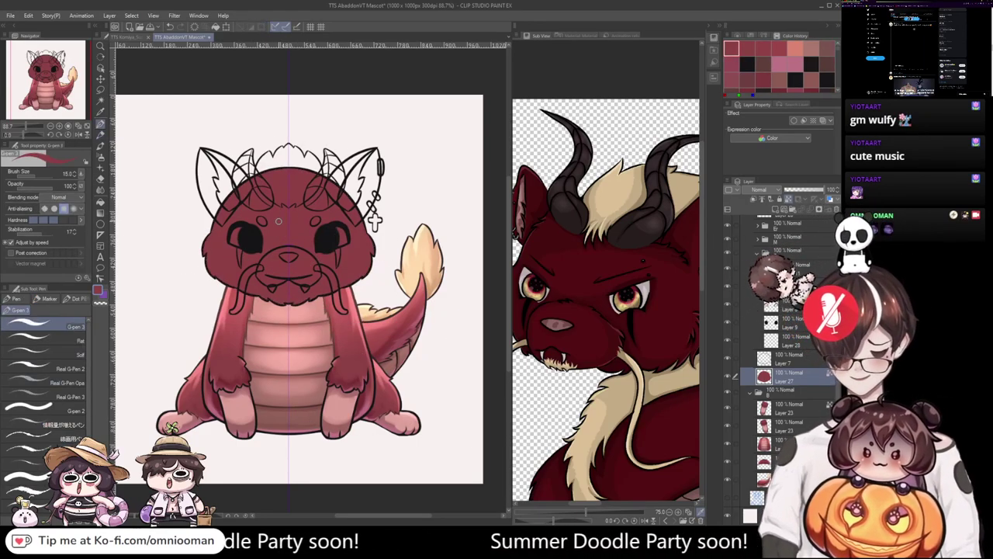
# Brush a lighter red sampled from the body over the face with the Darker pencil.
pyautogui.keyDown('alt'); pyautogui.click(347, 319); pyautogui.keyUp('alt')
pyautogui.moveTo(285, 206)
pyautogui.mouseDown()
pyautogui.moveTo(310, 213)
pyautogui.moveTo(293, 215)
pyautogui.mouseUp()
pyautogui.press('[')
pyautogui.press('[')
pyautogui.press('[')
pyautogui.press('[')
pyautogui.press('[')
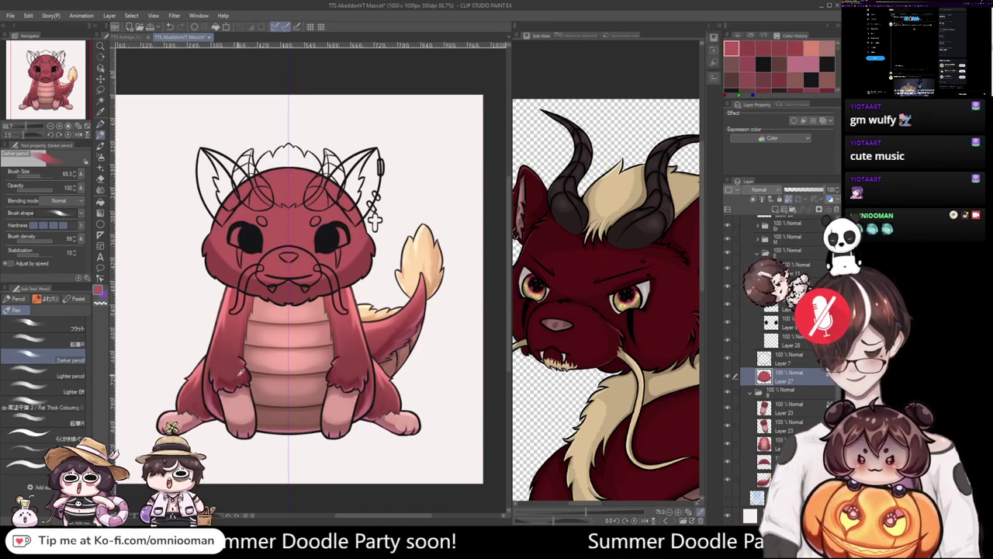
# Shade the cheeks and chin with sampled dark red and blend the cheek area with a mid red.
pyautogui.keyDown('alt'); pyautogui.click(233, 381); pyautogui.keyUp('alt')
pyautogui.press('[')
pyautogui.press('[')
pyautogui.moveTo(208, 246)
pyautogui.mouseDown()
pyautogui.moveTo(273, 290)
pyautogui.moveTo(306, 284)
pyautogui.mouseUp()
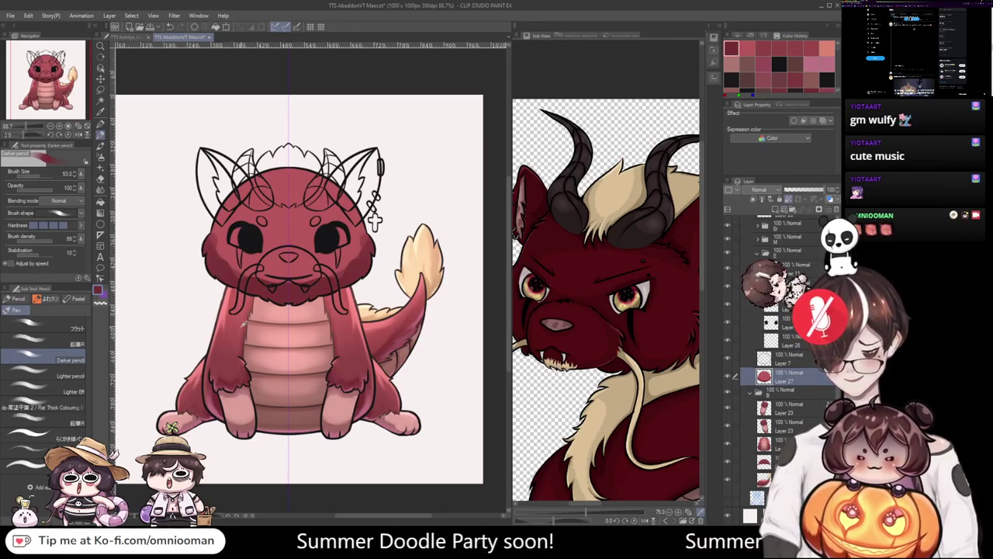
pyautogui.keyDown('alt'); pyautogui.click(236, 340); pyautogui.keyUp('alt')
pyautogui.keyDown('alt'); pyautogui.click(231, 246); pyautogui.keyUp('alt')
pyautogui.moveTo(220, 233)
pyautogui.mouseDown()
pyautogui.moveTo(249, 269)
pyautogui.moveTo(223, 252)
pyautogui.moveTo(296, 277)
pyautogui.moveTo(262, 275)
pyautogui.mouseUp()
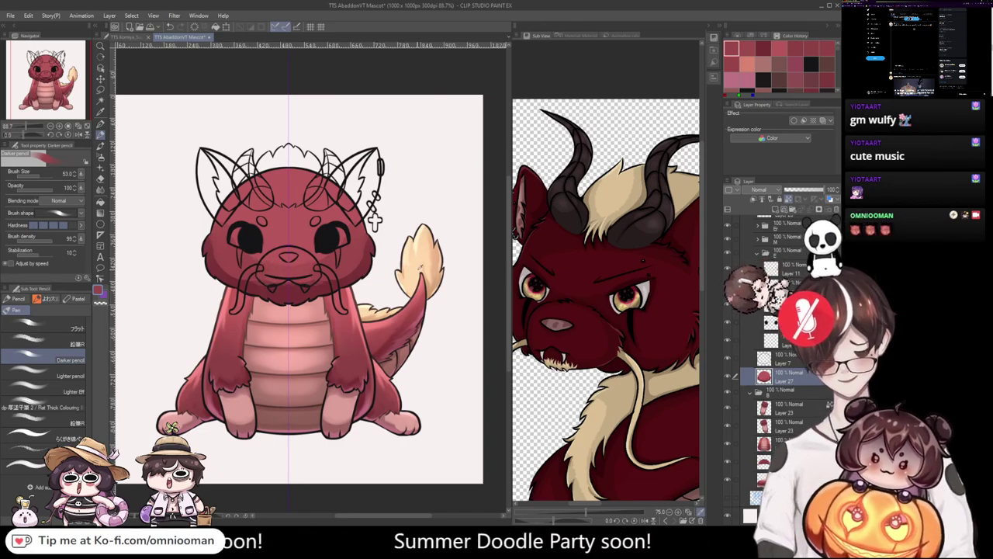
# Deepen the shading around the muzzle and chin with sampled reds using the Darker pencil on Layer 27.
pyautogui.keyDown('alt'); pyautogui.click(419, 269); pyautogui.keyUp('alt')
pyautogui.moveTo(321, 265)
pyautogui.mouseDown()
pyautogui.moveTo(274, 302)
pyautogui.moveTo(293, 287)
pyautogui.mouseUp()
pyautogui.keyDown('alt'); pyautogui.click(428, 276); pyautogui.keyUp('alt')
pyautogui.keyDown('alt'); pyautogui.click(288, 290); pyautogui.keyUp('alt')
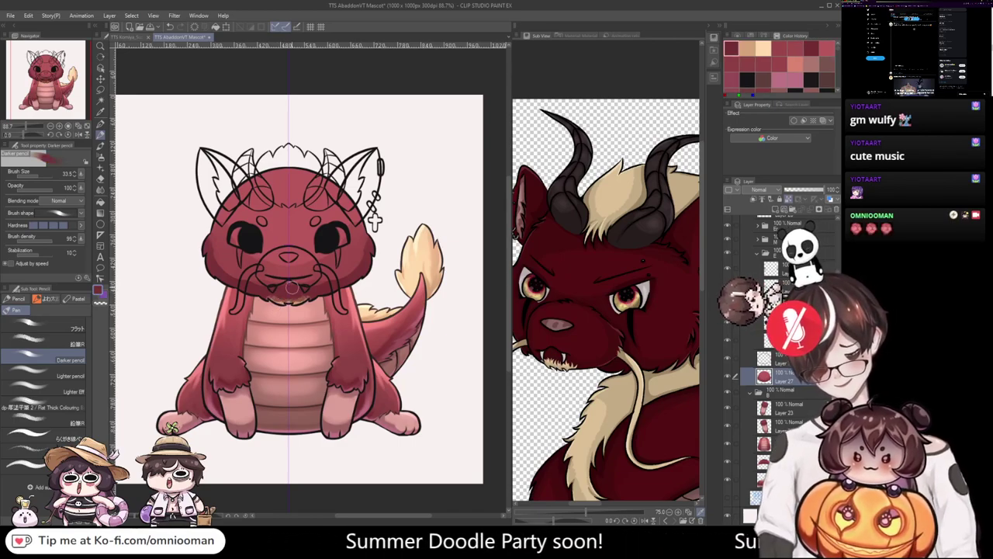
# Draw a pink rim along the cheek's outer edge with the G-pen and blend it into the red with the Smooth watercolor brush.
pyautogui.press('p')
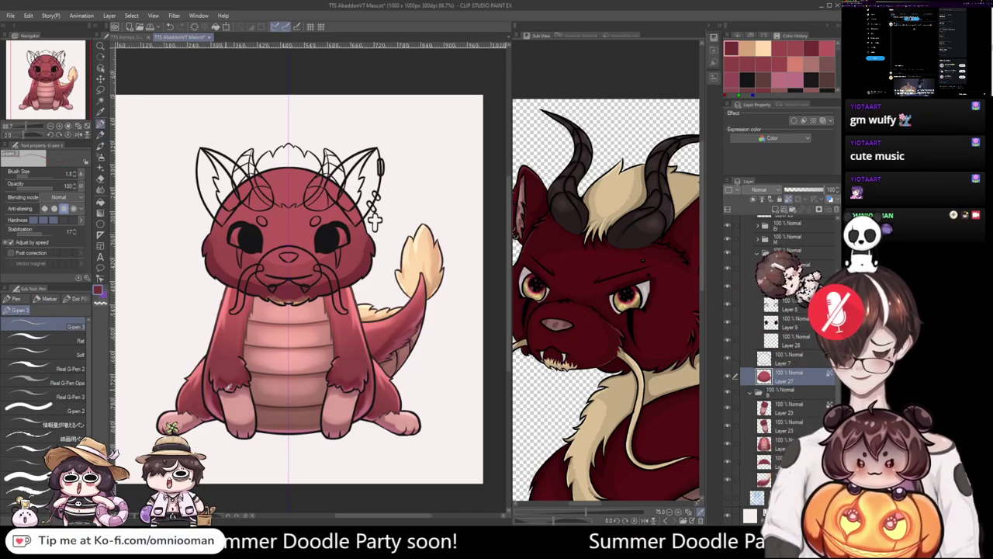
pyautogui.moveTo(220, 263); pyautogui.dragTo(204, 253)
pyautogui.press(']')
pyautogui.press(']')
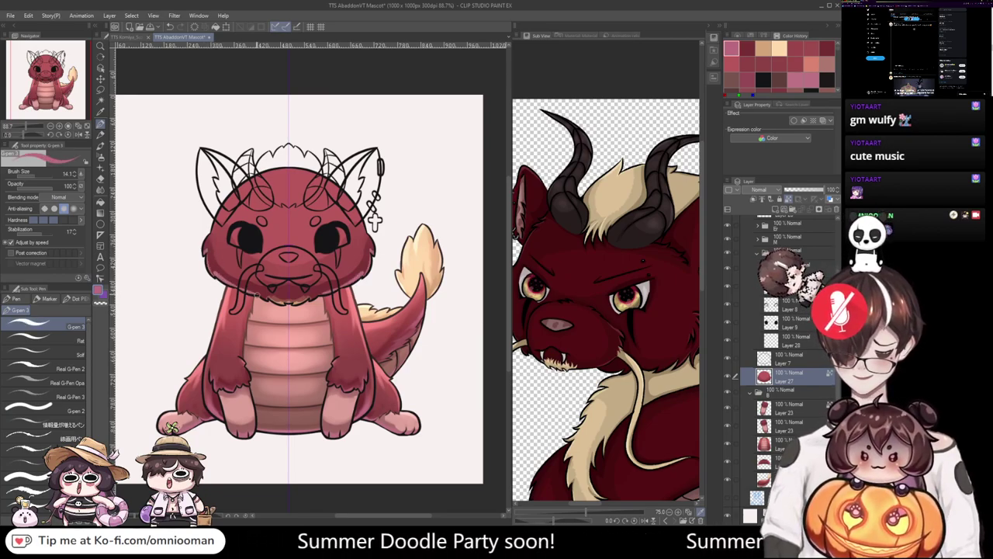
pyautogui.press('b')
pyautogui.moveTo(221, 269); pyautogui.dragTo(262, 289)
pyautogui.keyDown('alt'); pyautogui.click(231, 267); pyautogui.keyUp('alt')
pyautogui.keyDown('alt'); pyautogui.click(221, 254); pyautogui.keyUp('alt')
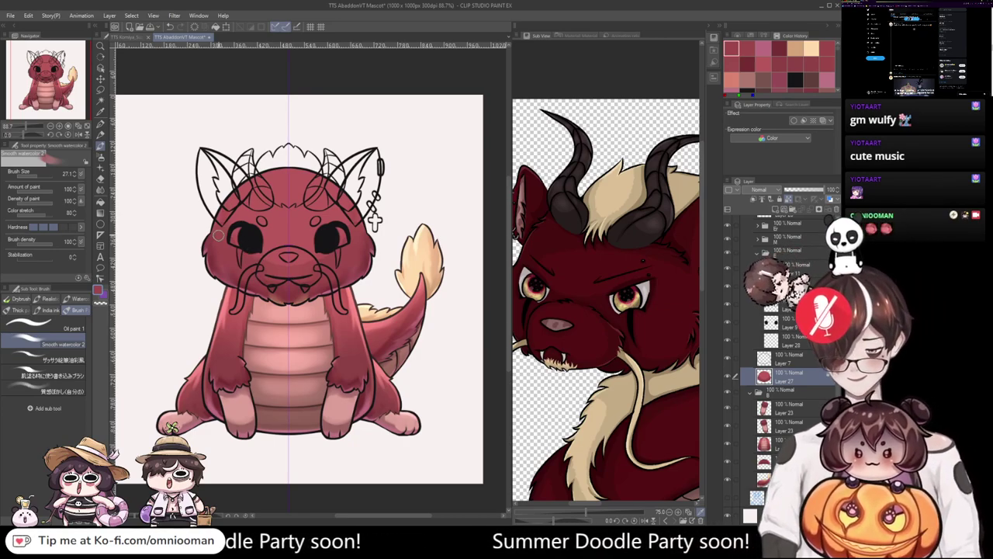
# Brush a light pink highlight over the forehead and top of the head with a large Smooth watercolor brush.
pyautogui.keyDown('alt'); pyautogui.click(232, 290); pyautogui.keyUp('alt')
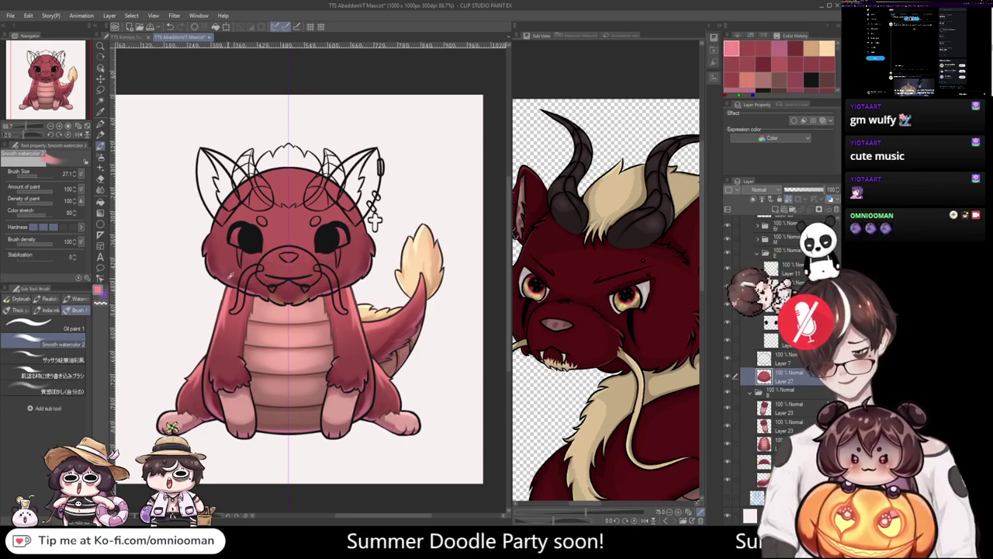
pyautogui.moveTo(203, 245)
pyautogui.mouseDown()
pyautogui.moveTo(215, 227)
pyautogui.moveTo(203, 251)
pyautogui.mouseUp()
pyautogui.hotkey('ctrl', 'z')
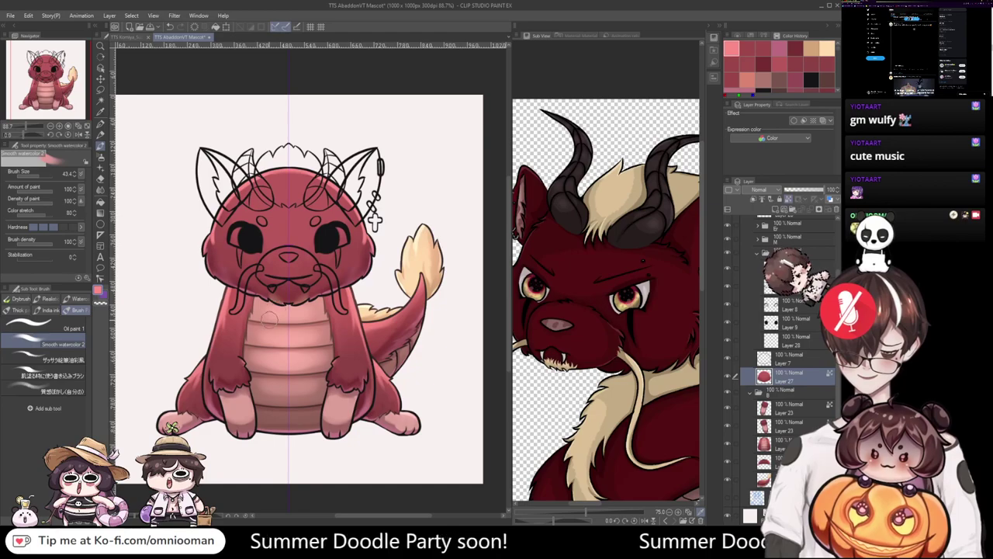
pyautogui.moveTo(261, 215); pyautogui.dragTo(280, 213)
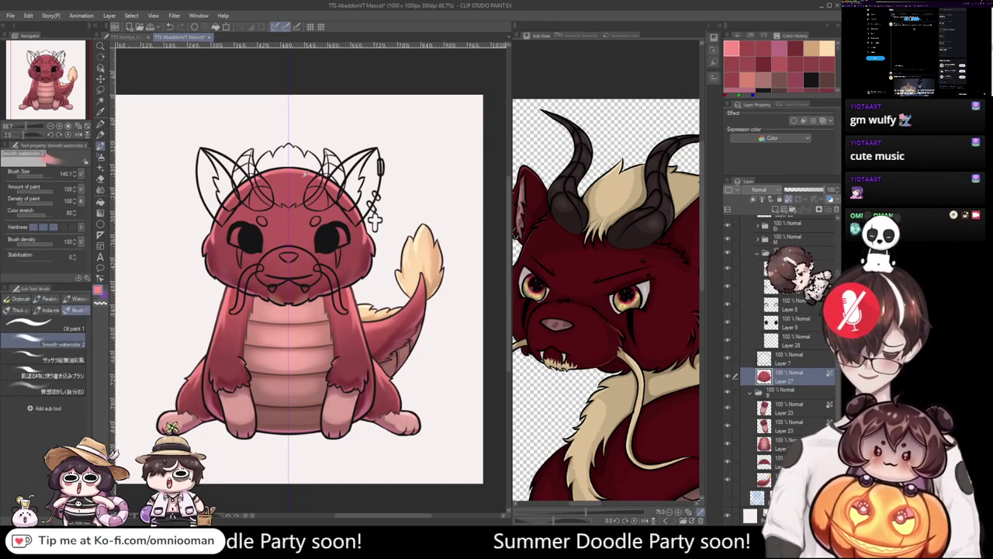
pyautogui.moveTo(274, 163)
pyautogui.mouseDown()
pyautogui.moveTo(303, 161)
pyautogui.moveTo(287, 217)
pyautogui.mouseUp()
pyautogui.moveTo(344, 186); pyautogui.dragTo(326, 225)
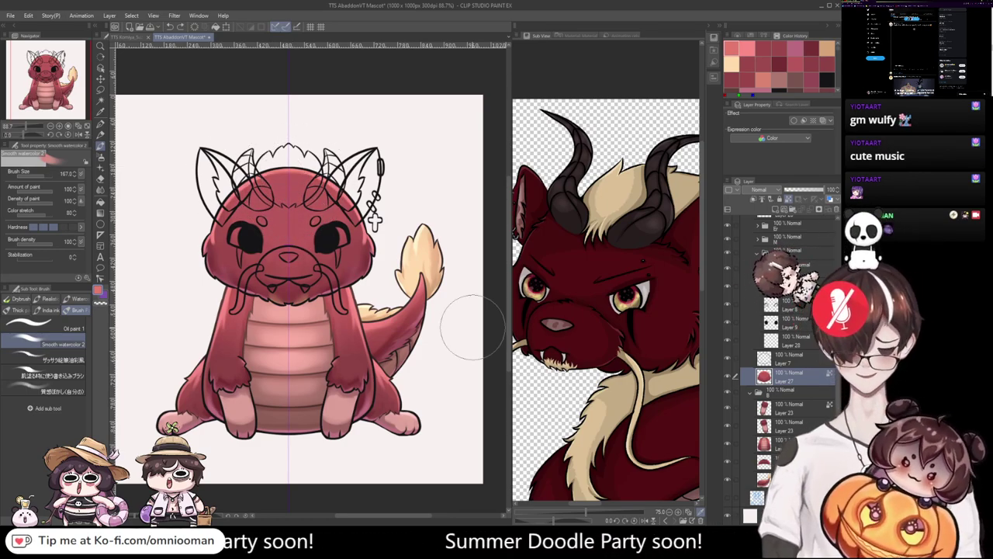
# Paint a cream fur tuft under the chin with a small Darker pencil.
pyautogui.press('p')
pyautogui.moveTo(290, 301); pyautogui.dragTo(285, 303)
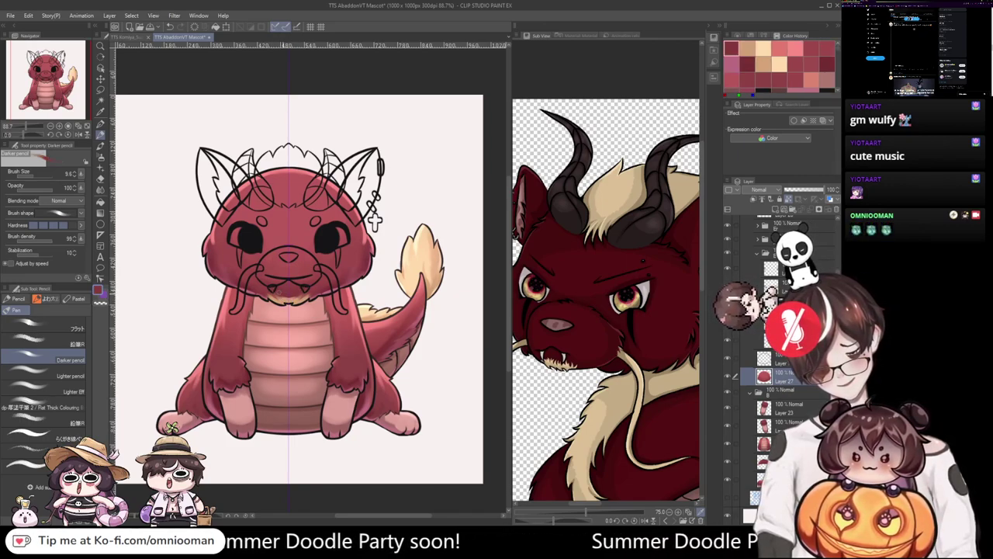
# Blend the cheek and jaw shading with repeatedly sampled reds and pinks using the Darker pencil.
pyautogui.keyDown('alt'); pyautogui.click(243, 290); pyautogui.keyUp('alt')
pyautogui.keyDown('alt'); pyautogui.click(247, 290); pyautogui.keyUp('alt')
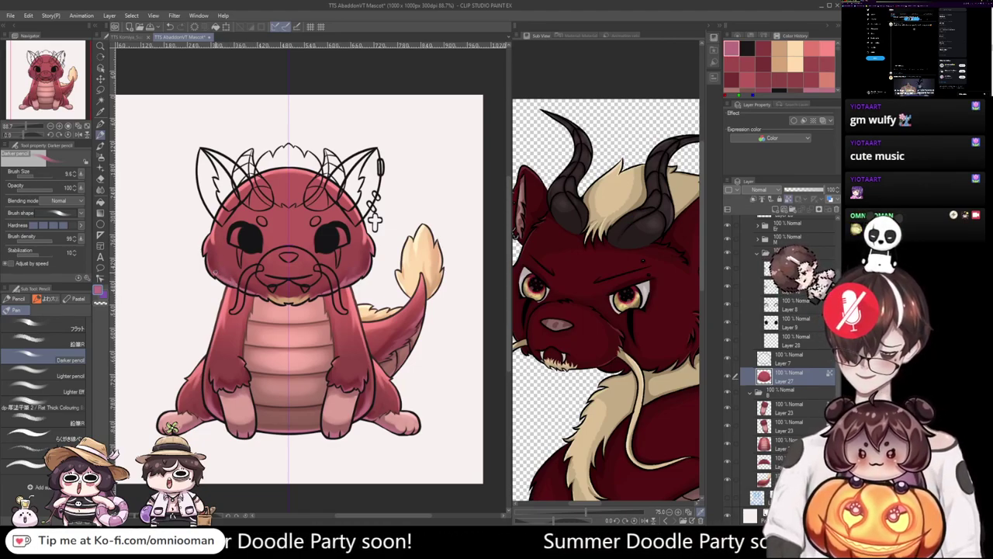
pyautogui.keyDown('alt'); pyautogui.click(224, 239); pyautogui.keyUp('alt')
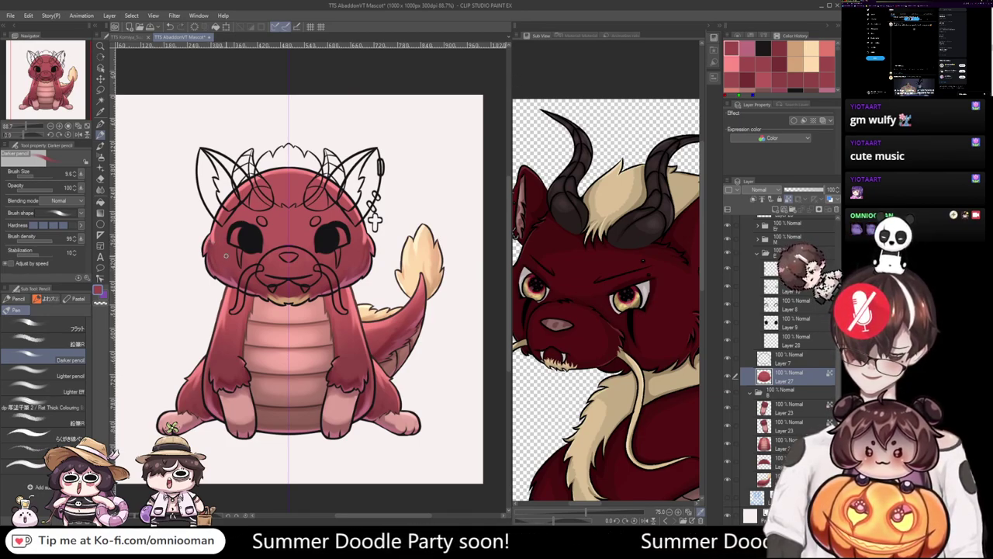
pyautogui.keyDown('alt'); pyautogui.click(216, 264); pyautogui.keyUp('alt')
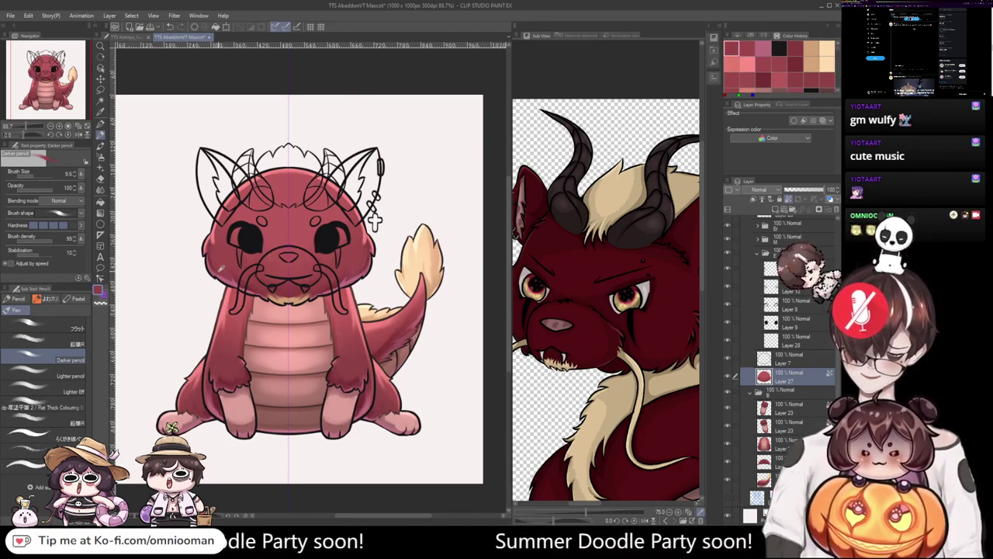
pyautogui.keyDown('alt'); pyautogui.click(221, 268); pyautogui.keyUp('alt')
pyautogui.keyDown('alt'); pyautogui.click(225, 261); pyautogui.keyUp('alt')
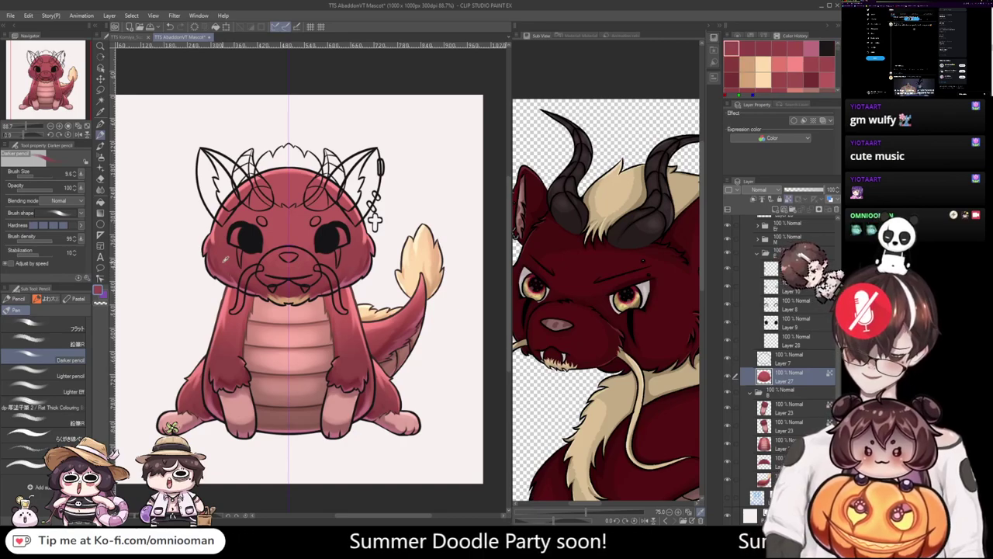
pyautogui.keyDown('alt'); pyautogui.click(219, 250); pyautogui.keyUp('alt')
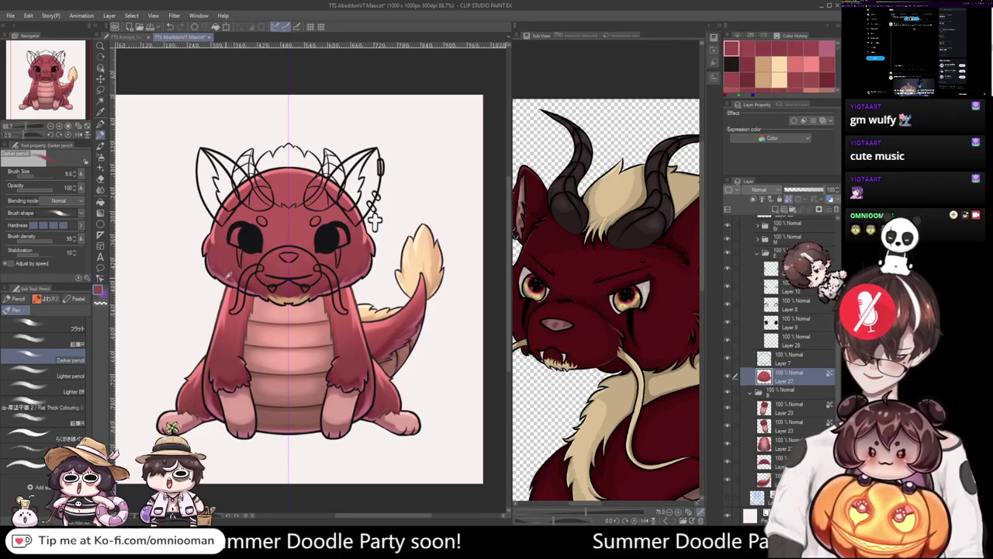
pyautogui.keyDown('alt'); pyautogui.click(228, 272); pyautogui.keyUp('alt')
pyautogui.keyDown('alt'); pyautogui.click(223, 267); pyautogui.keyUp('alt')
pyautogui.keyDown('alt'); pyautogui.click(235, 277); pyautogui.keyUp('alt')
pyautogui.keyDown('alt'); pyautogui.click(232, 273); pyautogui.keyUp('alt')
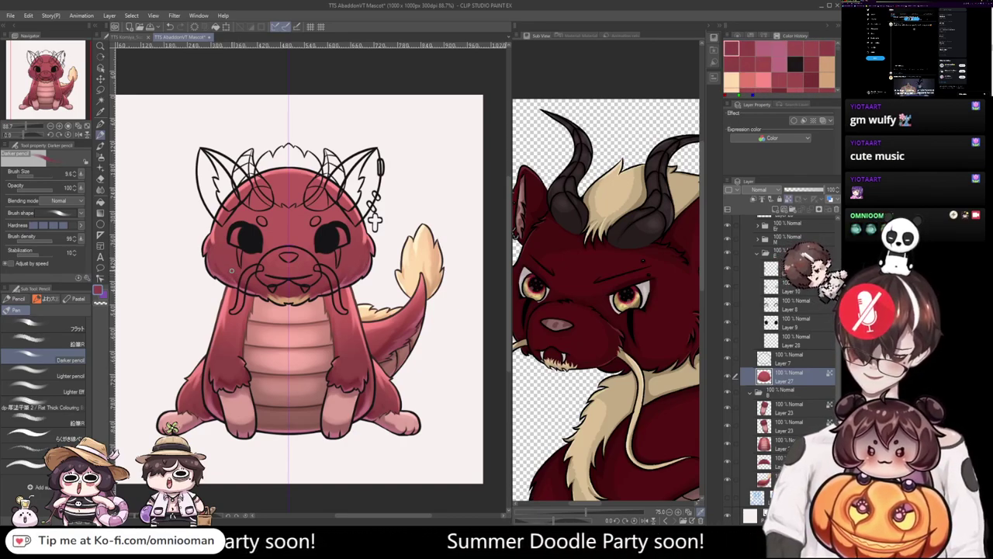
# Merge Layer 7 down into the head color layer, Layer 27.
pyautogui.moveTo(375, 222); pyautogui.dragTo(368, 246)
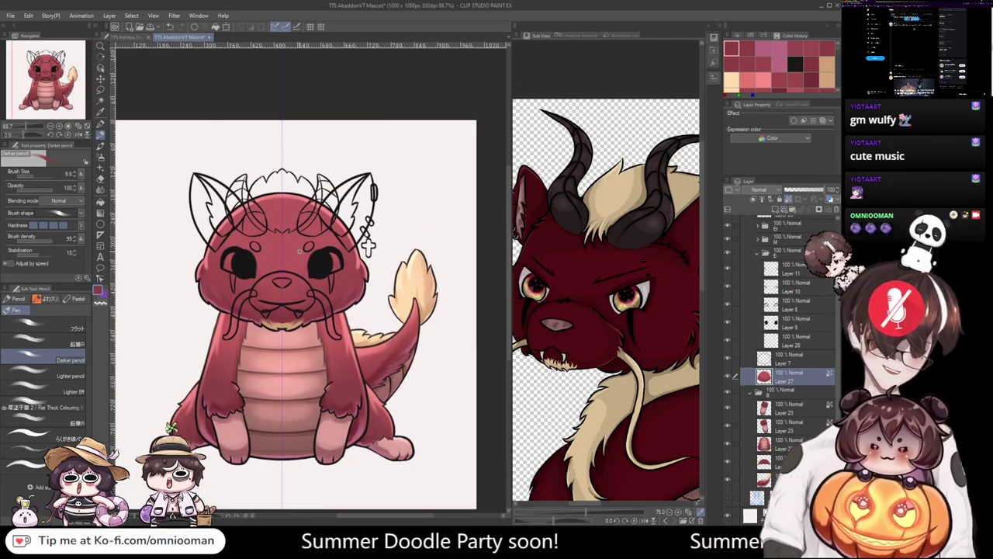
pyautogui.click(789, 363)
pyautogui.hotkey('ctrl', 'e')
# Airbrush a warm glow over the top of the head with the Soft Add brush, undoing strokes that do not fit.
pyautogui.press('b')
pyautogui.press('b')
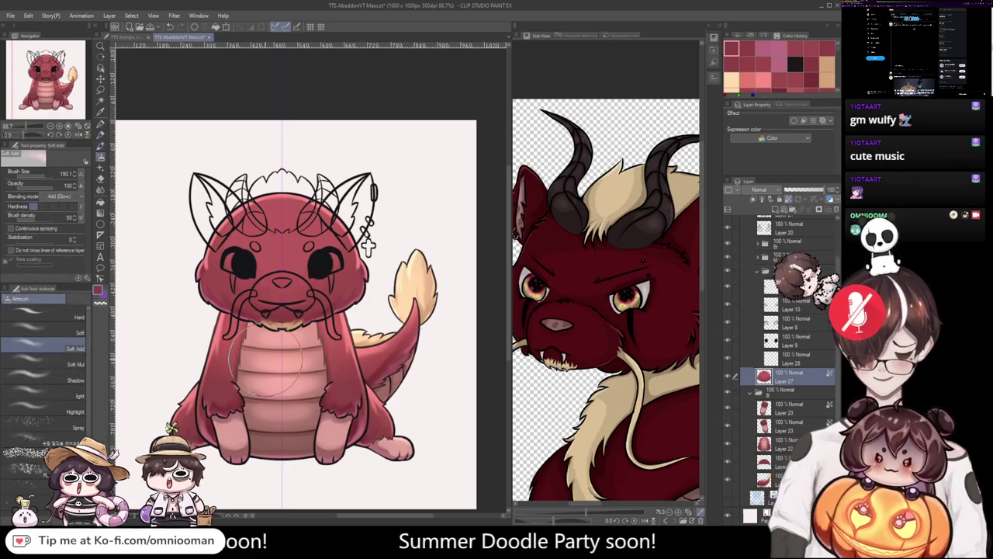
pyautogui.keyDown('alt'); pyautogui.click(415, 291); pyautogui.keyUp('alt')
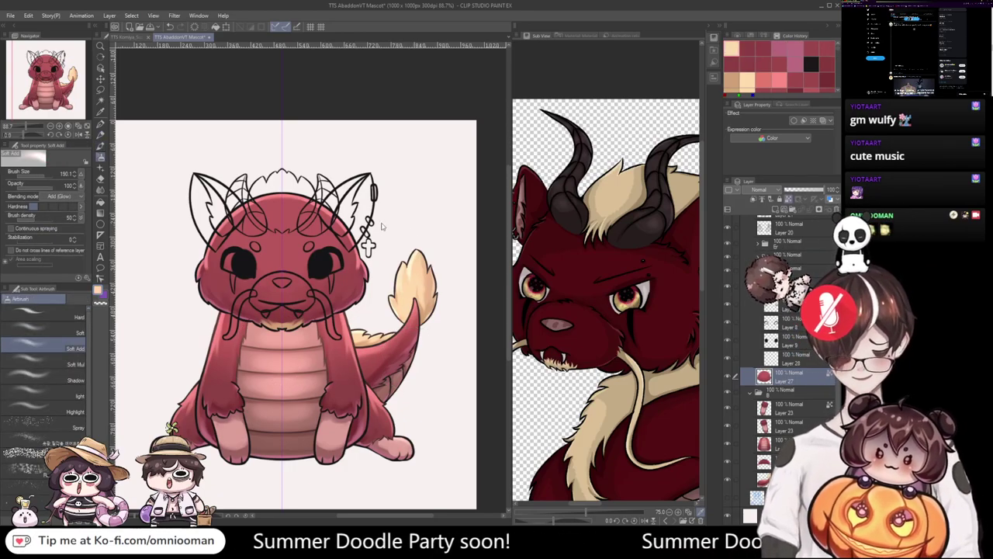
pyautogui.moveTo(252, 215)
pyautogui.mouseDown()
pyautogui.moveTo(282, 214)
pyautogui.moveTo(298, 233)
pyautogui.moveTo(247, 229)
pyautogui.moveTo(247, 272)
pyautogui.mouseUp()
pyautogui.hotkey('ctrl', 'z')
pyautogui.hotkey('ctrl', 'z')
pyautogui.moveTo(341, 210); pyautogui.dragTo(188, 292)
pyautogui.moveTo(264, 260); pyautogui.dragTo(244, 260)
pyautogui.hotkey('ctrl', 'z')
pyautogui.moveTo(338, 186); pyautogui.dragTo(388, 177)
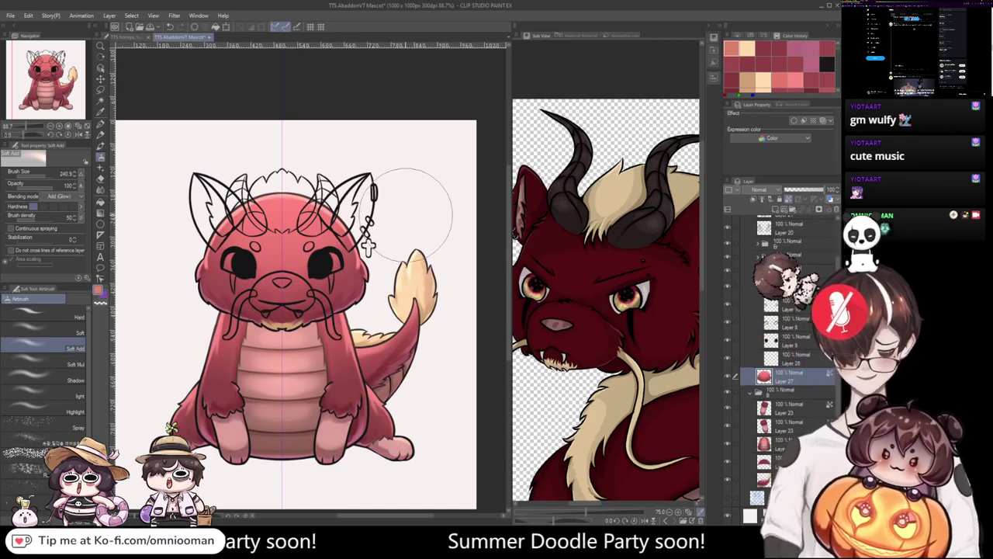
# Touch up the cheek's outer edge with a small Smooth watercolor brush.
pyautogui.scroll(2, 413, 214)
pyautogui.press('b')
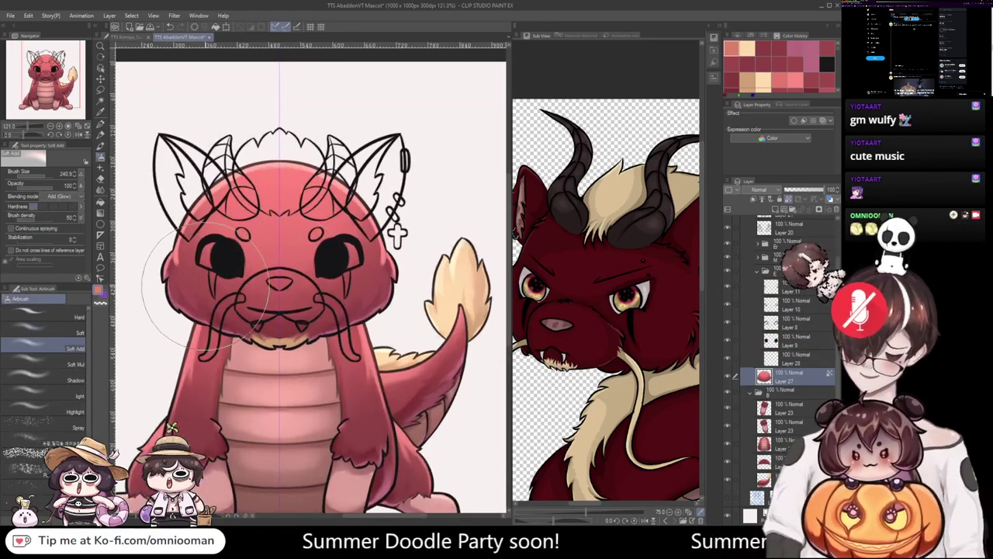
pyautogui.moveTo(163, 277); pyautogui.dragTo(120, 276)
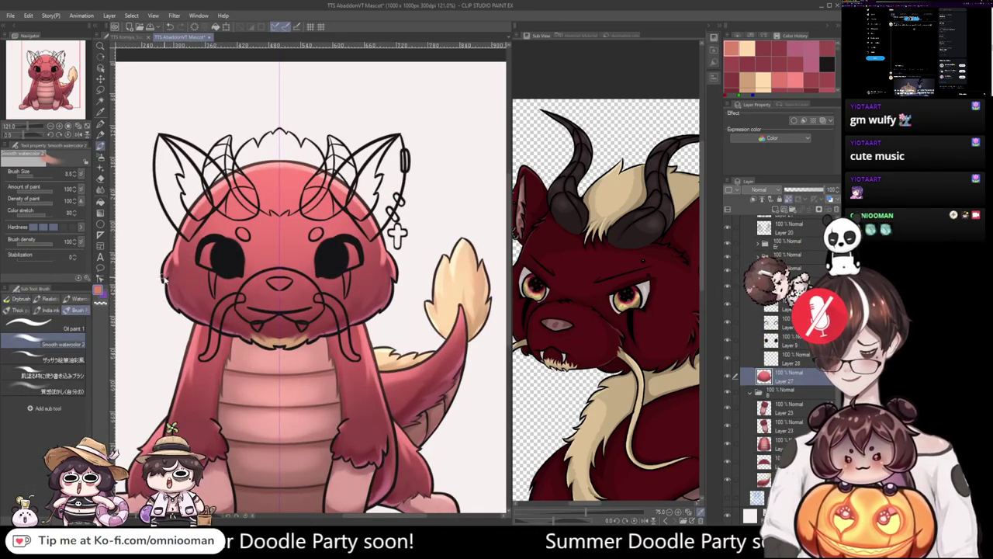
pyautogui.moveTo(187, 262); pyautogui.dragTo(183, 266)
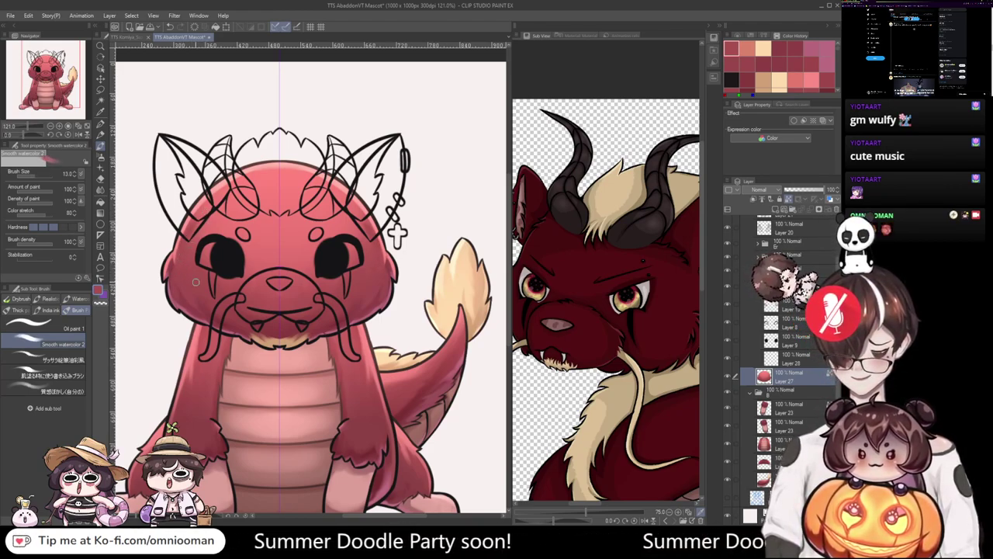
pyautogui.keyDown('alt'); pyautogui.click(209, 217); pyautogui.keyUp('alt')
pyautogui.moveTo(196, 225); pyautogui.dragTo(190, 264)
pyautogui.hotkey('ctrl', 'z')
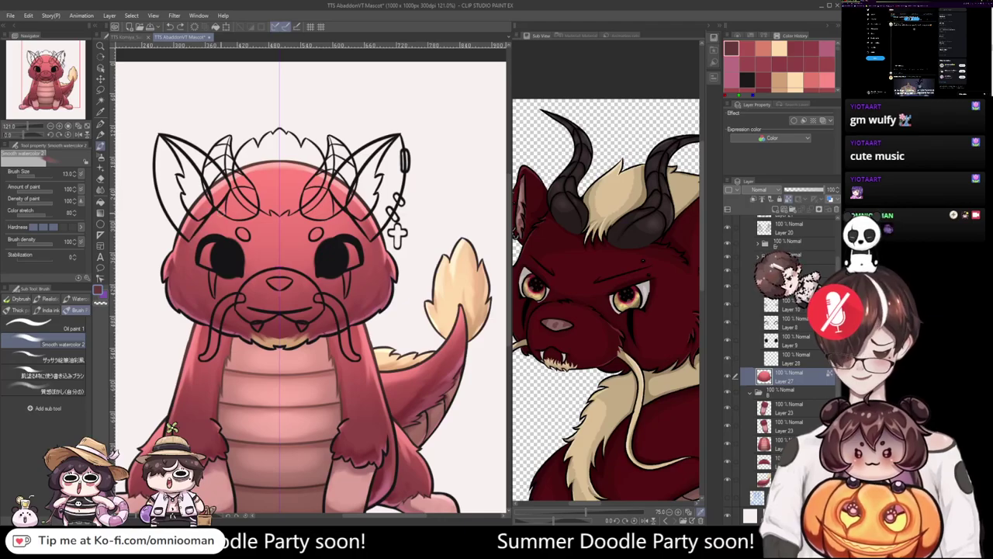
# Hide and show the muzzle folder M to check the shading of the face.
pyautogui.scroll(-5, 266, 247)
pyautogui.press('r')
pyautogui.moveTo(380, 285)
pyautogui.mouseDown()
pyautogui.moveTo(365, 233)
pyautogui.moveTo(335, 212)
pyautogui.moveTo(412, 350)
pyautogui.moveTo(324, 372)
pyautogui.moveTo(302, 359)
pyautogui.moveTo(363, 308)
pyautogui.moveTo(363, 284)
pyautogui.mouseUp()
pyautogui.scroll(5, 232, 256)
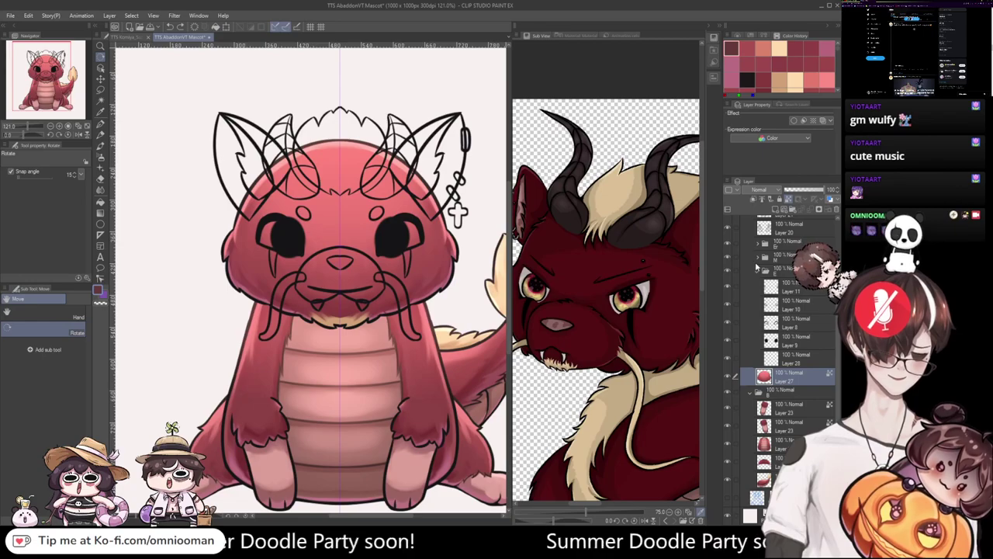
pyautogui.click(727, 258)
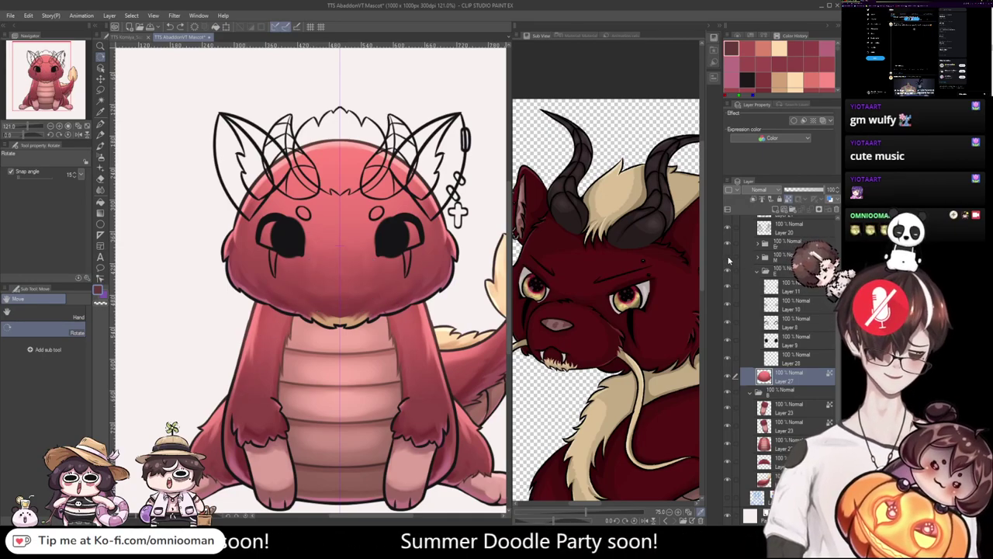
pyautogui.click(728, 261)
# Hide the black pupils on Layer 9 and fill the eye whites with off-white on Layer 28 using the G-pen.
pyautogui.click(788, 357)
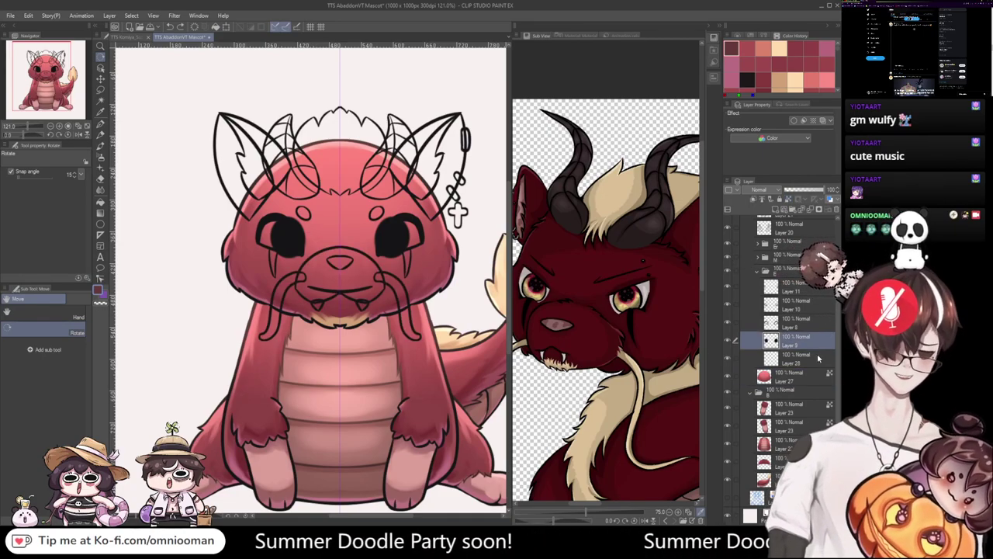
pyautogui.scroll(3, 427, 250)
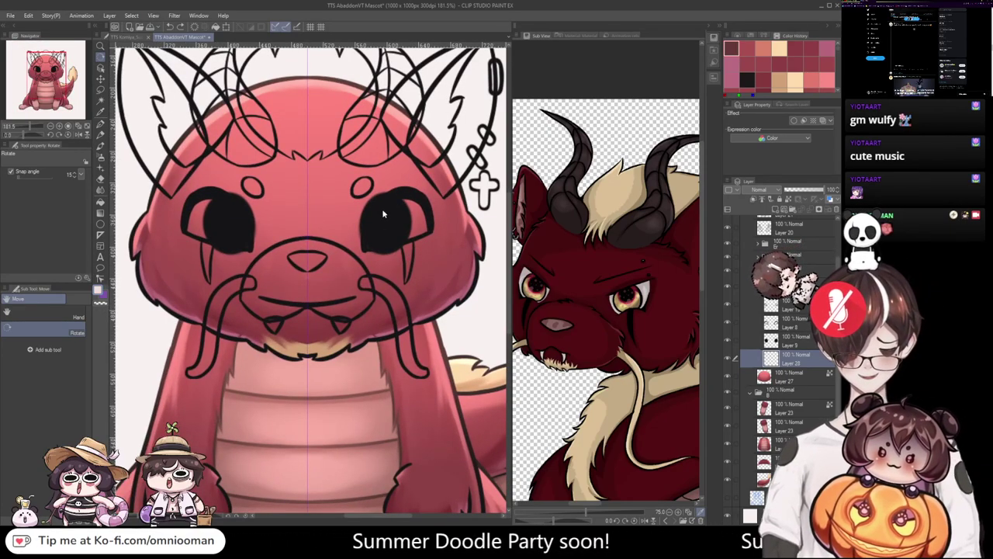
pyautogui.scroll(1, 373, 233)
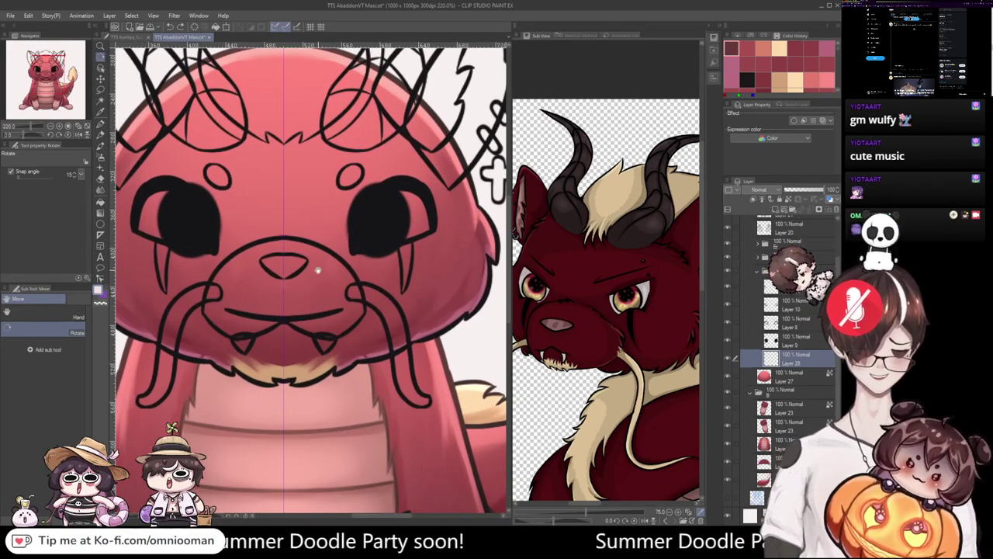
pyautogui.scroll(2, 318, 269)
pyautogui.press('p')
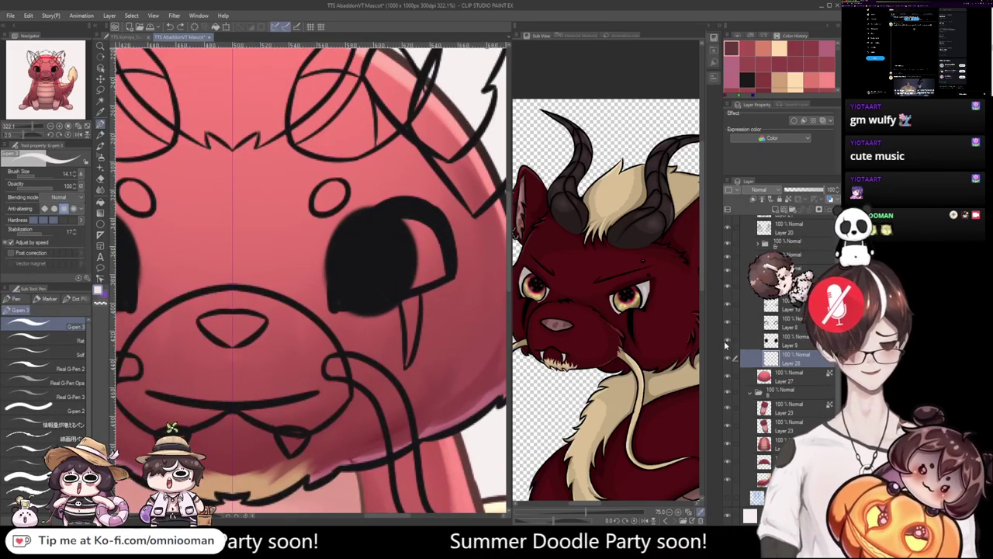
pyautogui.click(727, 341)
pyautogui.moveTo(473, 294); pyautogui.dragTo(440, 297)
pyautogui.moveTo(308, 293)
pyautogui.mouseDown()
pyautogui.moveTo(352, 230)
pyautogui.moveTo(382, 224)
pyautogui.moveTo(398, 236)
pyautogui.moveTo(409, 273)
pyautogui.moveTo(311, 301)
pyautogui.moveTo(363, 241)
pyautogui.moveTo(385, 245)
pyautogui.moveTo(358, 281)
pyautogui.moveTo(398, 264)
pyautogui.mouseUp()
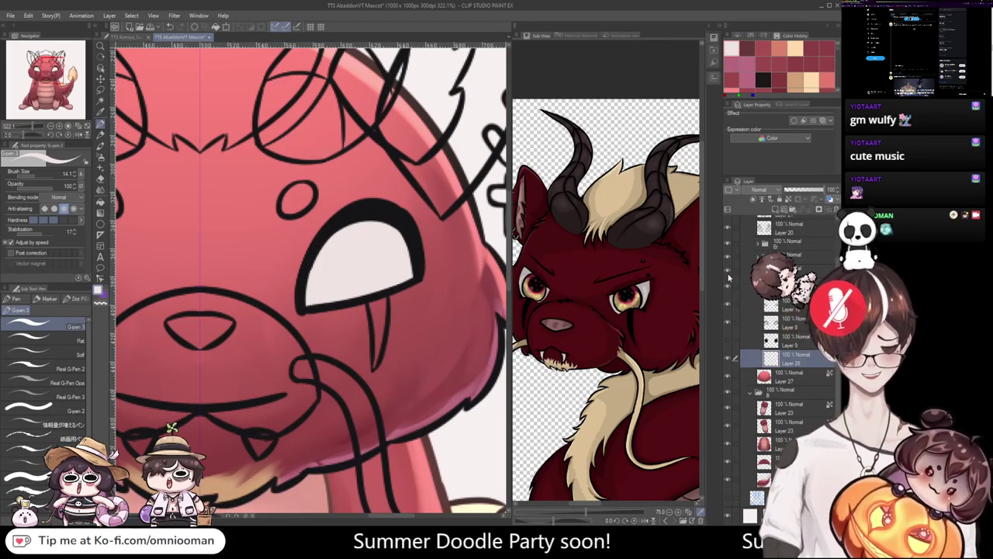
# Add soft greyish shading to the upper eye whites and blend it with sampled tones using the Smooth watercolor brush.
pyautogui.scroll(-5, 405, 254)
pyautogui.scroll(4, 404, 253)
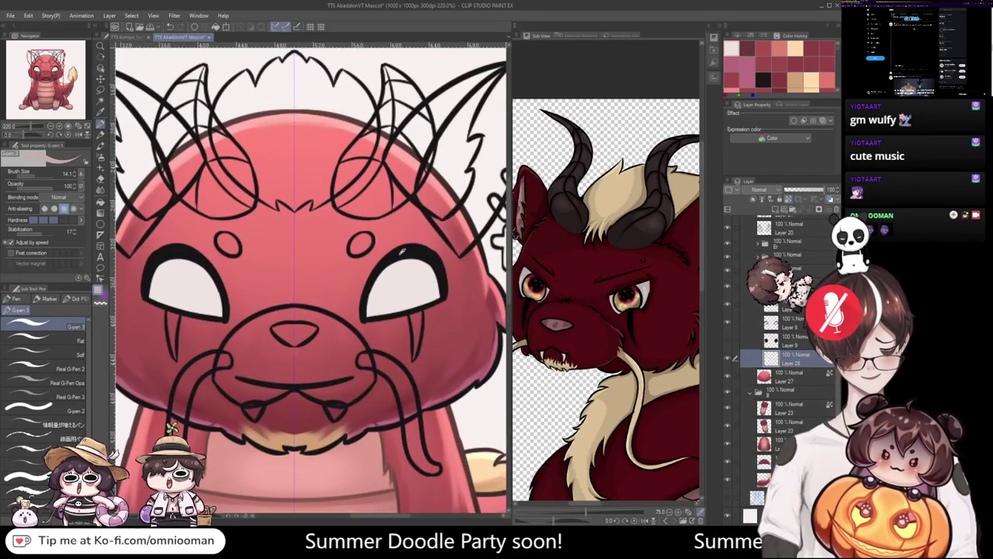
pyautogui.moveTo(370, 298)
pyautogui.mouseDown()
pyautogui.moveTo(404, 269)
pyautogui.moveTo(428, 278)
pyautogui.moveTo(377, 288)
pyautogui.moveTo(395, 264)
pyautogui.moveTo(464, 275)
pyautogui.moveTo(398, 281)
pyautogui.moveTo(383, 294)
pyautogui.moveTo(413, 272)
pyautogui.moveTo(371, 297)
pyautogui.moveTo(401, 295)
pyautogui.moveTo(383, 304)
pyautogui.moveTo(432, 284)
pyautogui.mouseUp()
pyautogui.press('b')
pyautogui.keyDown('alt'); pyautogui.click(372, 299); pyautogui.keyUp('alt')
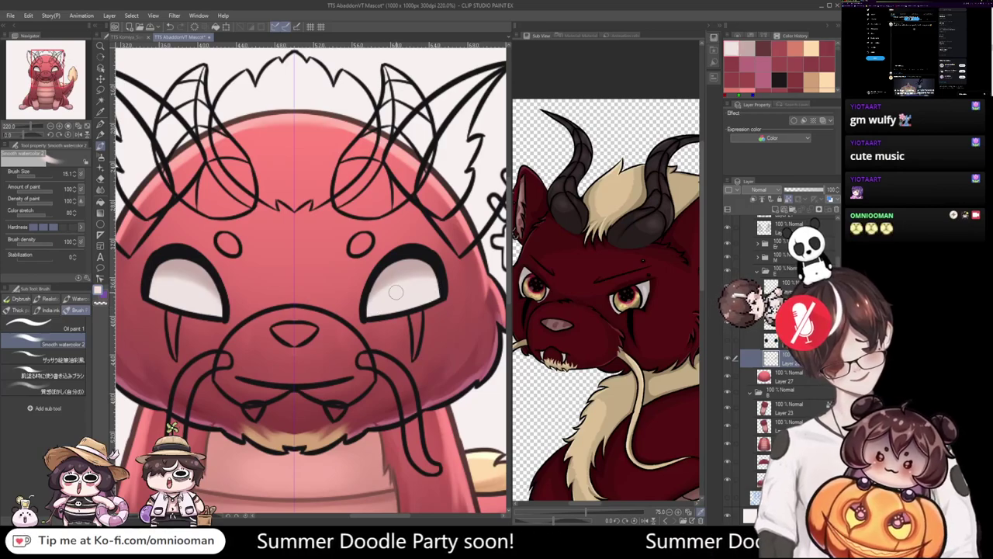
pyautogui.moveTo(374, 308); pyautogui.dragTo(450, 279)
pyautogui.keyDown('alt'); pyautogui.click(410, 284); pyautogui.keyUp('alt')
pyautogui.moveTo(374, 295)
pyautogui.mouseDown()
pyautogui.moveTo(449, 272)
pyautogui.moveTo(376, 317)
pyautogui.moveTo(452, 281)
pyautogui.moveTo(384, 297)
pyautogui.moveTo(429, 276)
pyautogui.moveTo(399, 269)
pyautogui.moveTo(452, 292)
pyautogui.mouseUp()
pyautogui.keyDown('alt'); pyautogui.click(421, 273); pyautogui.keyUp('alt')
pyautogui.keyDown('alt'); pyautogui.click(411, 287); pyautogui.keyUp('alt')
pyautogui.moveTo(375, 301); pyautogui.dragTo(454, 277)
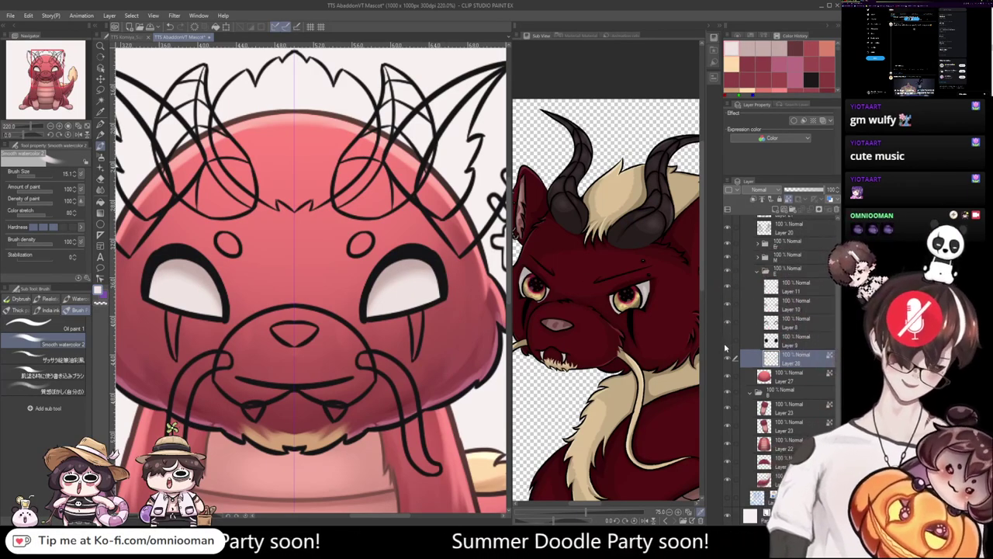
# Show Layer 9 again and paint the black irises olive yellow with the Smooth watercolor brush.
pyautogui.click(727, 339)
pyautogui.click(787, 344)
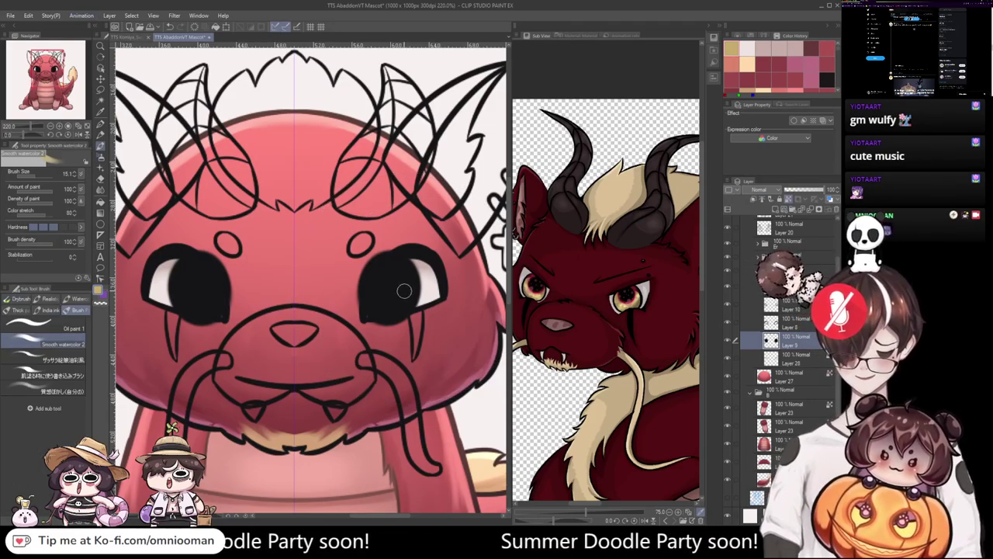
pyautogui.moveTo(394, 301); pyautogui.dragTo(409, 301)
pyautogui.moveTo(390, 293); pyautogui.dragTo(404, 303)
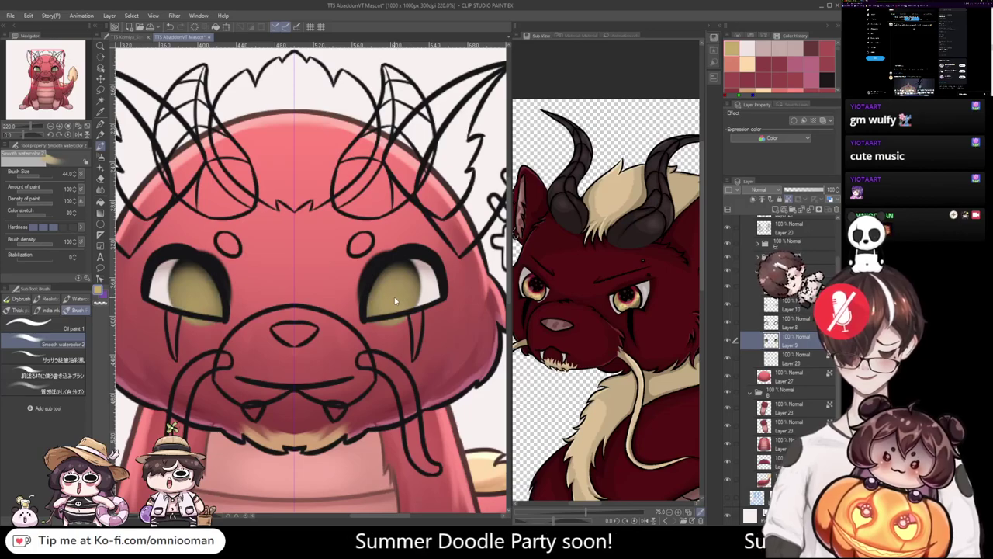
# Undo the olive yellow paint on the irises and discard a short test stroke.
pyautogui.hotkey('ctrl', 'z')
pyautogui.hotkey('ctrl', 'z')
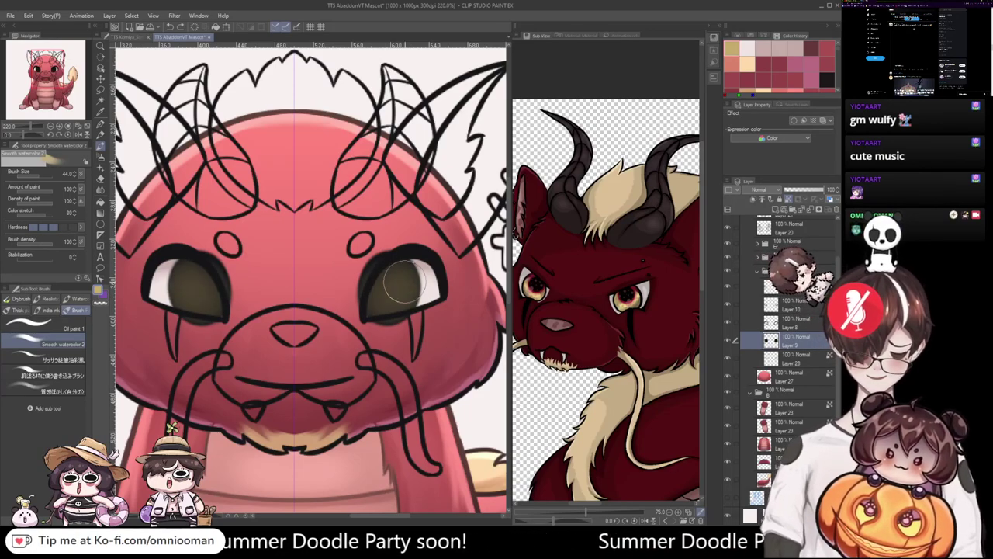
pyautogui.hotkey('ctrl', 'z')
pyautogui.moveTo(392, 288); pyautogui.dragTo(393, 273)
pyautogui.hotkey('ctrl', 'z')
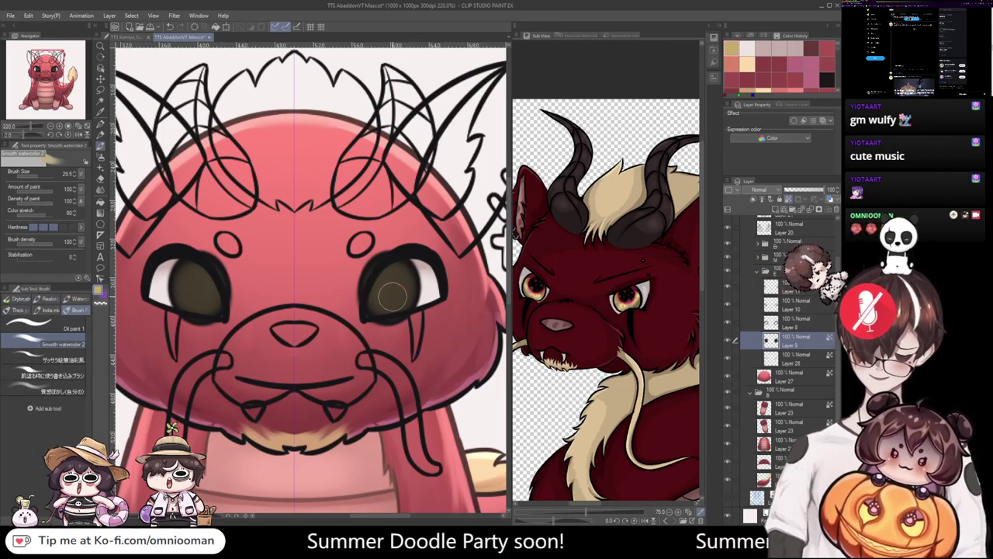
# Warm the dark irises on Layer 9 to reddish brown with the Soft Add airbrush, using red sampled from the face.
pyautogui.press('b')
pyautogui.keyDown('alt'); pyautogui.click(349, 265); pyautogui.keyUp('alt')
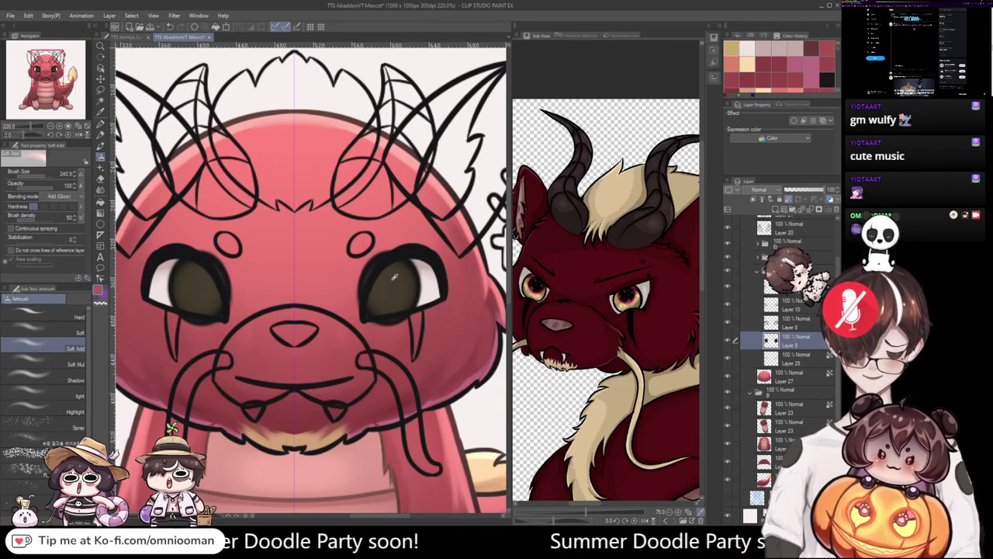
pyautogui.moveTo(473, 250)
pyautogui.mouseDown()
pyautogui.moveTo(368, 312)
pyautogui.moveTo(355, 360)
pyautogui.mouseUp()
pyautogui.moveTo(391, 324); pyautogui.dragTo(371, 342)
pyautogui.hotkey('ctrl', 'z')
pyautogui.moveTo(375, 320); pyautogui.dragTo(405, 329)
pyautogui.hotkey('ctrl', 'z')
pyautogui.moveTo(366, 297)
pyautogui.mouseDown()
pyautogui.moveTo(403, 300)
pyautogui.moveTo(385, 293)
pyautogui.moveTo(393, 285)
pyautogui.mouseUp()
pyautogui.moveTo(380, 327); pyautogui.dragTo(366, 328)
# Draw near-black oval pupils in the middle of both irises with the Darker pencil.
pyautogui.keyDown('alt'); pyautogui.click(373, 262); pyautogui.keyUp('alt')
pyautogui.press('p')
pyautogui.press('p')
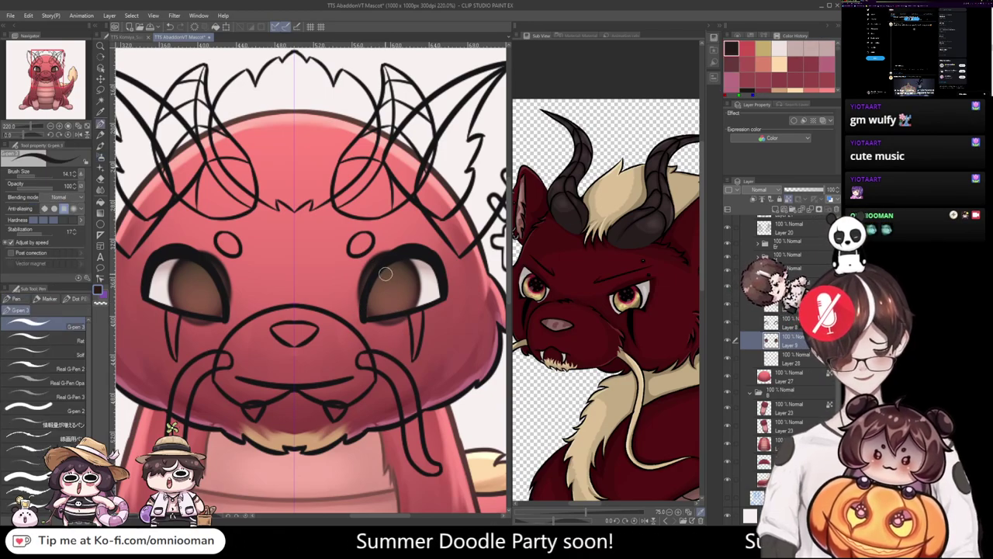
pyautogui.moveTo(393, 285)
pyautogui.mouseDown()
pyautogui.moveTo(395, 268)
pyautogui.moveTo(385, 294)
pyautogui.mouseUp()
pyautogui.hotkey('ctrl', 'z')
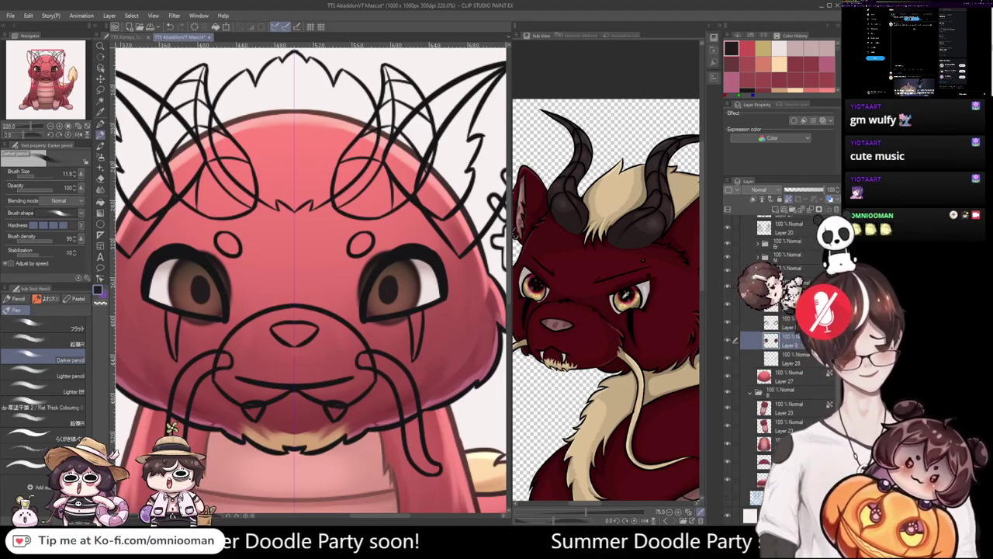
# Shade the irises around the pupils with sampled brown and near-black tones using the Darker pencil, reducing the brush for finer strokes.
pyautogui.click(630, 294)
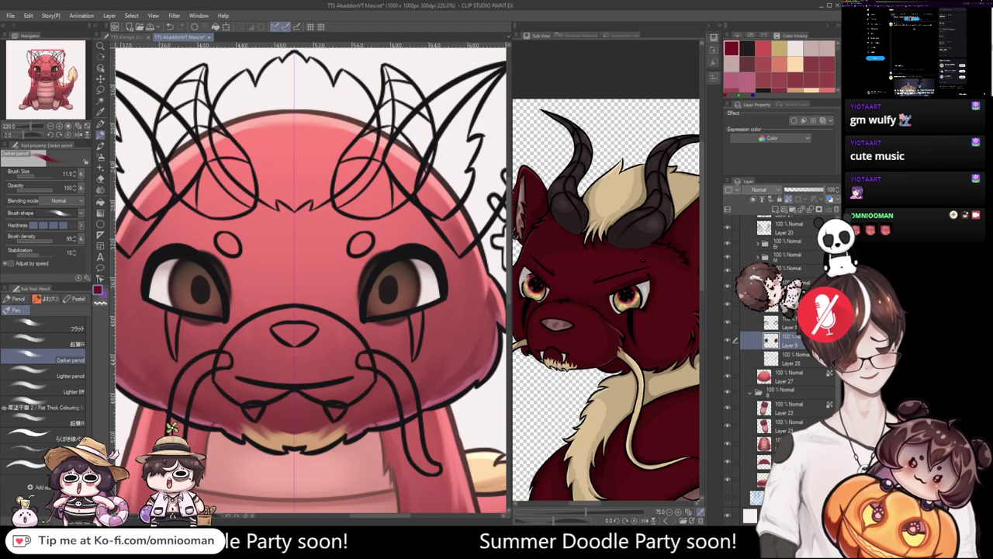
pyautogui.keyDown('alt'); pyautogui.click(390, 286); pyautogui.keyUp('alt')
pyautogui.moveTo(398, 285)
pyautogui.mouseDown()
pyautogui.moveTo(410, 260)
pyautogui.moveTo(385, 292)
pyautogui.moveTo(403, 271)
pyautogui.moveTo(380, 272)
pyautogui.moveTo(360, 298)
pyautogui.moveTo(365, 278)
pyautogui.moveTo(370, 290)
pyautogui.moveTo(359, 297)
pyautogui.moveTo(410, 297)
pyautogui.mouseUp()
pyautogui.keyDown('alt'); pyautogui.click(382, 295); pyautogui.keyUp('alt')
pyautogui.keyDown('alt'); pyautogui.click(401, 293); pyautogui.keyUp('alt')
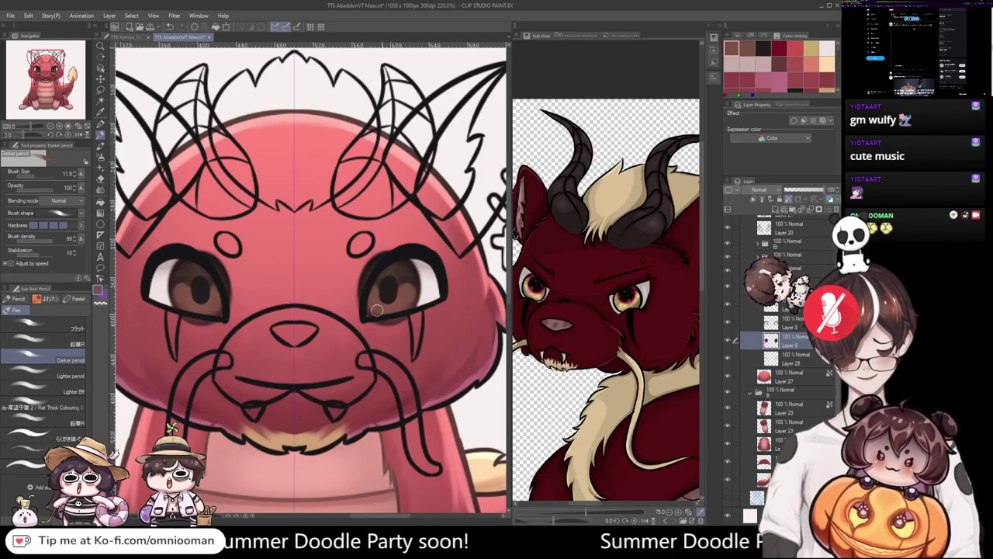
pyautogui.moveTo(404, 293); pyautogui.dragTo(398, 294)
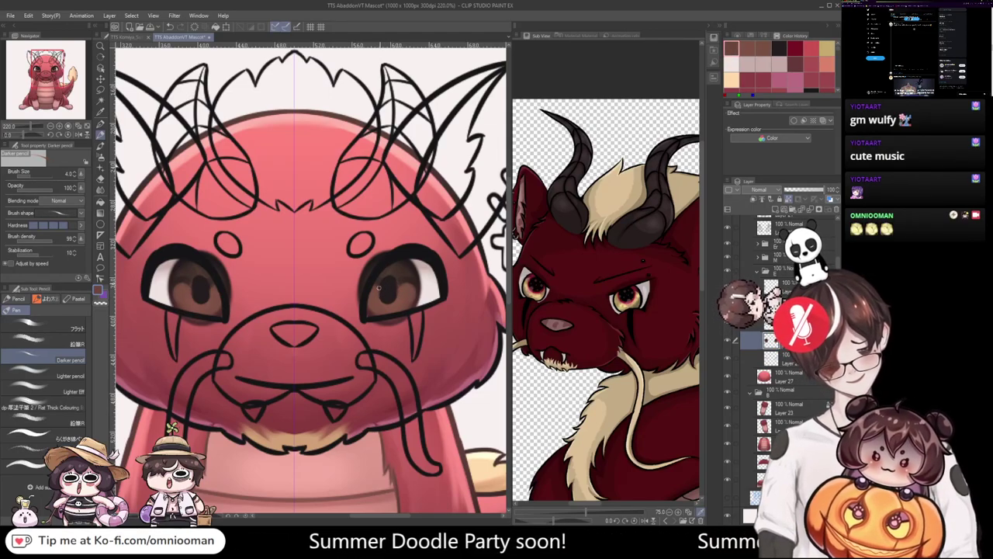
pyautogui.keyDown('alt'); pyautogui.click(389, 285); pyautogui.keyUp('alt')
pyautogui.moveTo(388, 284); pyautogui.dragTo(386, 281)
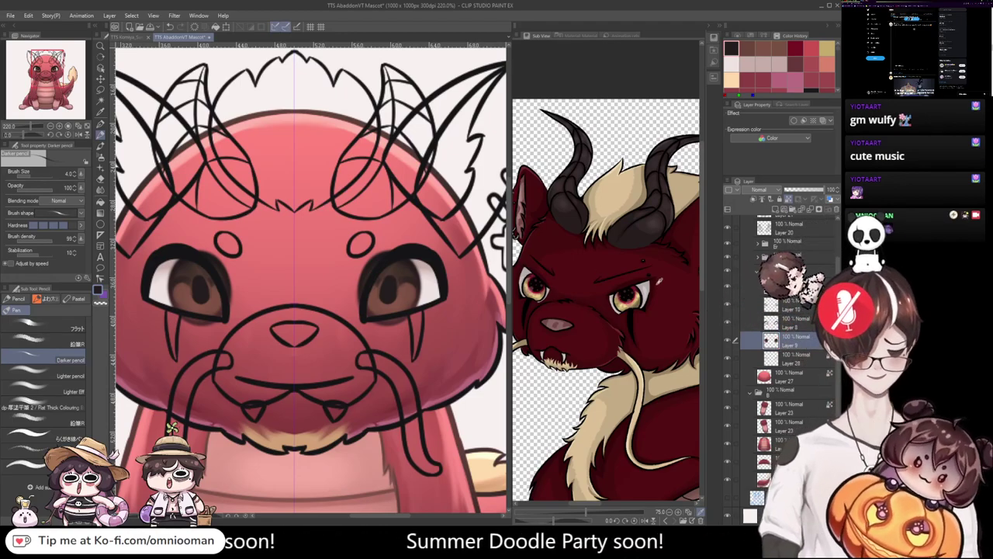
# Draw a thin red rim around the pupils with color sampled from the reference, and add lighter strokes to the upper irises.
pyautogui.moveTo(629, 292); pyautogui.dragTo(626, 298)
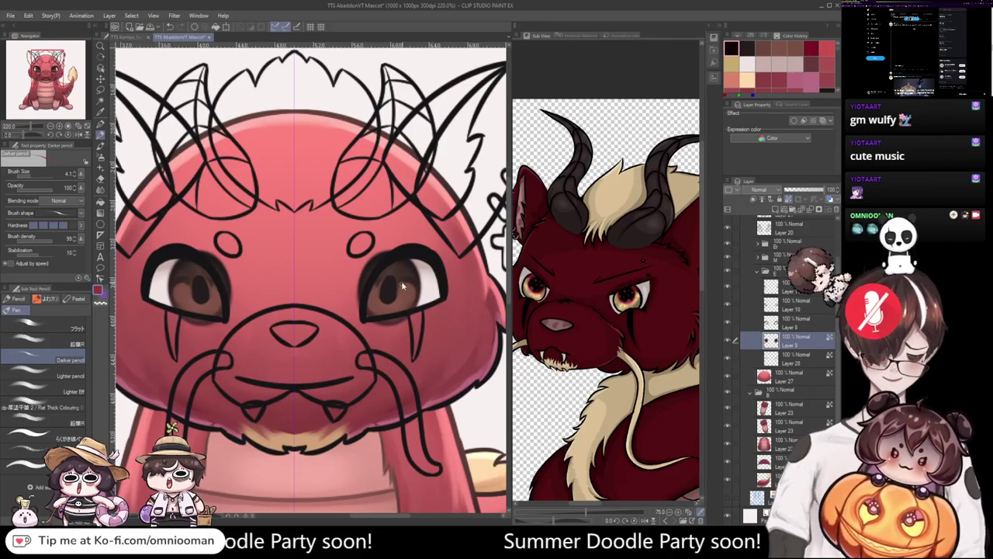
pyautogui.moveTo(397, 289); pyautogui.dragTo(398, 292)
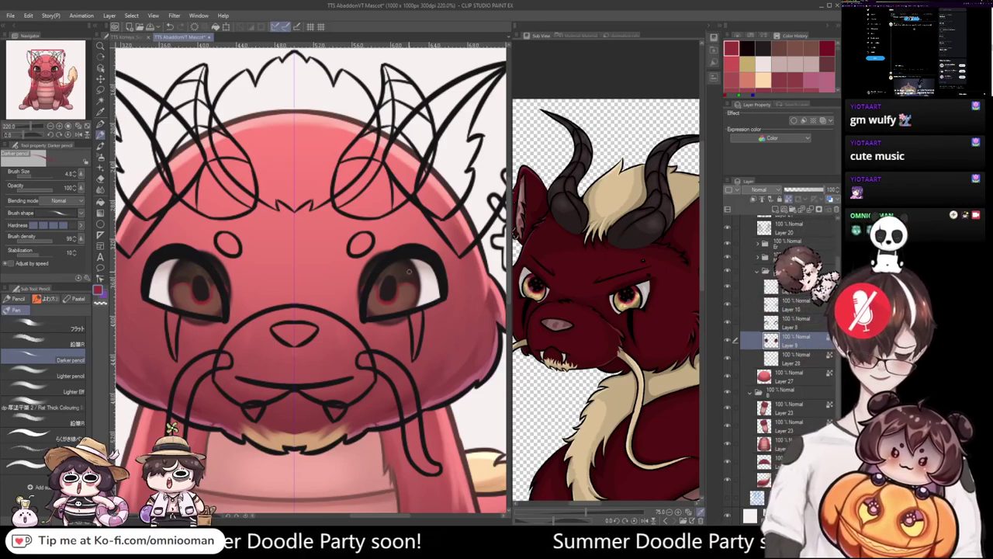
pyautogui.keyDown('alt'); pyautogui.click(405, 278); pyautogui.keyUp('alt')
pyautogui.keyDown('alt'); pyautogui.click(402, 262); pyautogui.keyUp('alt')
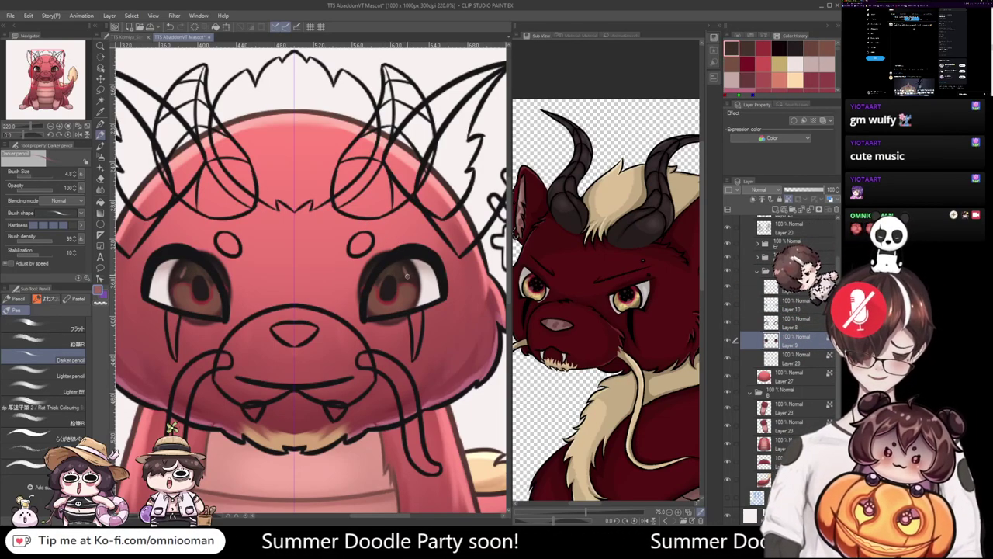
# Blend the upper irises with the Smooth watercolor brush and darken the pupils again with the Darker pencil.
pyautogui.press('b')
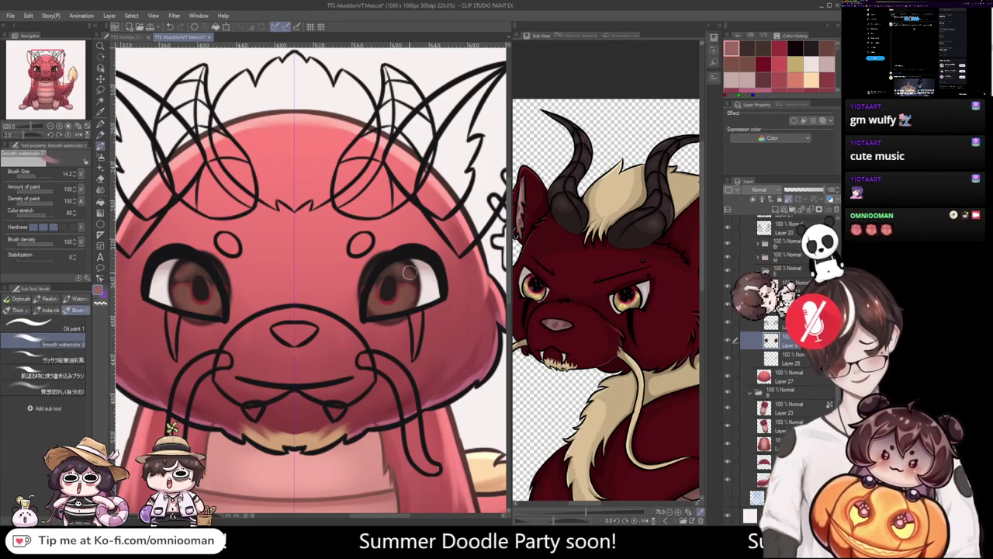
pyautogui.keyDown('alt'); pyautogui.click(408, 272); pyautogui.keyUp('alt')
pyautogui.keyDown('alt'); pyautogui.click(391, 279); pyautogui.keyUp('alt')
pyautogui.moveTo(391, 280); pyautogui.dragTo(387, 290)
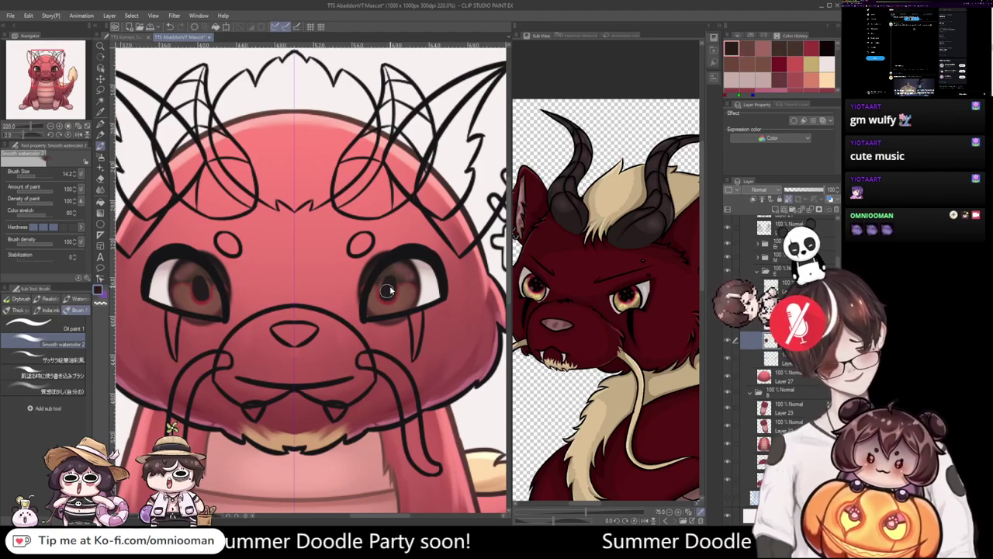
pyautogui.press('p')
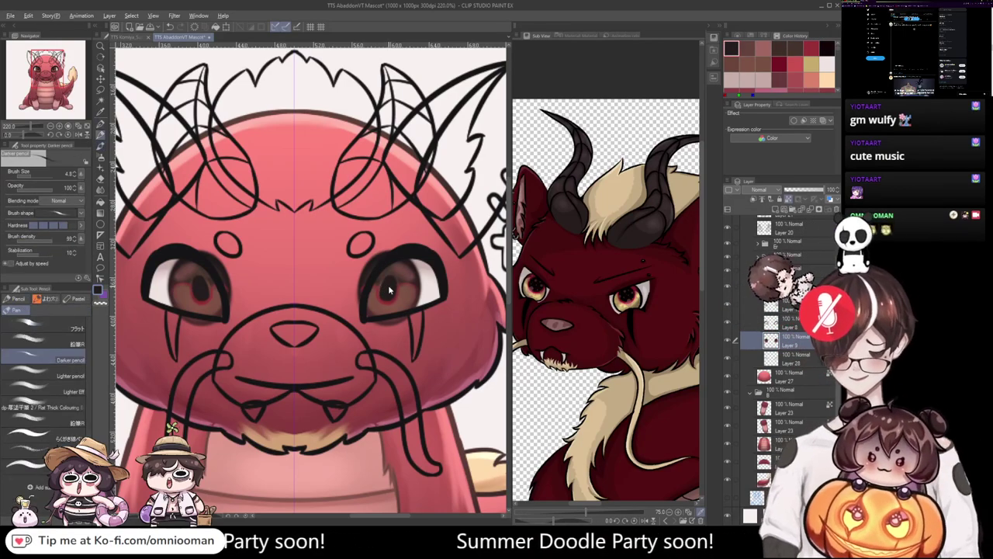
pyautogui.moveTo(390, 287); pyautogui.dragTo(390, 296)
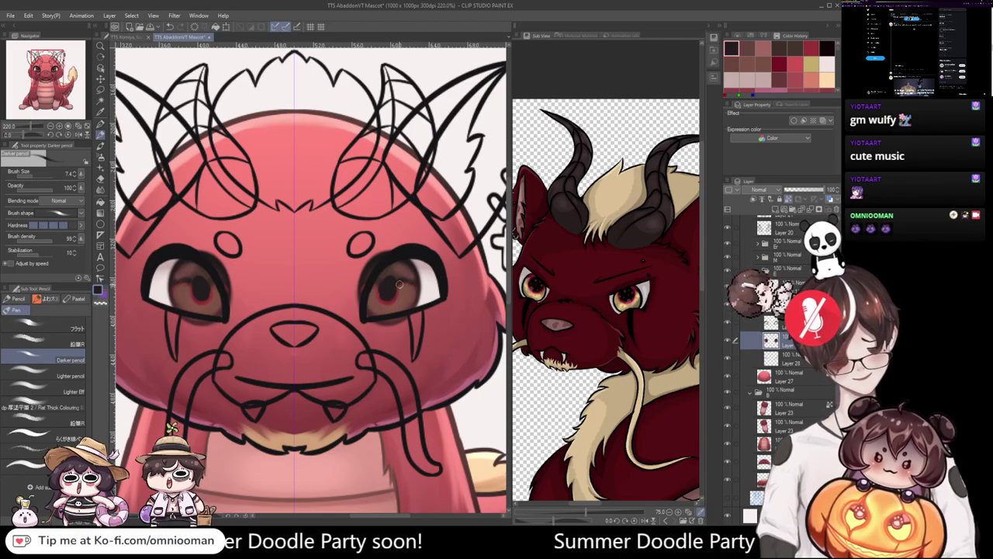
# Show only Layer 9 and add a soft orange glow to the lower irises with the Soft Add airbrush.
pyautogui.keyDown('alt'); pyautogui.click(729, 339); pyautogui.keyUp('alt')
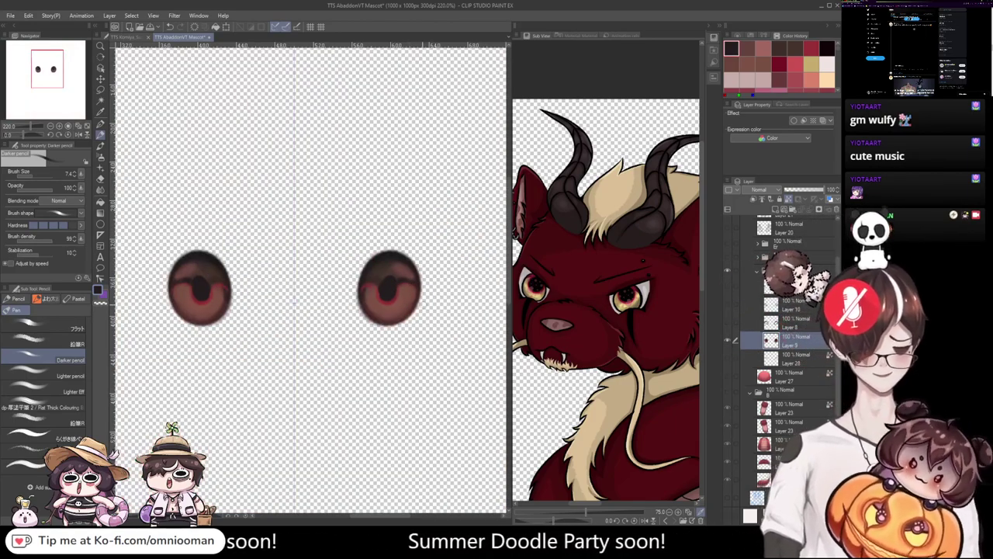
pyautogui.press('[')
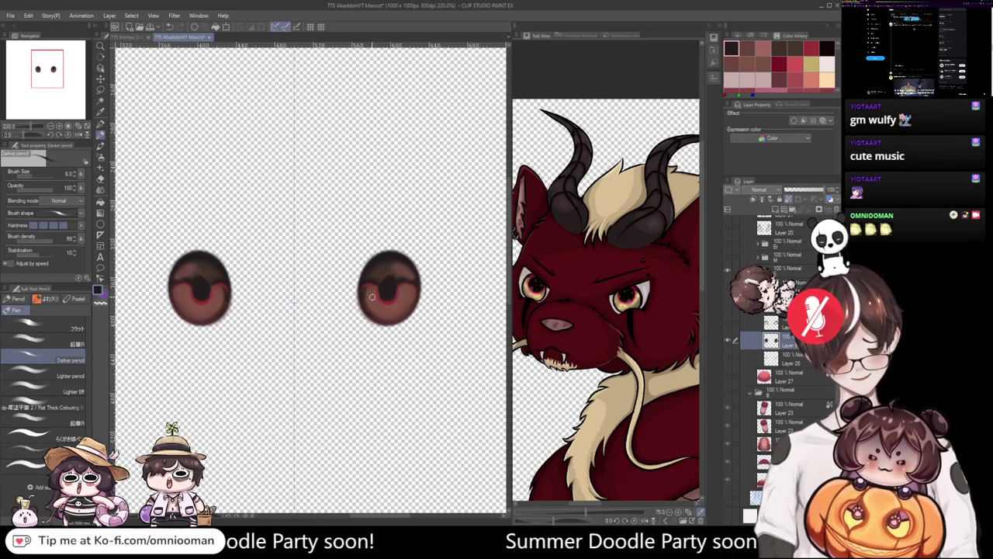
pyautogui.press('b')
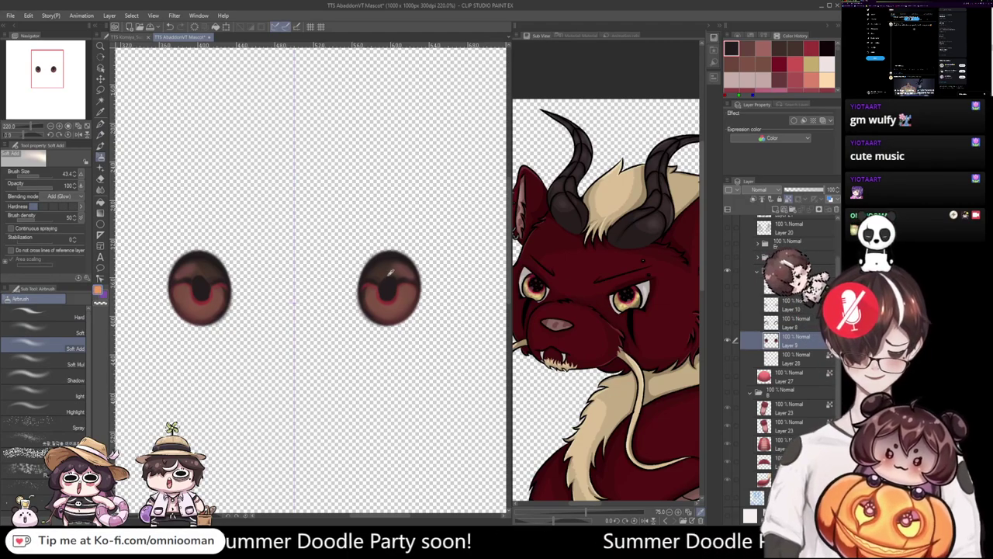
pyautogui.moveTo(372, 301); pyautogui.dragTo(400, 306)
pyautogui.hotkey('ctrl', 'z')
pyautogui.moveTo(392, 264)
pyautogui.mouseDown()
pyautogui.moveTo(384, 307)
pyautogui.moveTo(372, 310)
pyautogui.moveTo(388, 295)
pyautogui.moveTo(402, 311)
pyautogui.mouseUp()
pyautogui.hotkey('ctrl', 'z')
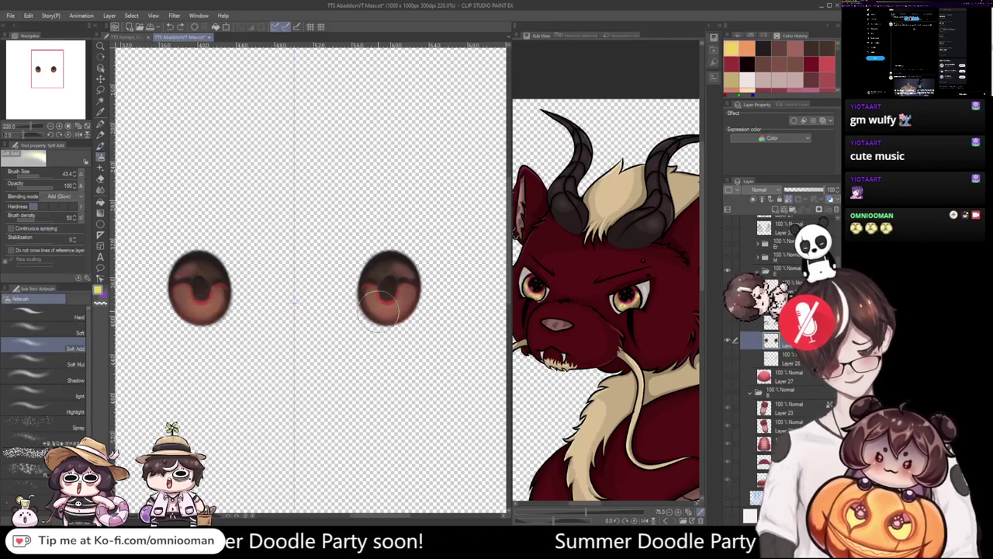
# Paint the bottom of both irises yellow and soften it with the Smooth watercolor brush.
pyautogui.press('p')
pyautogui.press('p')
pyautogui.moveTo(372, 306)
pyautogui.mouseDown()
pyautogui.moveTo(403, 309)
pyautogui.moveTo(388, 316)
pyautogui.mouseUp()
pyautogui.press('b')
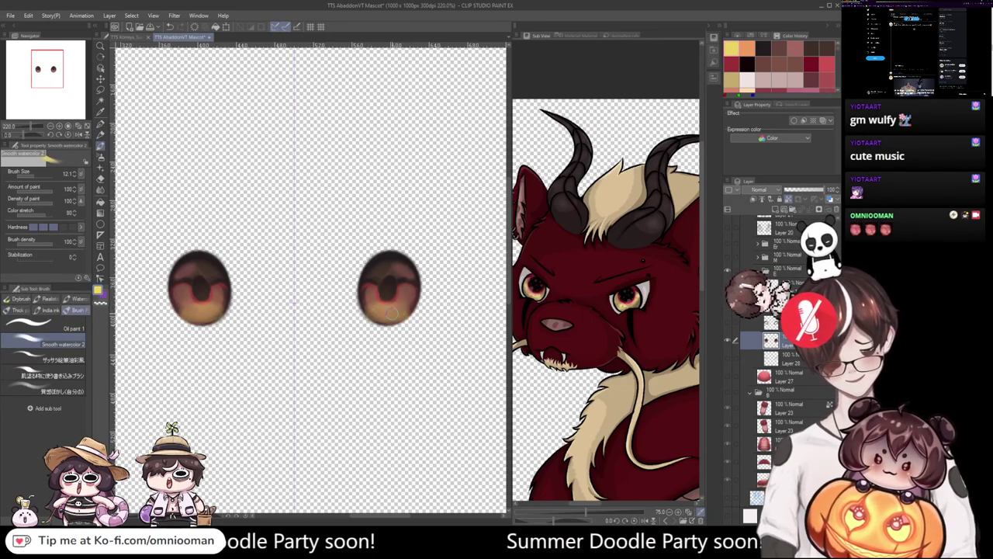
# Blend sampled dark, red and orange tones around the pupils and iris sides with the Smooth watercolor brush.
pyautogui.keyDown('alt'); pyautogui.click(386, 294); pyautogui.keyUp('alt')
pyautogui.moveTo(390, 282); pyautogui.dragTo(391, 286)
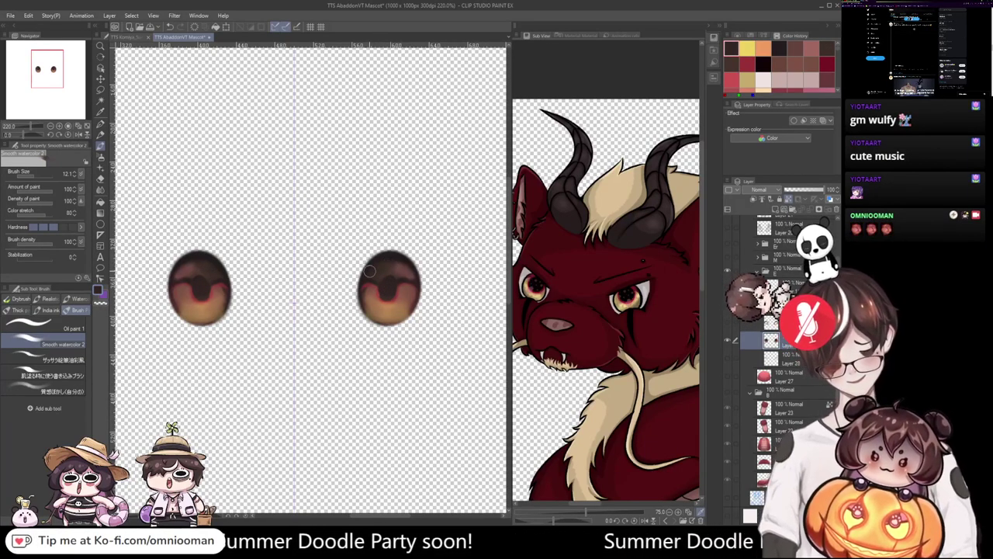
pyautogui.keyDown('alt'); pyautogui.click(368, 290); pyautogui.keyUp('alt')
pyautogui.keyDown('alt'); pyautogui.click(370, 289); pyautogui.keyUp('alt')
pyautogui.press(']')
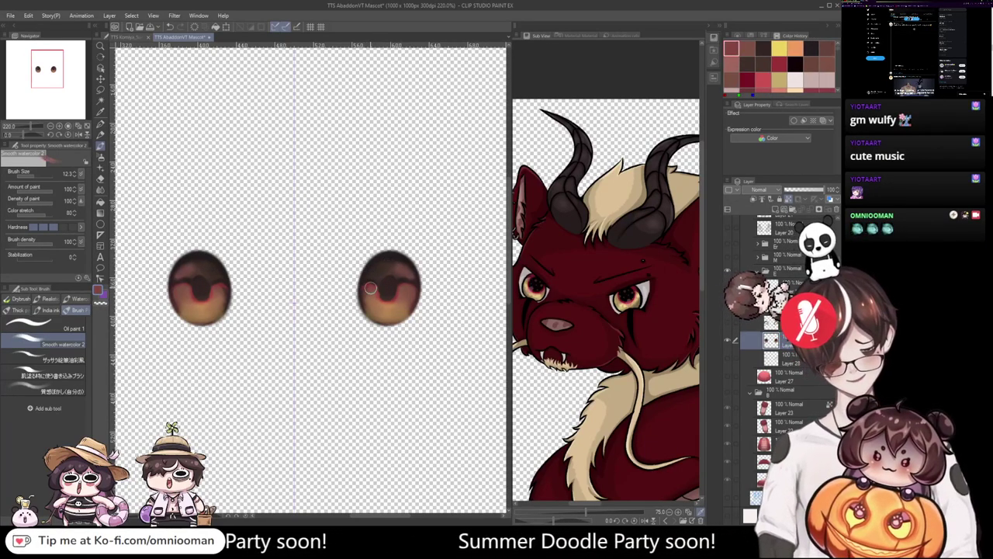
pyautogui.moveTo(372, 292); pyautogui.dragTo(374, 296)
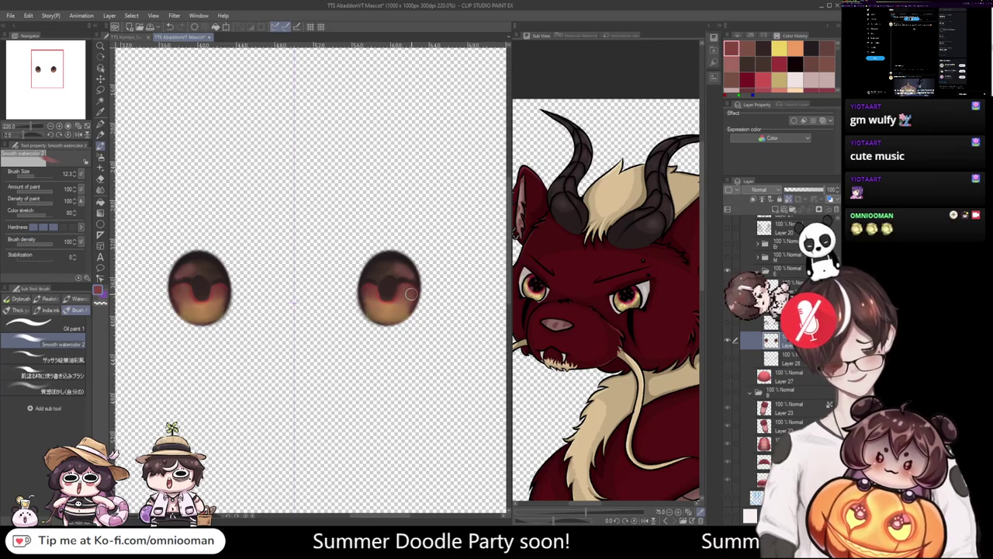
pyautogui.keyDown('alt'); pyautogui.click(404, 306); pyautogui.keyUp('alt')
pyautogui.moveTo(405, 307); pyautogui.dragTo(413, 296)
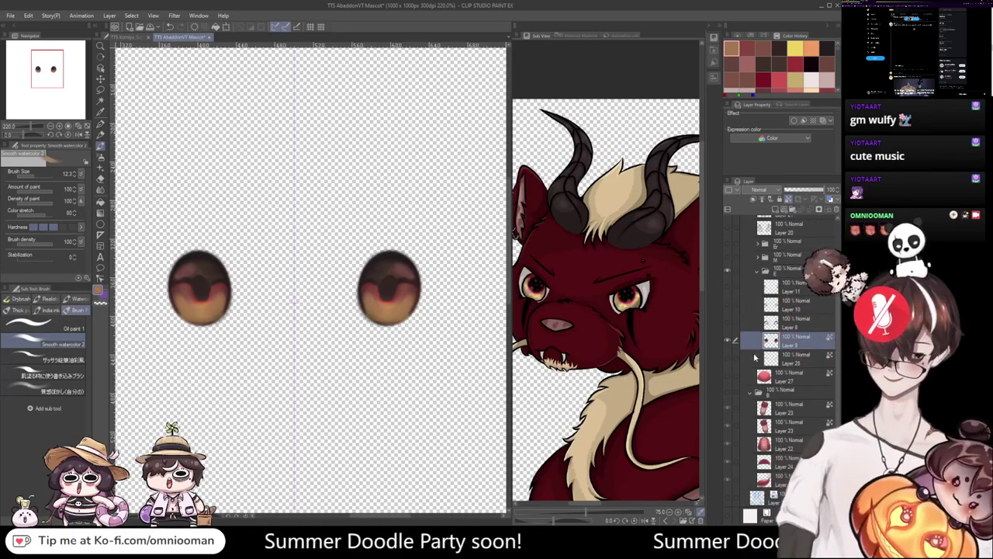
# Create an Add (Glow) layer above Layer 9 and try orange glow strokes on the lower irises with the Darker pencil.
pyautogui.hotkey('ctrl', 'shift', 'n')
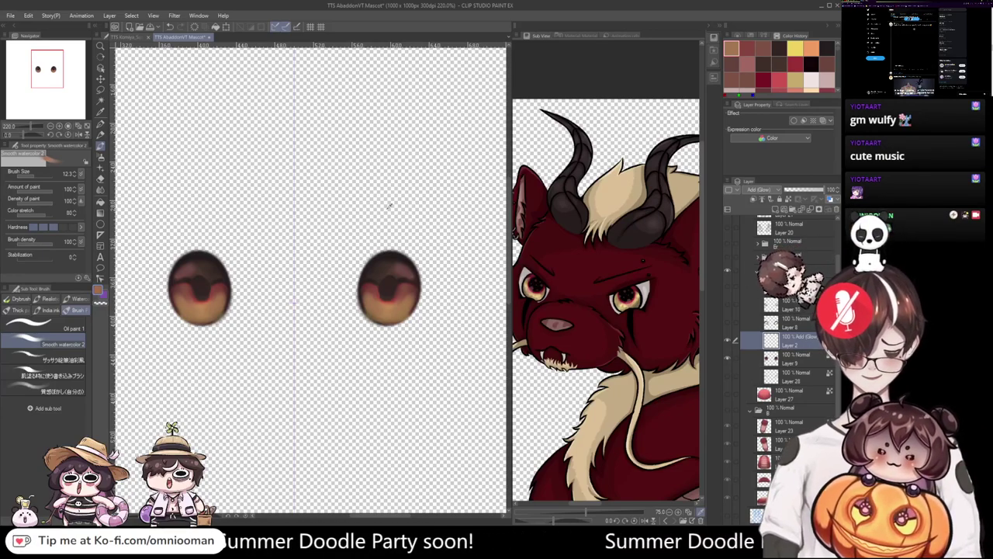
pyautogui.moveTo(410, 260); pyautogui.dragTo(384, 262)
pyautogui.press('p')
pyautogui.press('p')
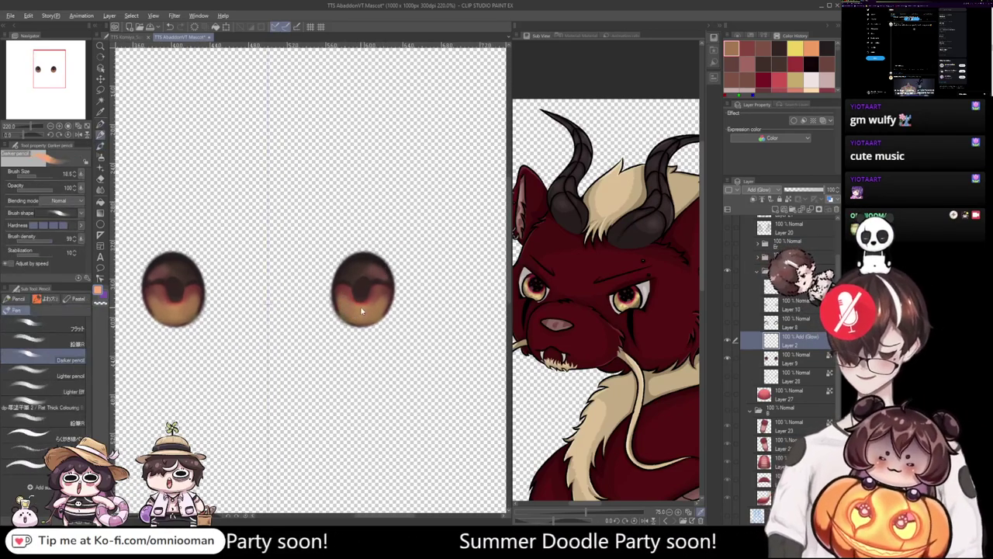
pyautogui.moveTo(352, 314)
pyautogui.mouseDown()
pyautogui.moveTo(371, 312)
pyautogui.moveTo(341, 316)
pyautogui.moveTo(371, 314)
pyautogui.mouseUp()
pyautogui.hotkey('ctrl', 'z')
pyautogui.hotkey('ctrl', 'z')
pyautogui.click(378, 304)
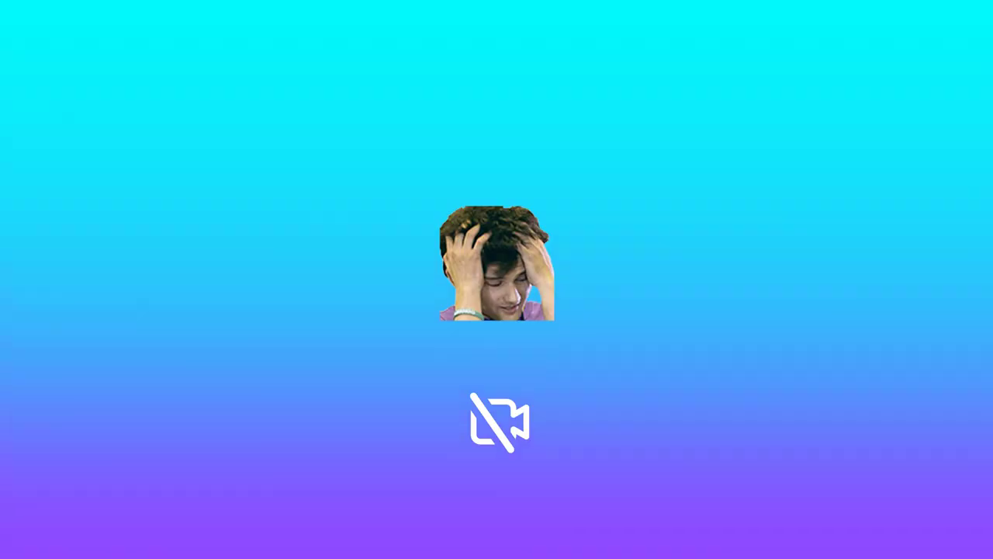